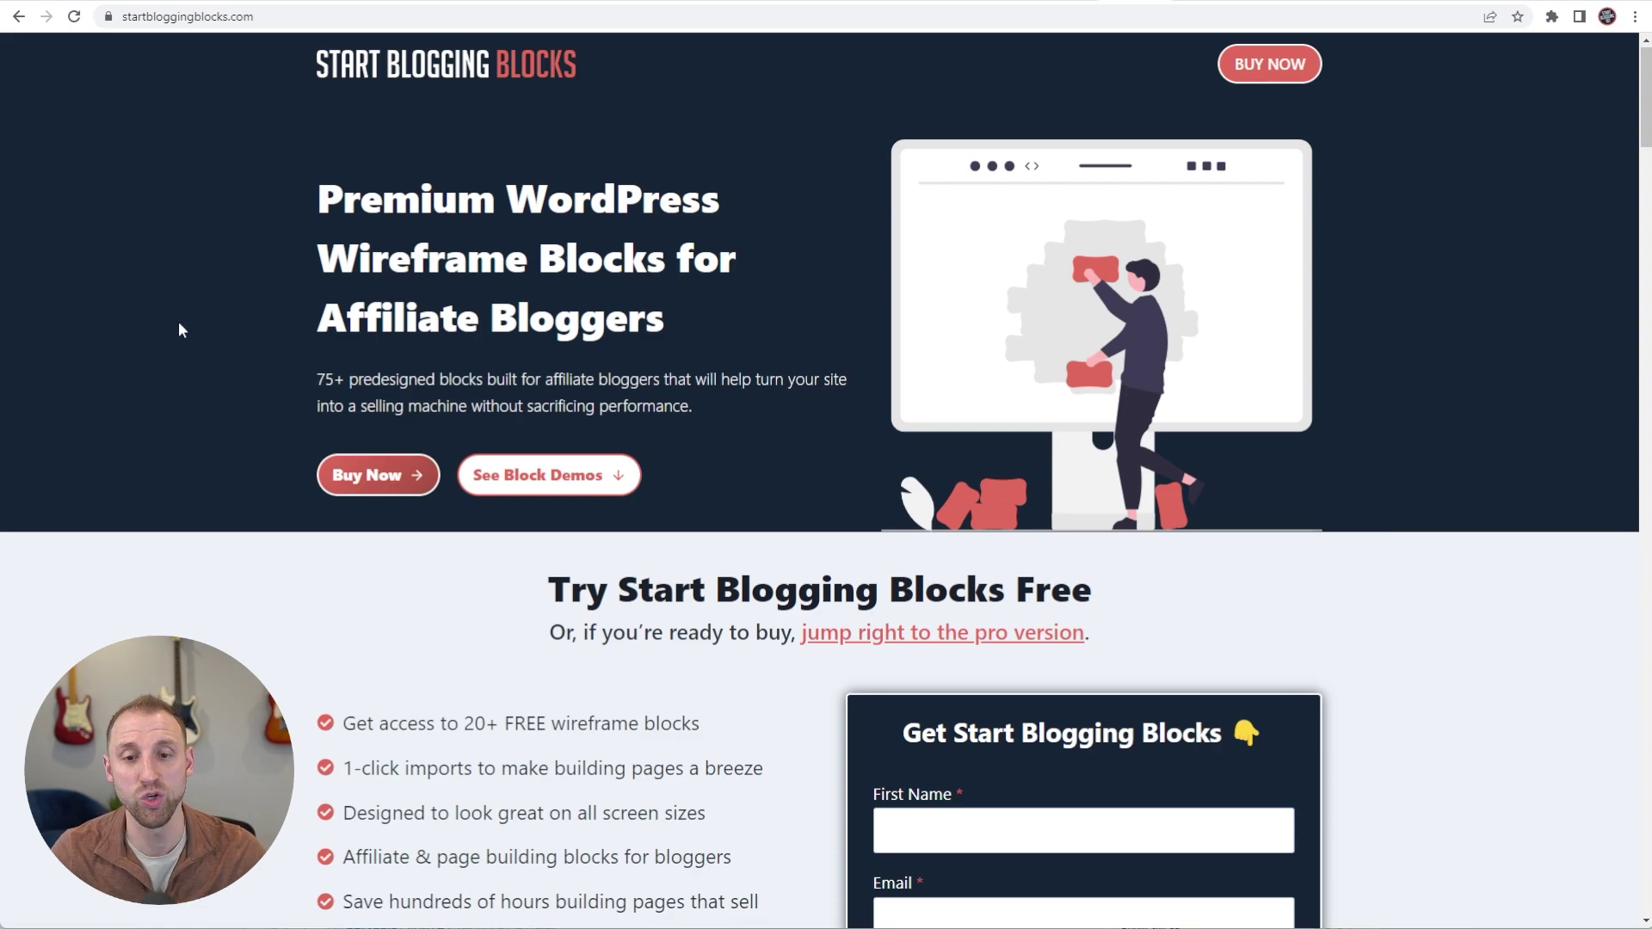
Scroll down the startbloggingblocks.com page to the free blocks signup form
scroll(183, 327, down, 2)
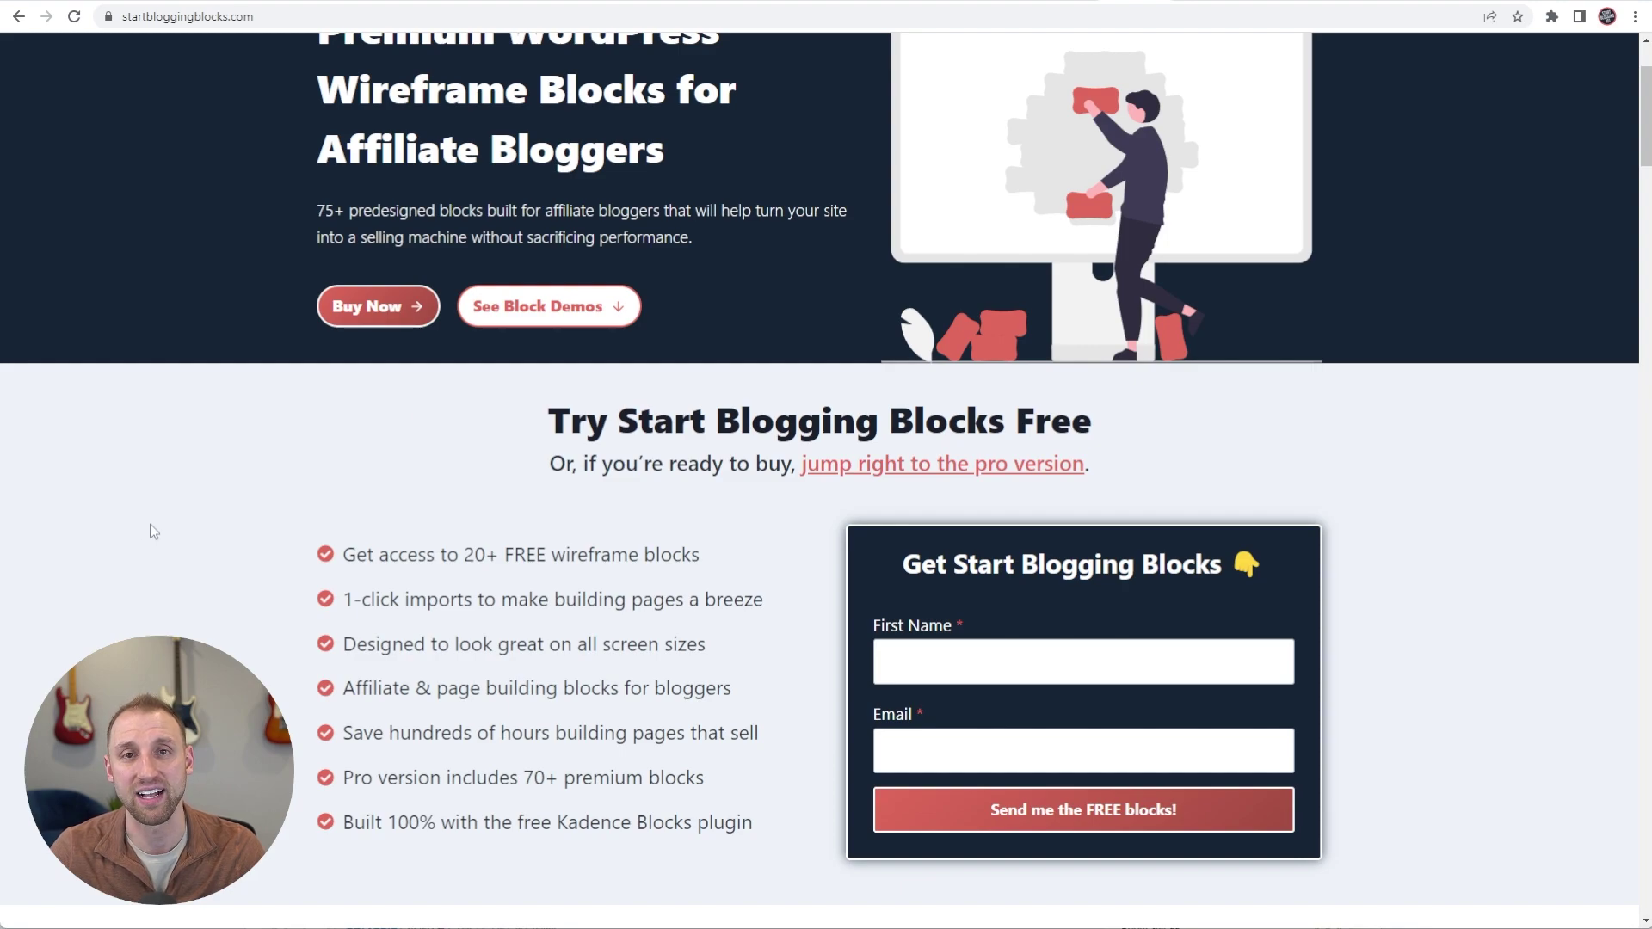
scroll(966, 653, down, 1)
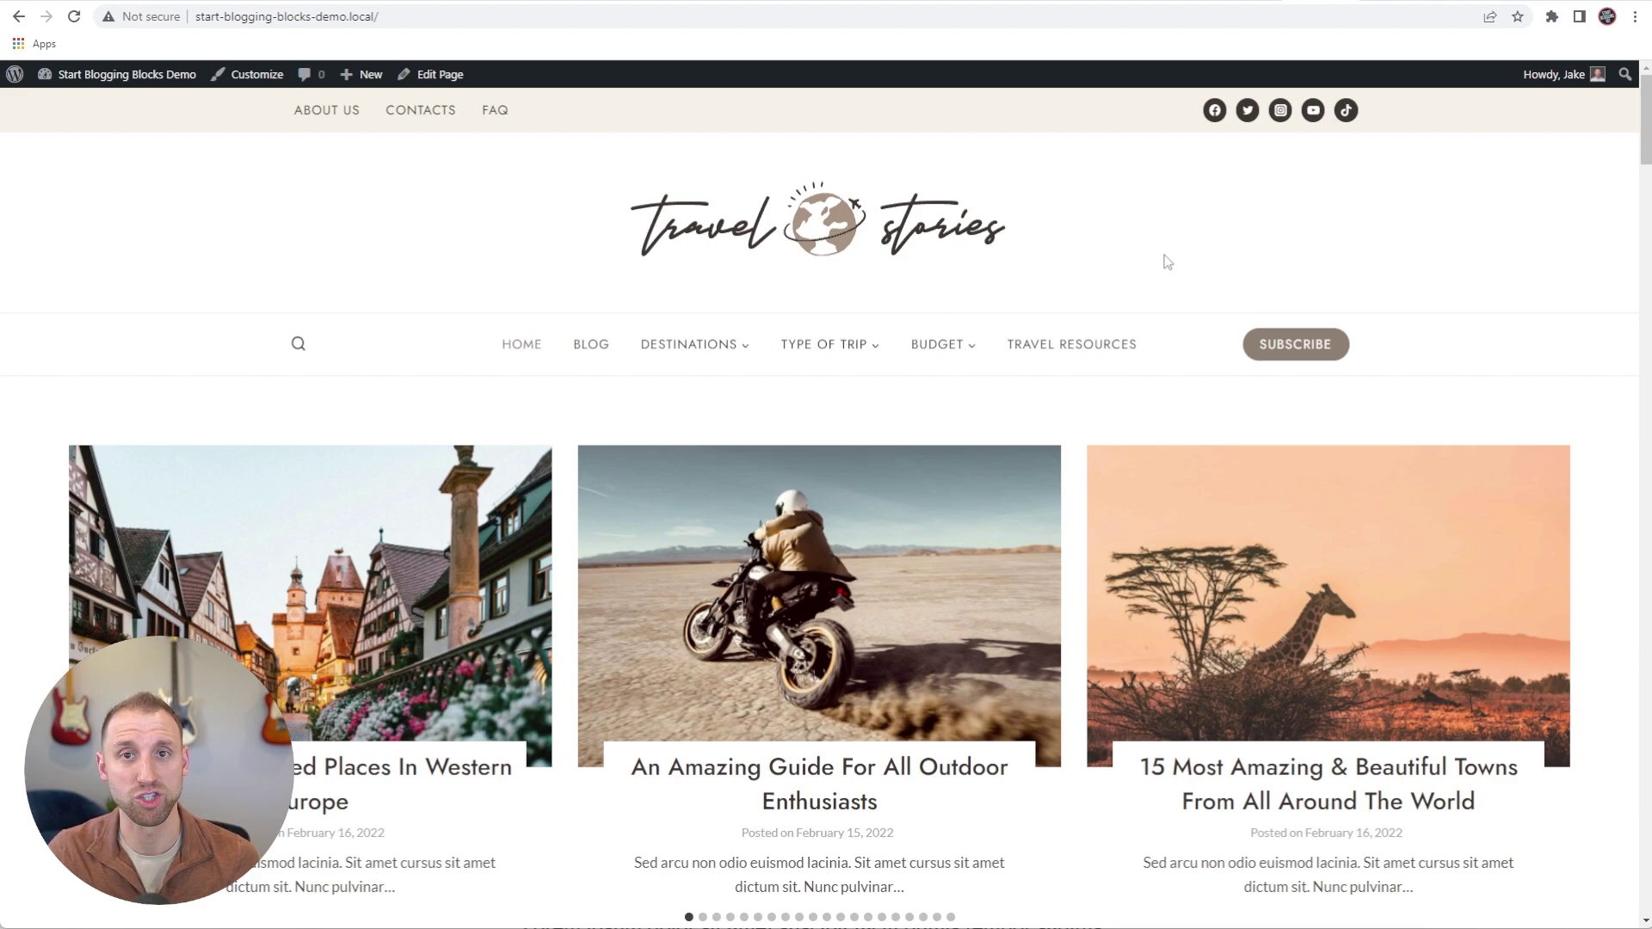
From the WordPress admin, create a new blank page under Pages > Add New
click(15, 74)
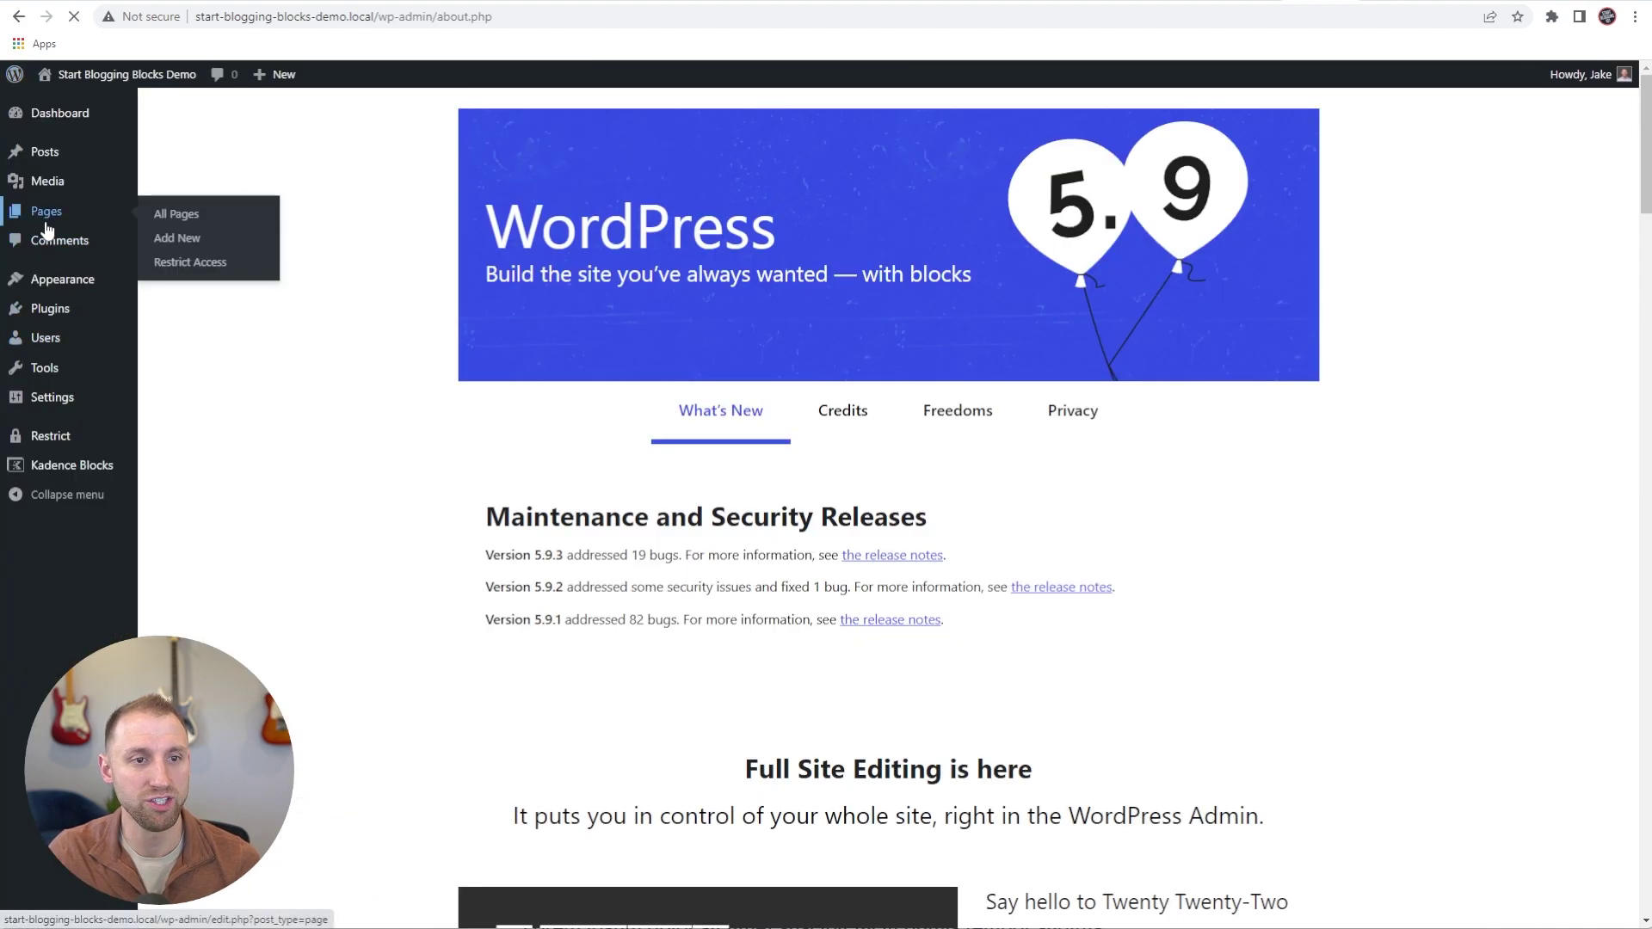
click(46, 217)
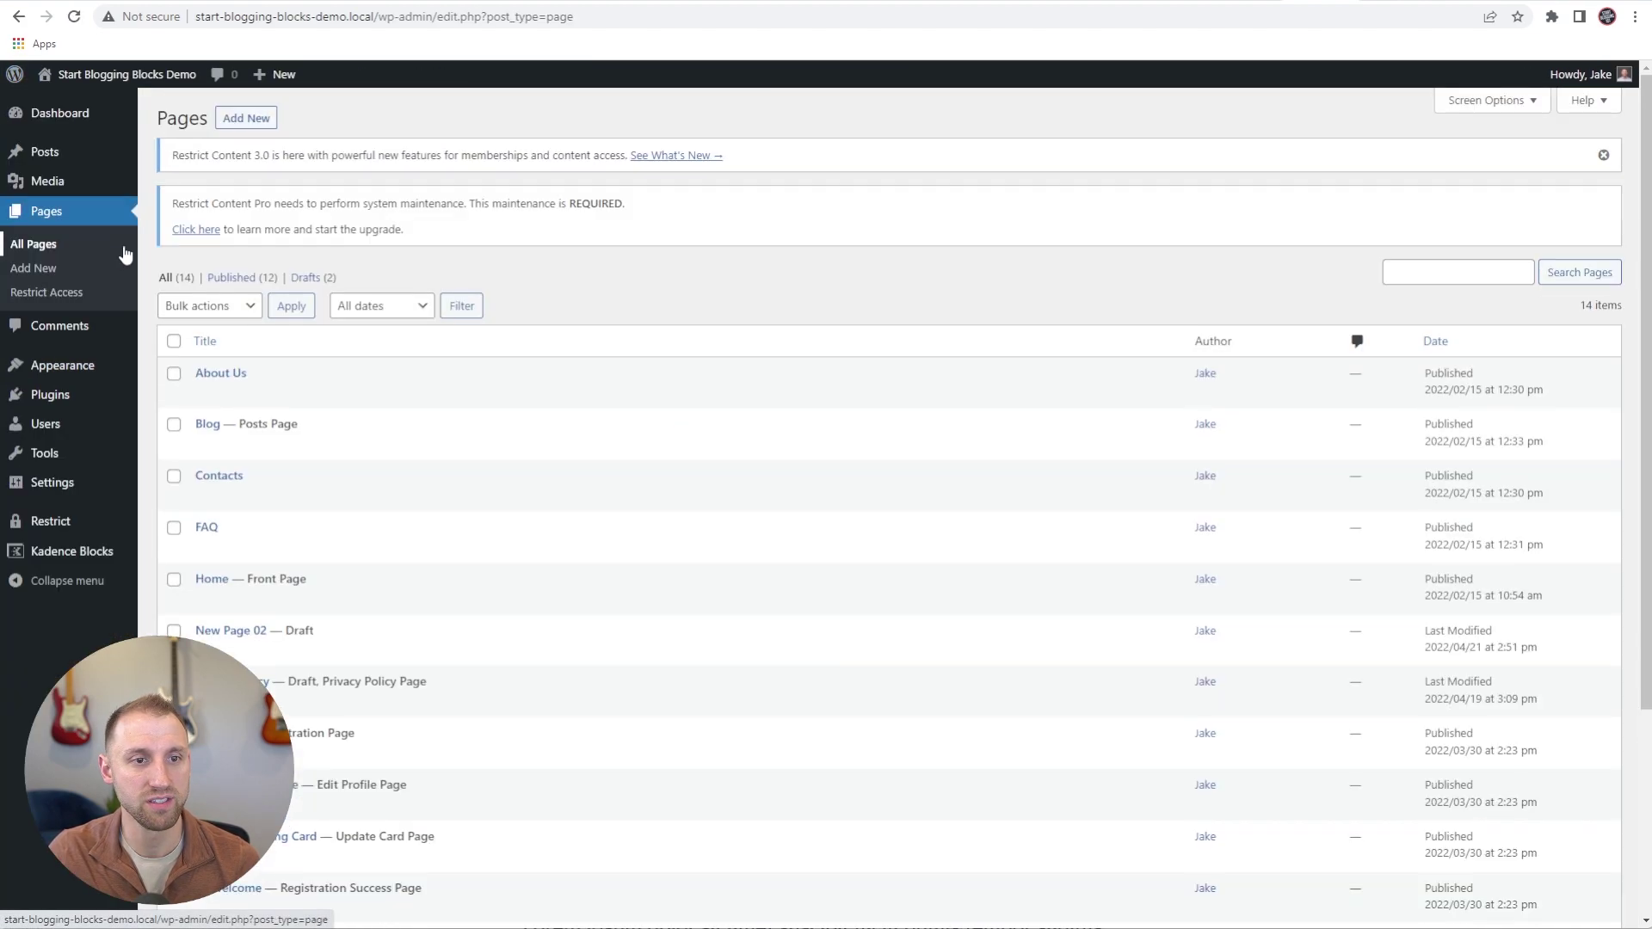
click(243, 126)
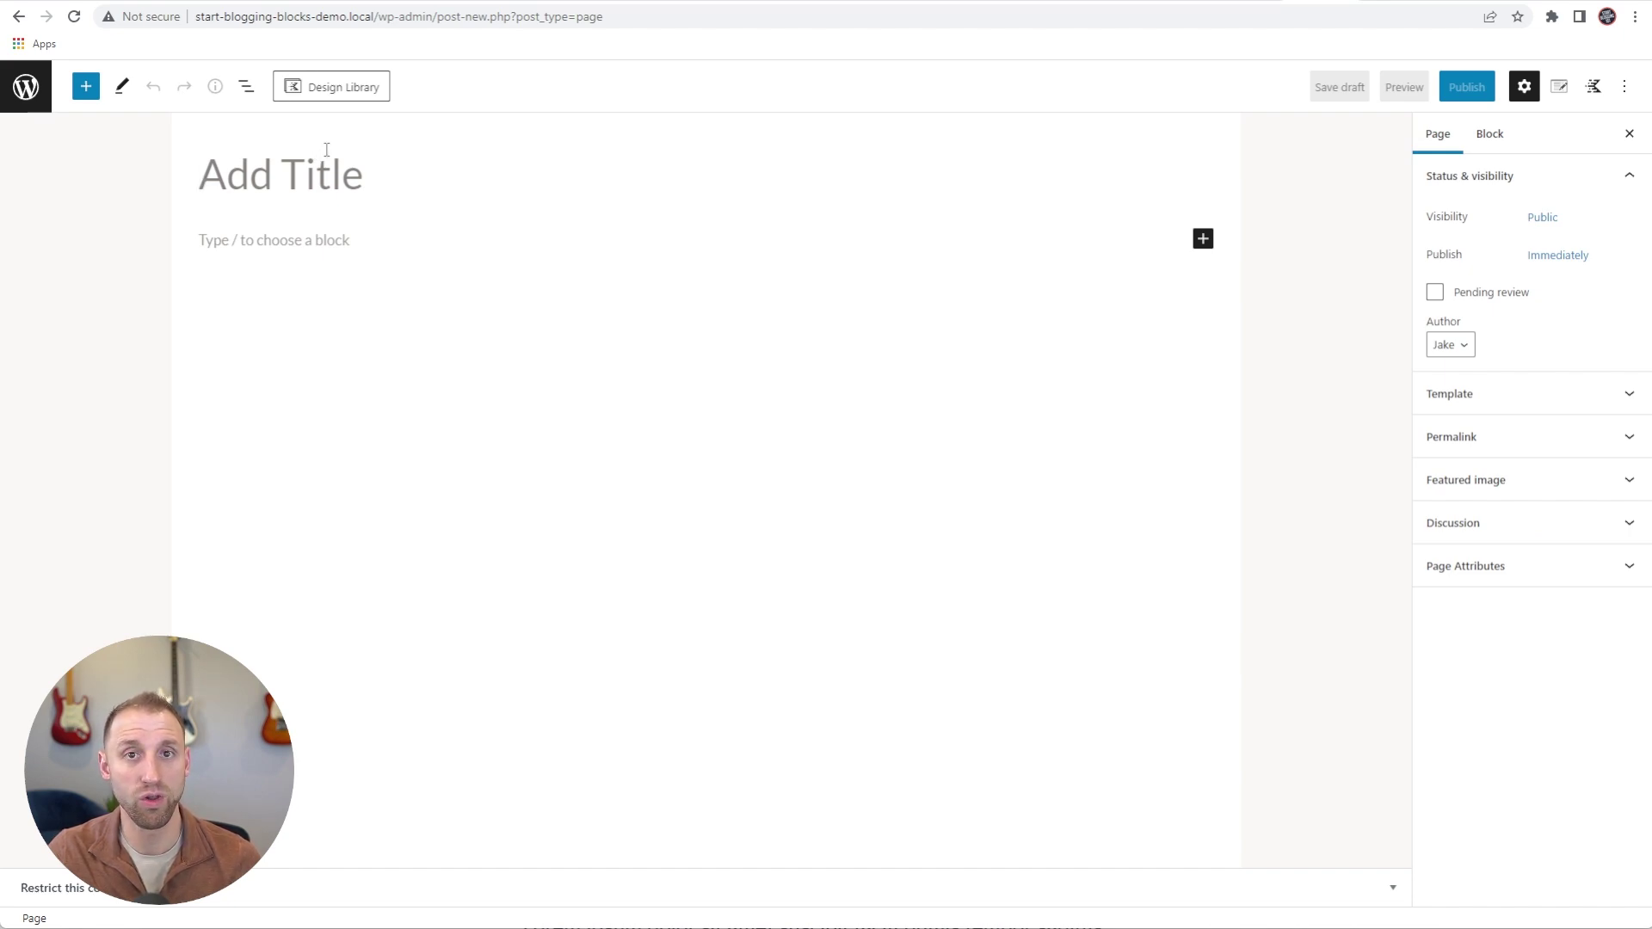
Disable transparent header, page title, vertical padding and featured image; set Fullwidth layout and Unboxed content
click(1559, 88)
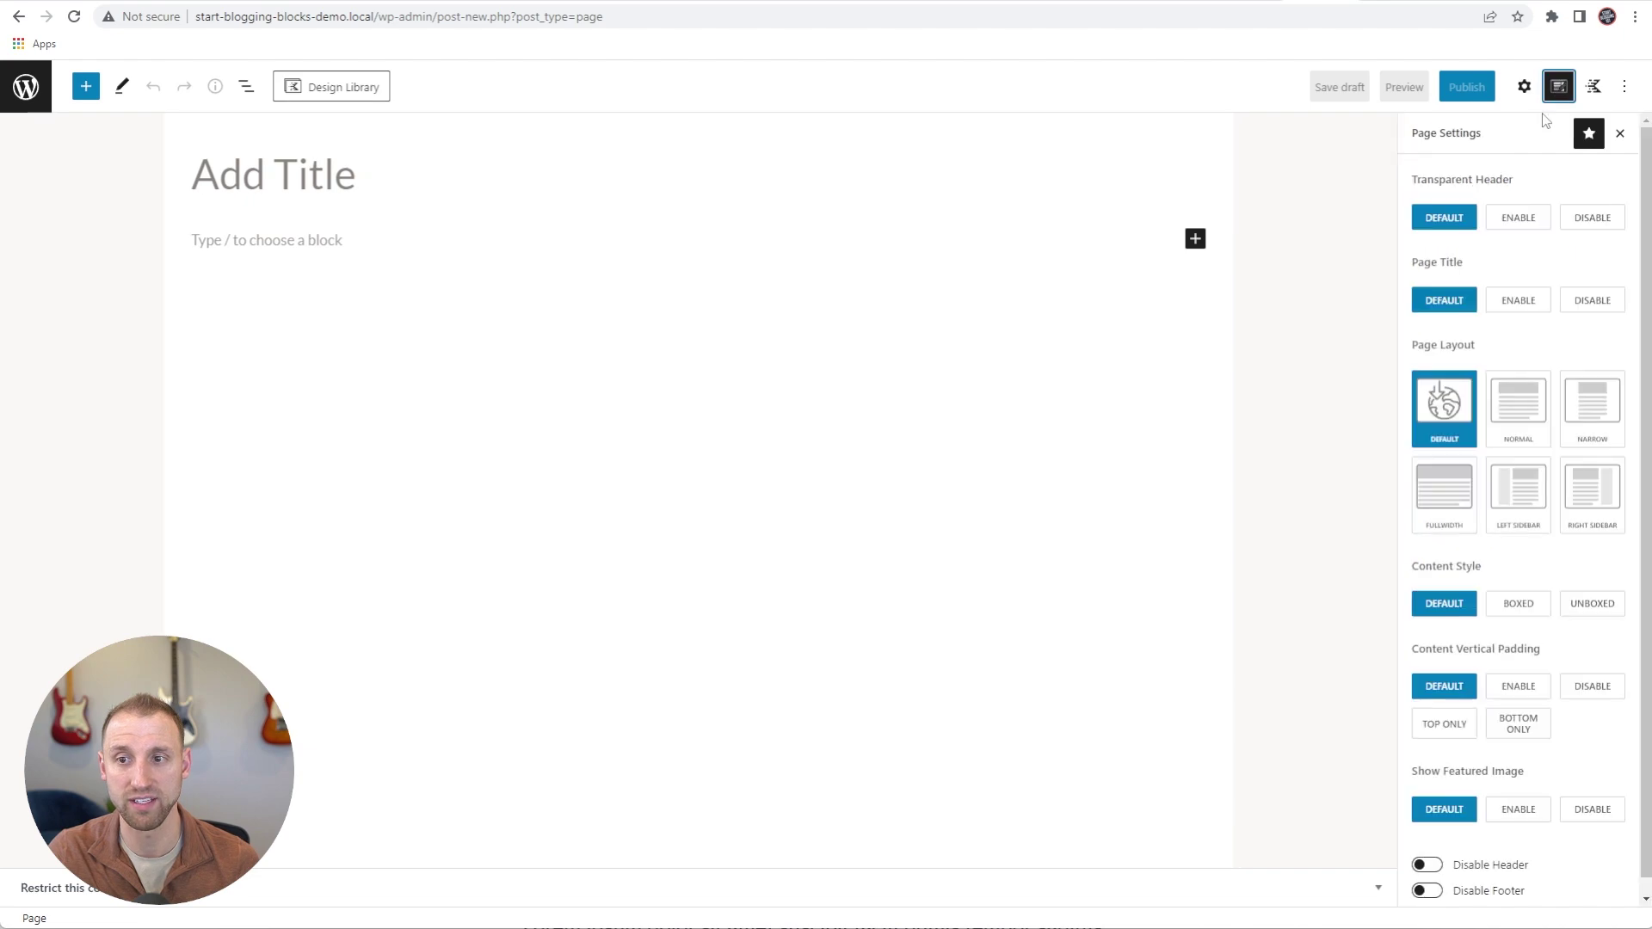
click(1593, 230)
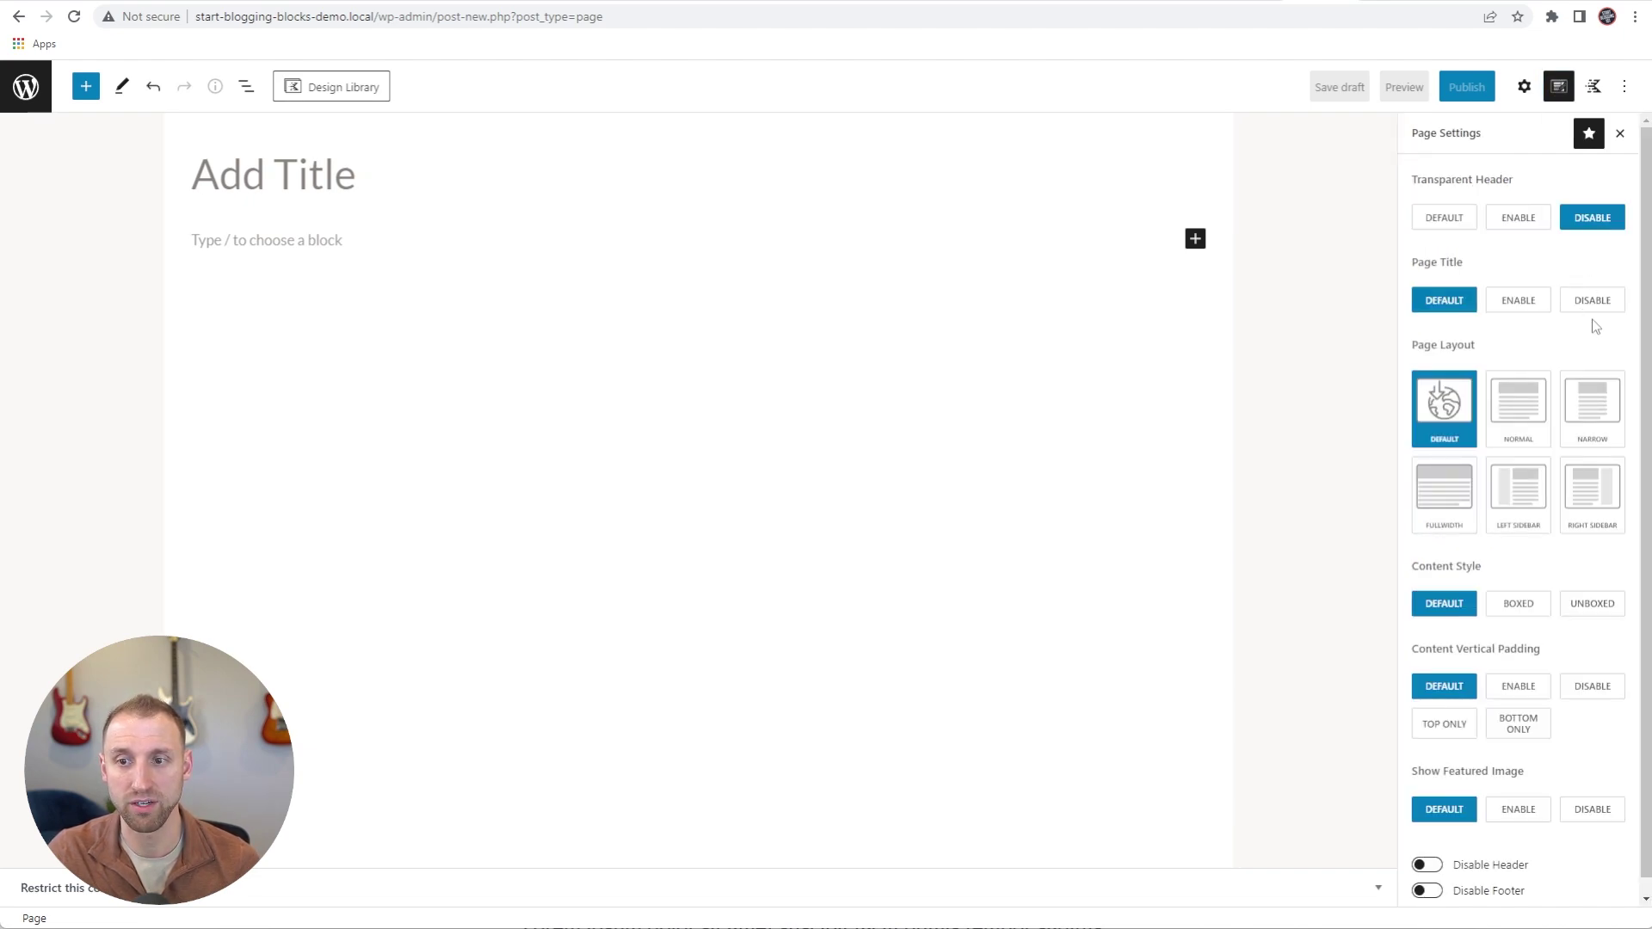
click(1587, 307)
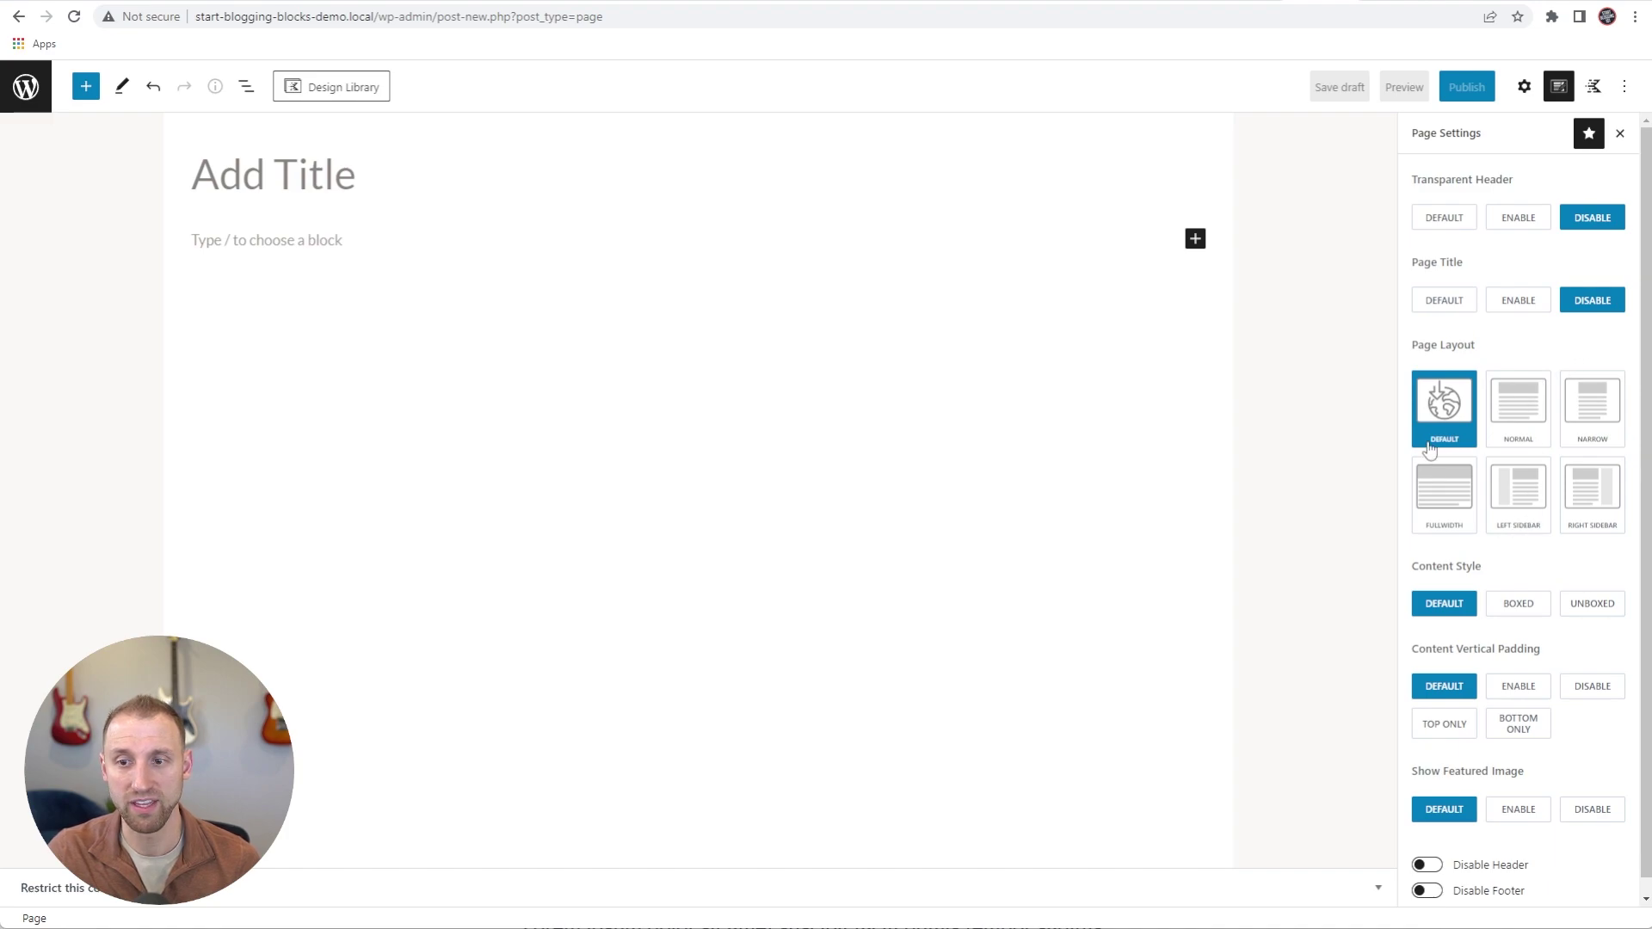
click(1447, 498)
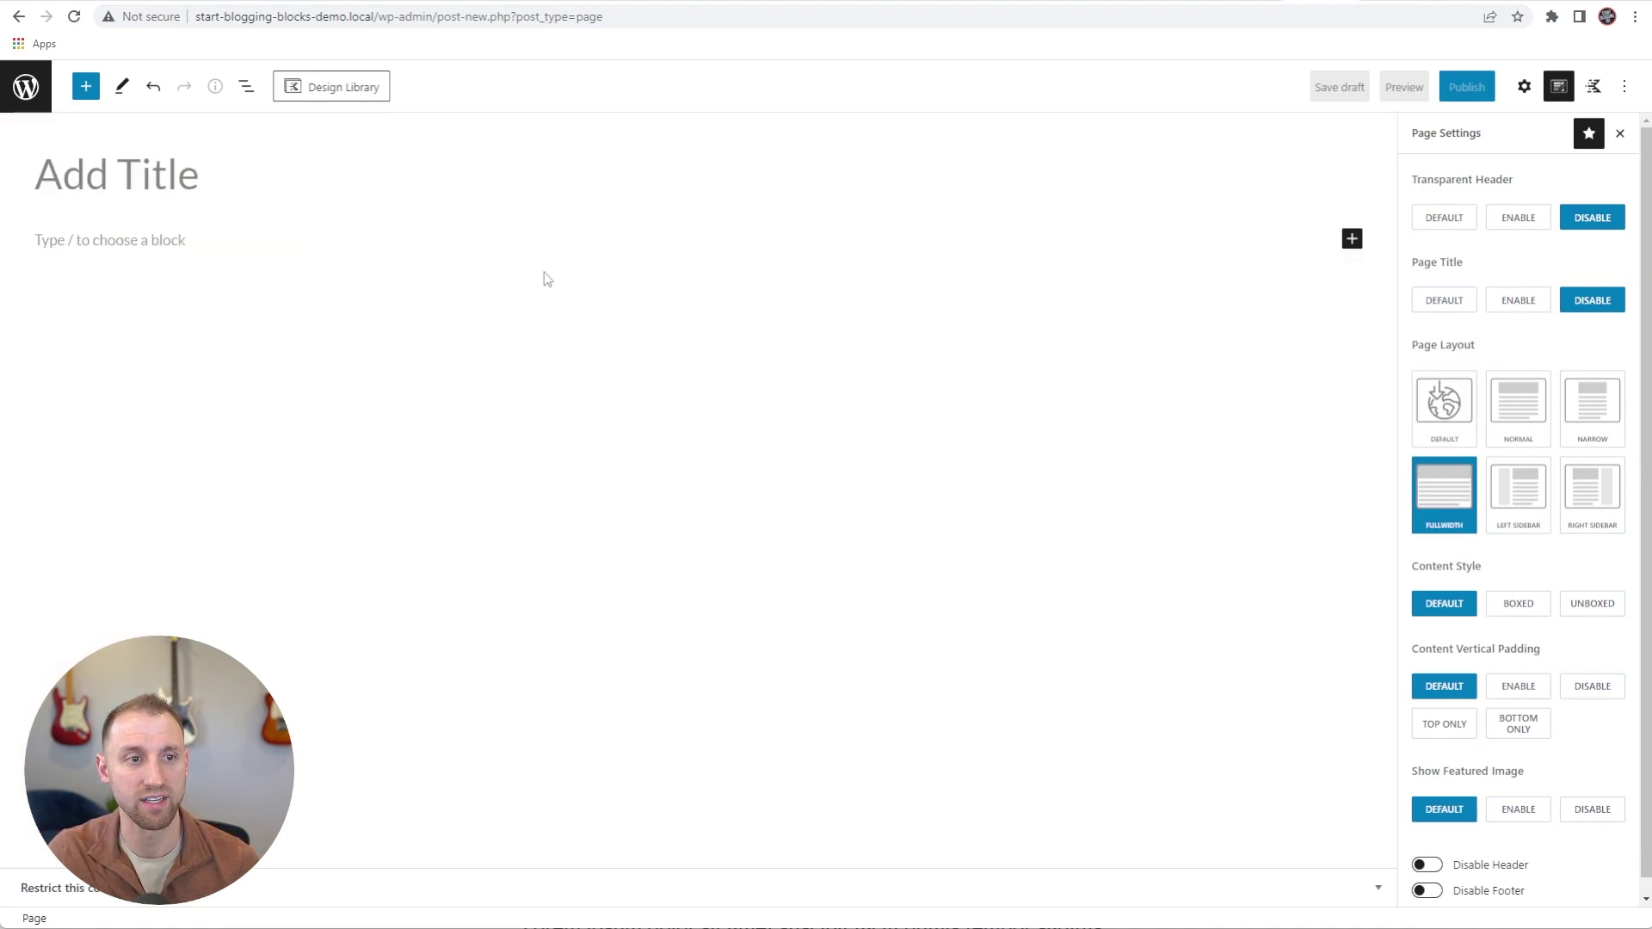
click(1593, 605)
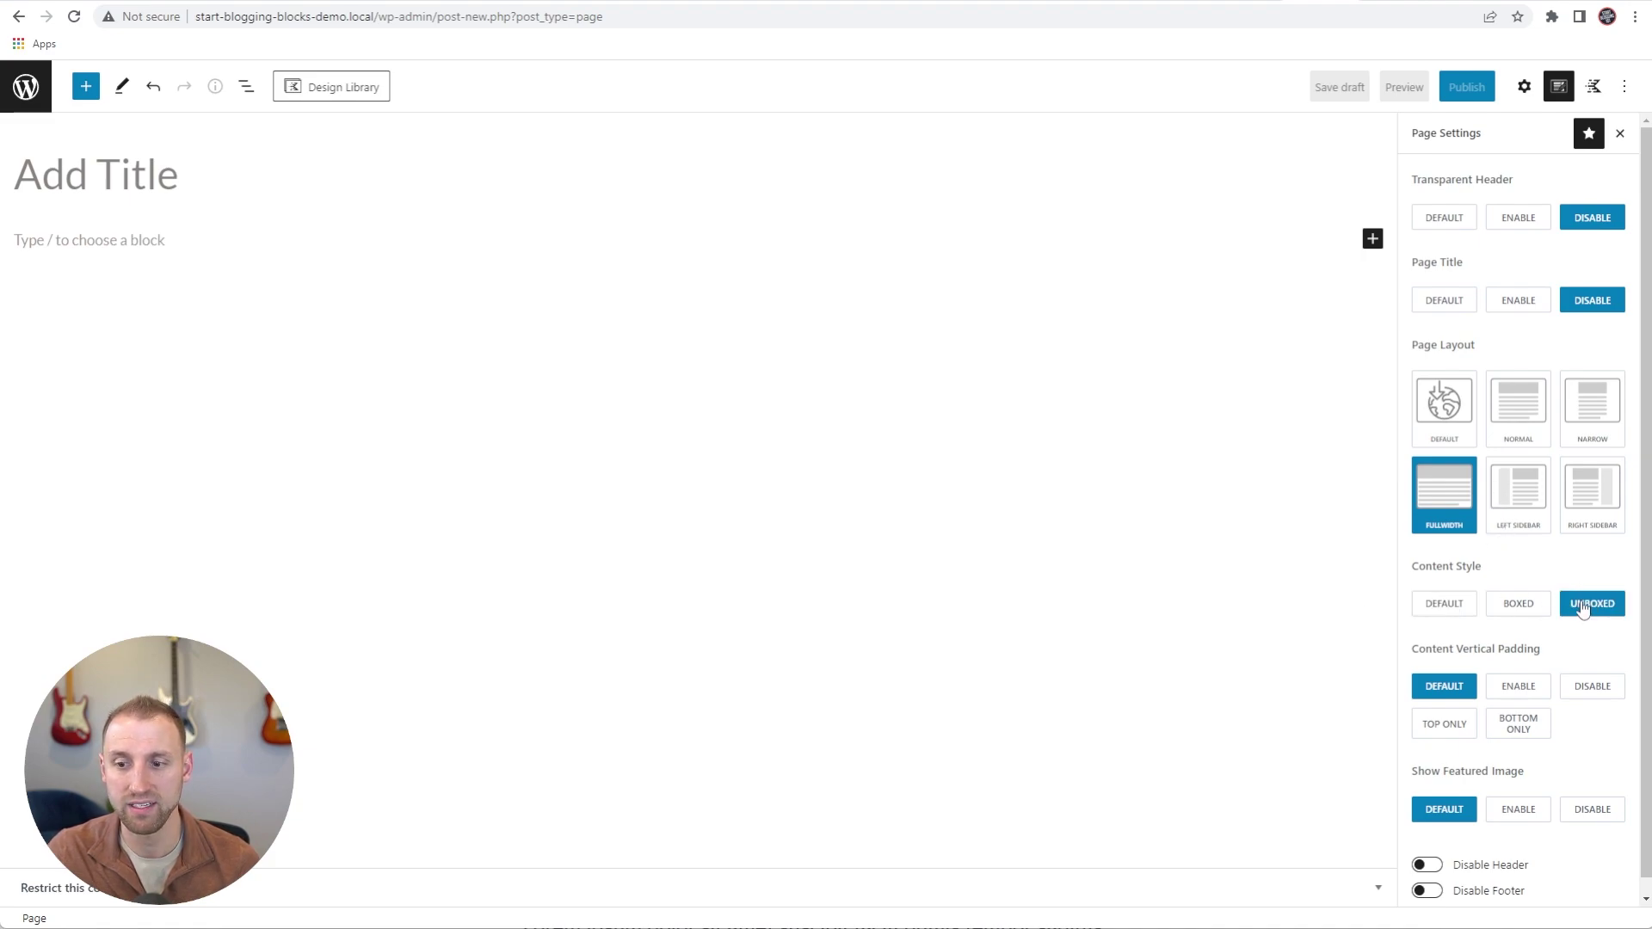
click(1580, 698)
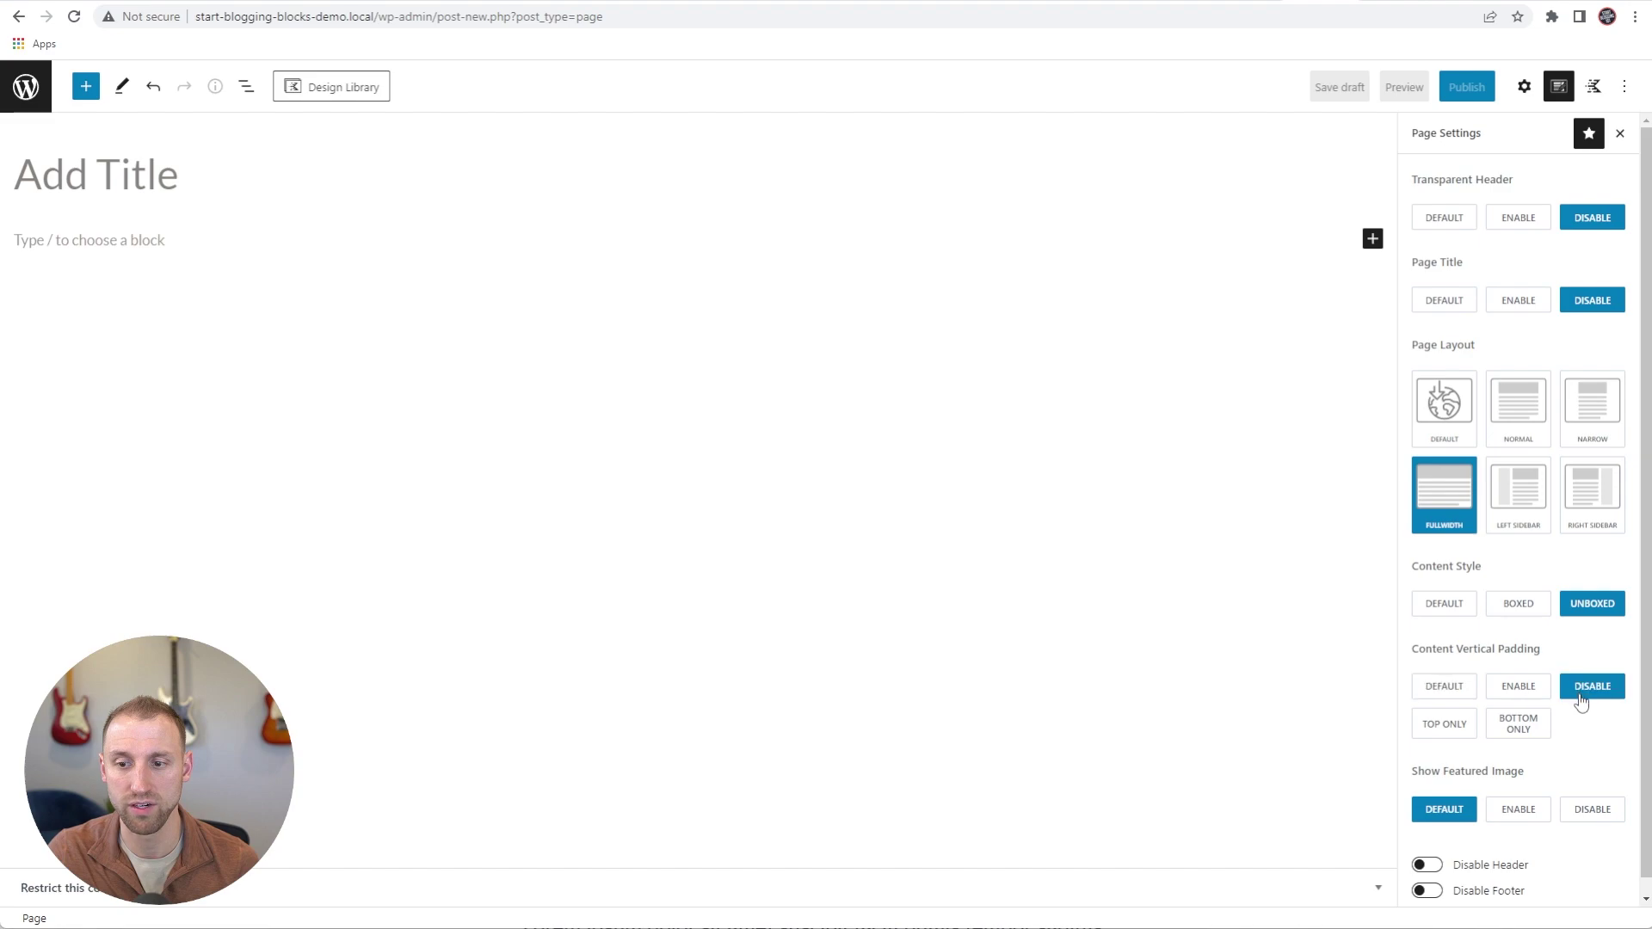
click(1579, 819)
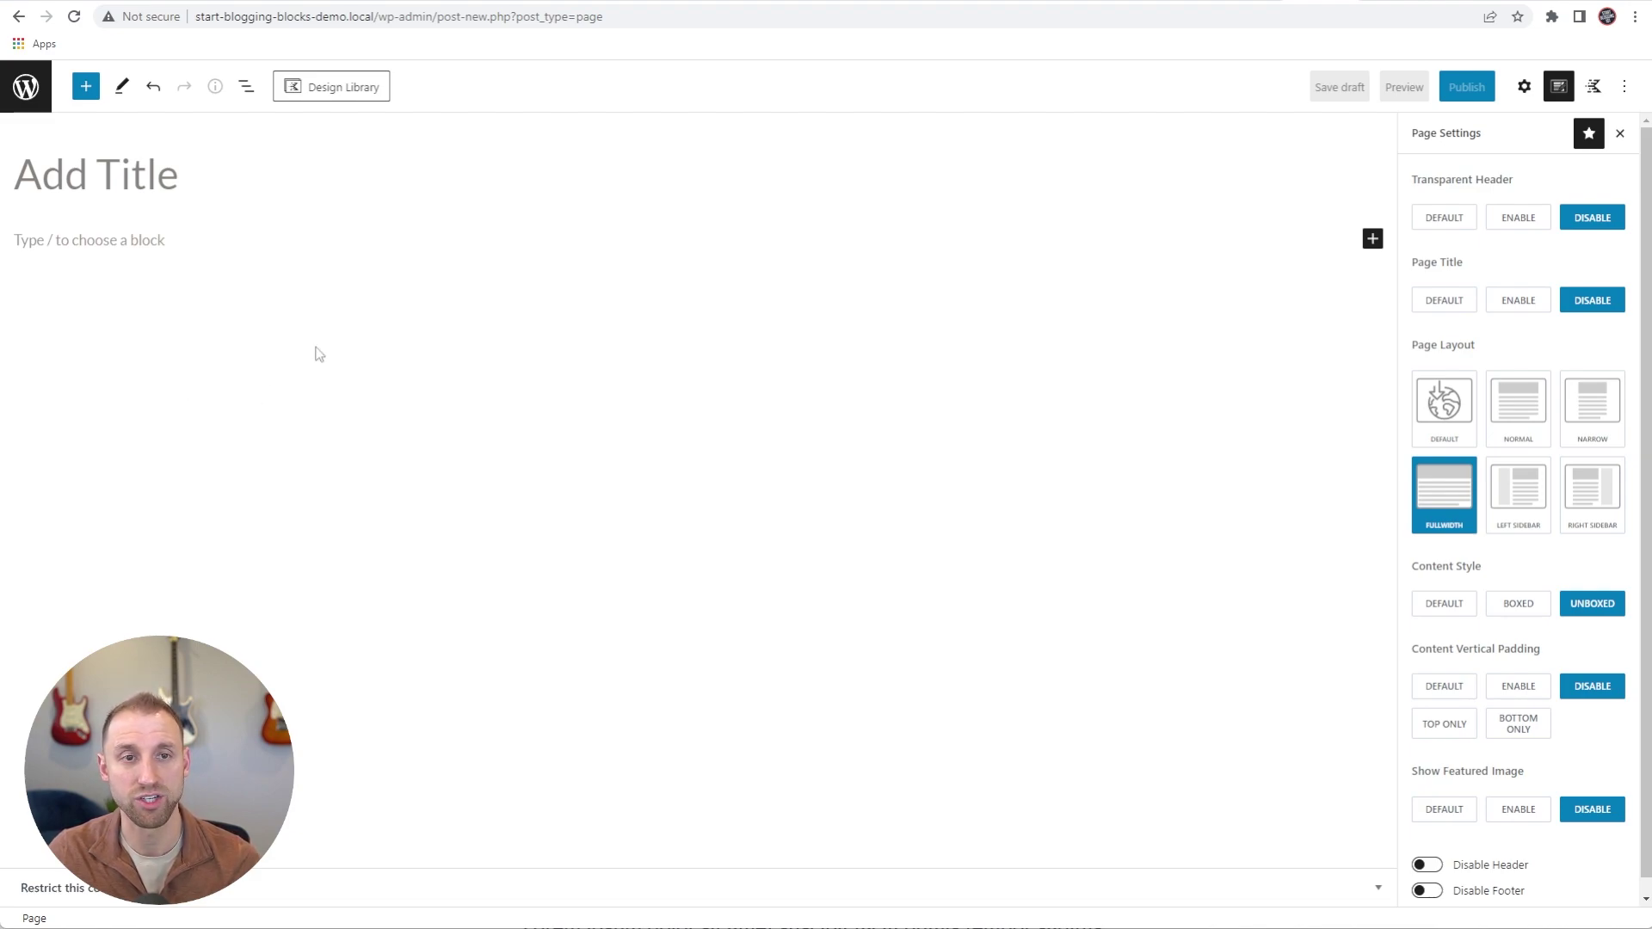
Open the Design Library, check its connection settings, and browse the SB Blocks collection
click(342, 89)
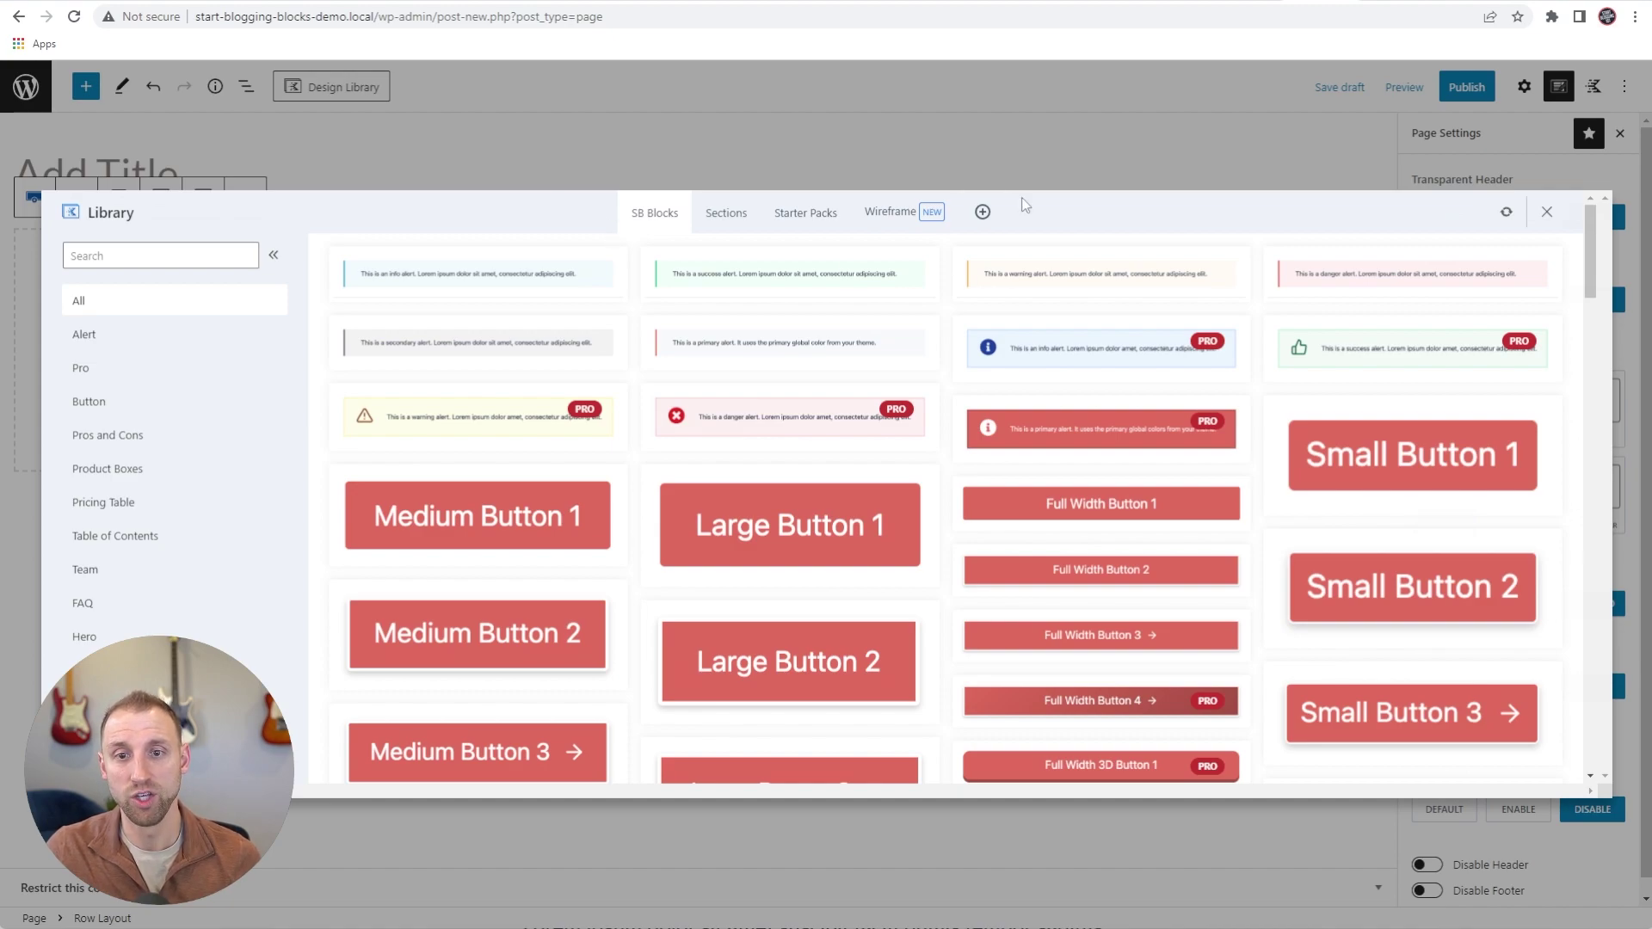
click(982, 211)
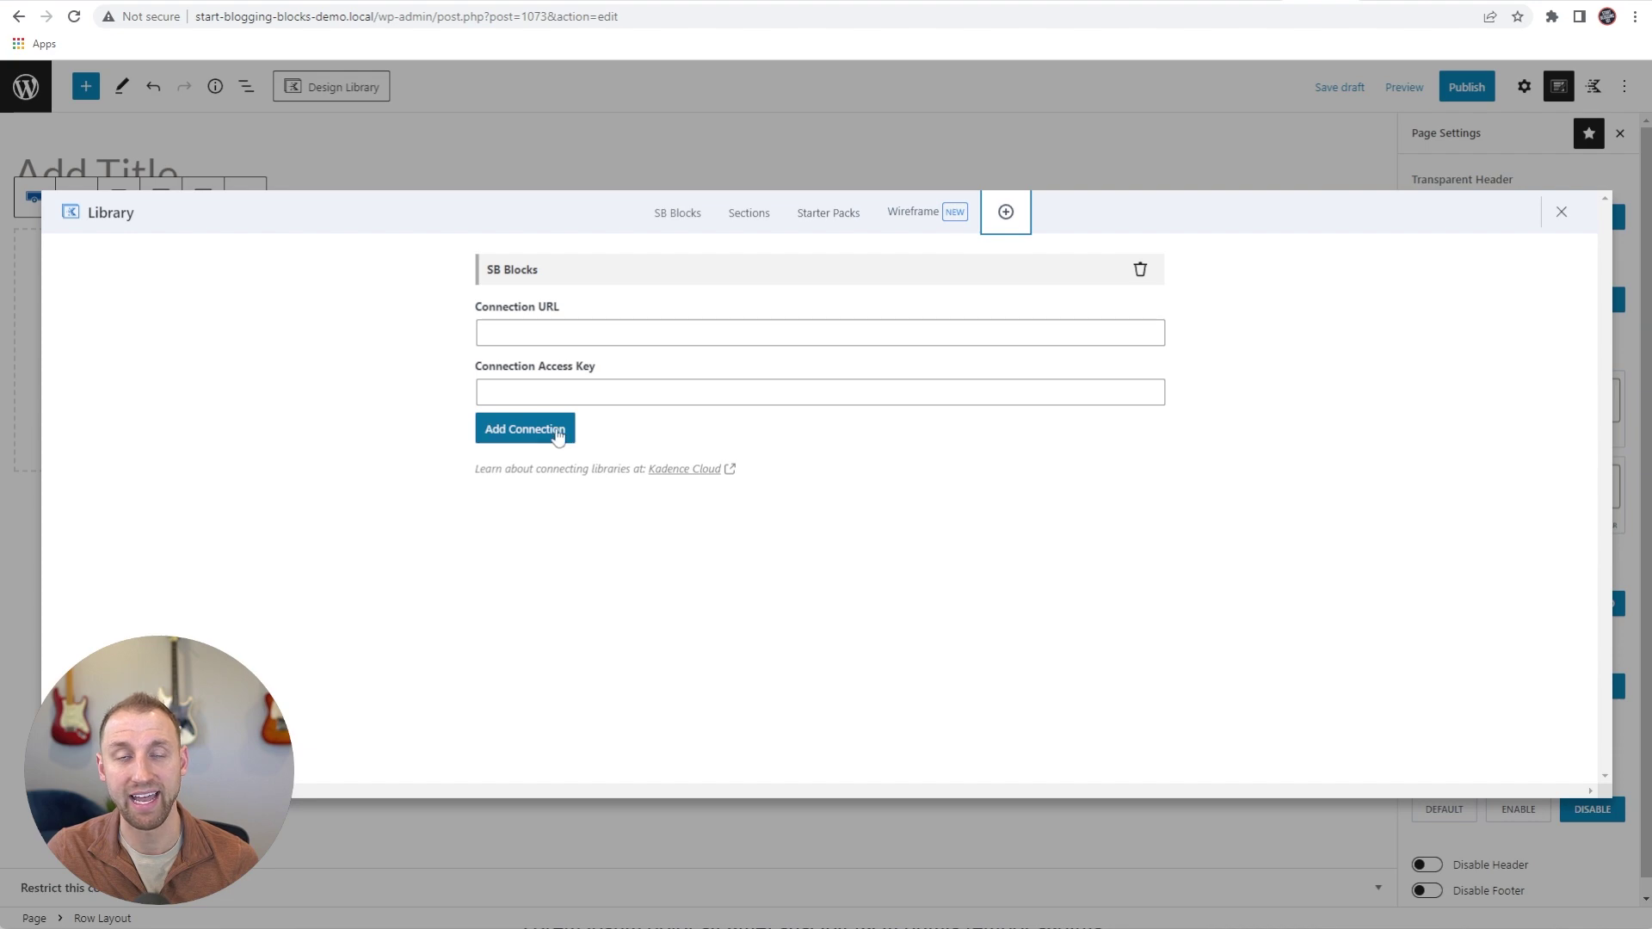
click(676, 222)
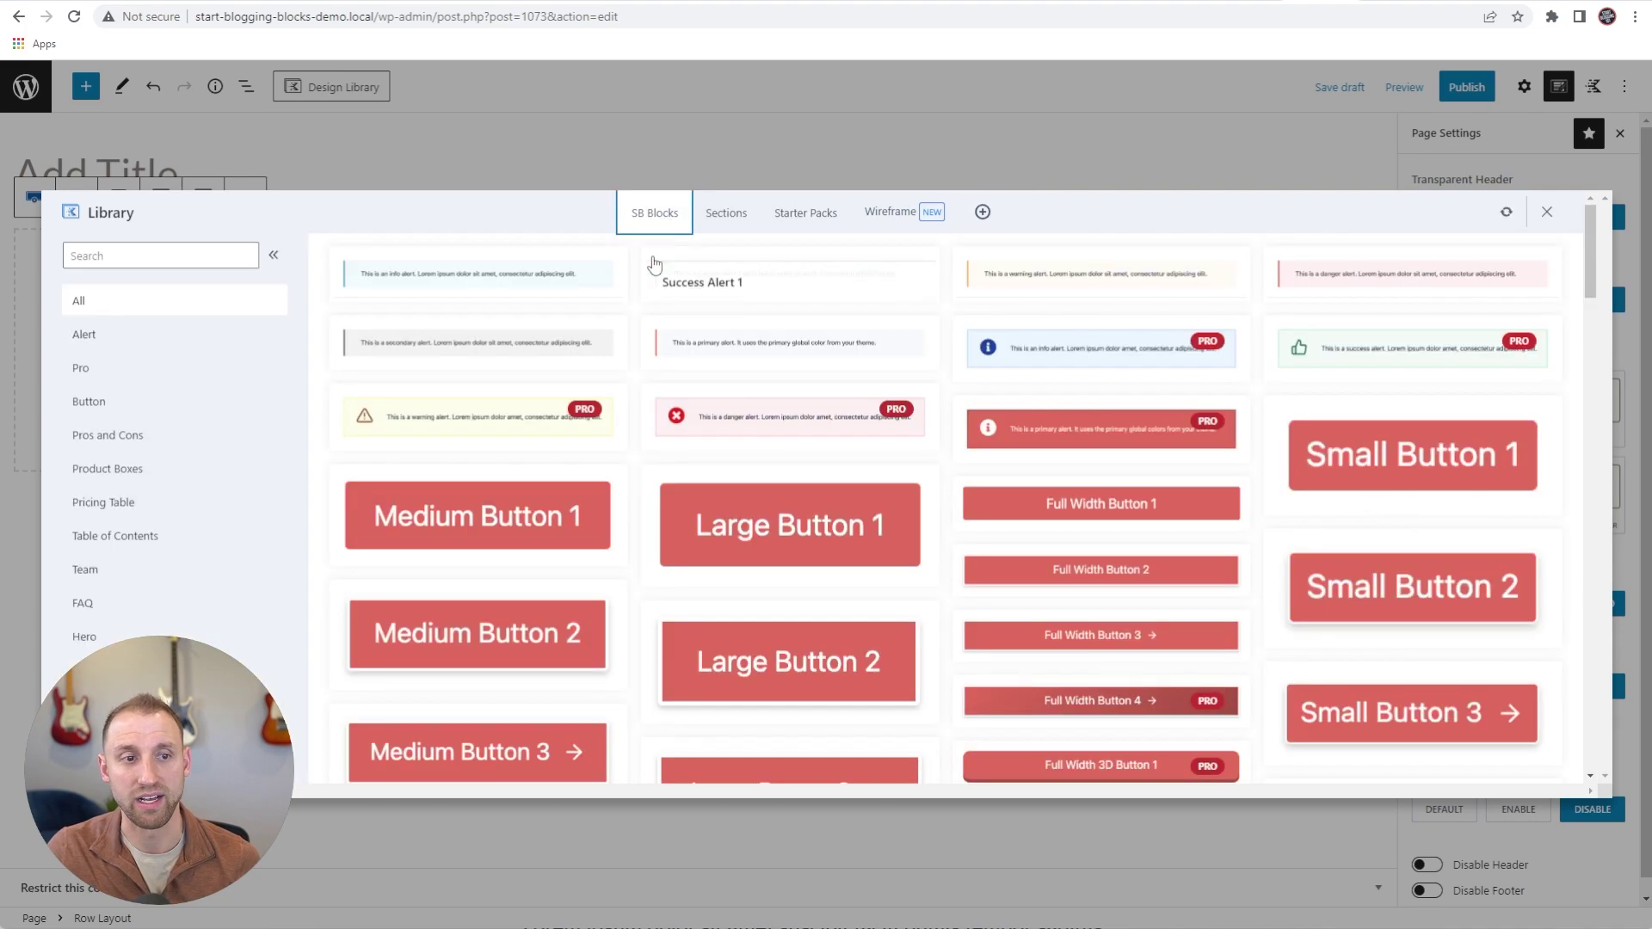
scroll(616, 400, down, 4)
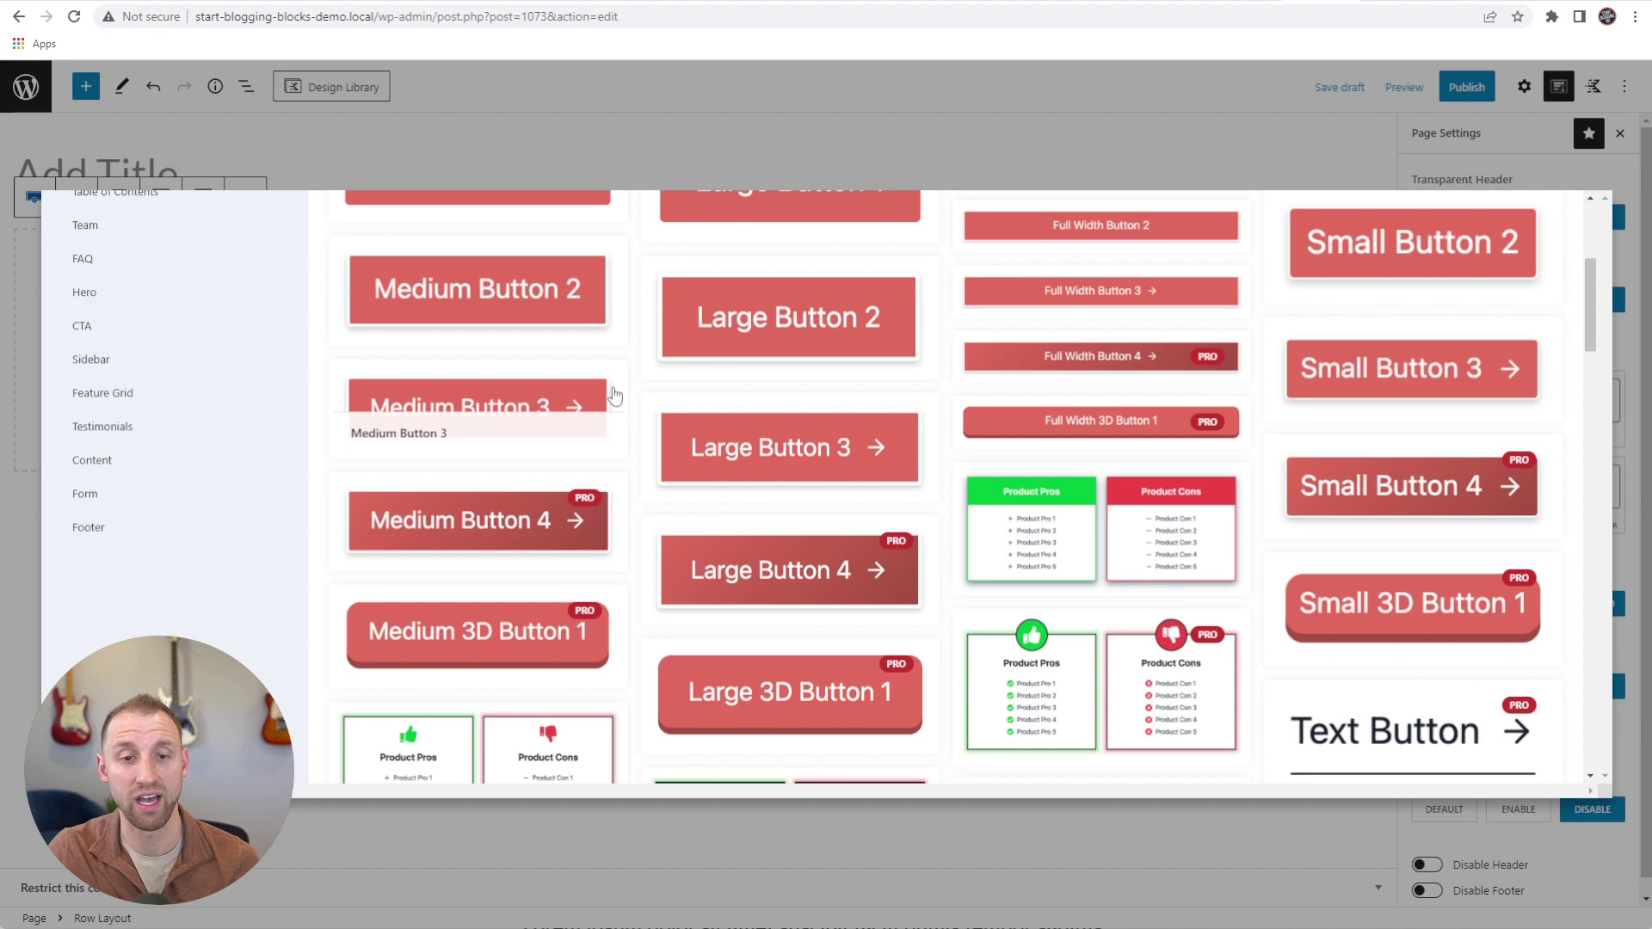
scroll(616, 395, down, 1)
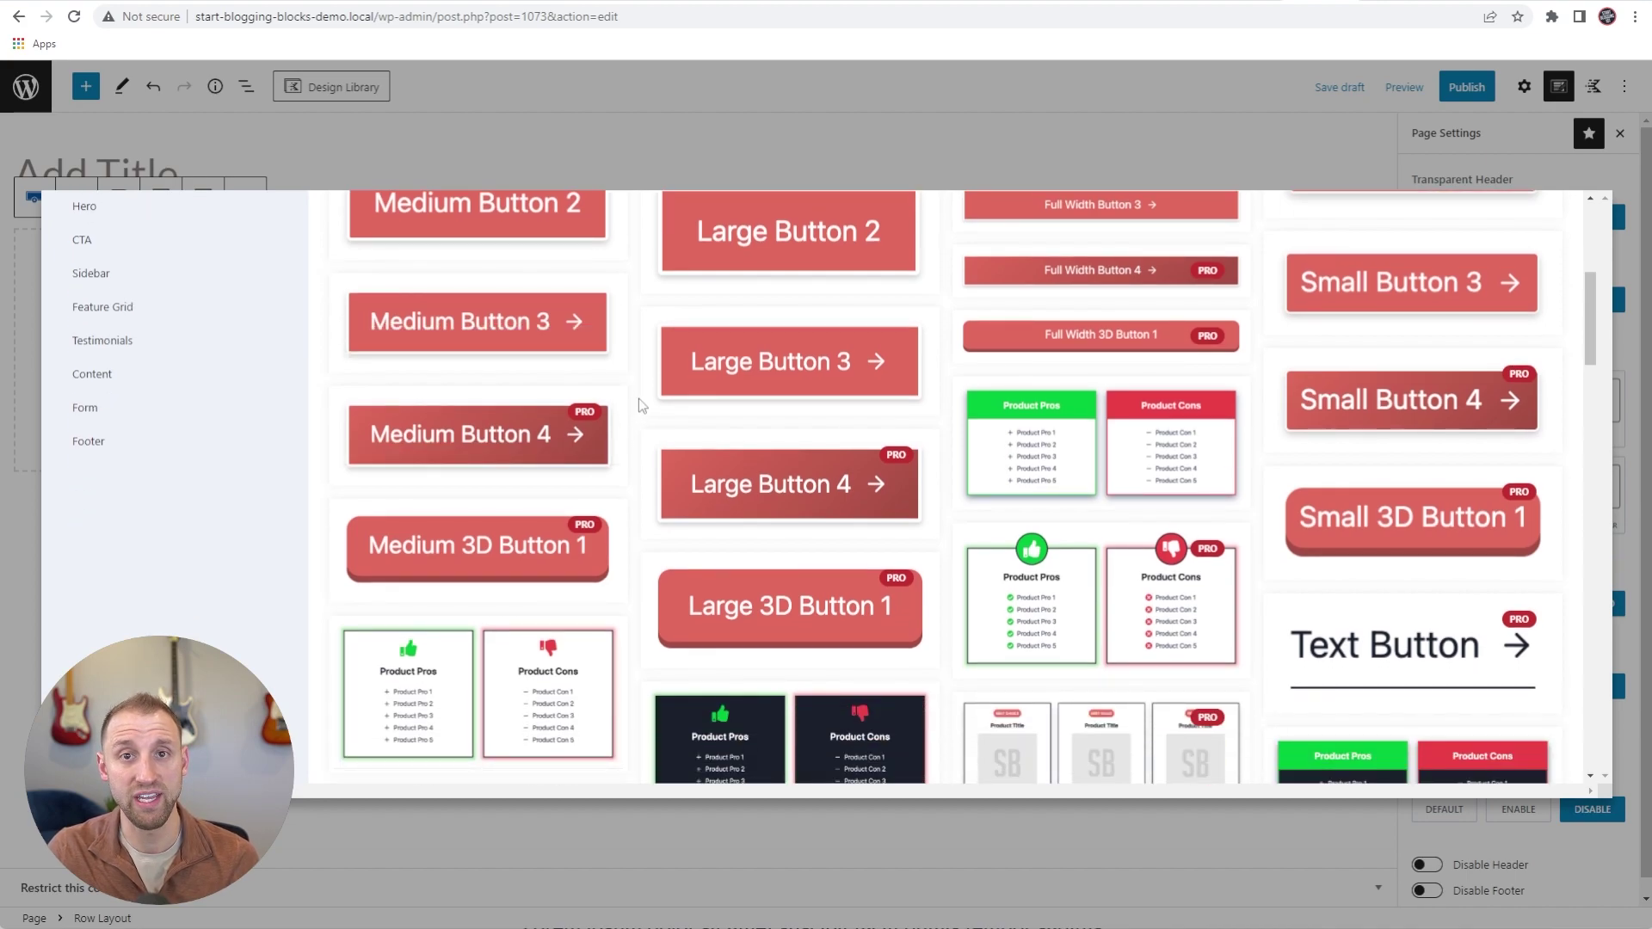
scroll(682, 433, down, 8)
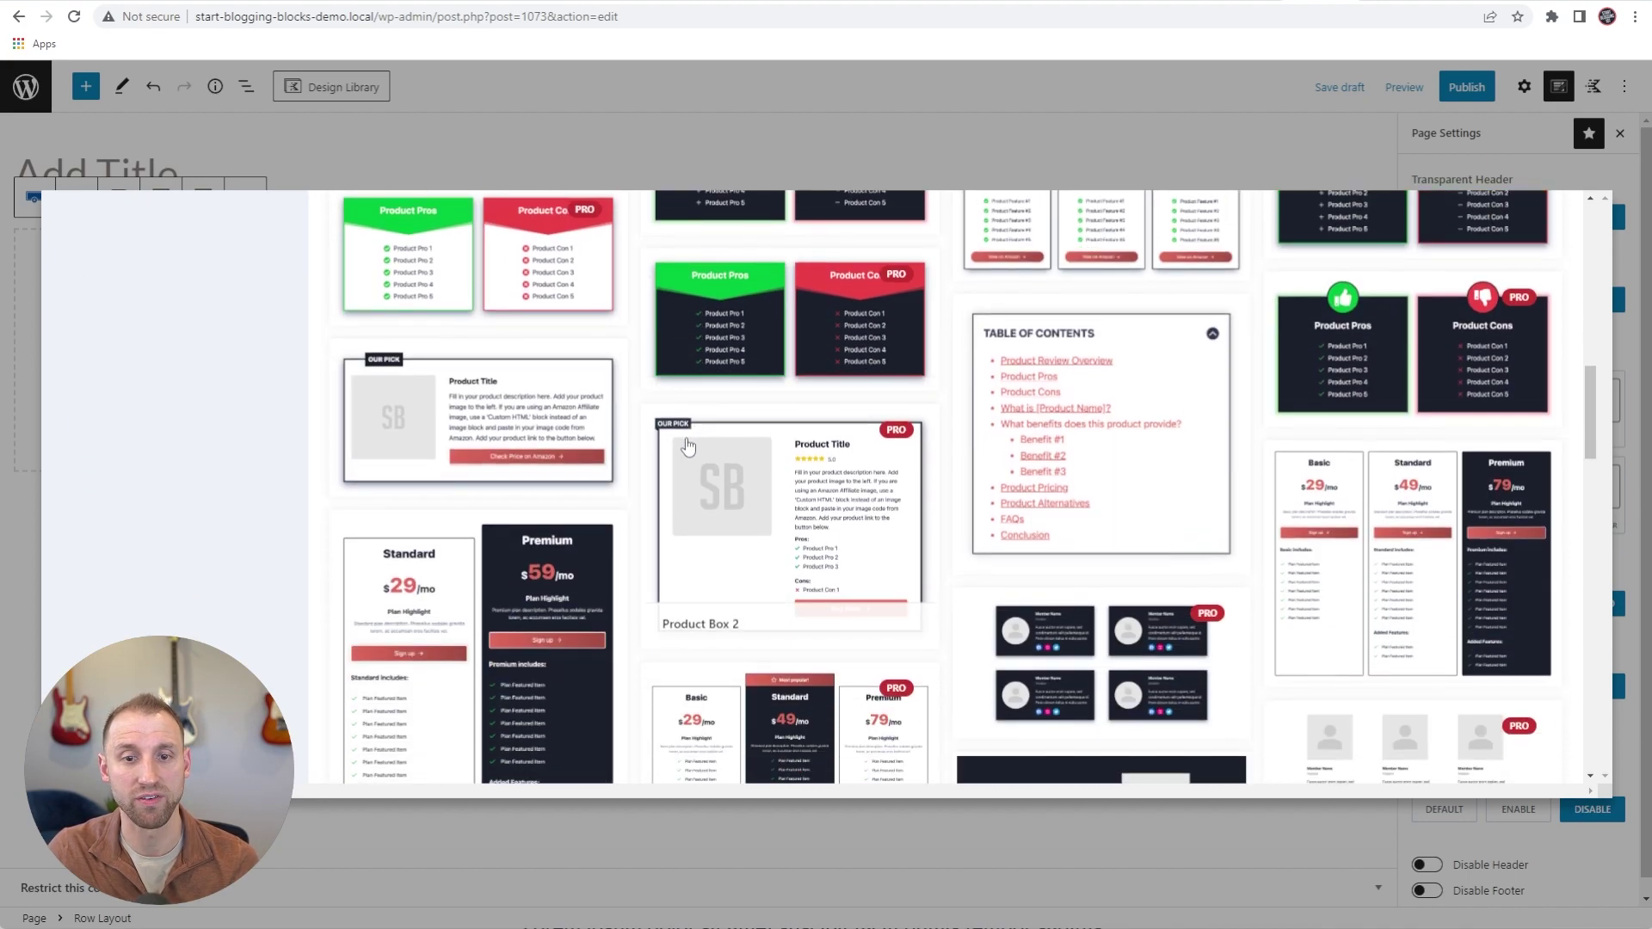
scroll(687, 444, down, 2)
scroll(687, 453, down, 3)
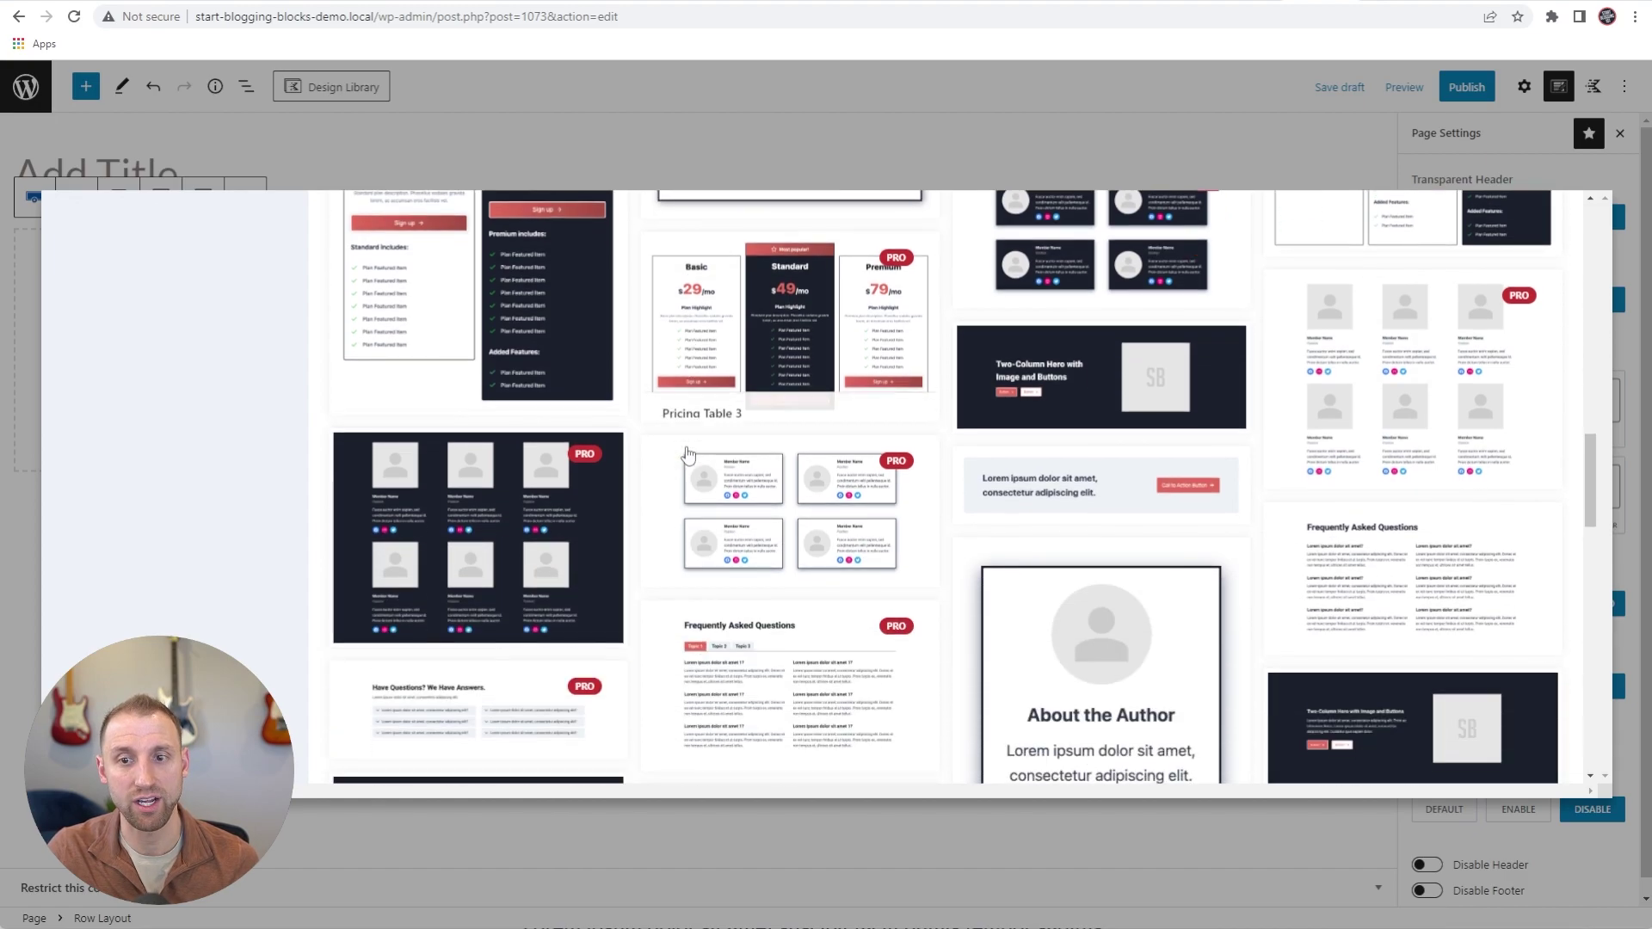
scroll(723, 464, up, 7)
scroll(523, 436, up, 8)
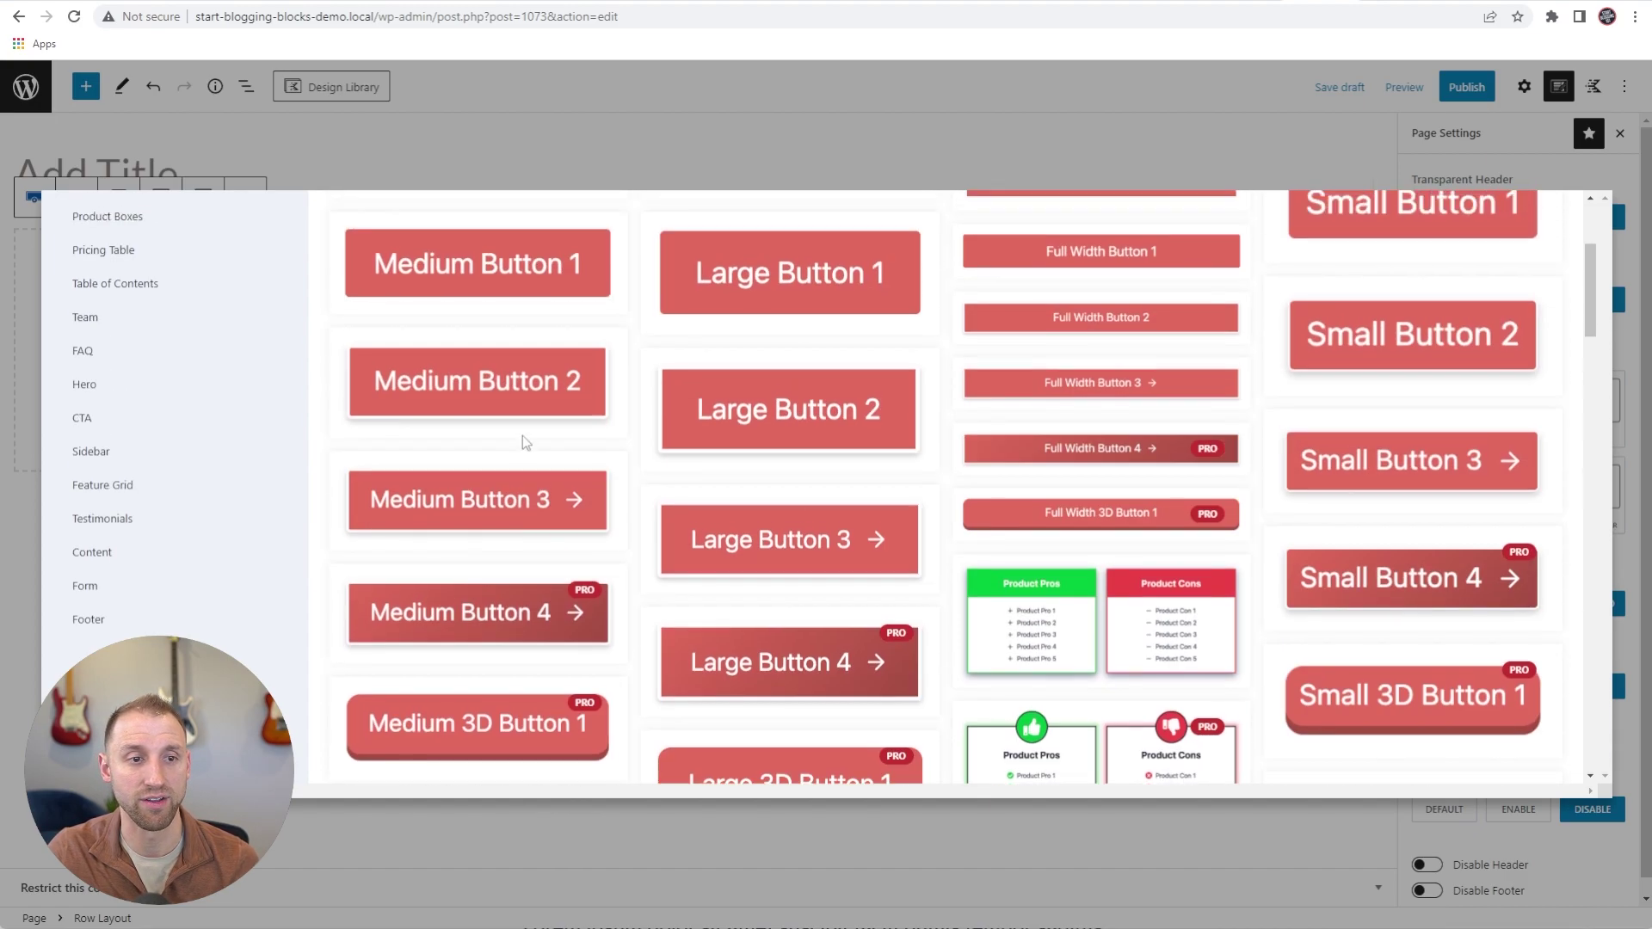
scroll(120, 378, down, 1)
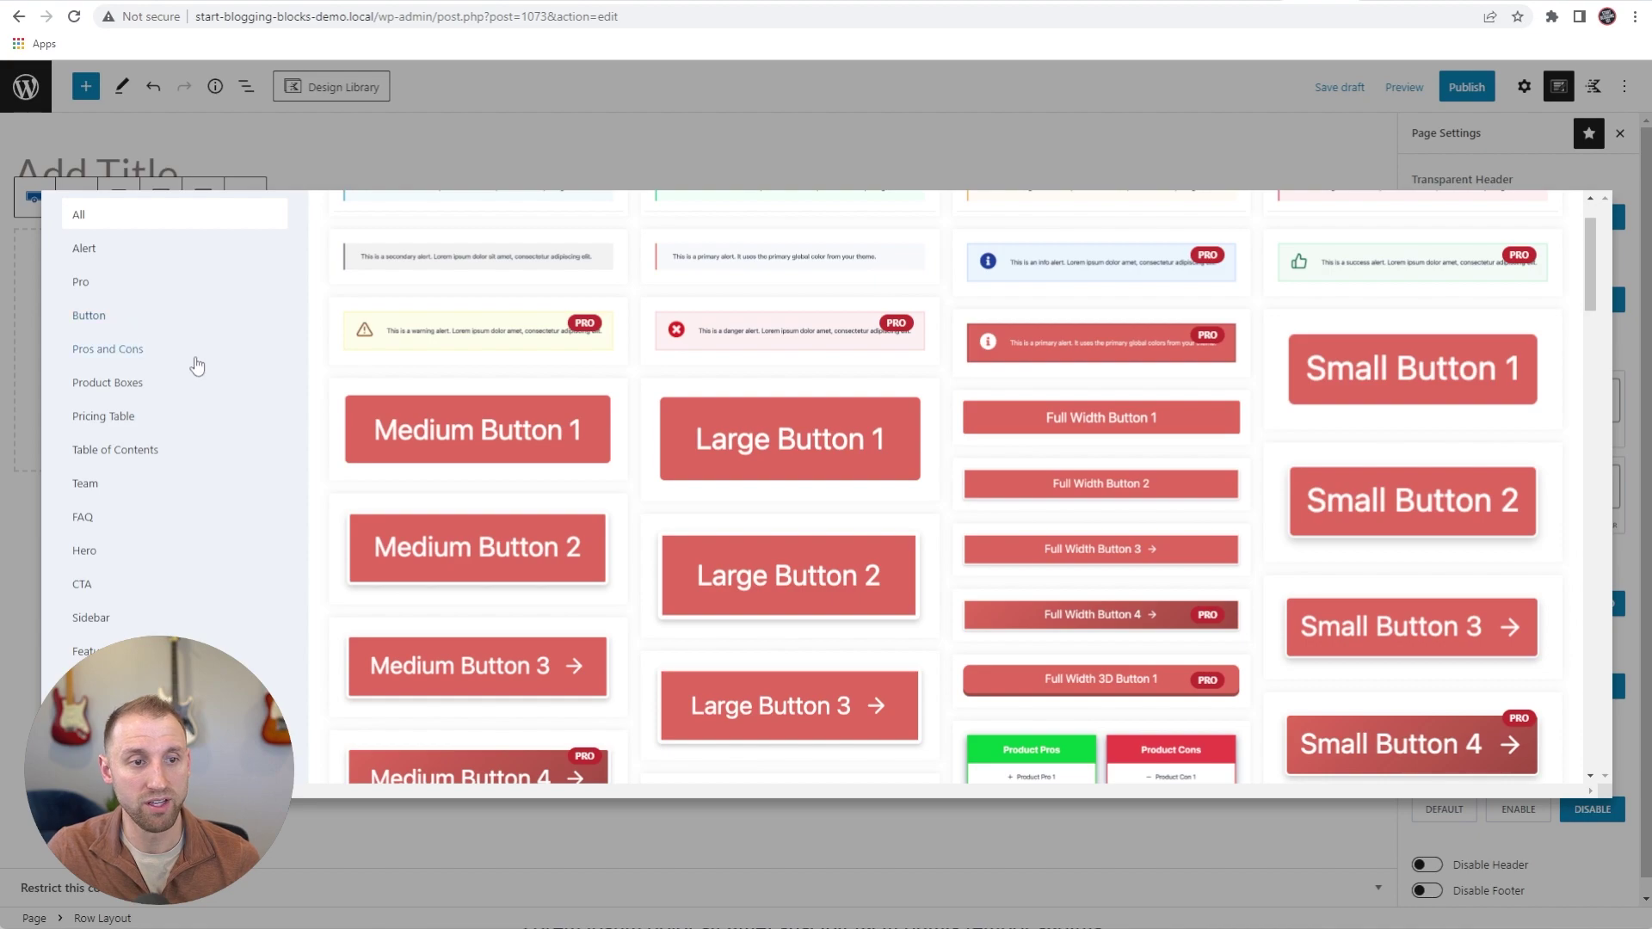
Filter the SB Blocks library to Hero and insert Centered Hero with Shape Divider
click(106, 355)
click(116, 387)
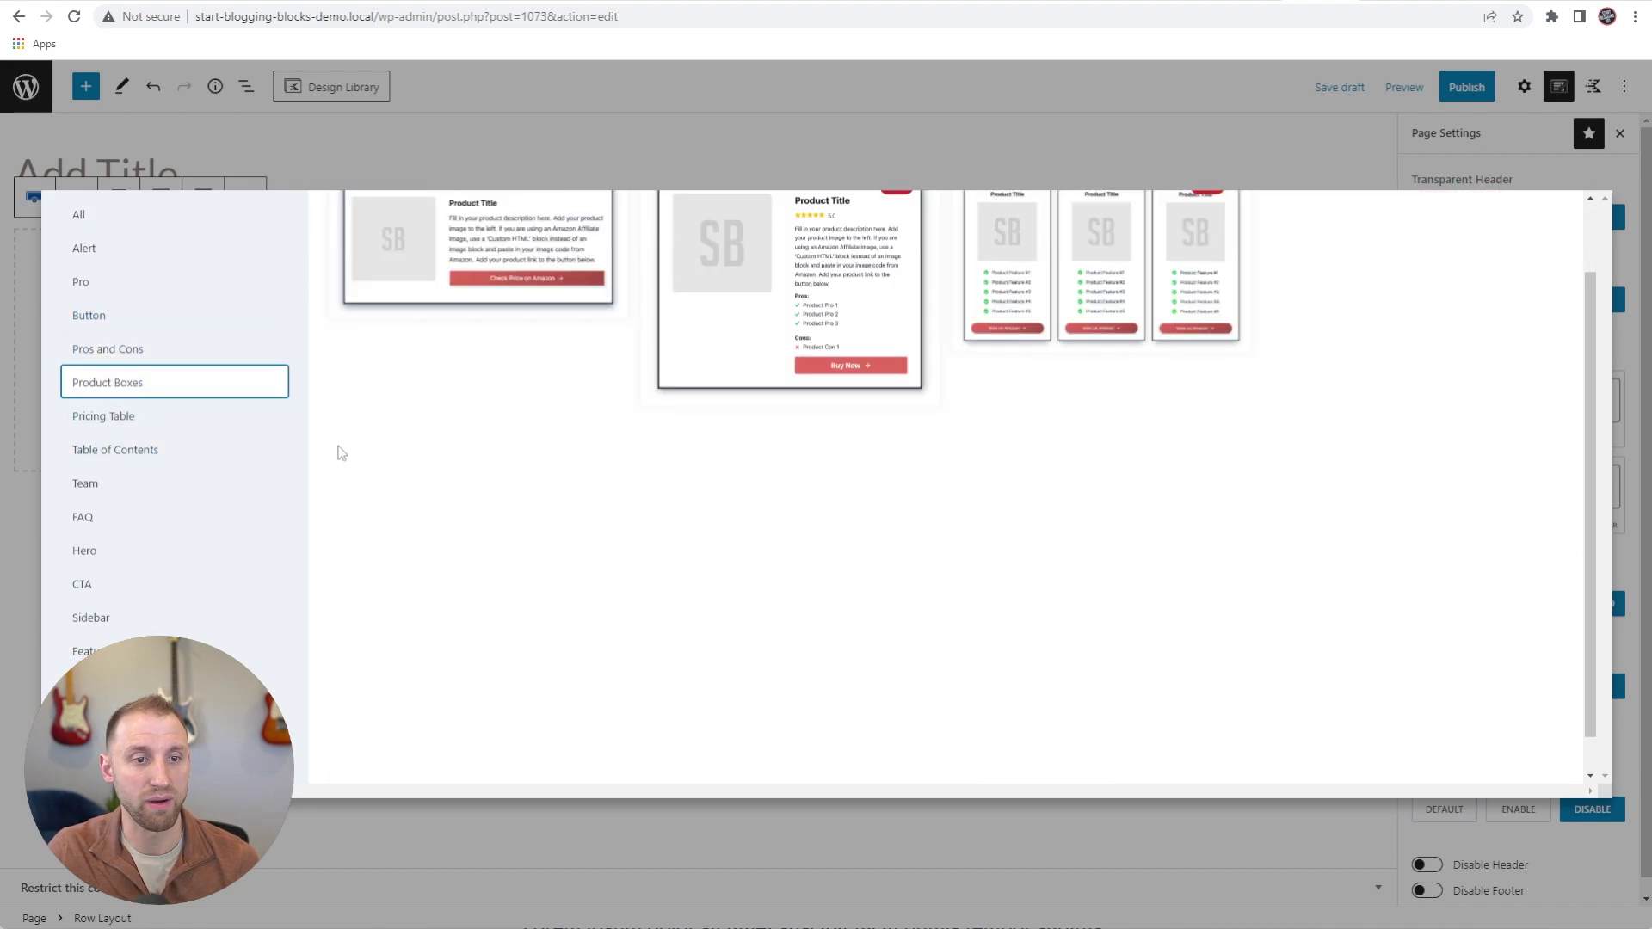
scroll(337, 449, up, 1)
click(182, 508)
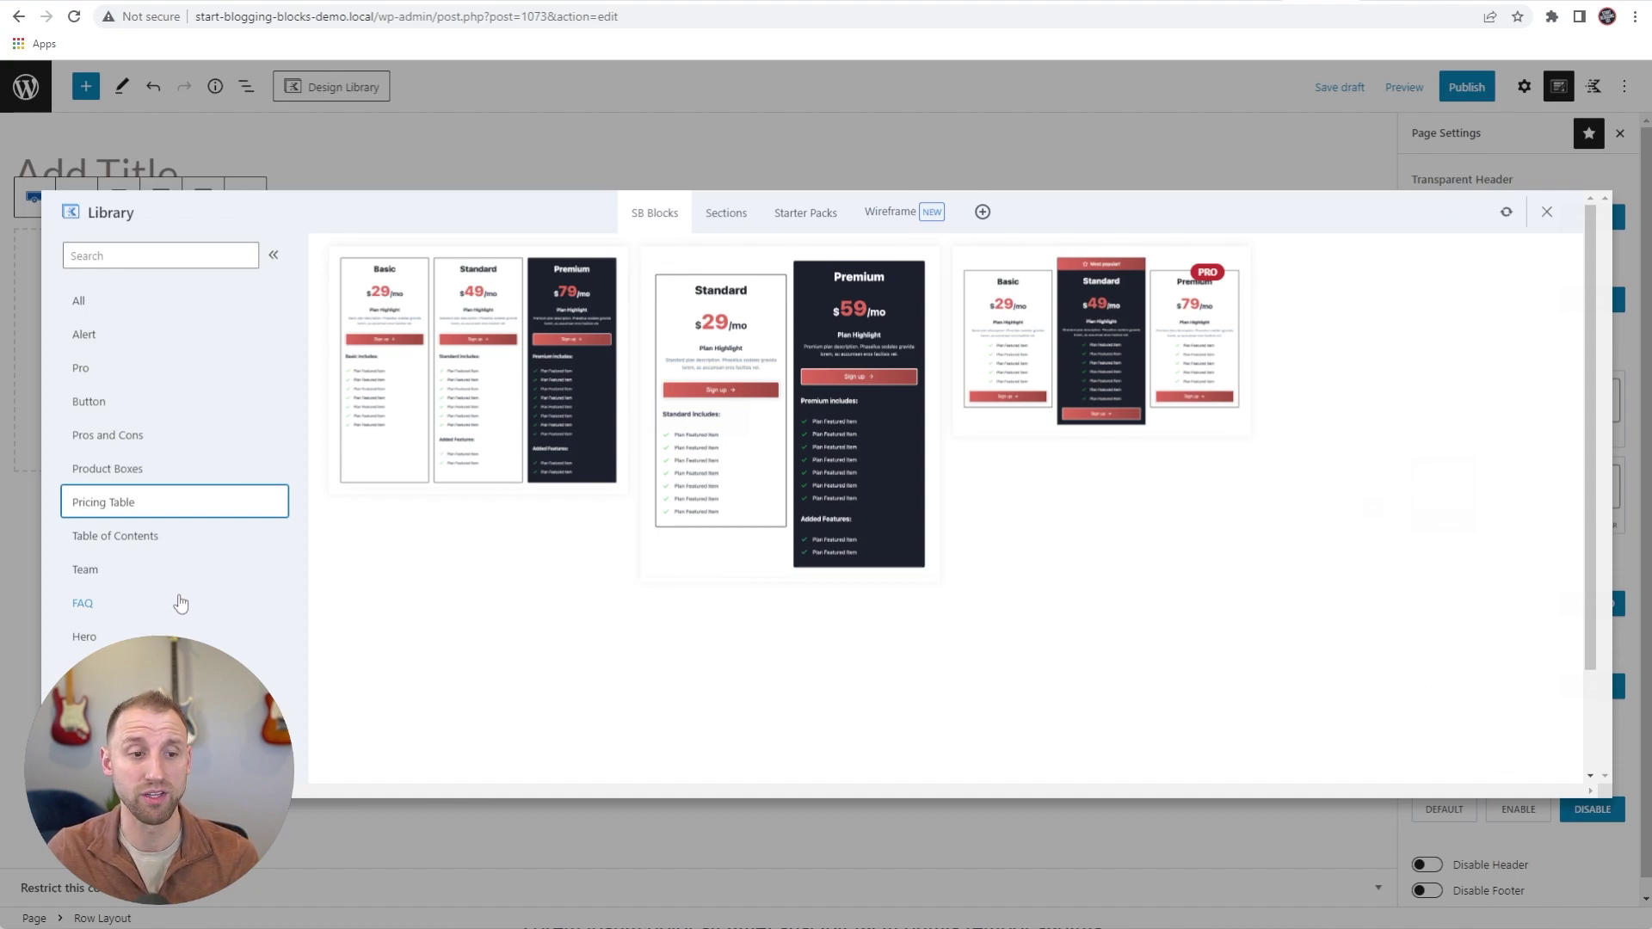
click(87, 637)
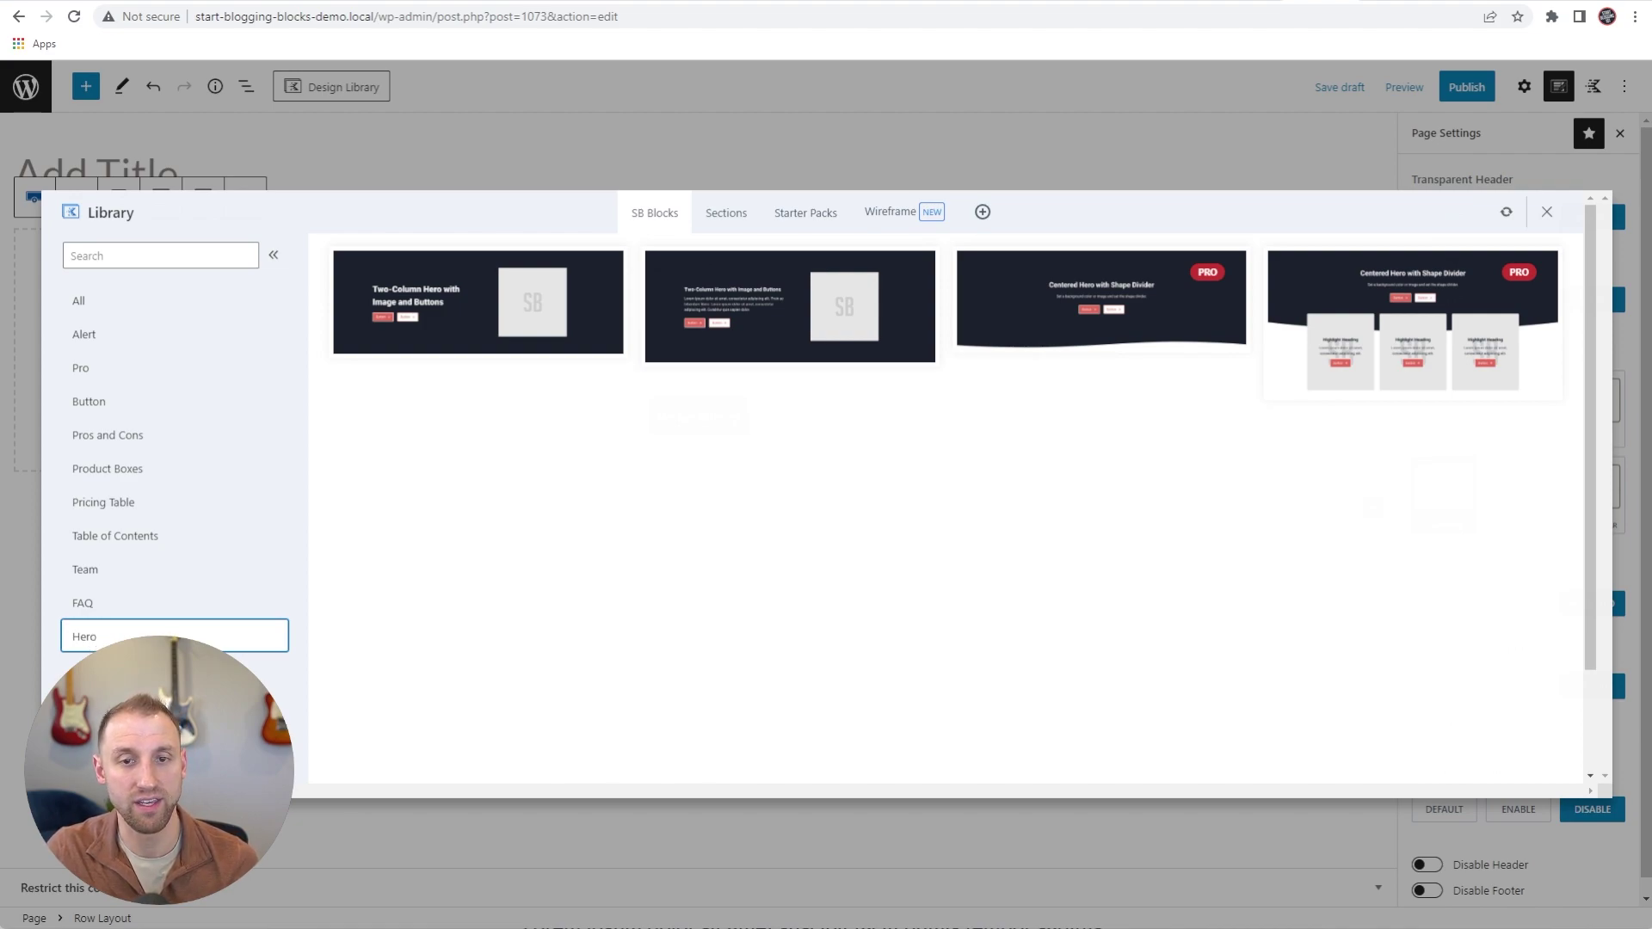
click(1099, 290)
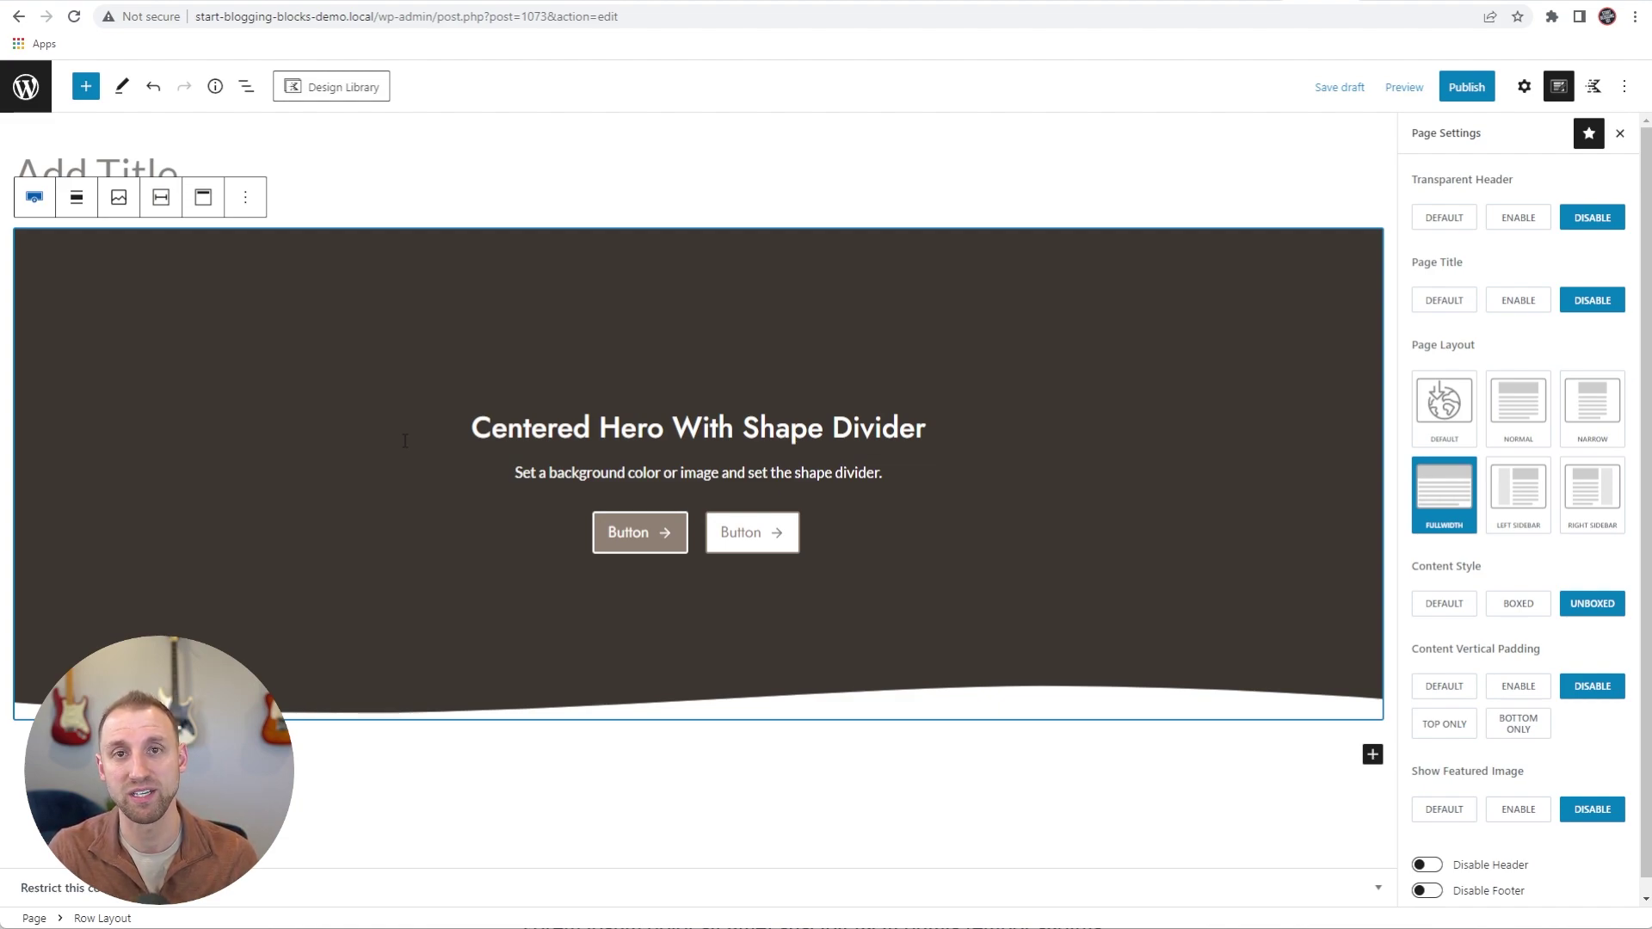
Save the draft and change the first hero button label from 'Button' to 'Buy Now'
key(ctrl+s)
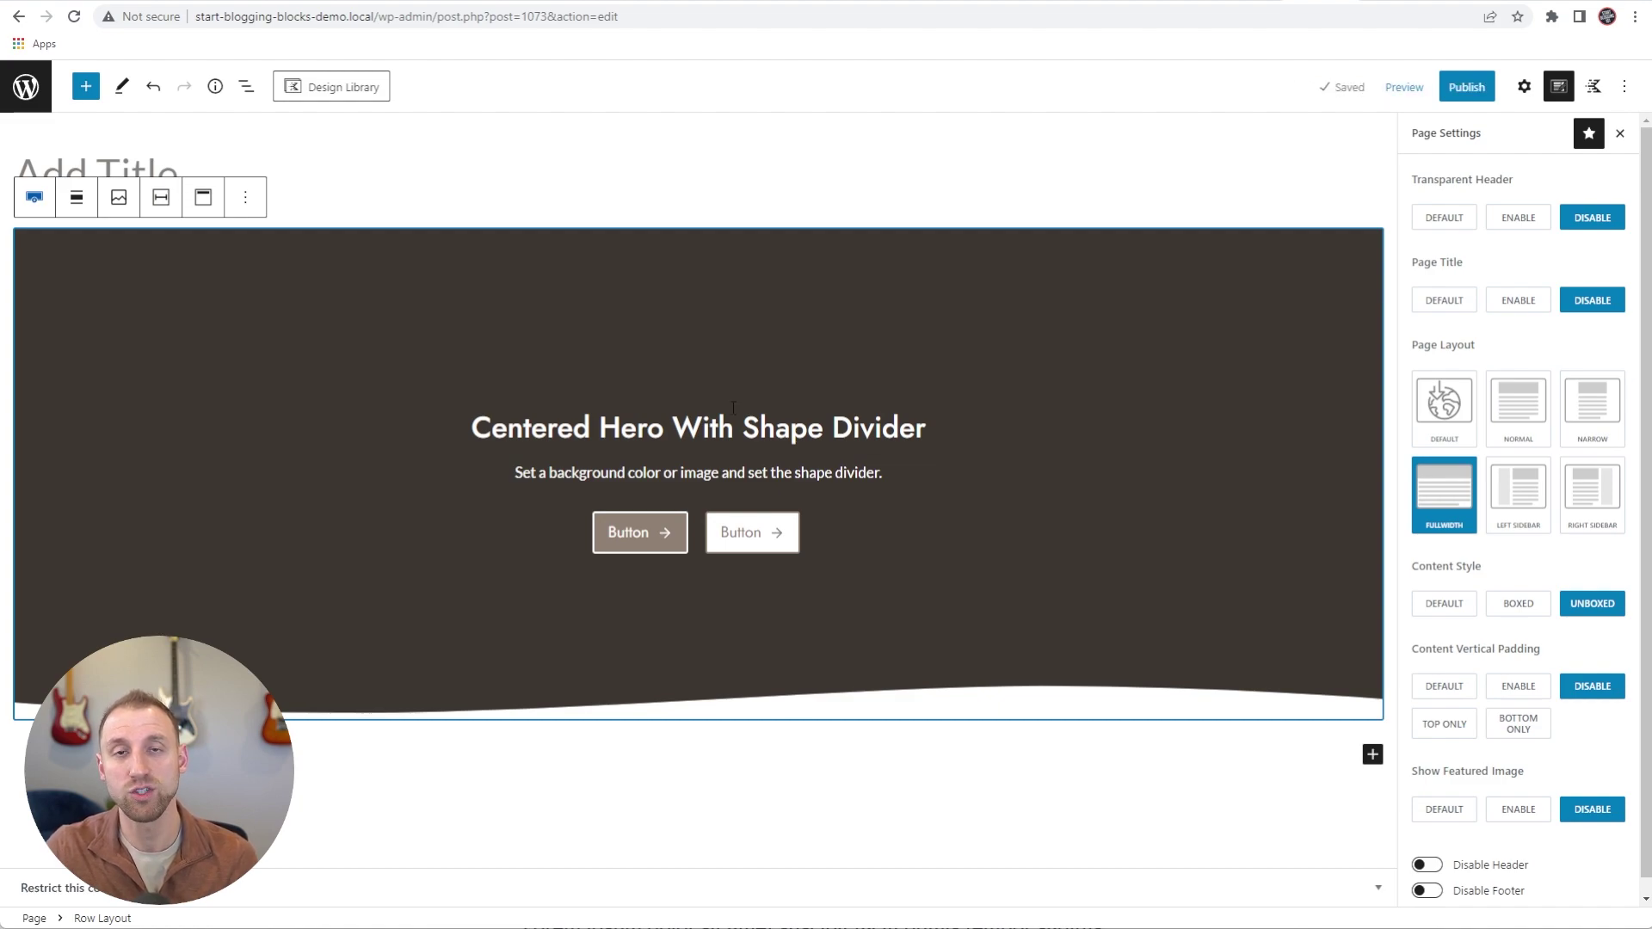
mouse_move(528, 492)
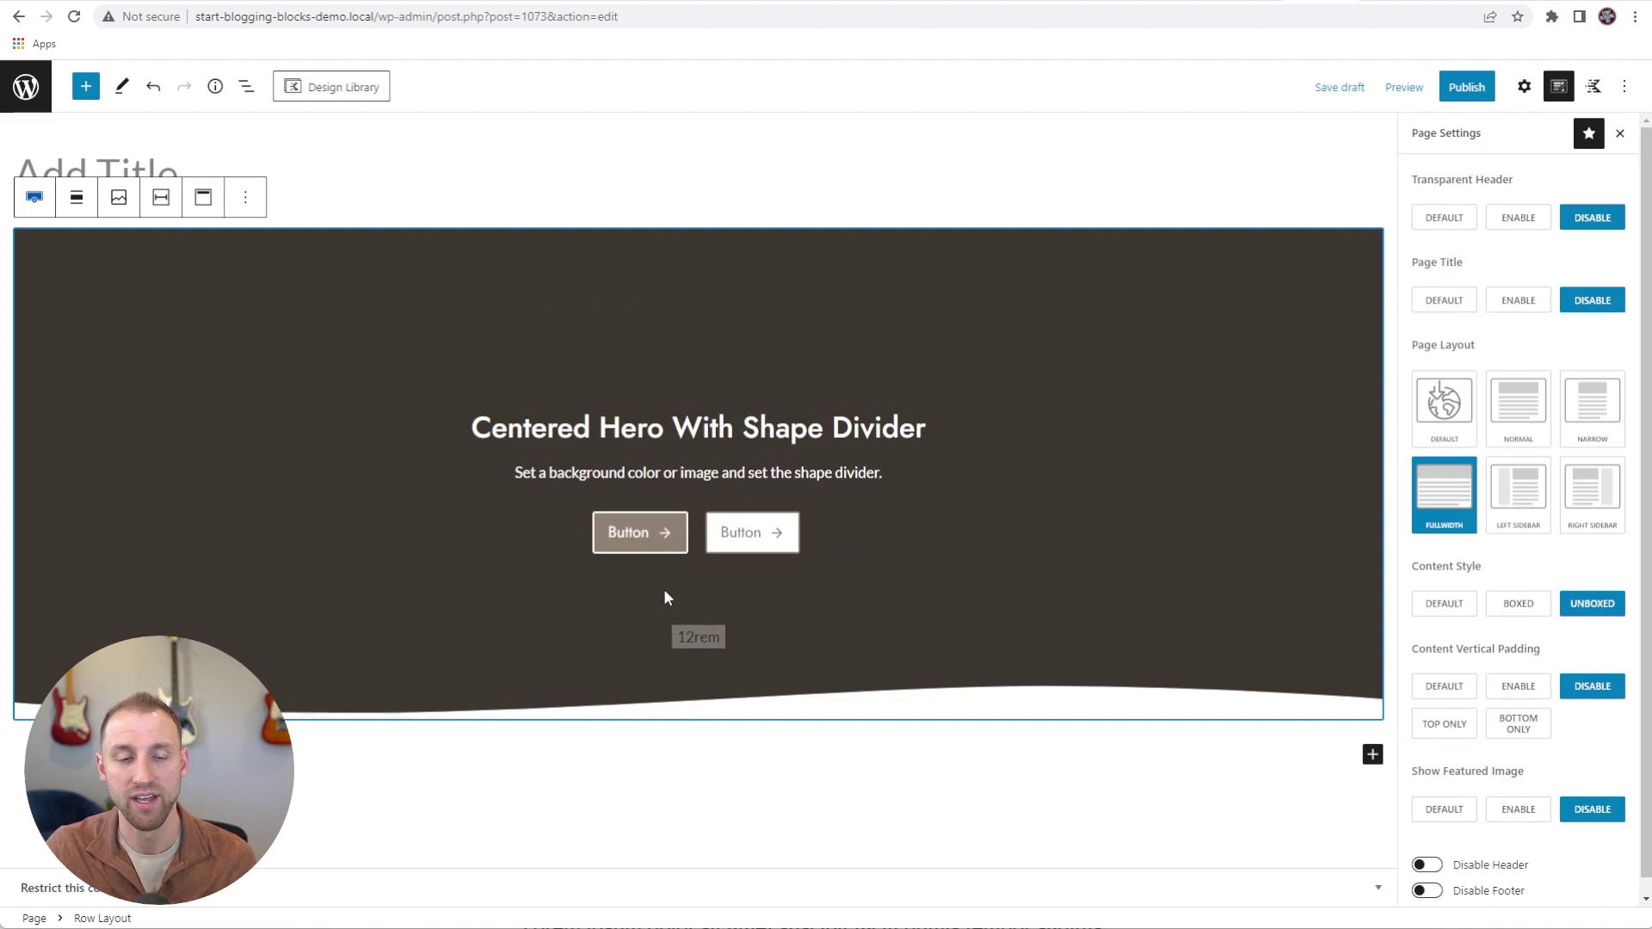
click(631, 537)
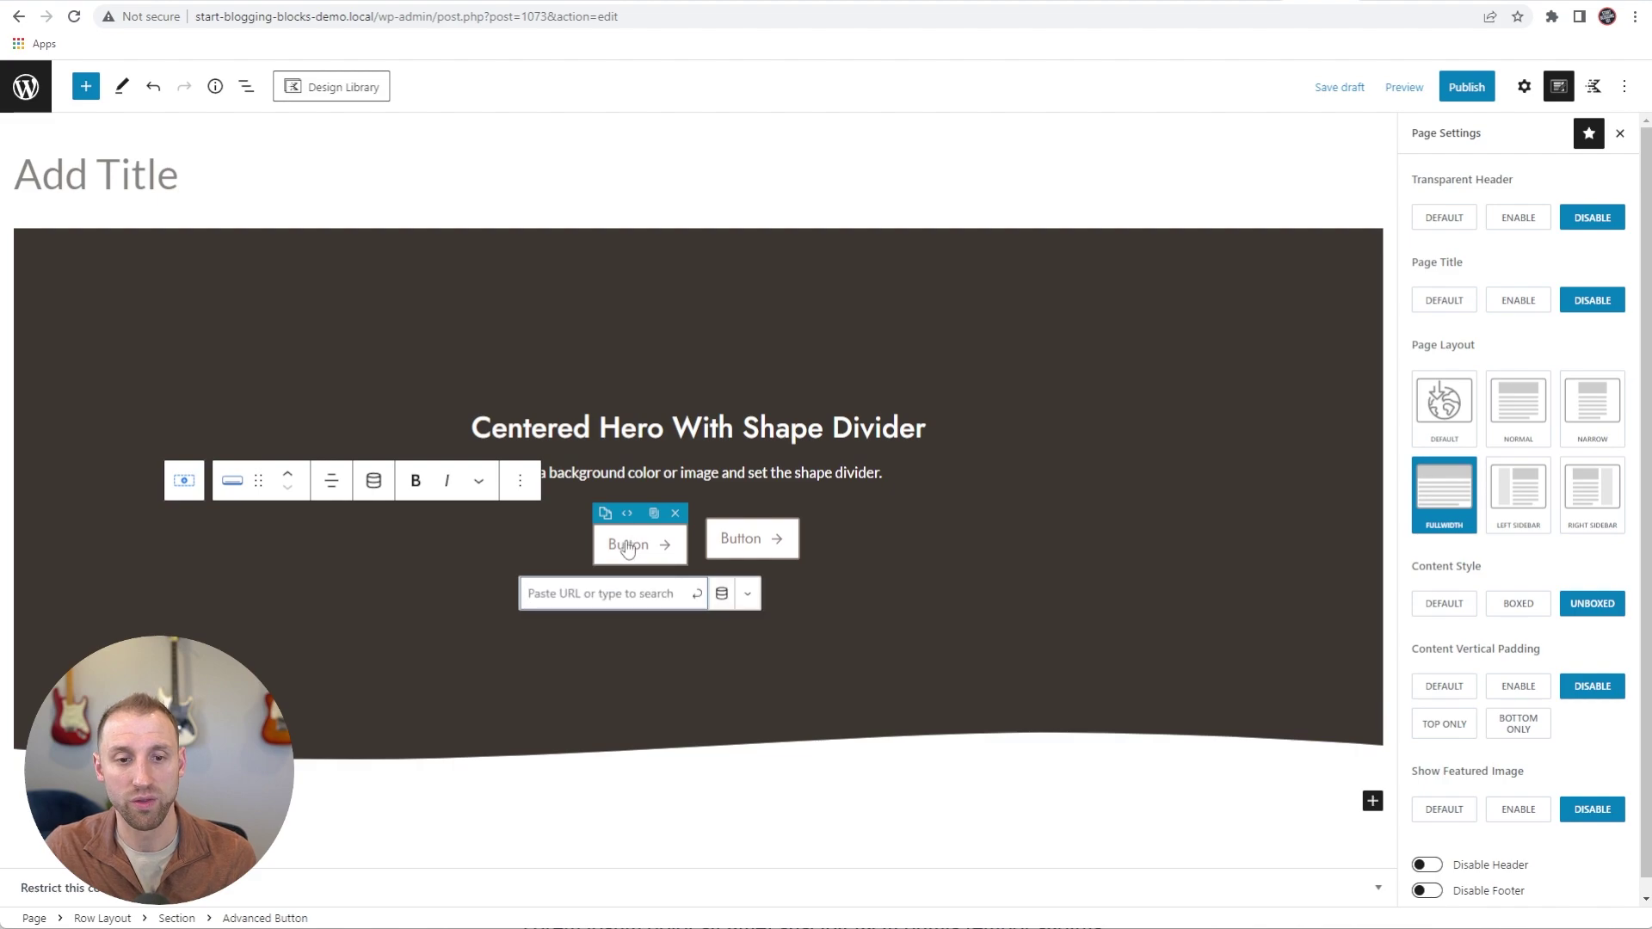
double_click(627, 547)
text(Buy Now)
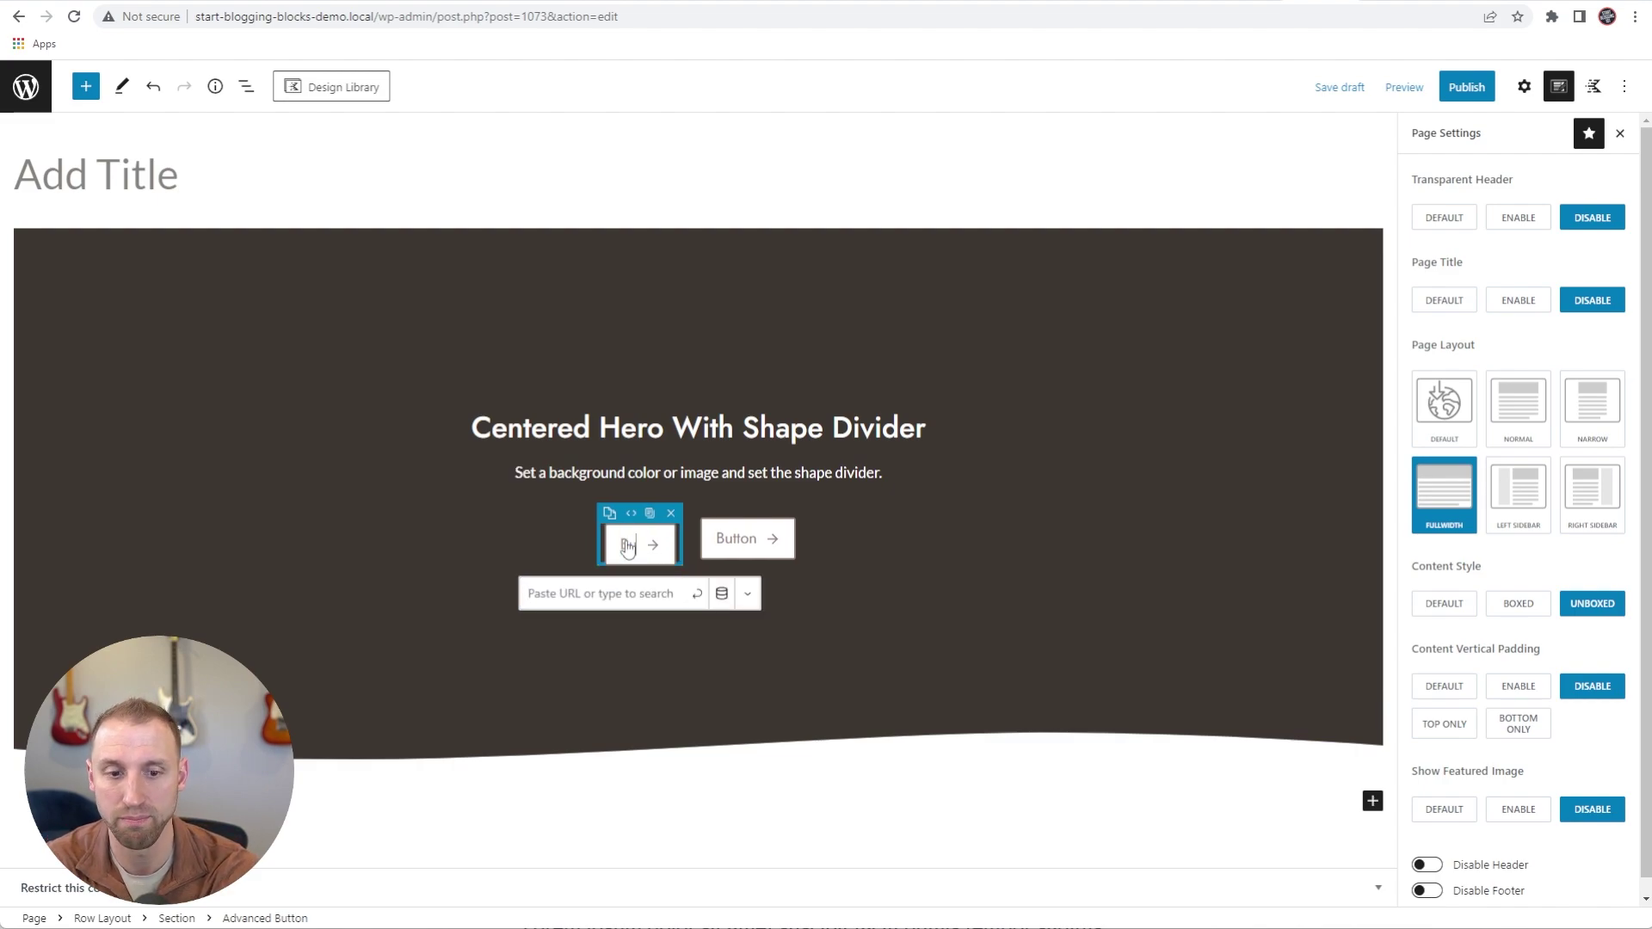
click(442, 336)
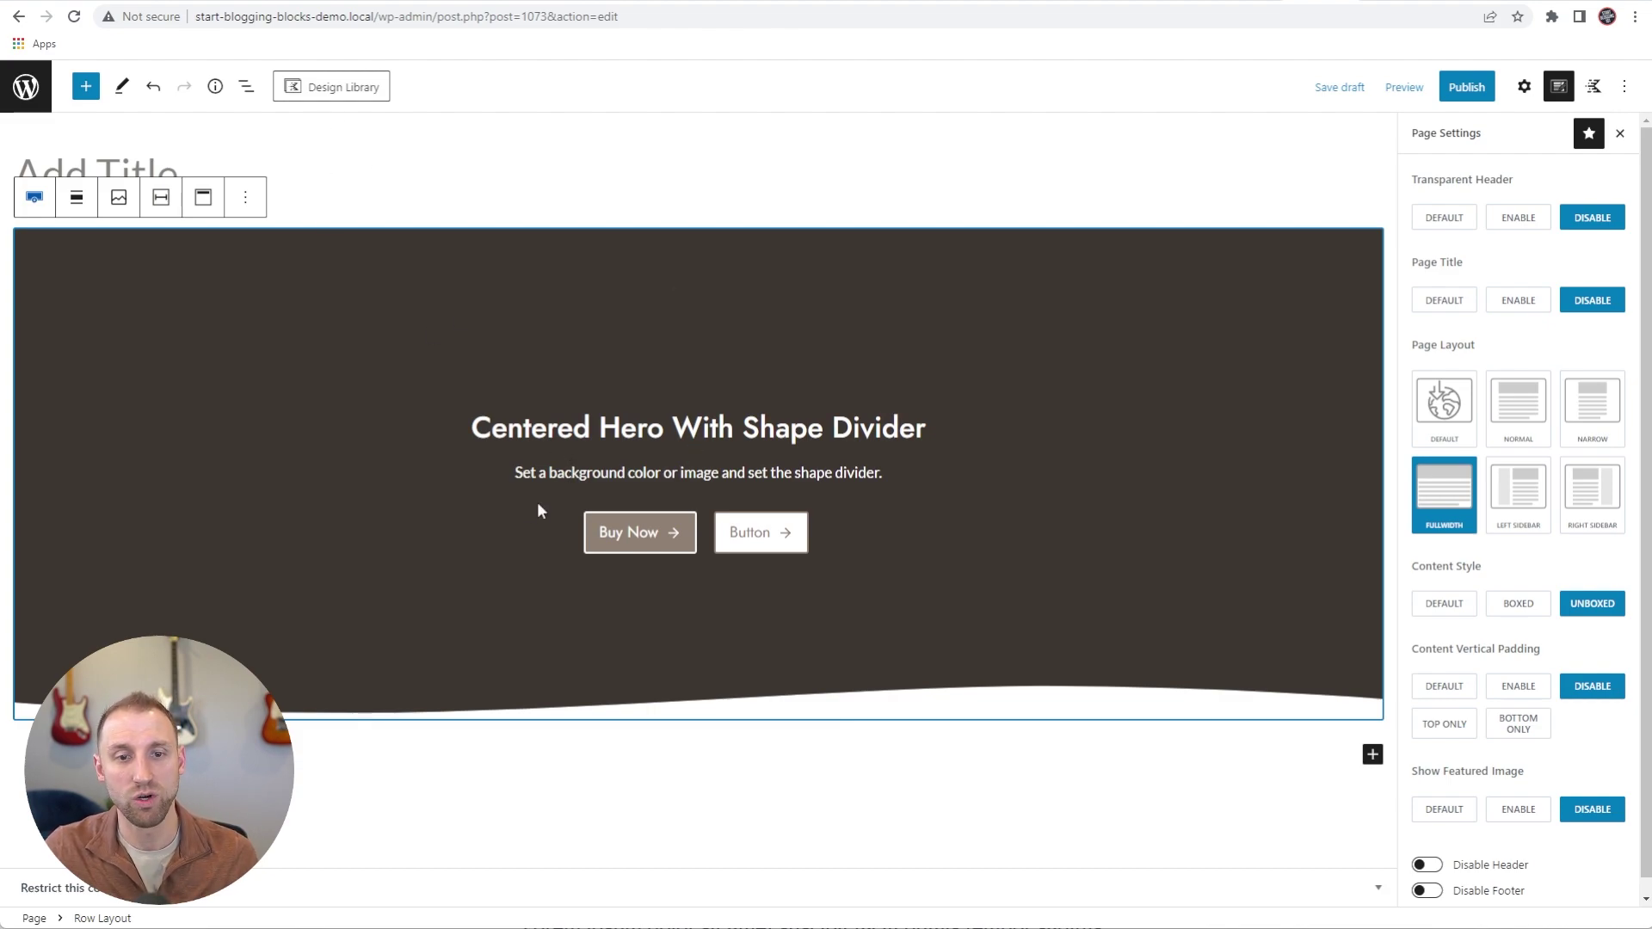
Insert the light Content 1 'Content Left, Image Right' section from the Design Library
click(334, 89)
scroll(148, 540, down, 2)
click(148, 540)
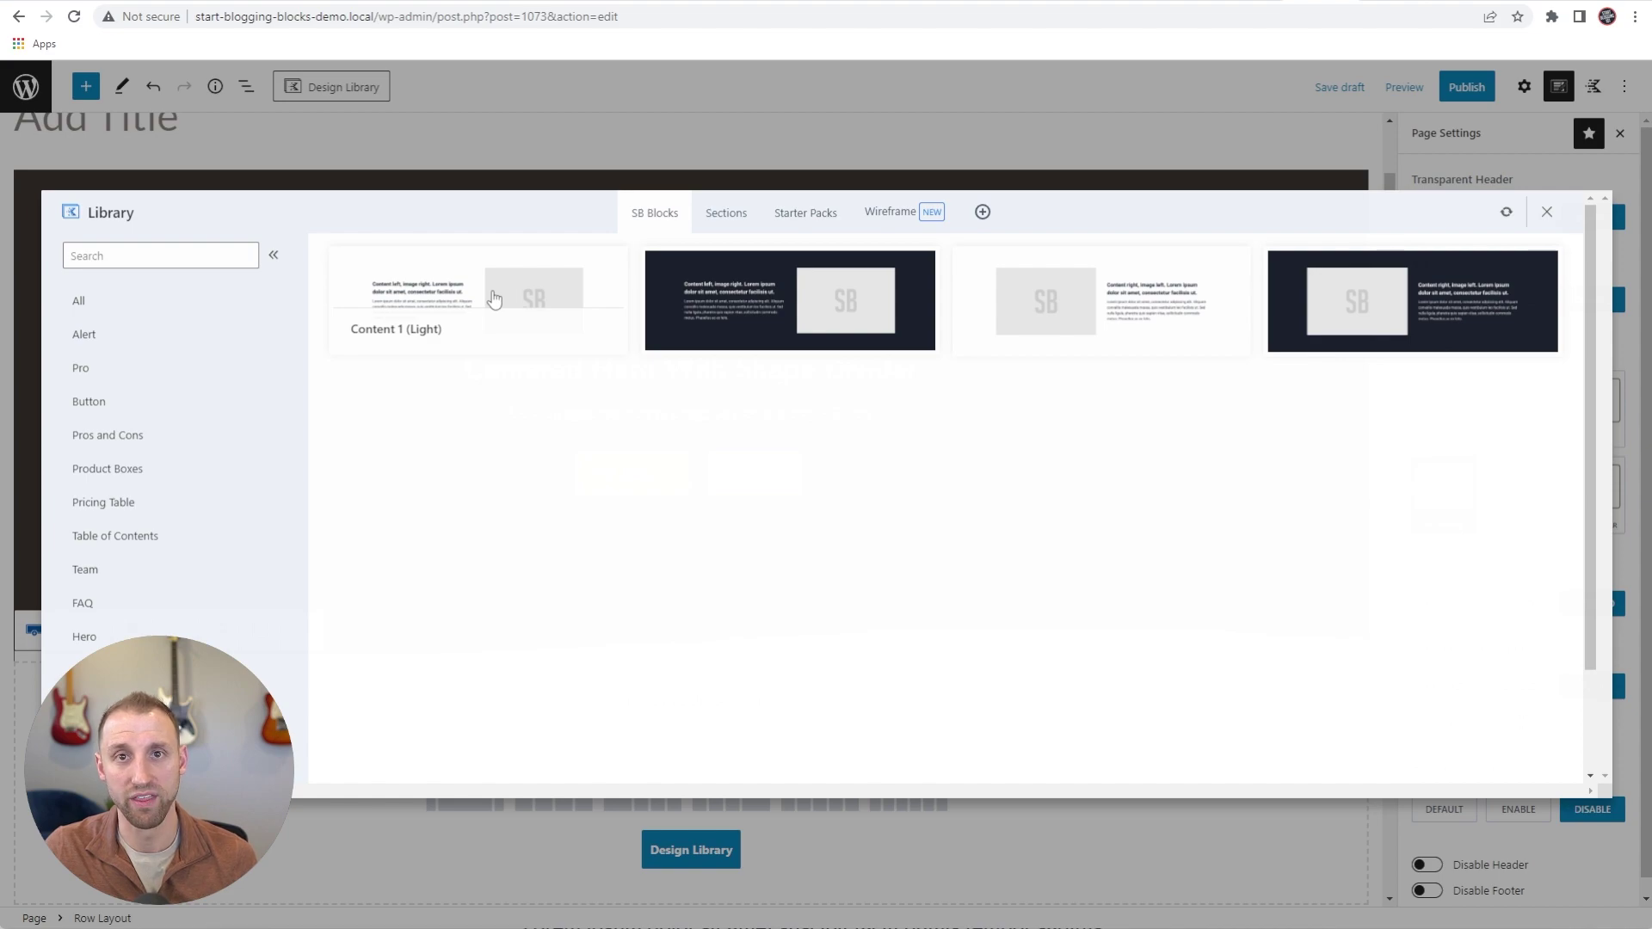
click(494, 298)
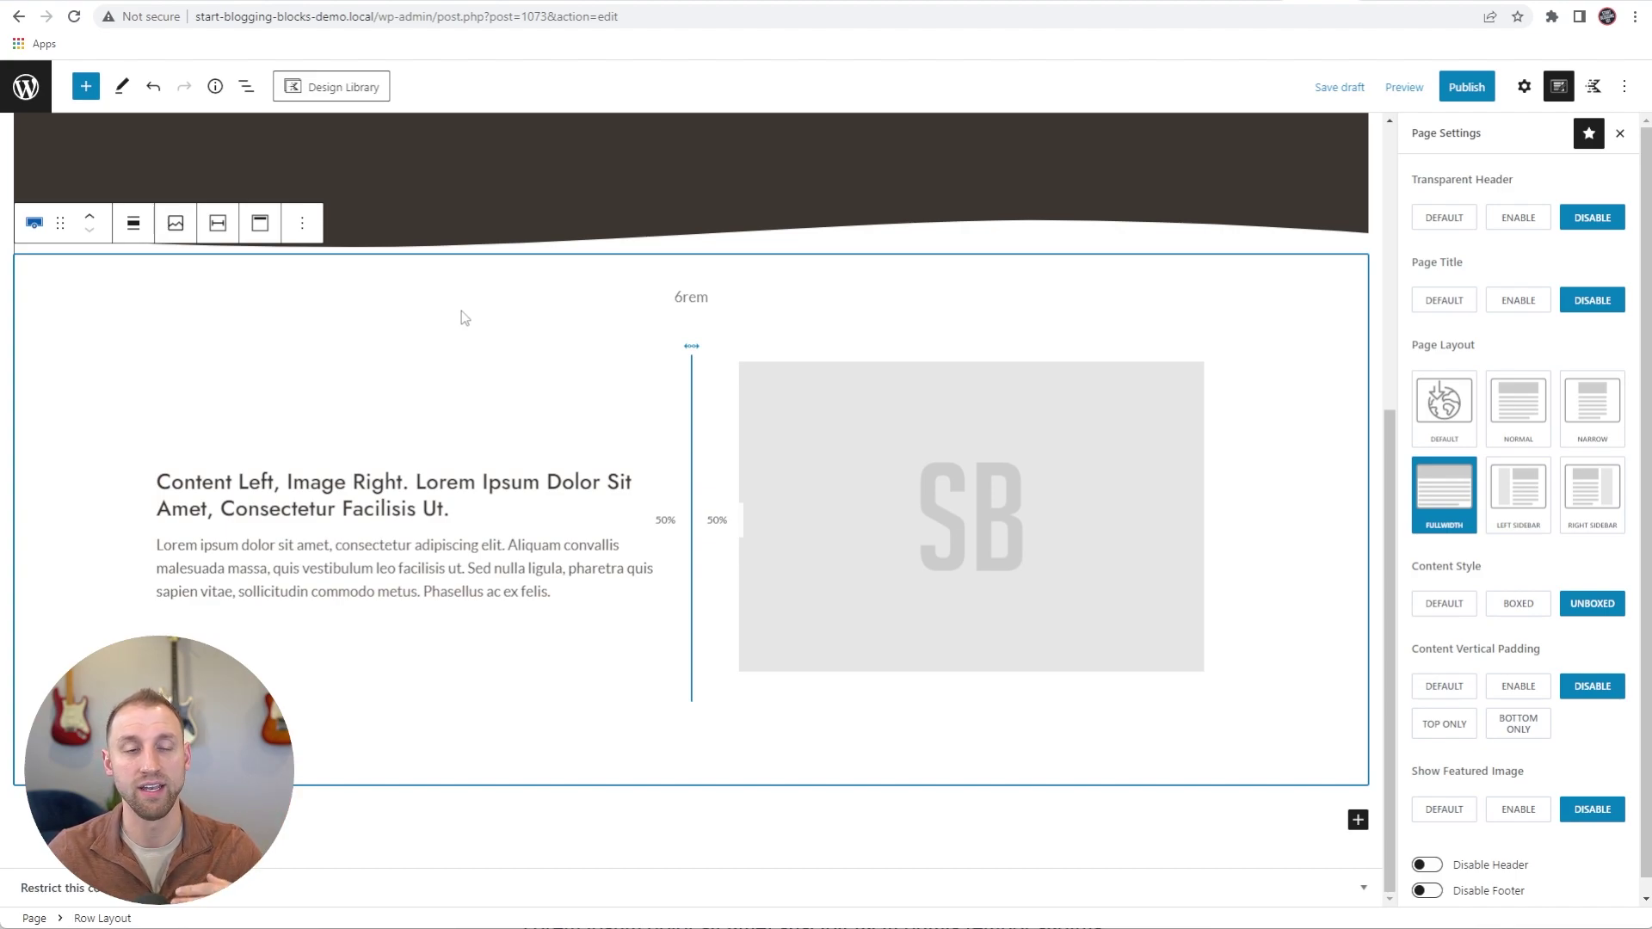
Insert a dark 'Content Right, Image Left' section below it
click(335, 87)
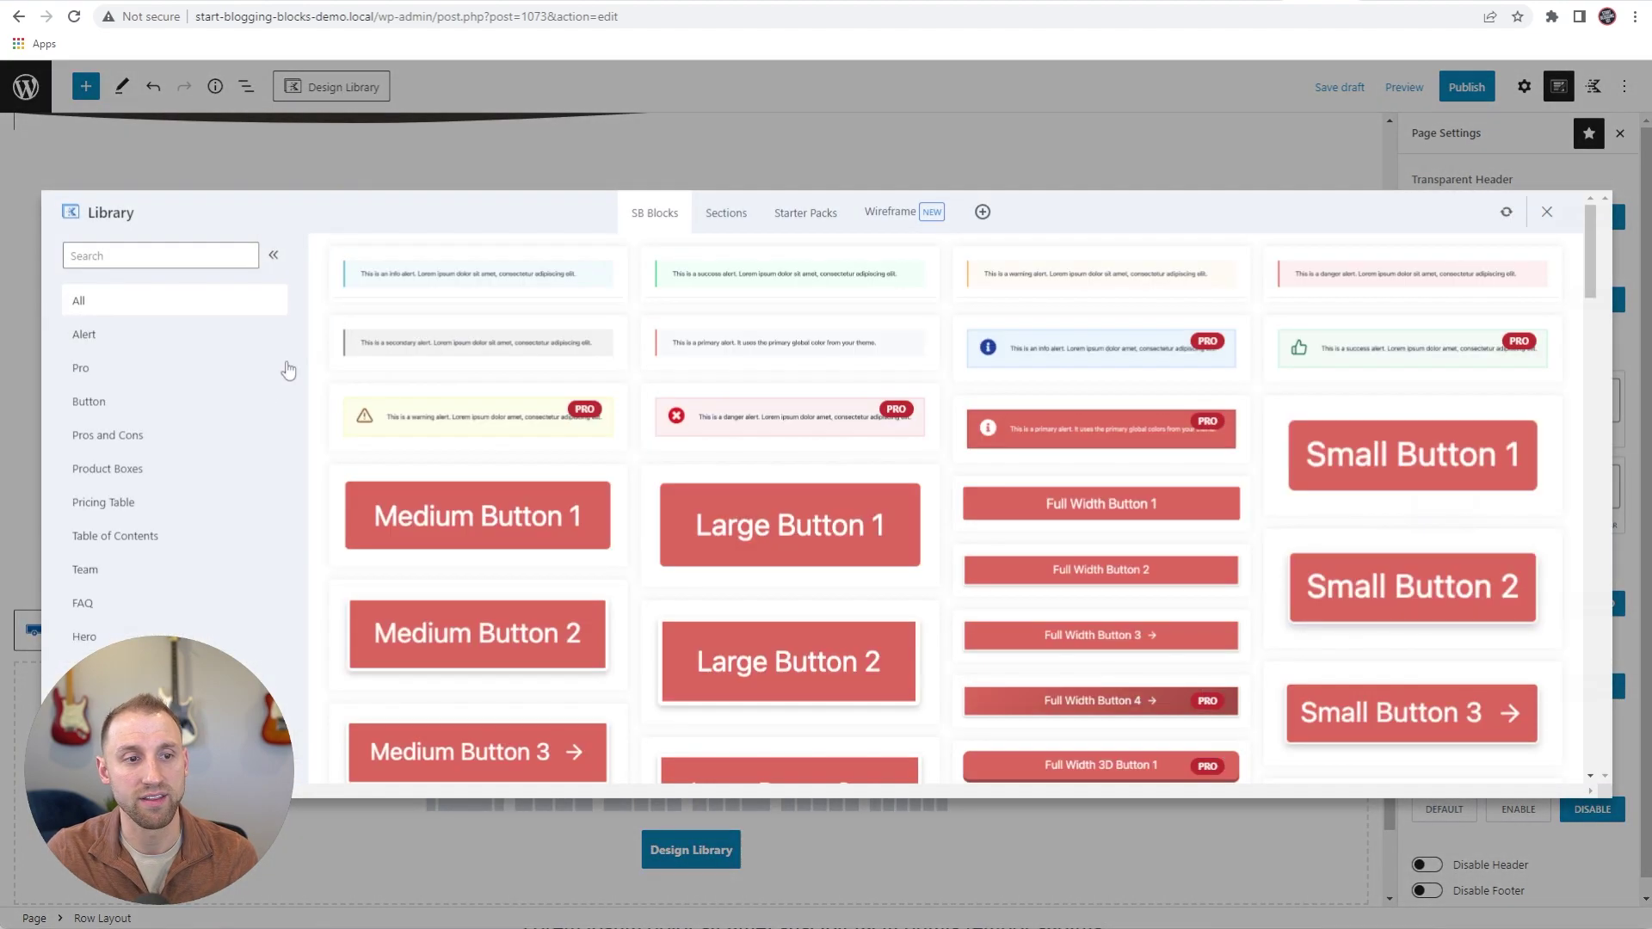
scroll(1104, 313, down, 15)
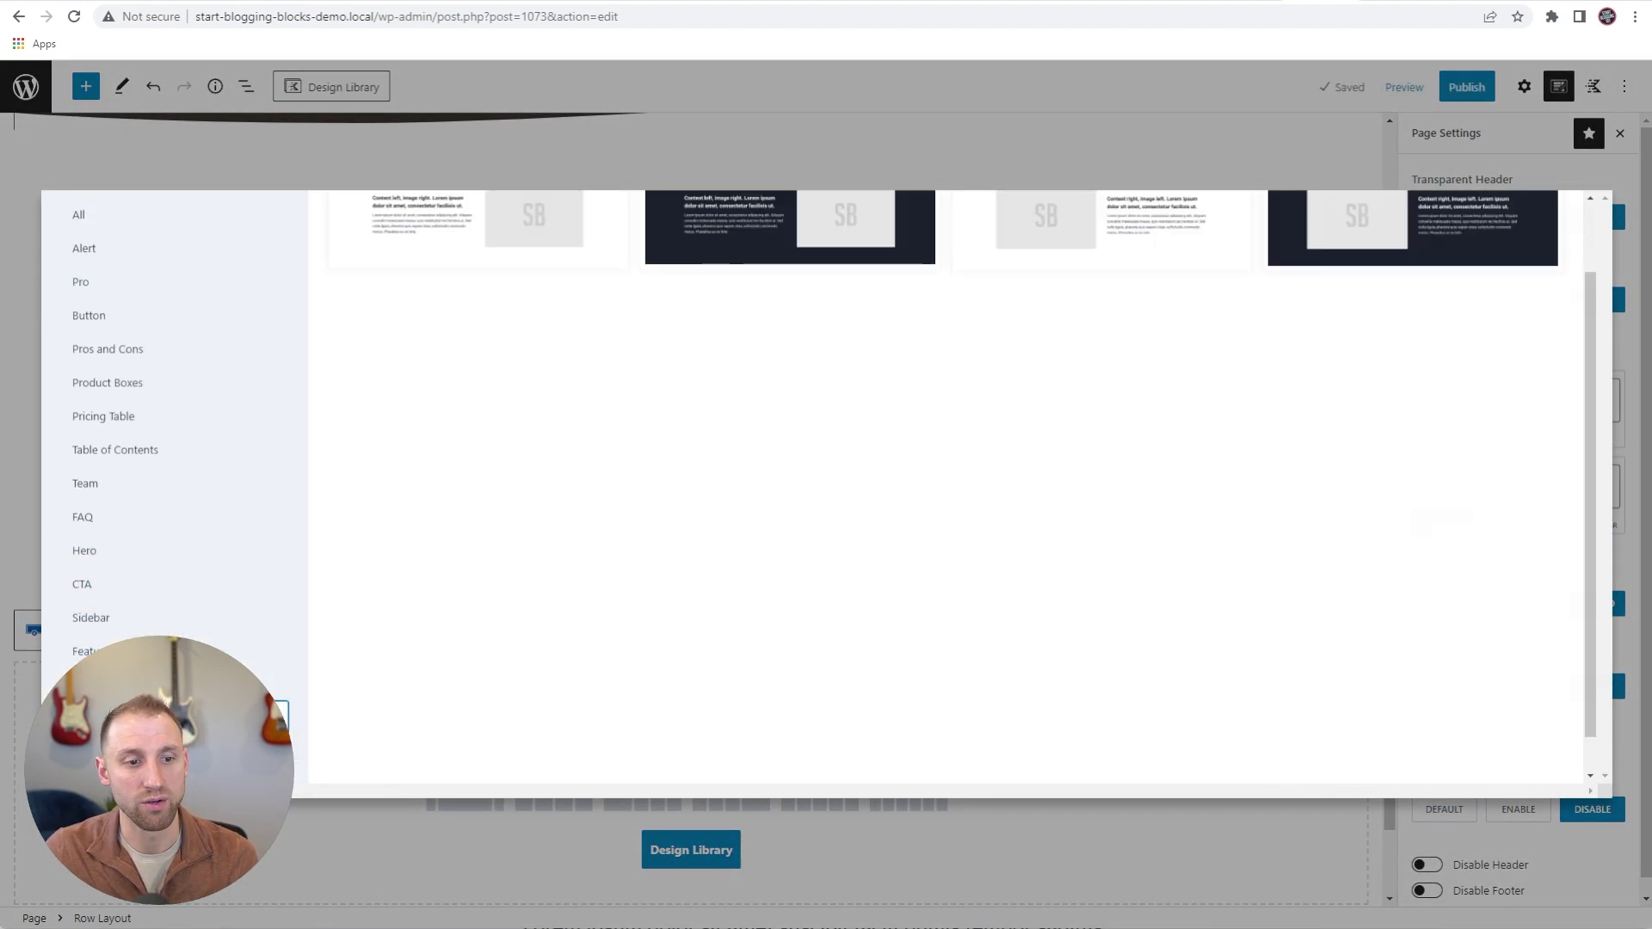
click(1376, 318)
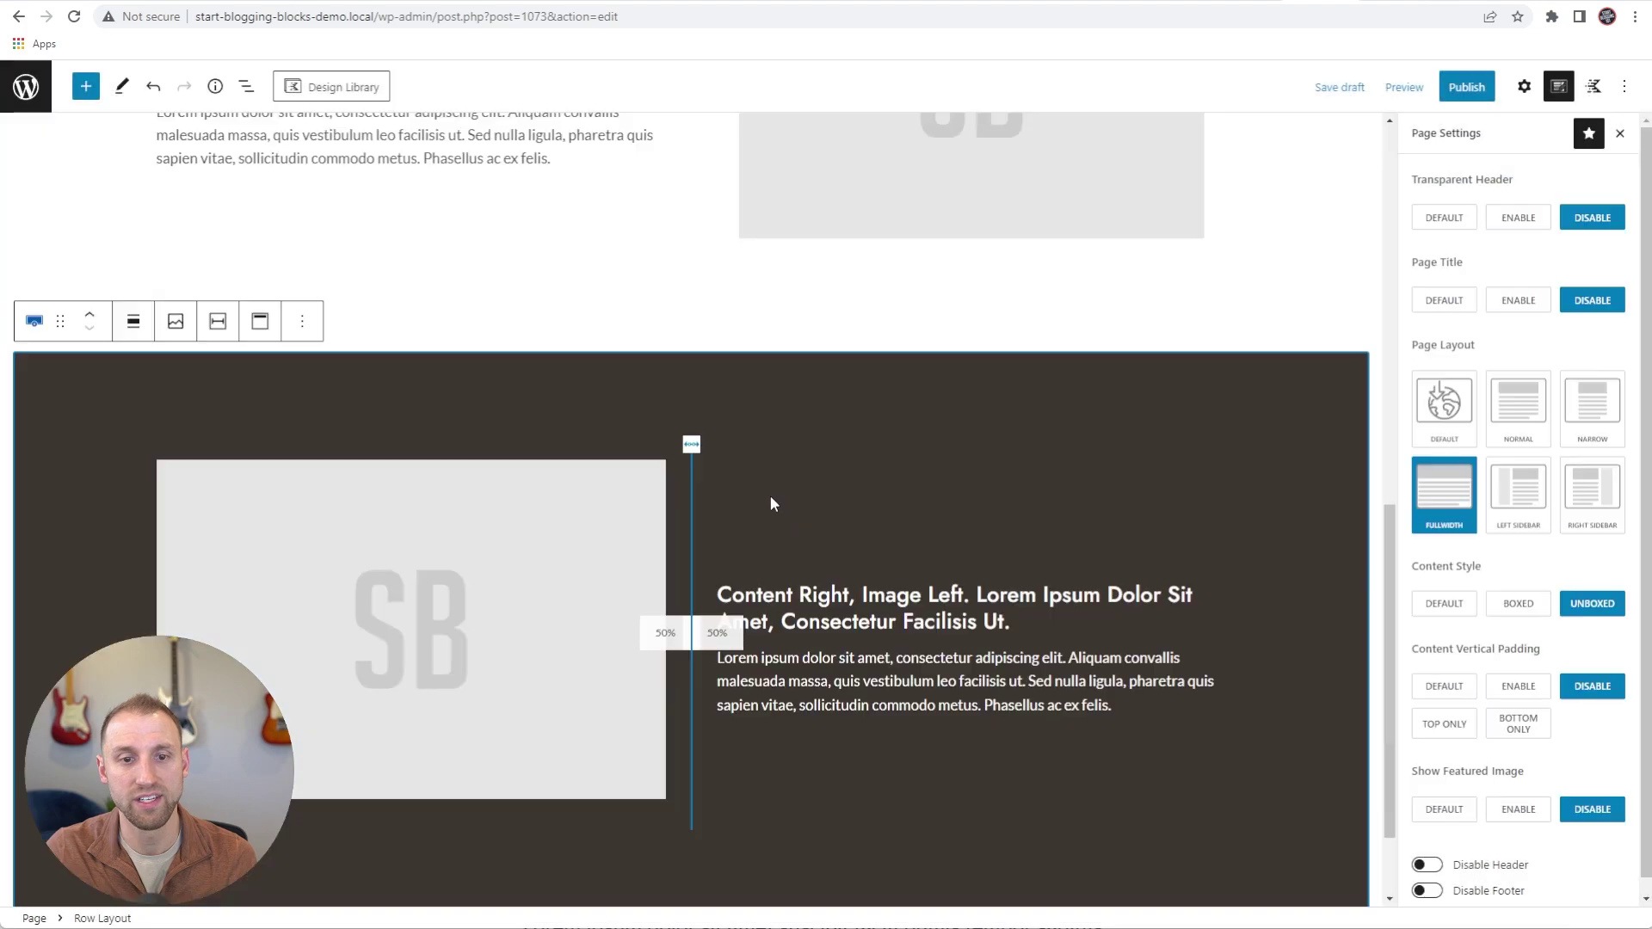
scroll(669, 466, up, 1)
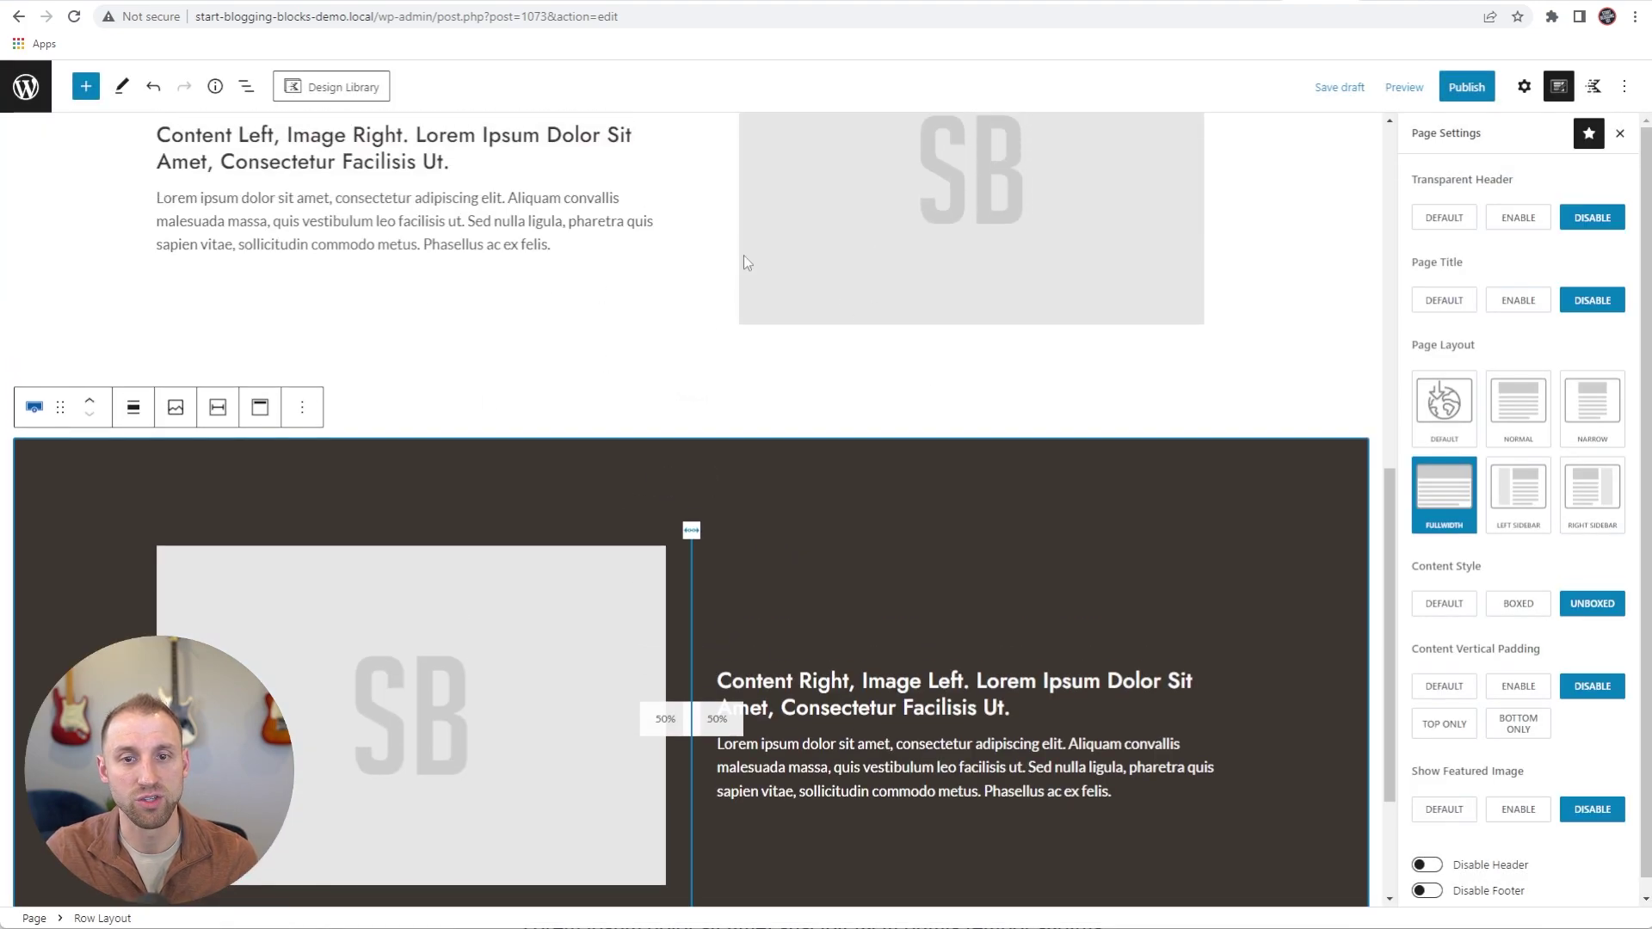
scroll(419, 227, down, 1)
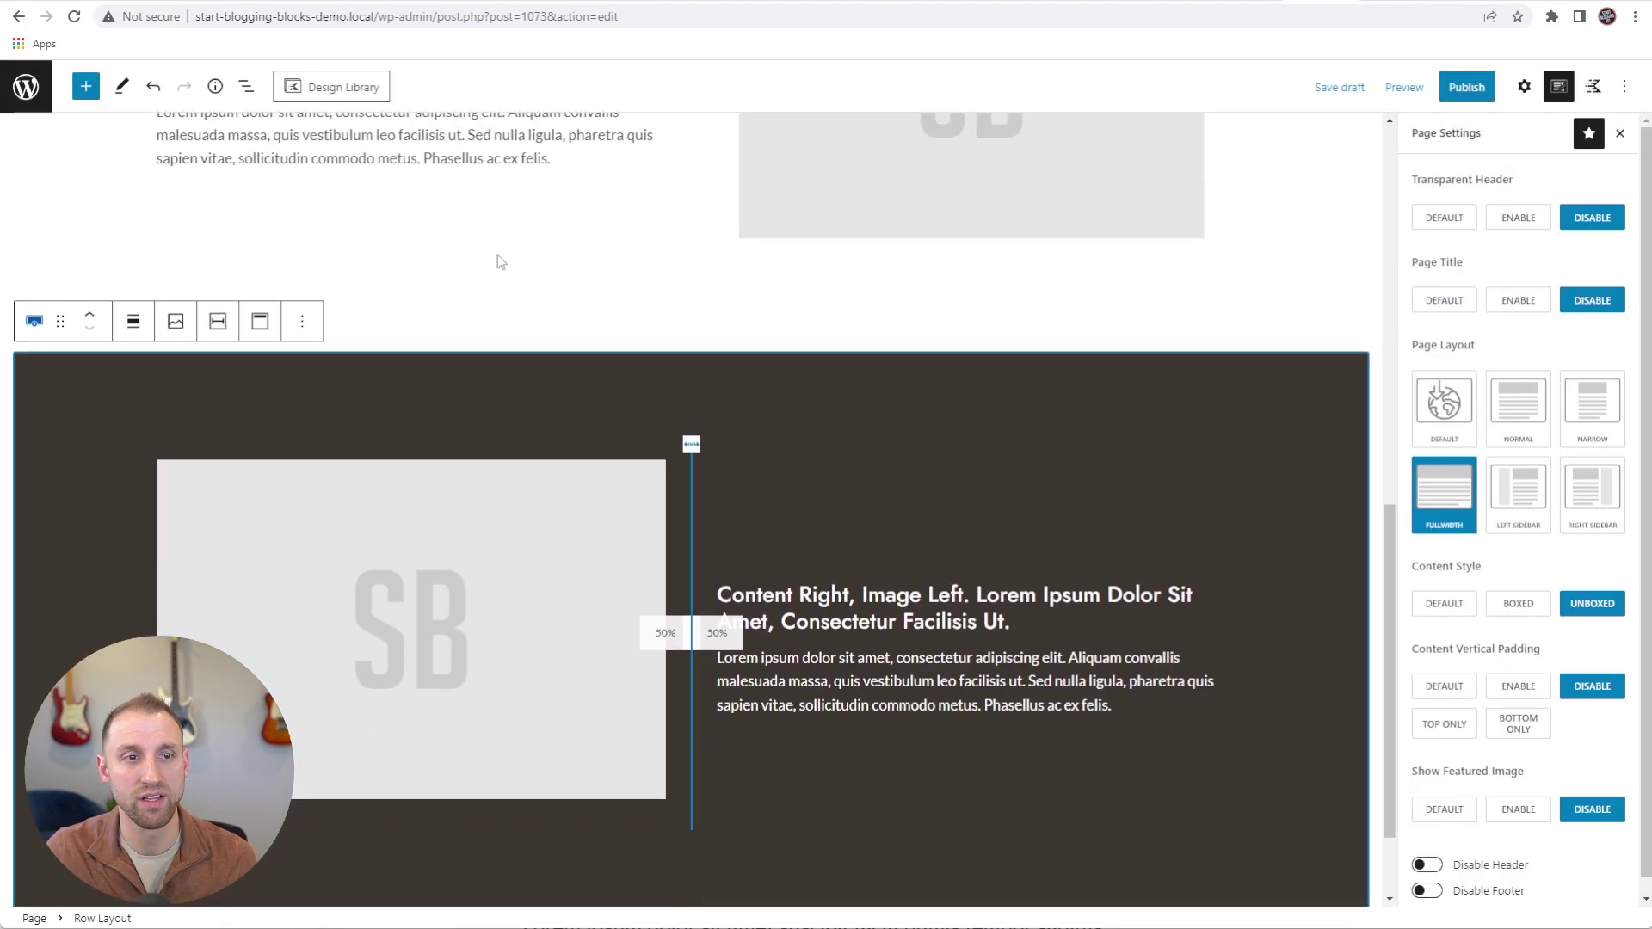
scroll(499, 260, up, 2)
Add another dark image-left content section and review the stacked rows
click(332, 87)
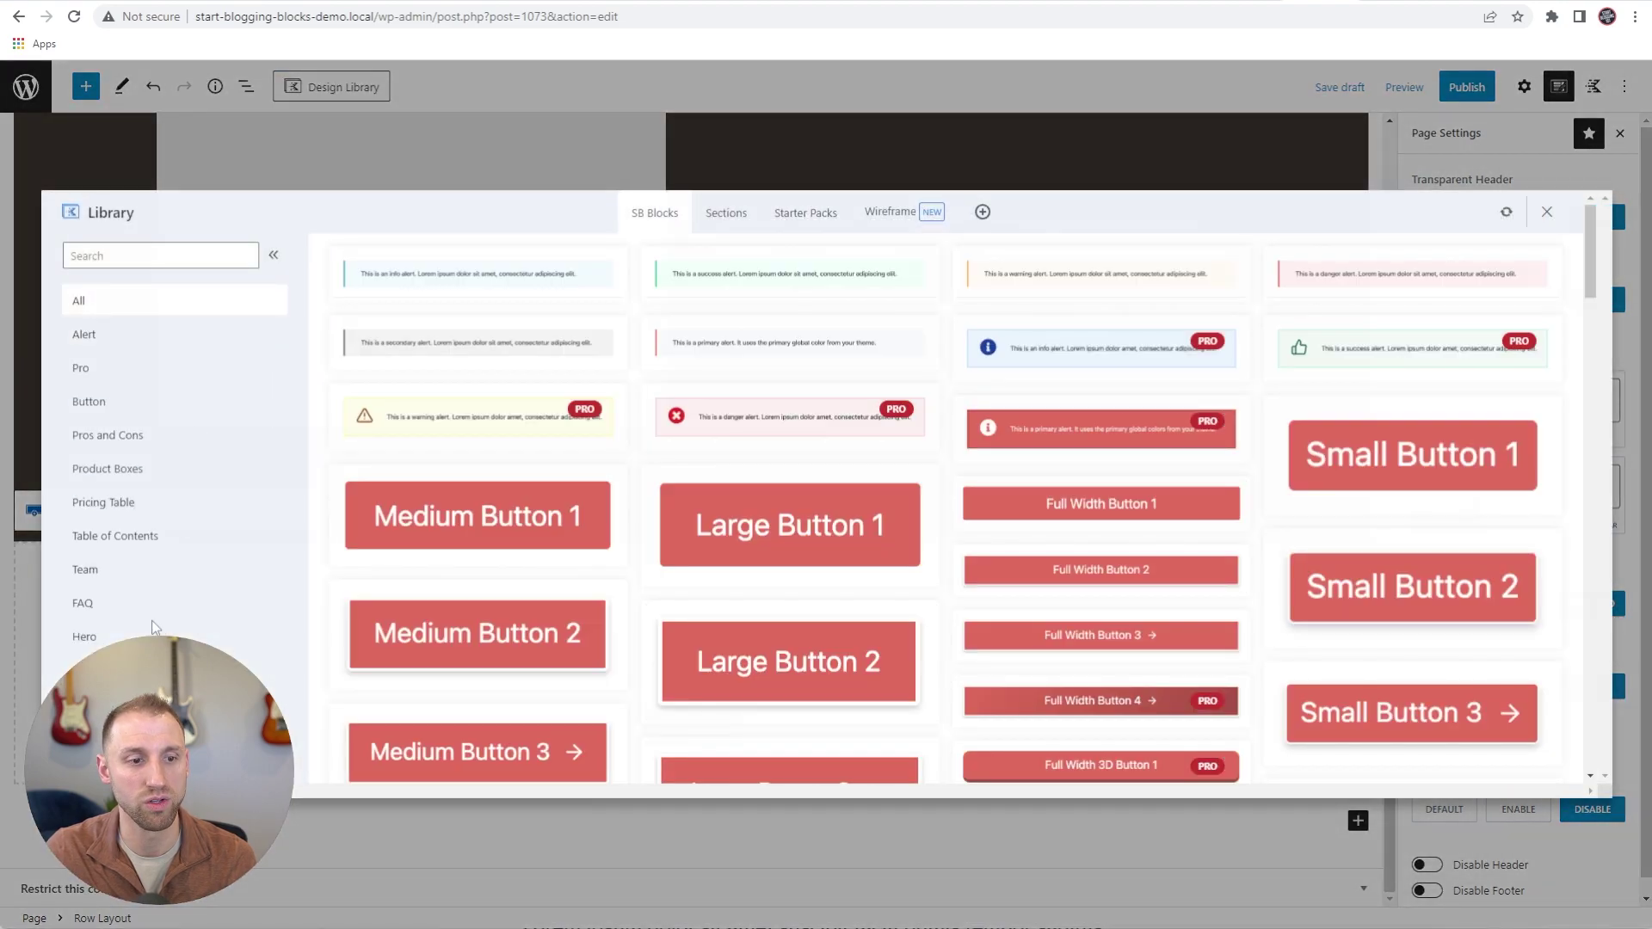
scroll(826, 491, down, 2)
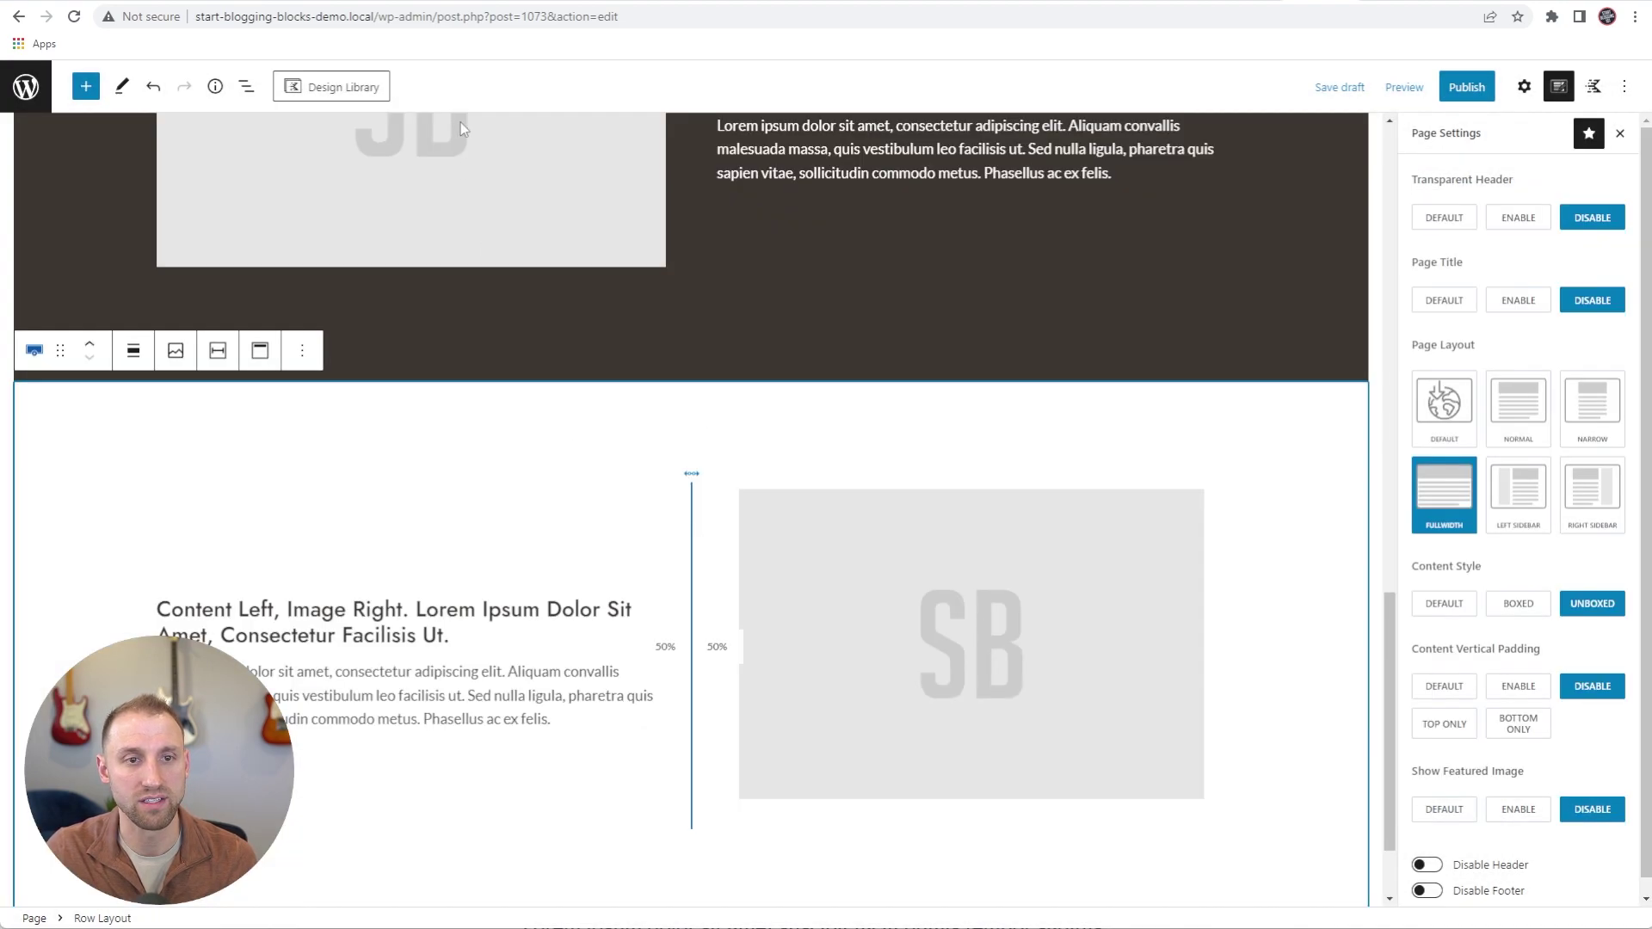
click(331, 87)
scroll(966, 482, down, 15)
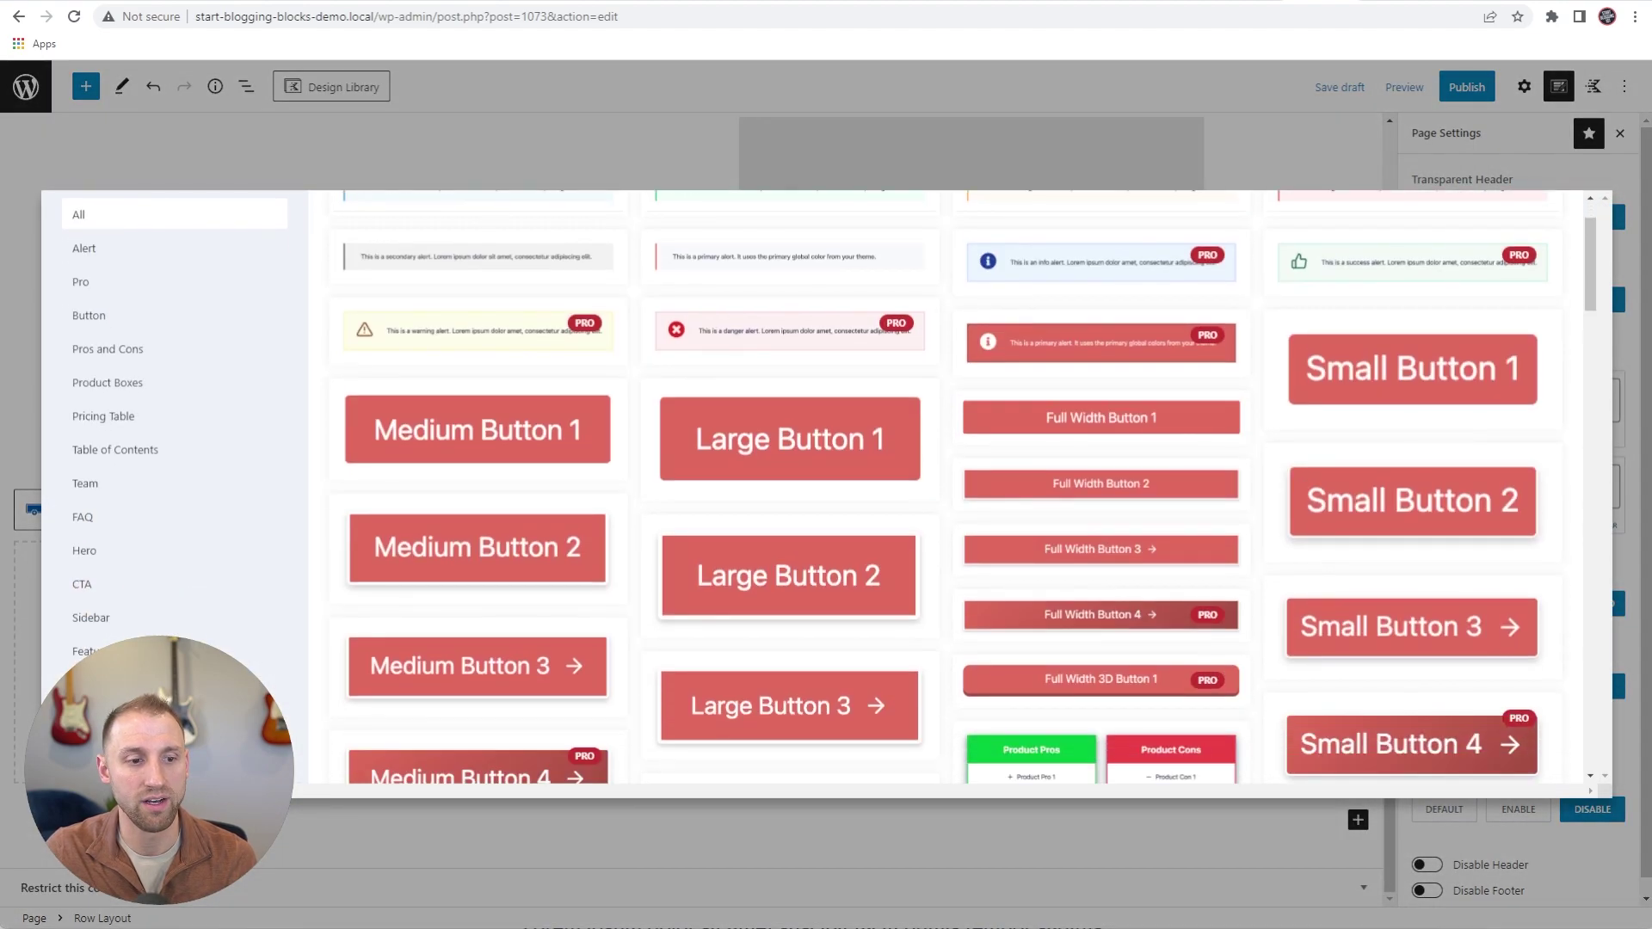
click(1376, 259)
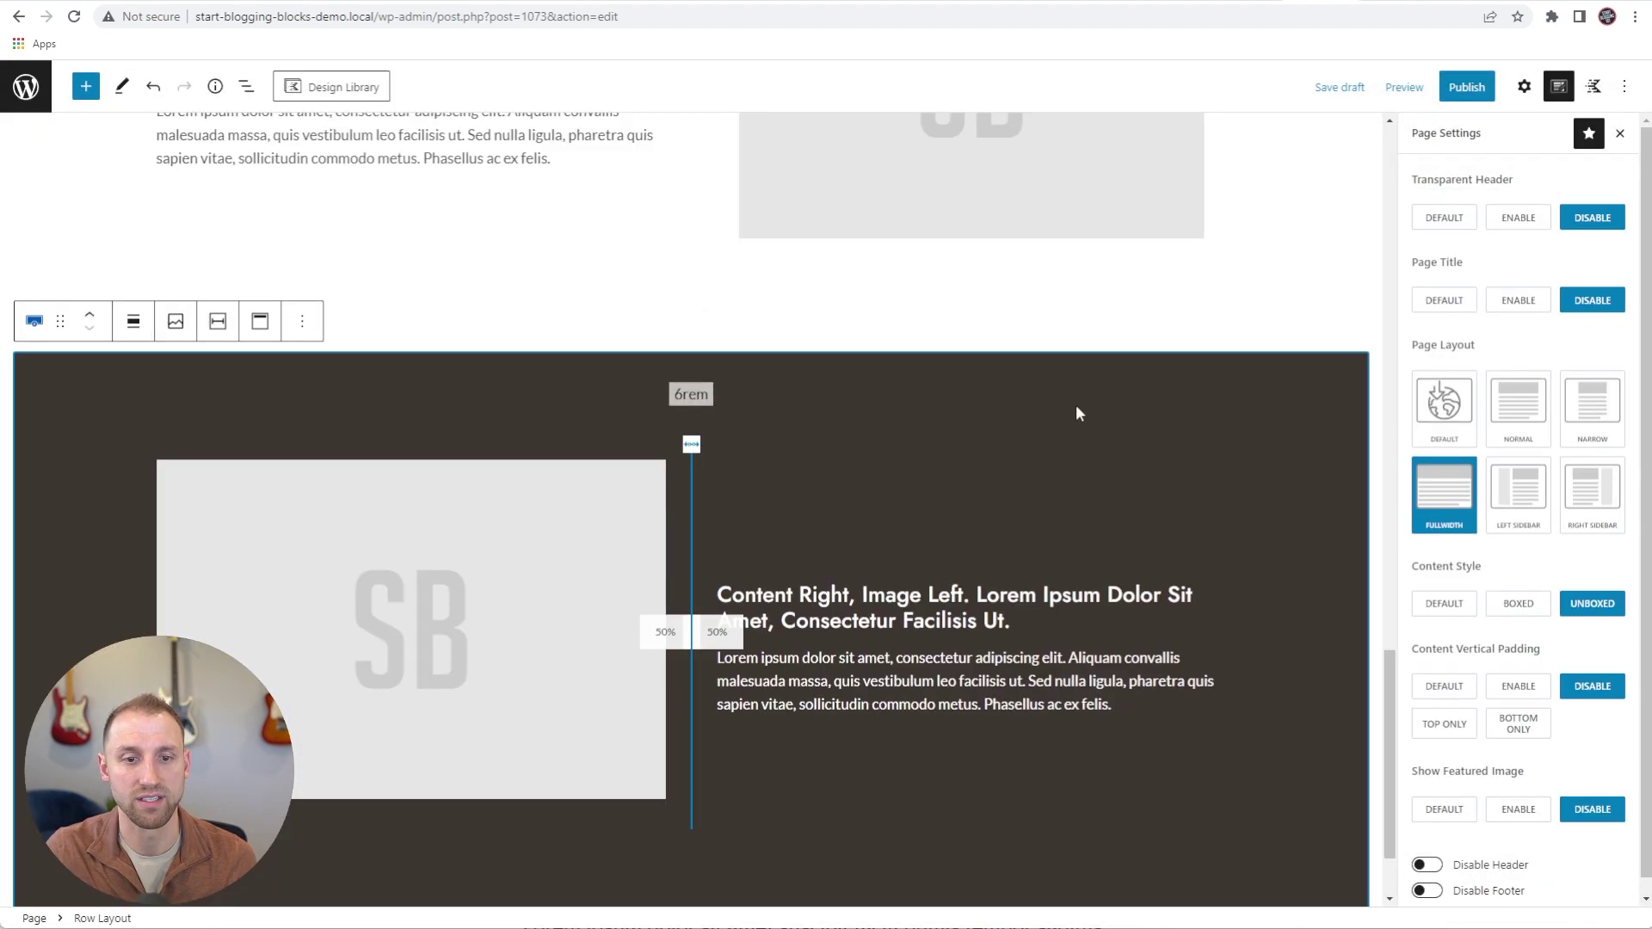
scroll(1075, 411, up, 7)
scroll(317, 608, up, 3)
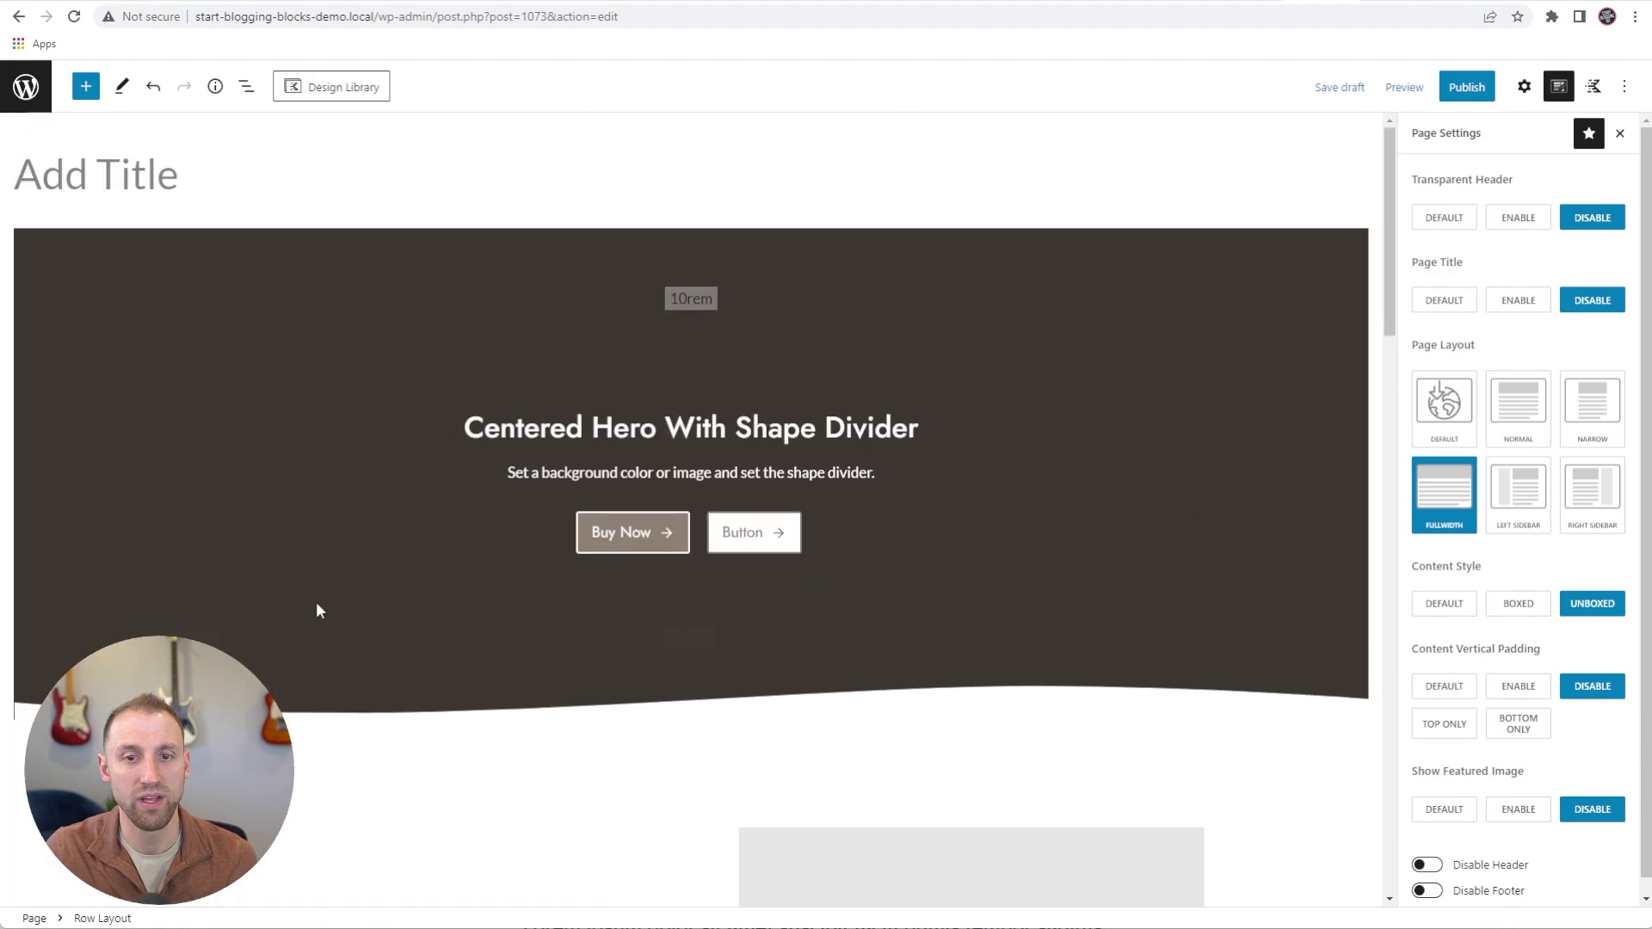
scroll(847, 506, down, 5)
scroll(849, 508, down, 3)
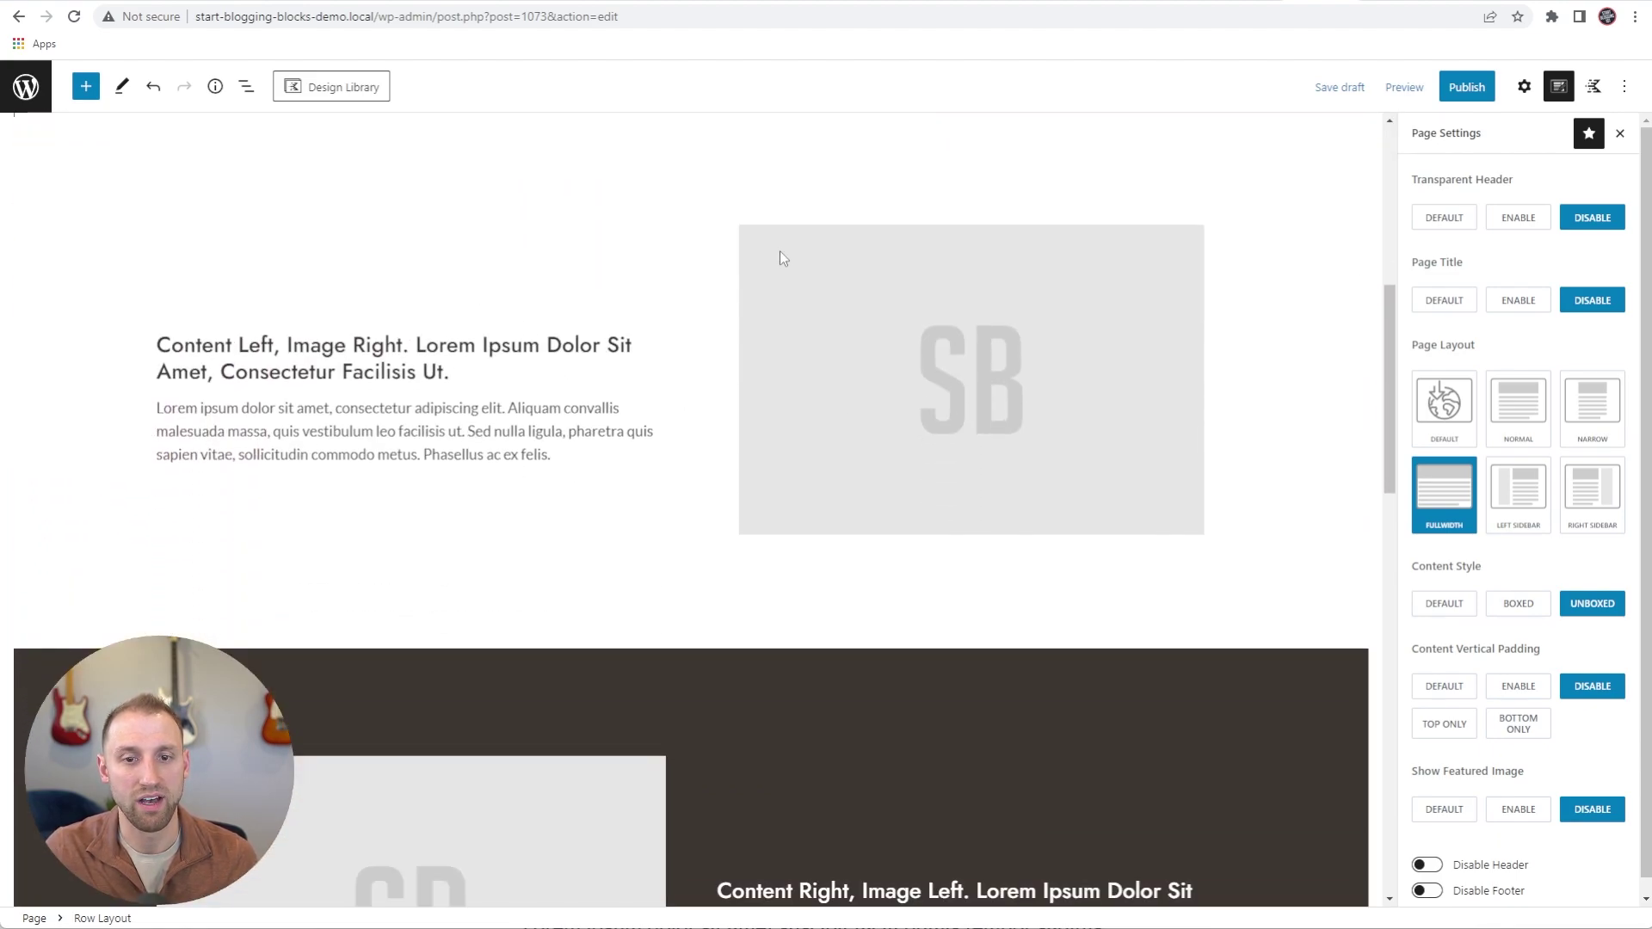
scroll(891, 374, down, 2)
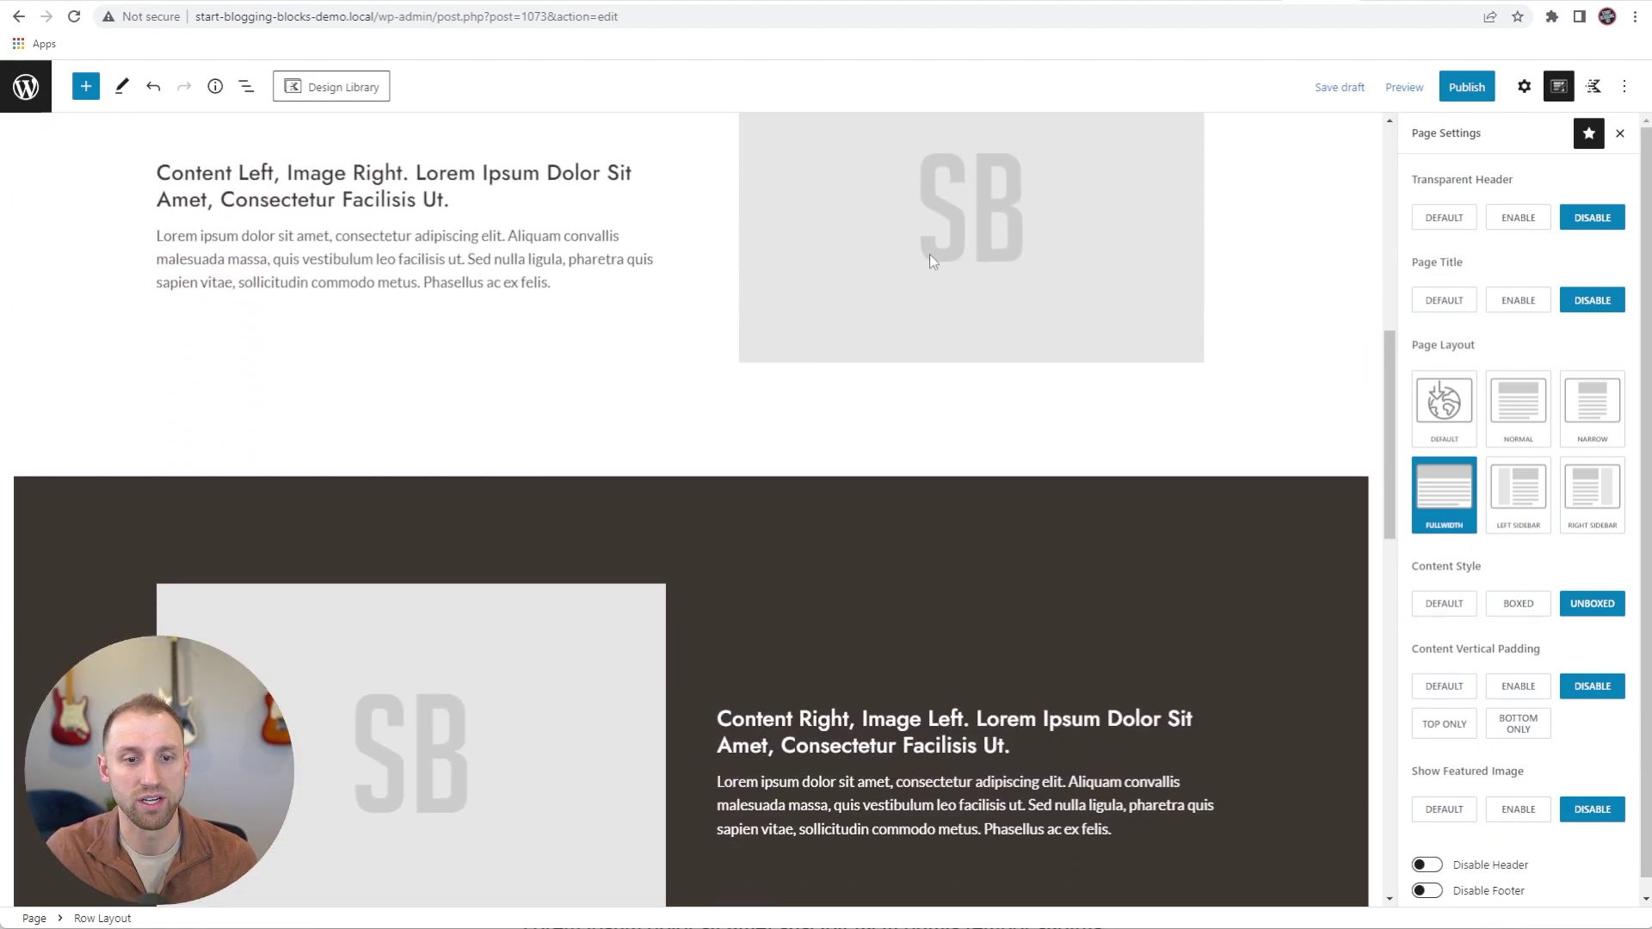
scroll(702, 580, down, 6)
scroll(1067, 804, up, 6)
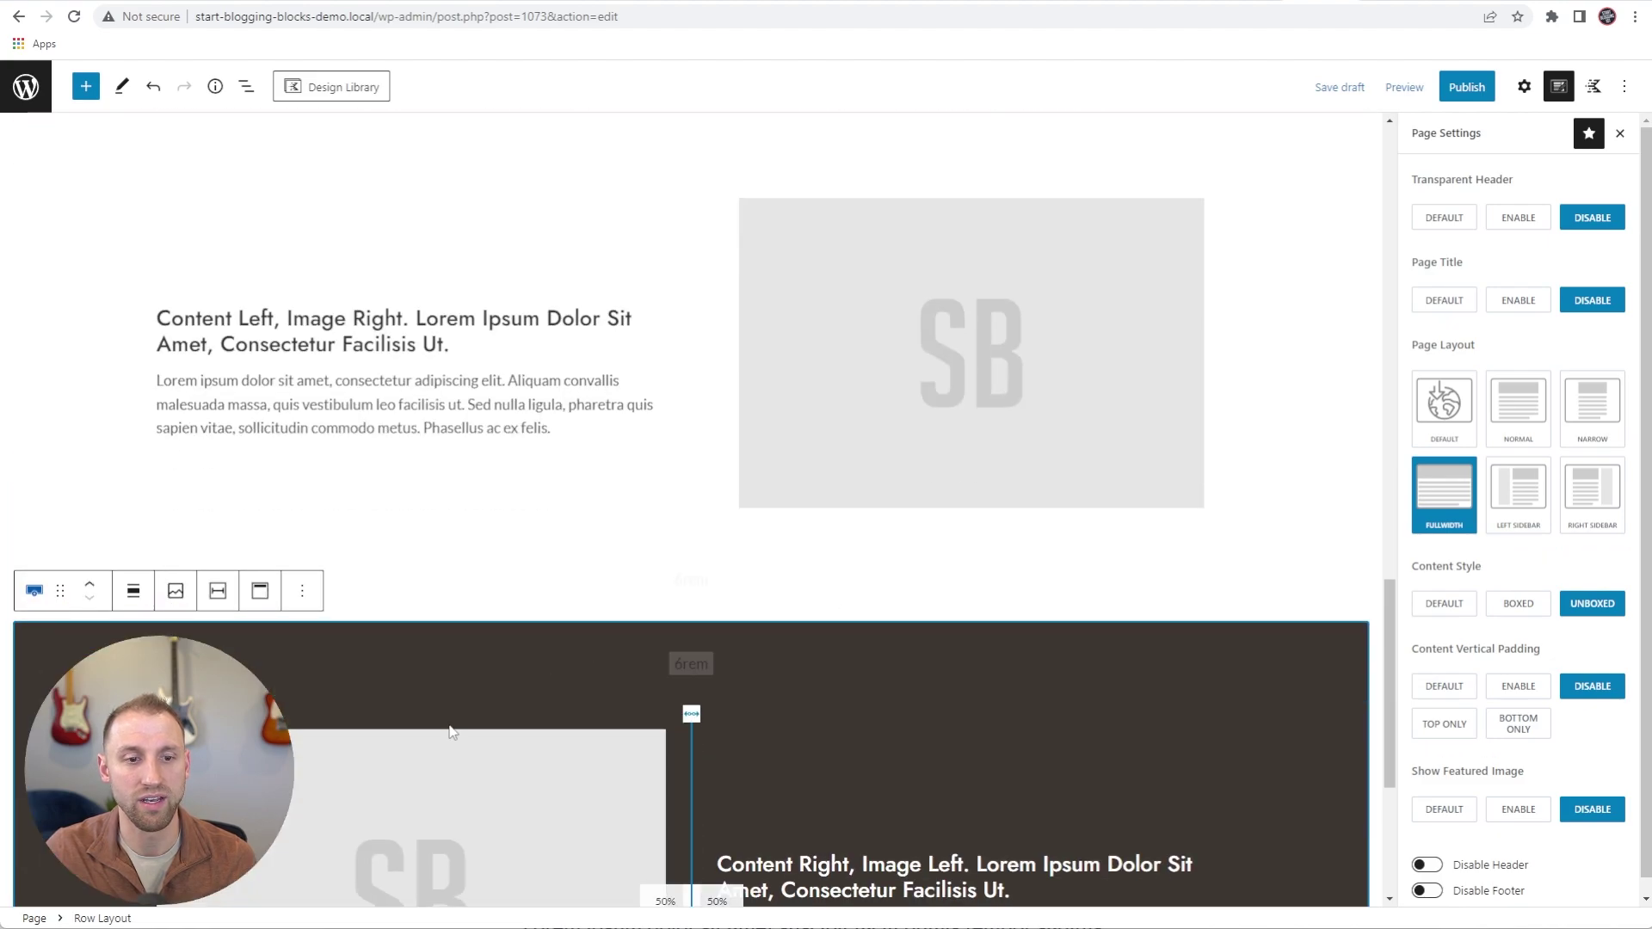
scroll(813, 556, down, 2)
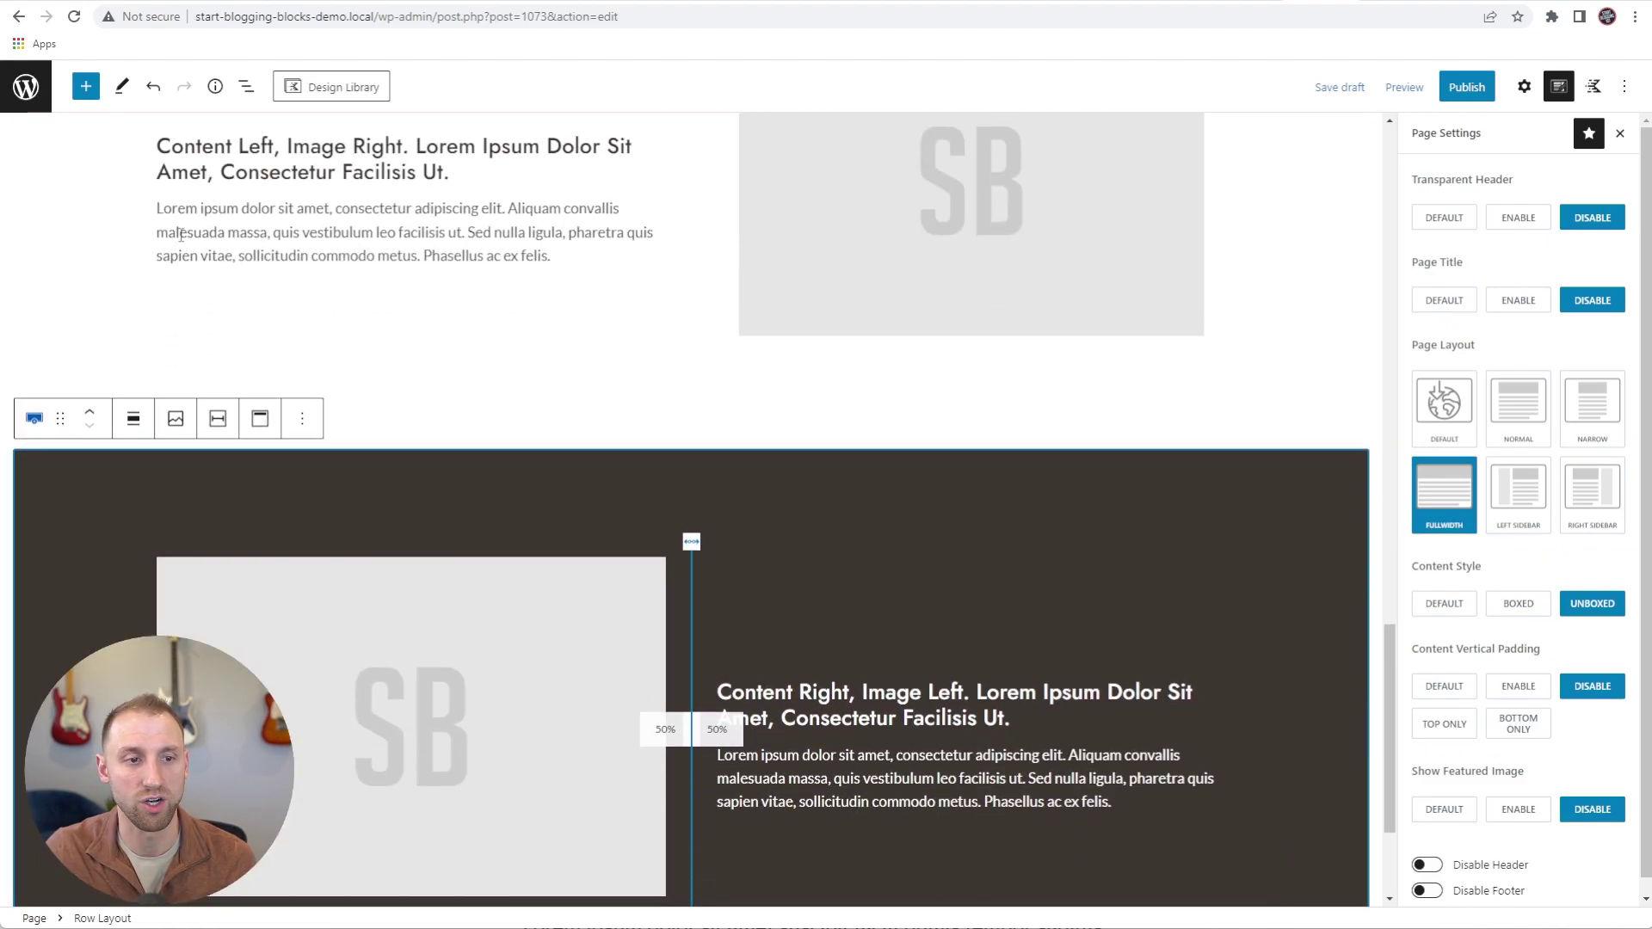
scroll(221, 409, up, 4)
Try a light beige FAF7F6 background on the Content Left row, then clear it to transparent
click(59, 362)
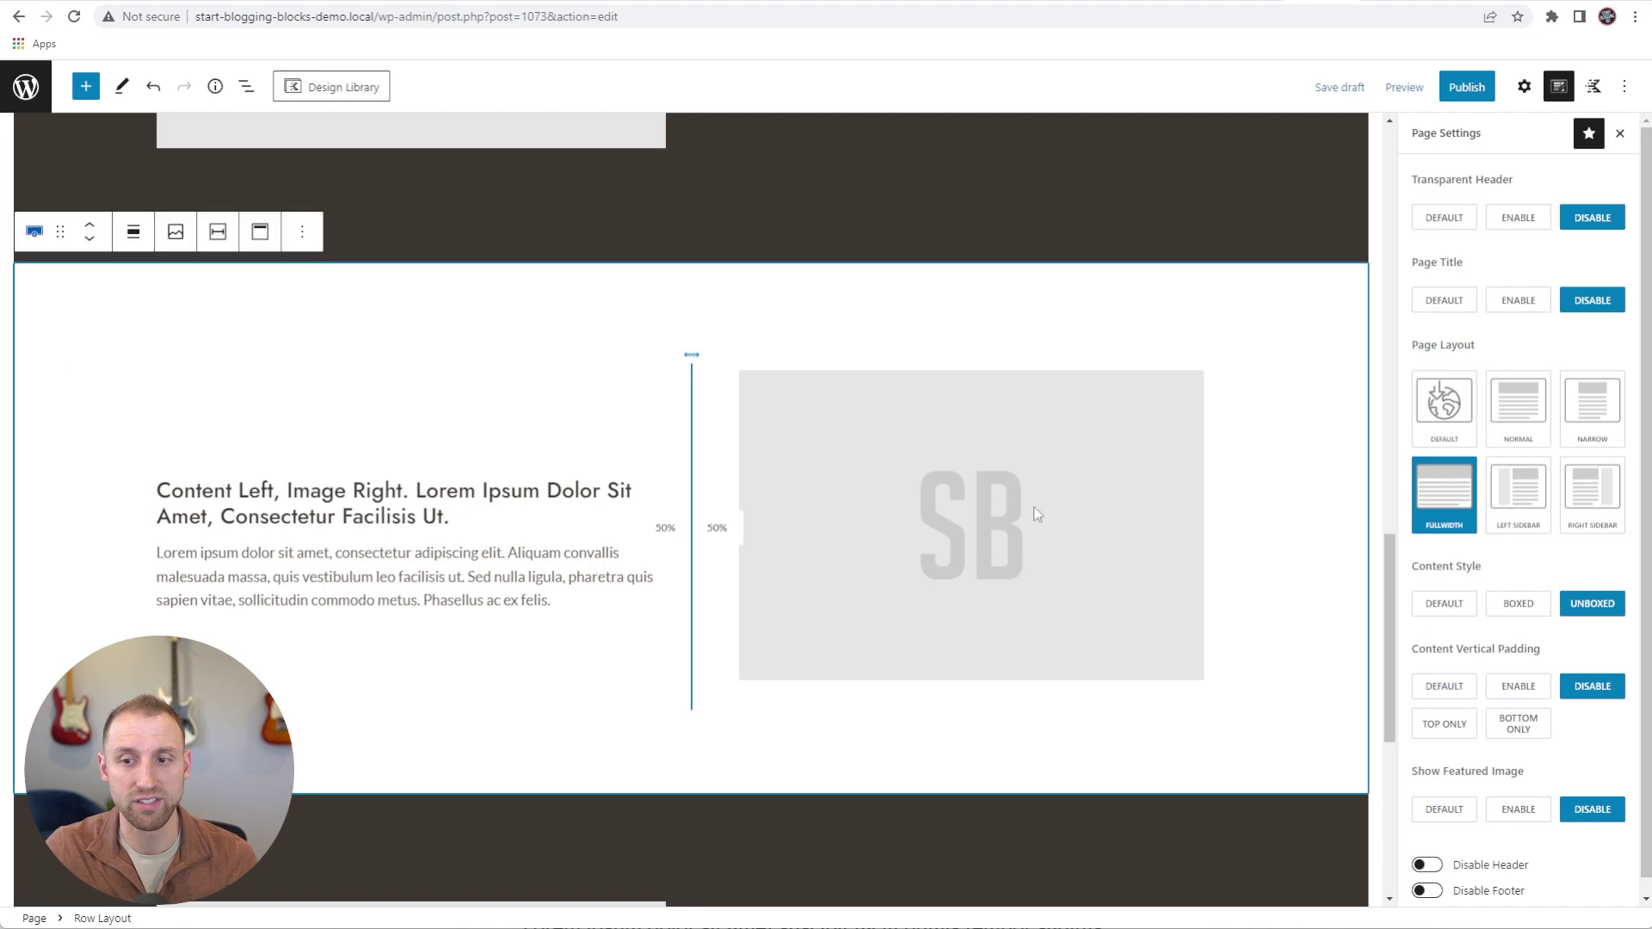
click(1523, 86)
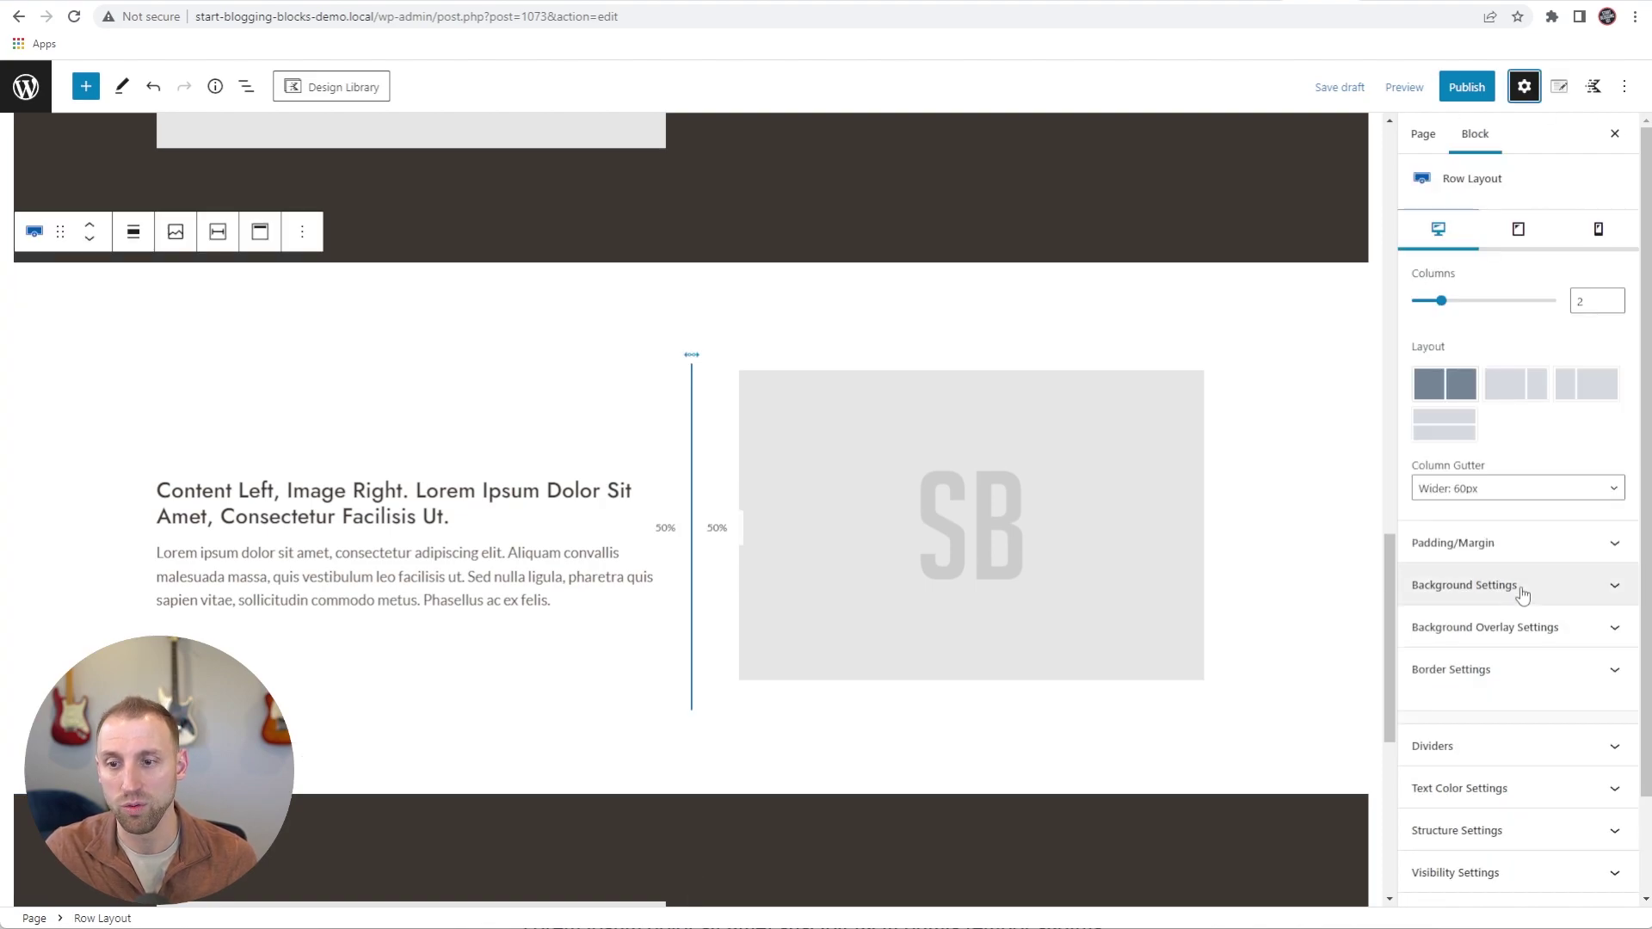
click(1485, 585)
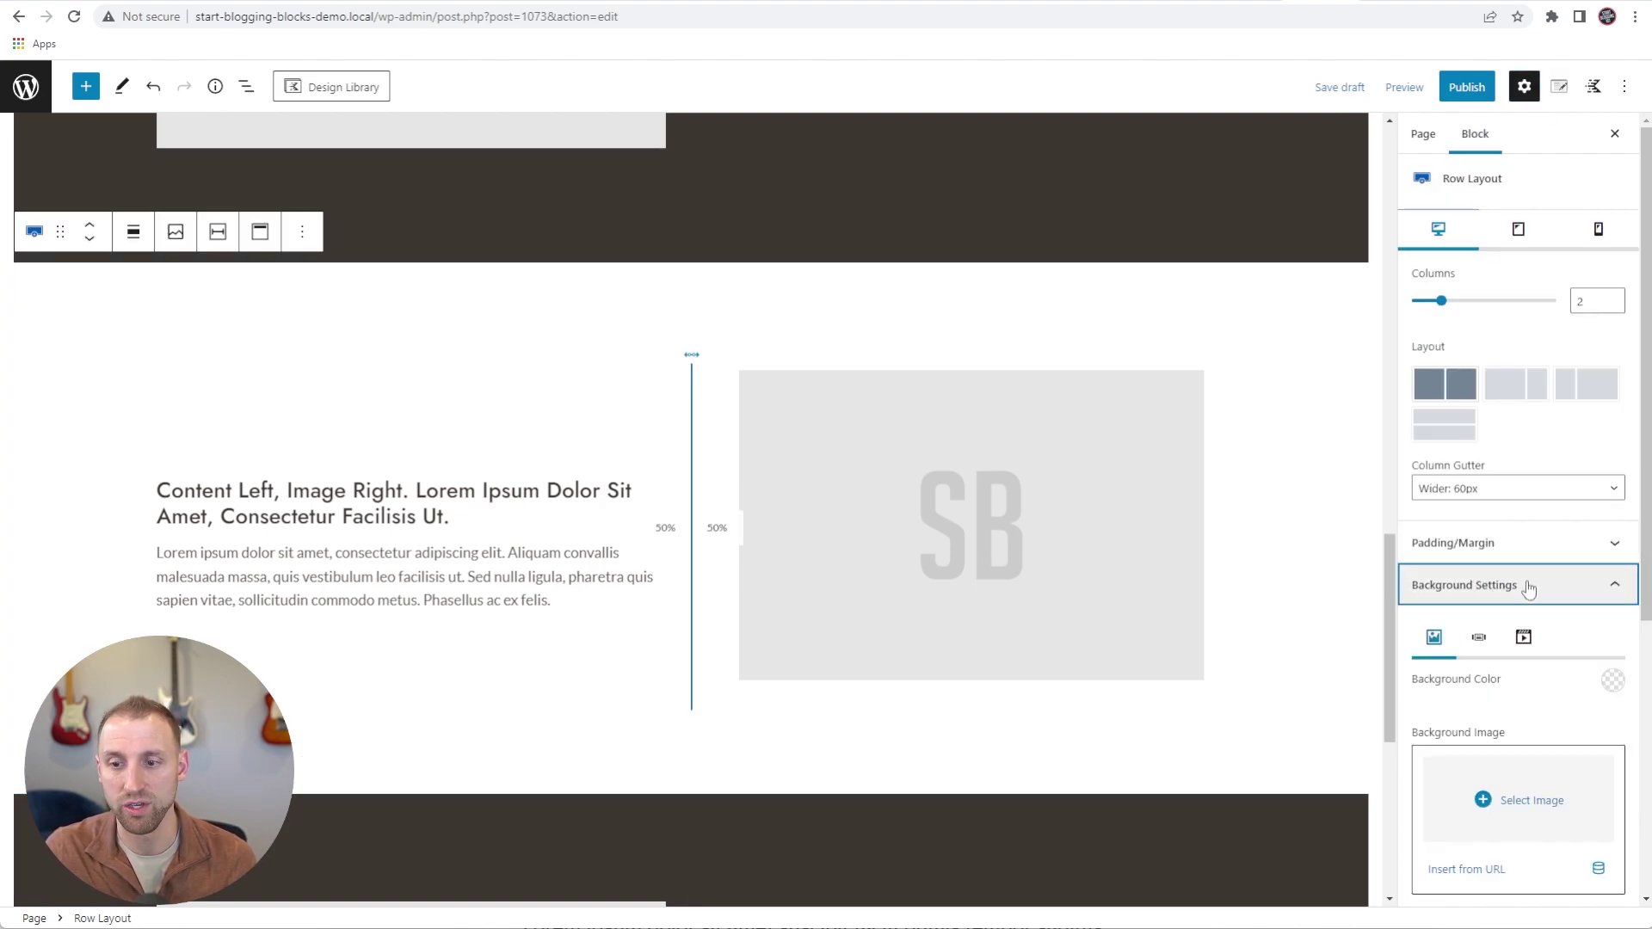
click(1609, 685)
click(1574, 634)
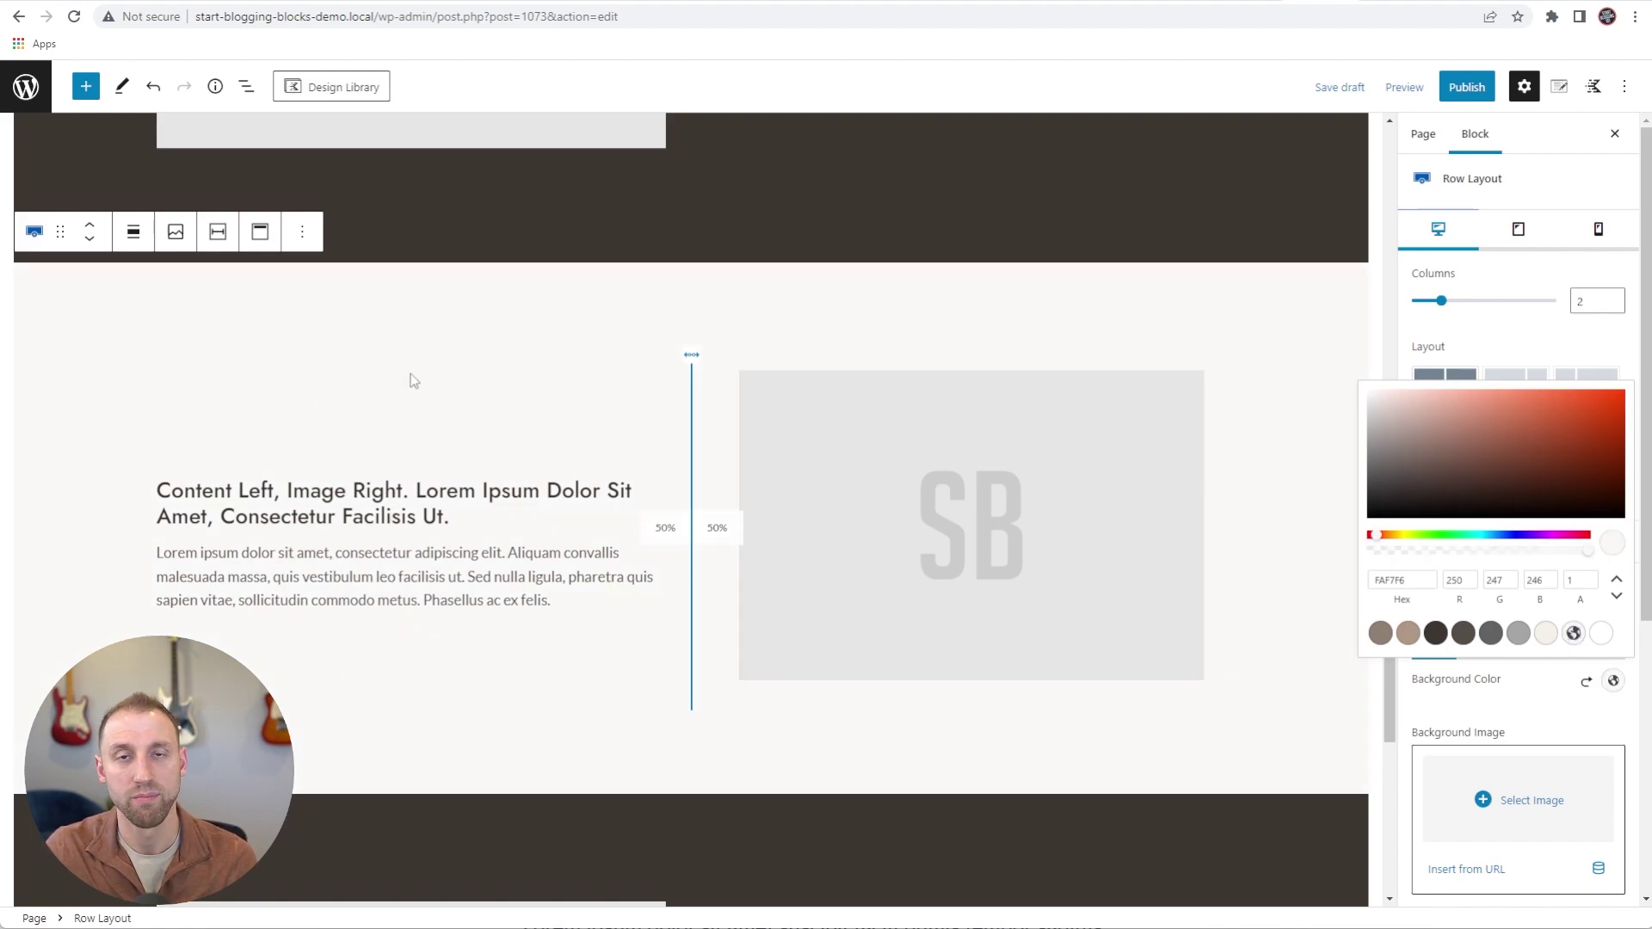
click(1588, 686)
Scroll down and select the last dark content row
scroll(1214, 679, down, 7)
scroll(1215, 680, up, 3)
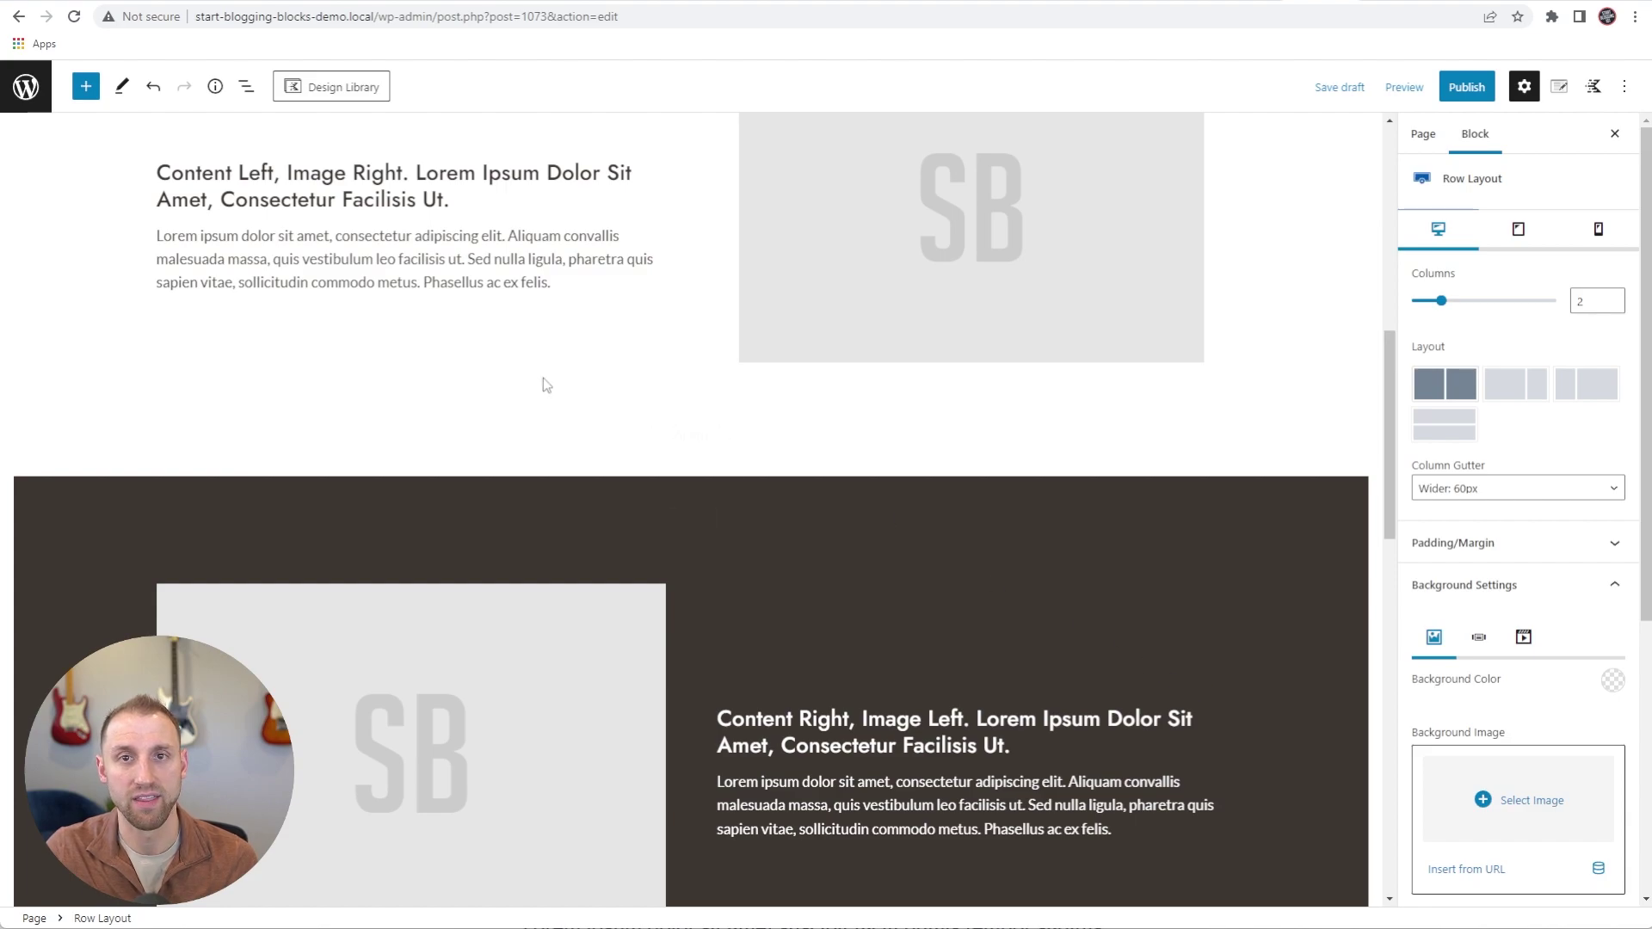
scroll(590, 406, down, 7)
scroll(734, 524, down, 8)
click(89, 369)
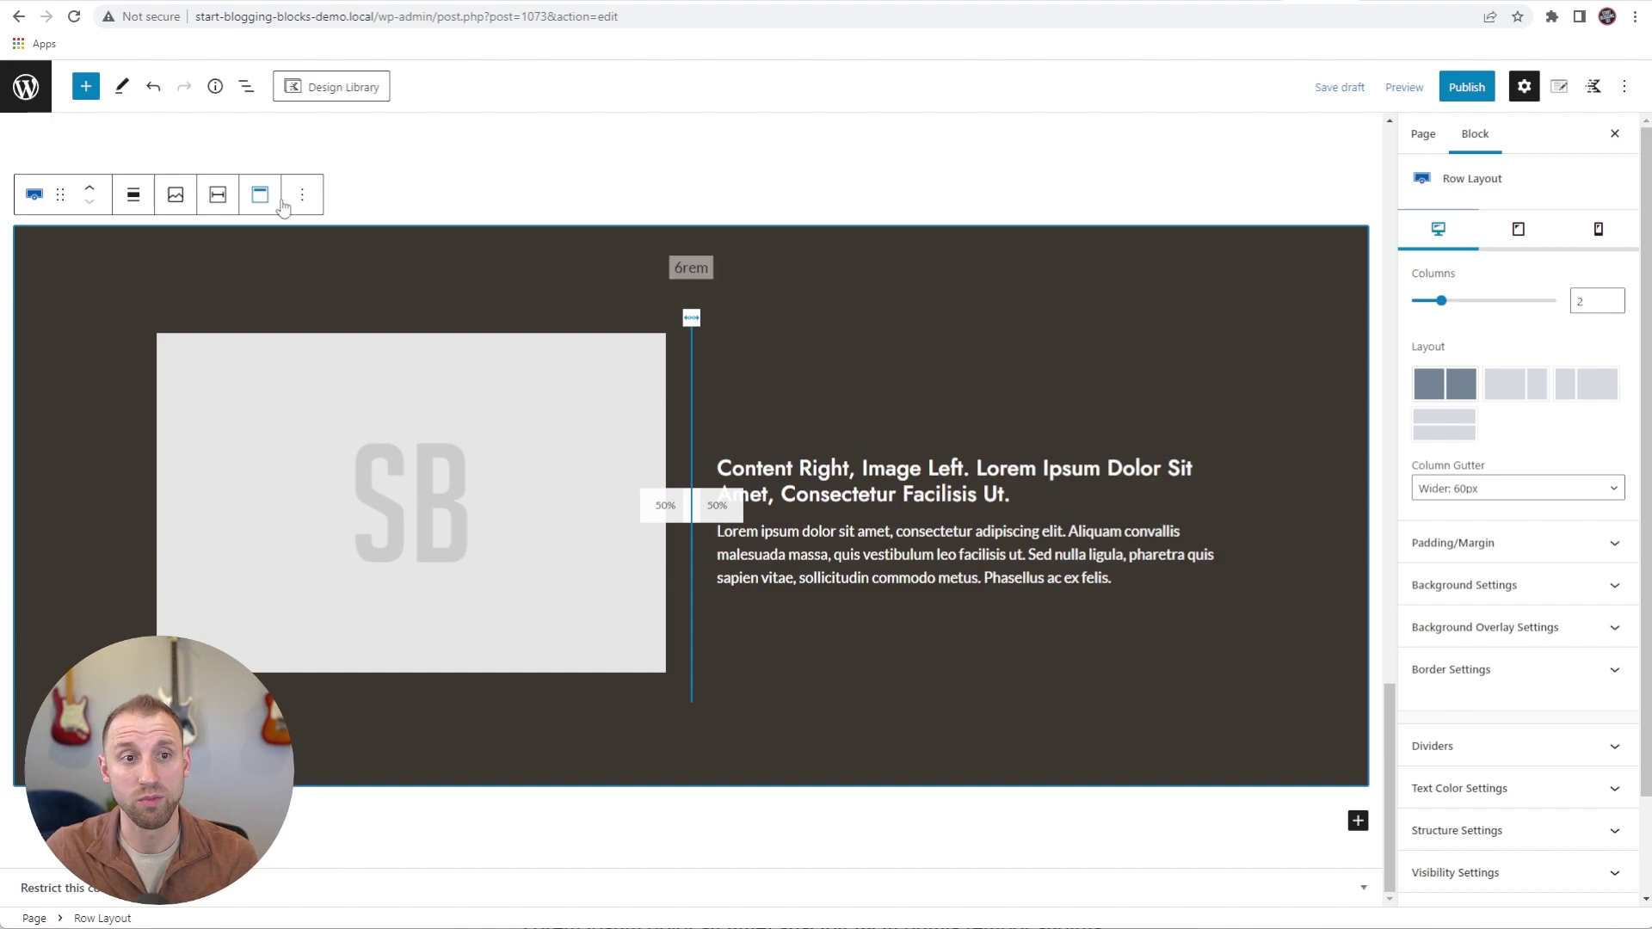
Insert the Testimonials 1 three-card review section after the dark row and save the draft
click(331, 86)
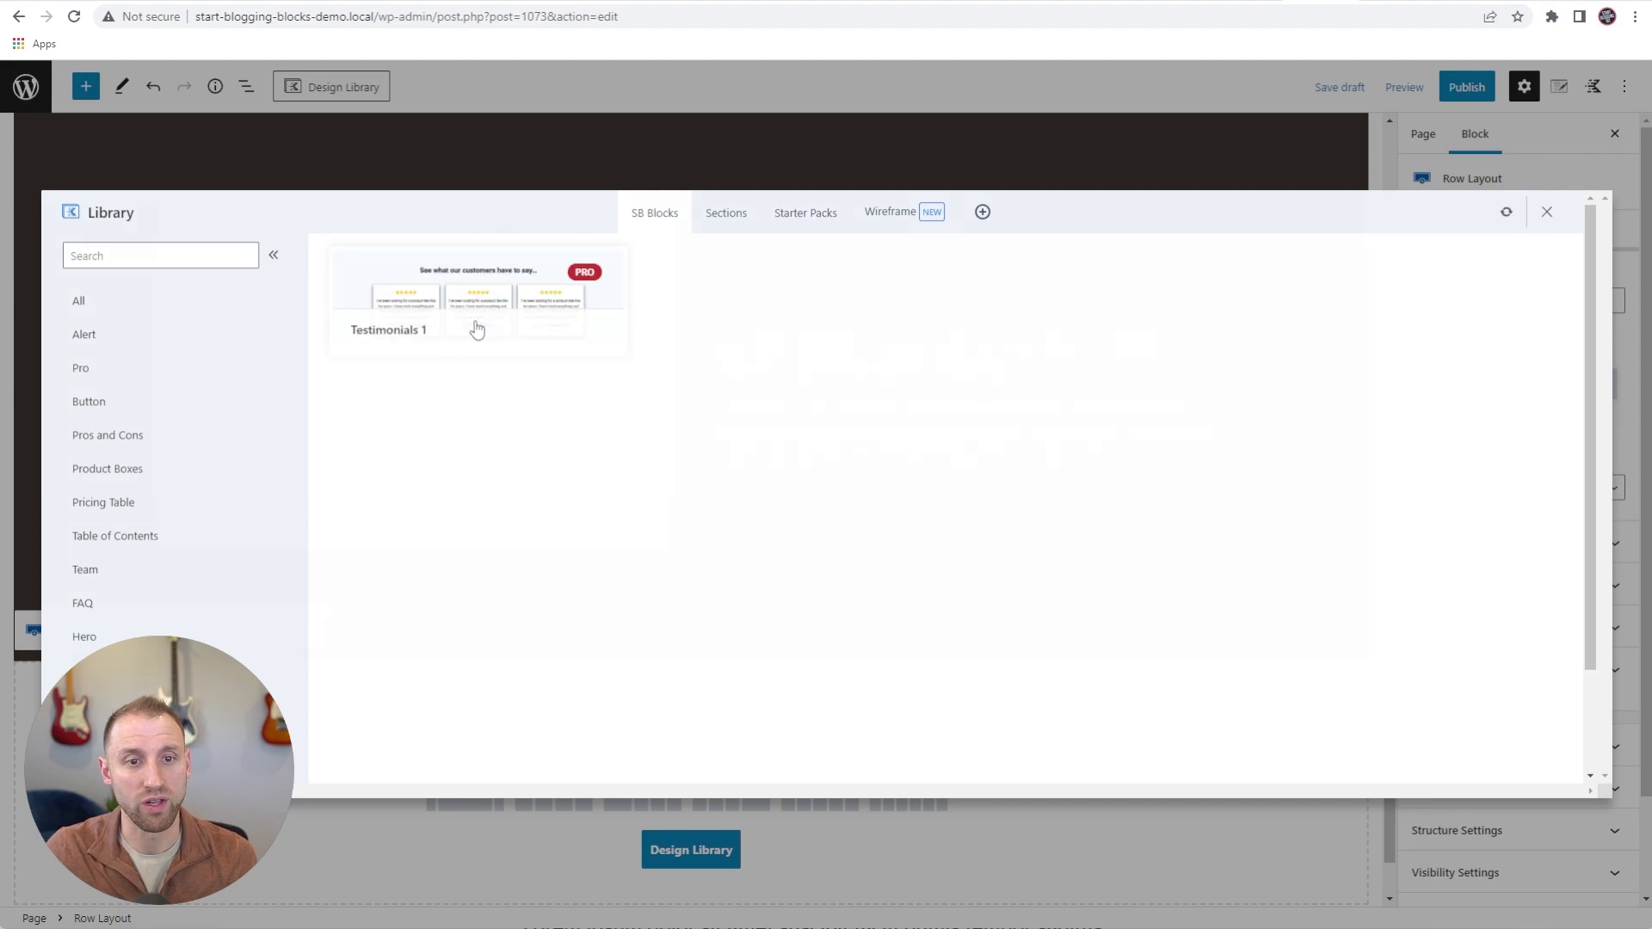
click(476, 331)
scroll(685, 488, down, 1)
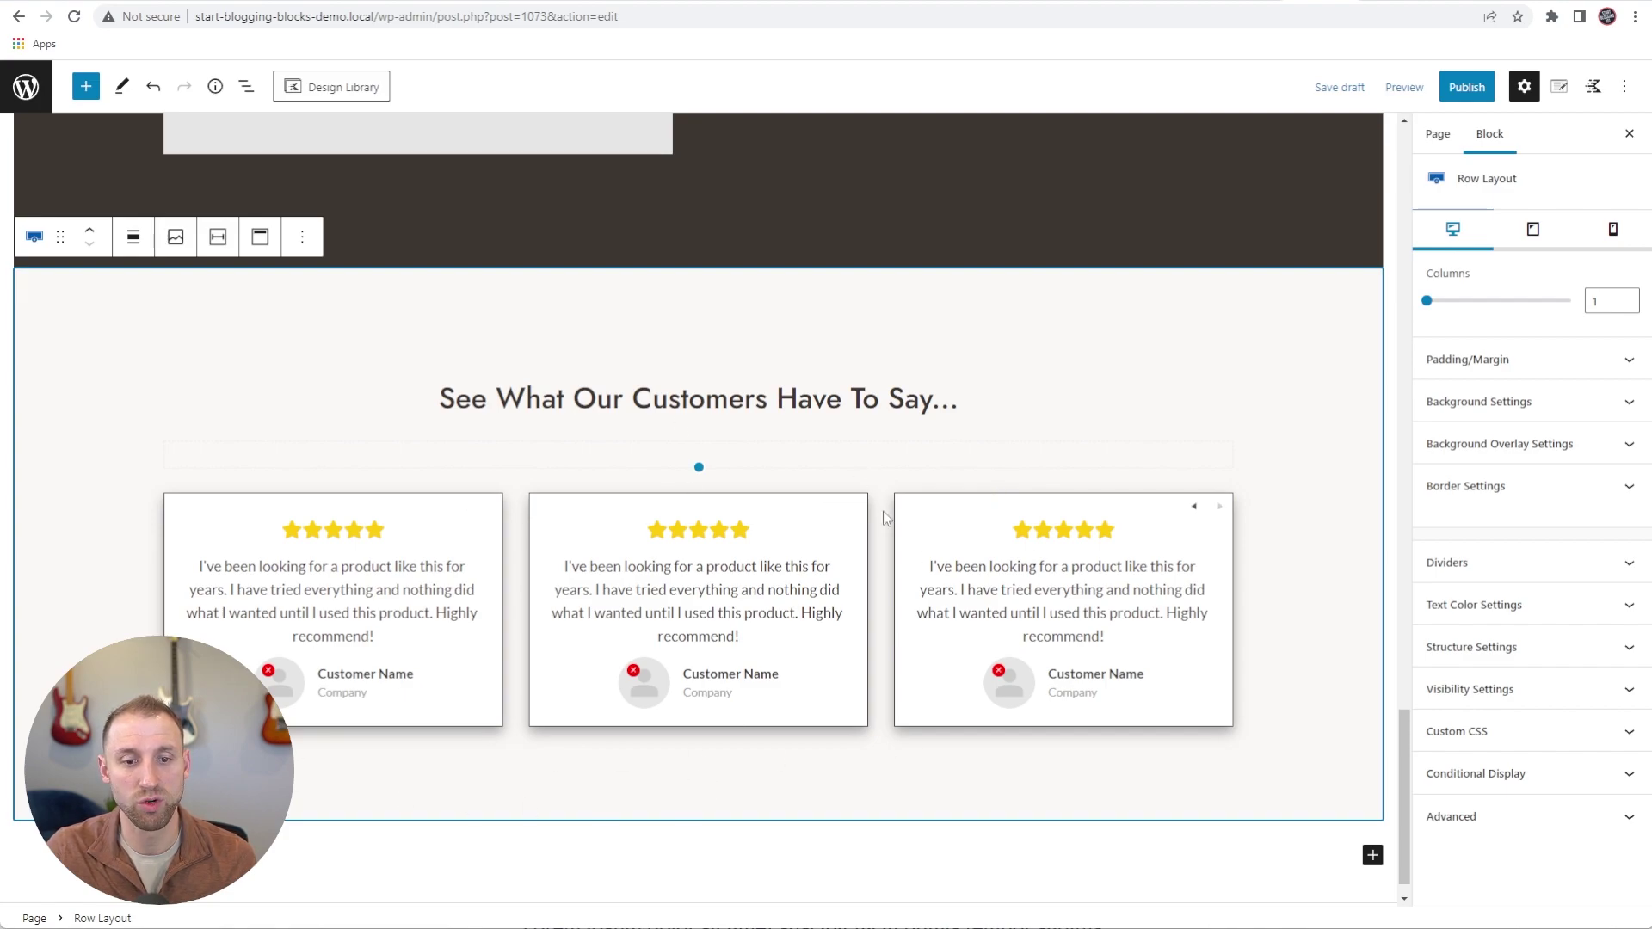
scroll(404, 706, down, 1)
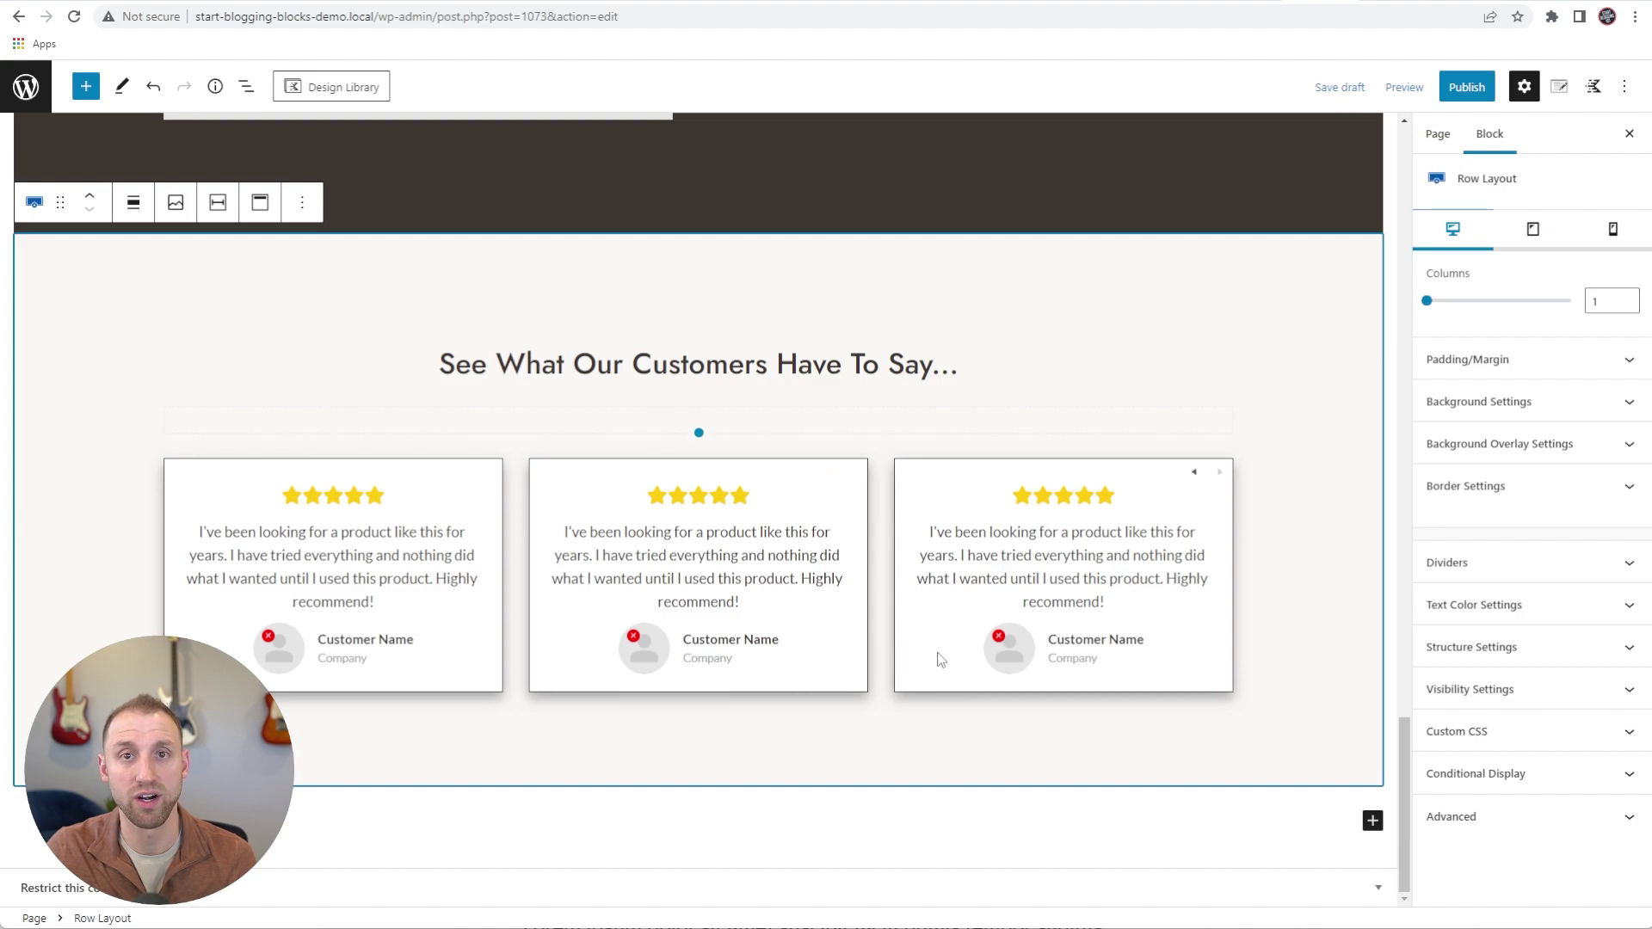
key(ctrl+s)
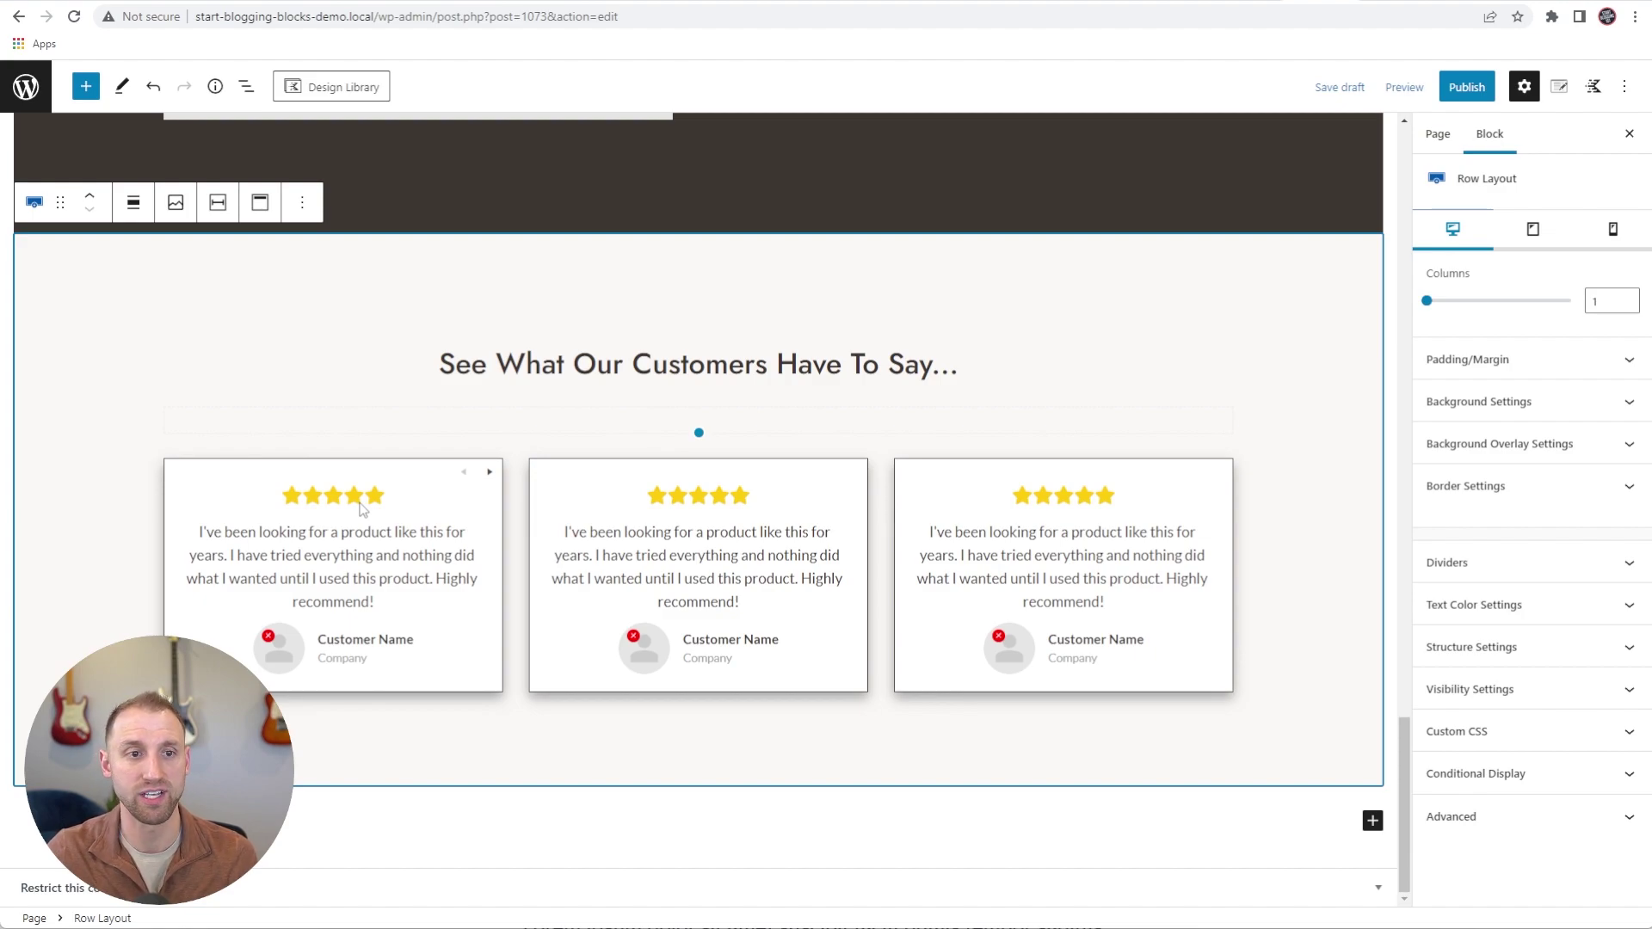
Insert the Pricing Table 3 design with Basic, Standard and Premium tiers
click(331, 86)
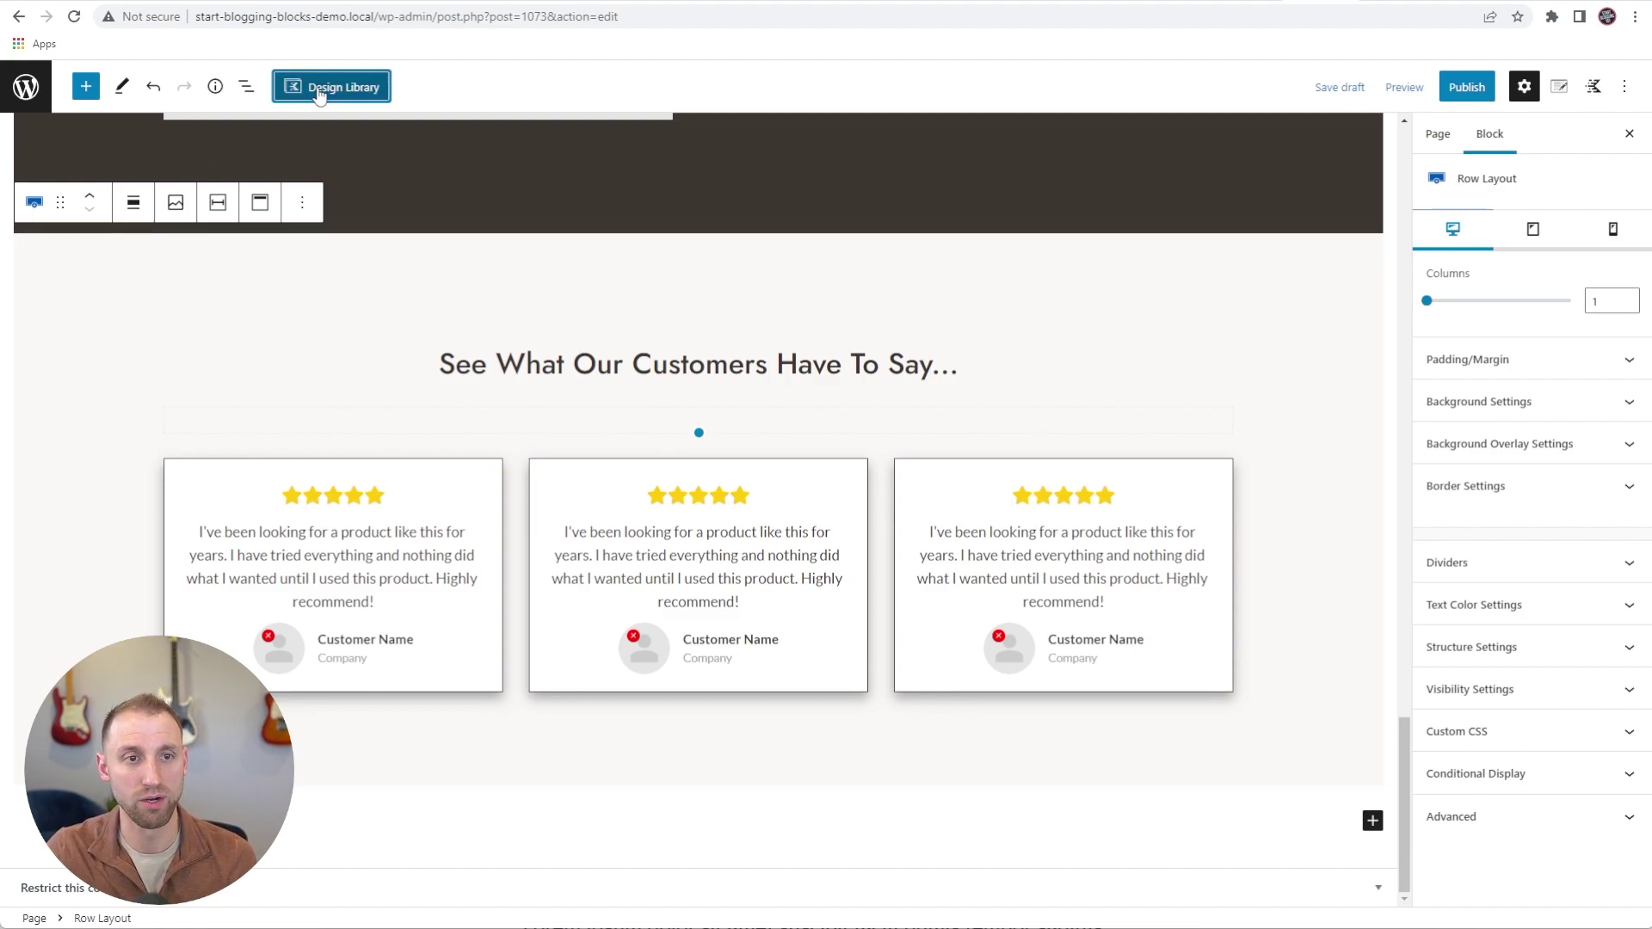
scroll(135, 514, down, 1)
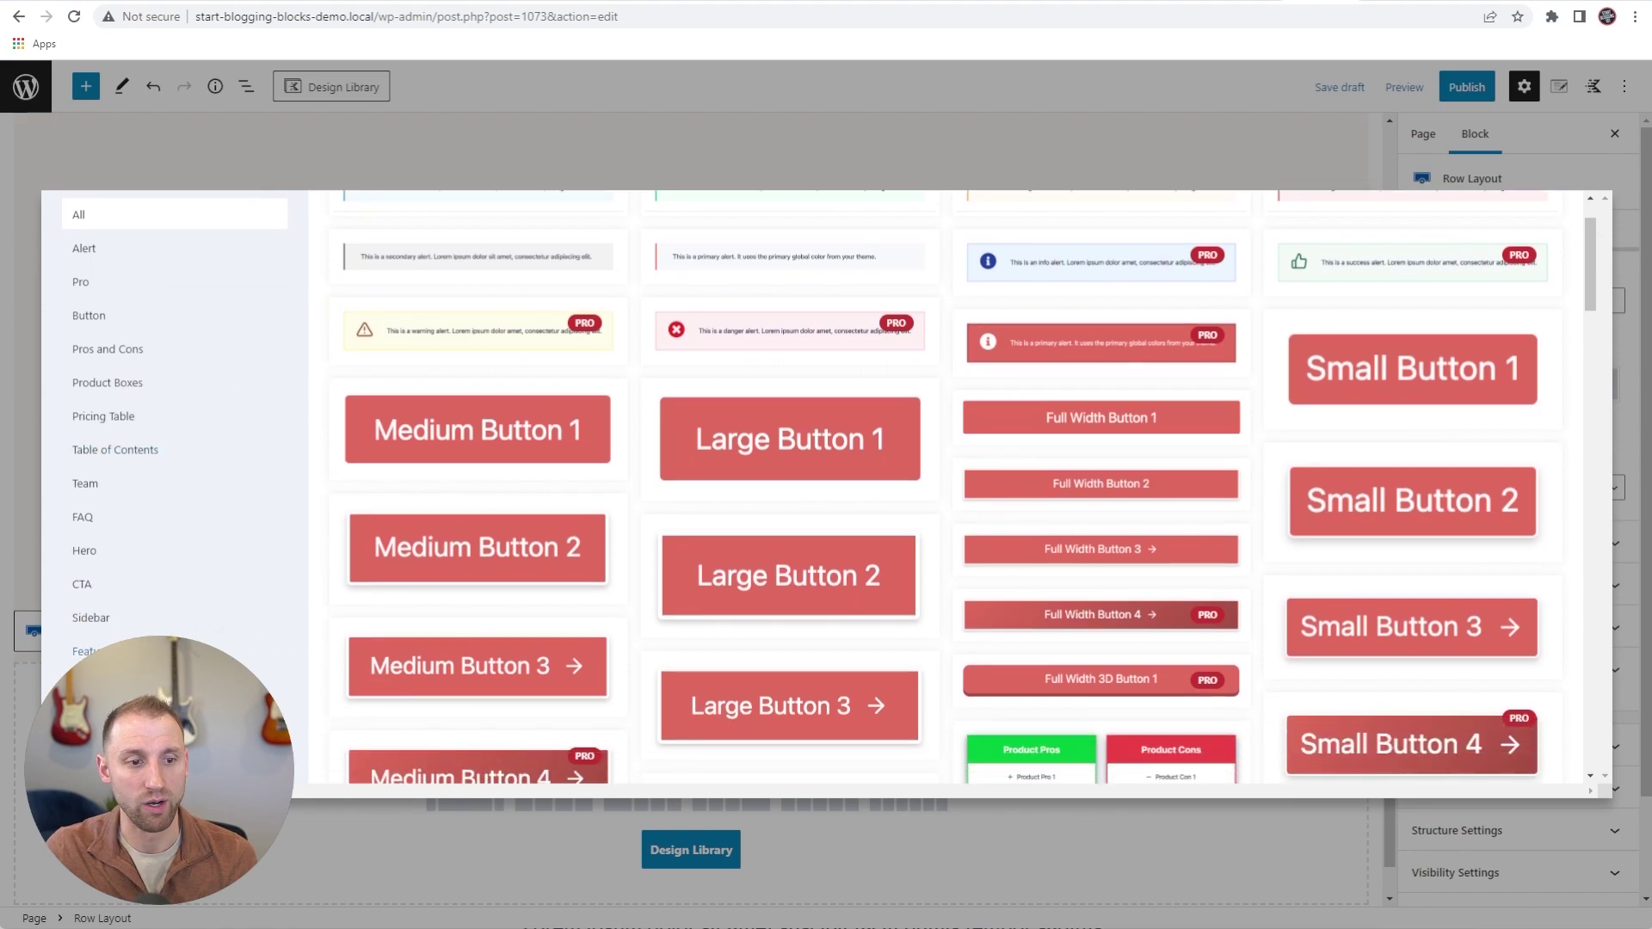
click(110, 416)
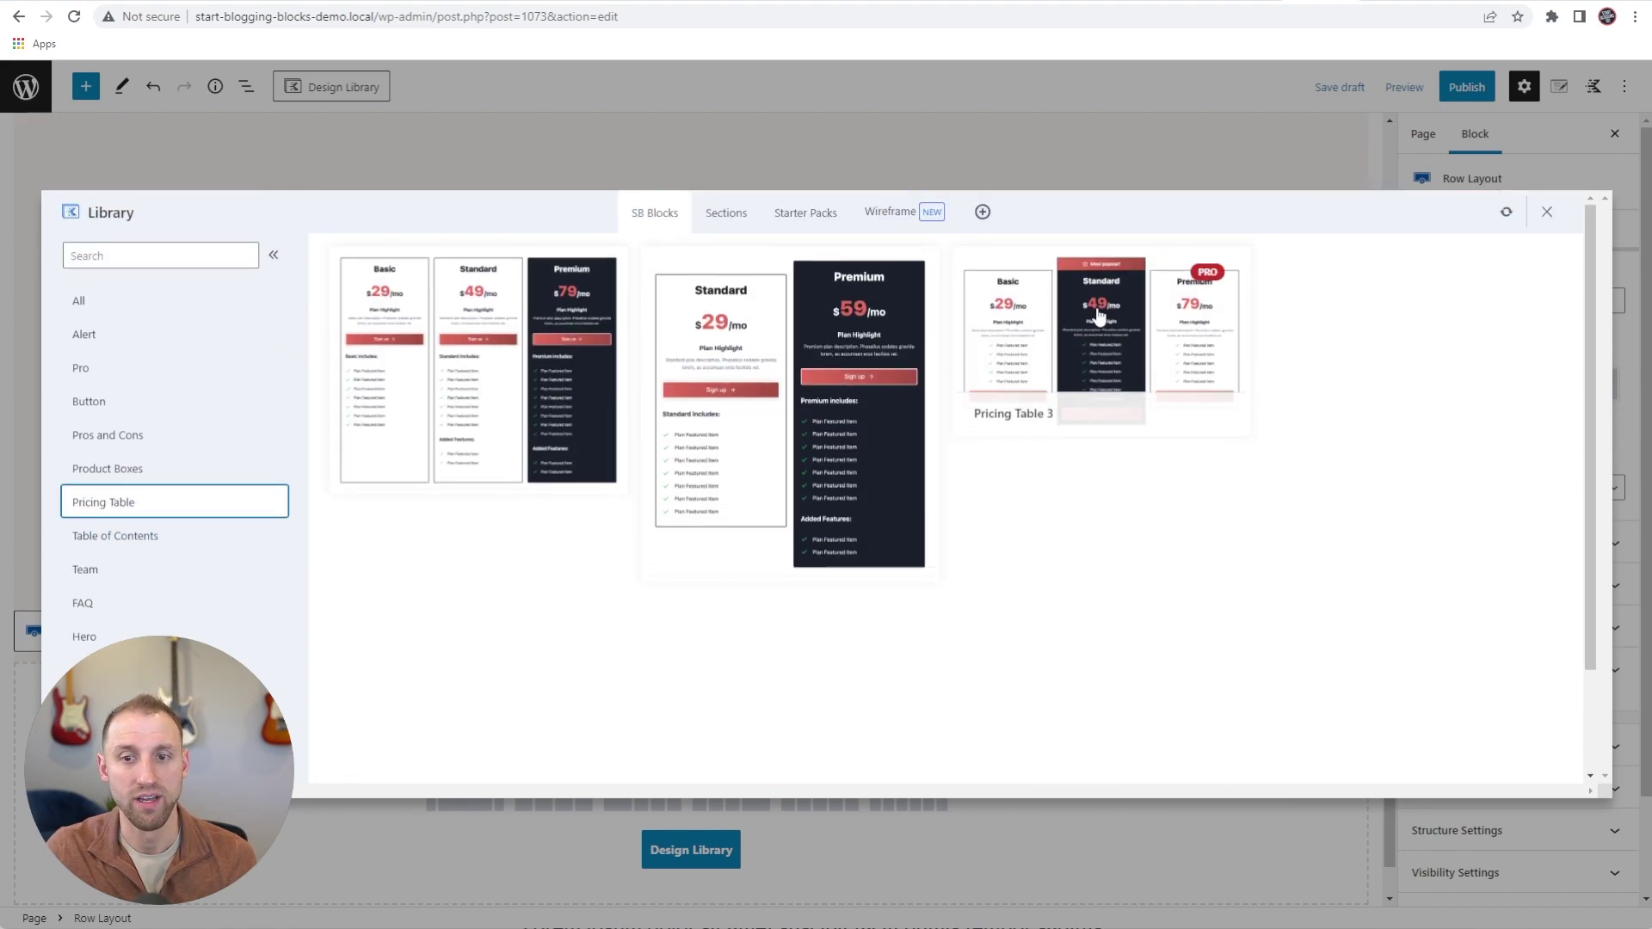
click(1067, 320)
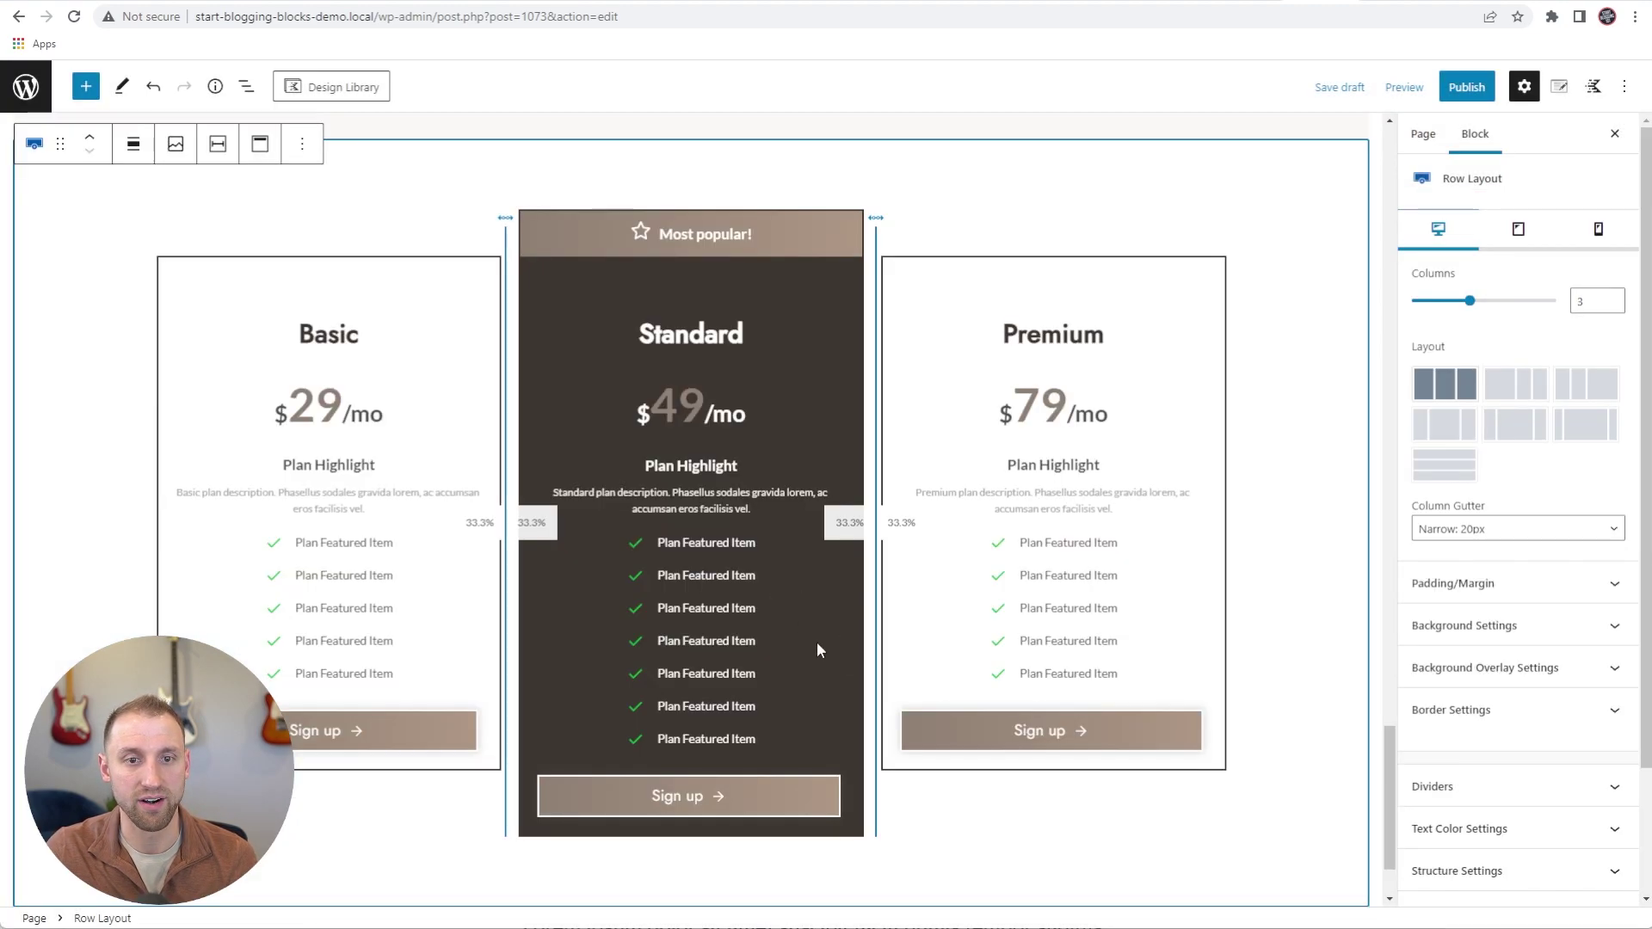
scroll(817, 650, up, 1)
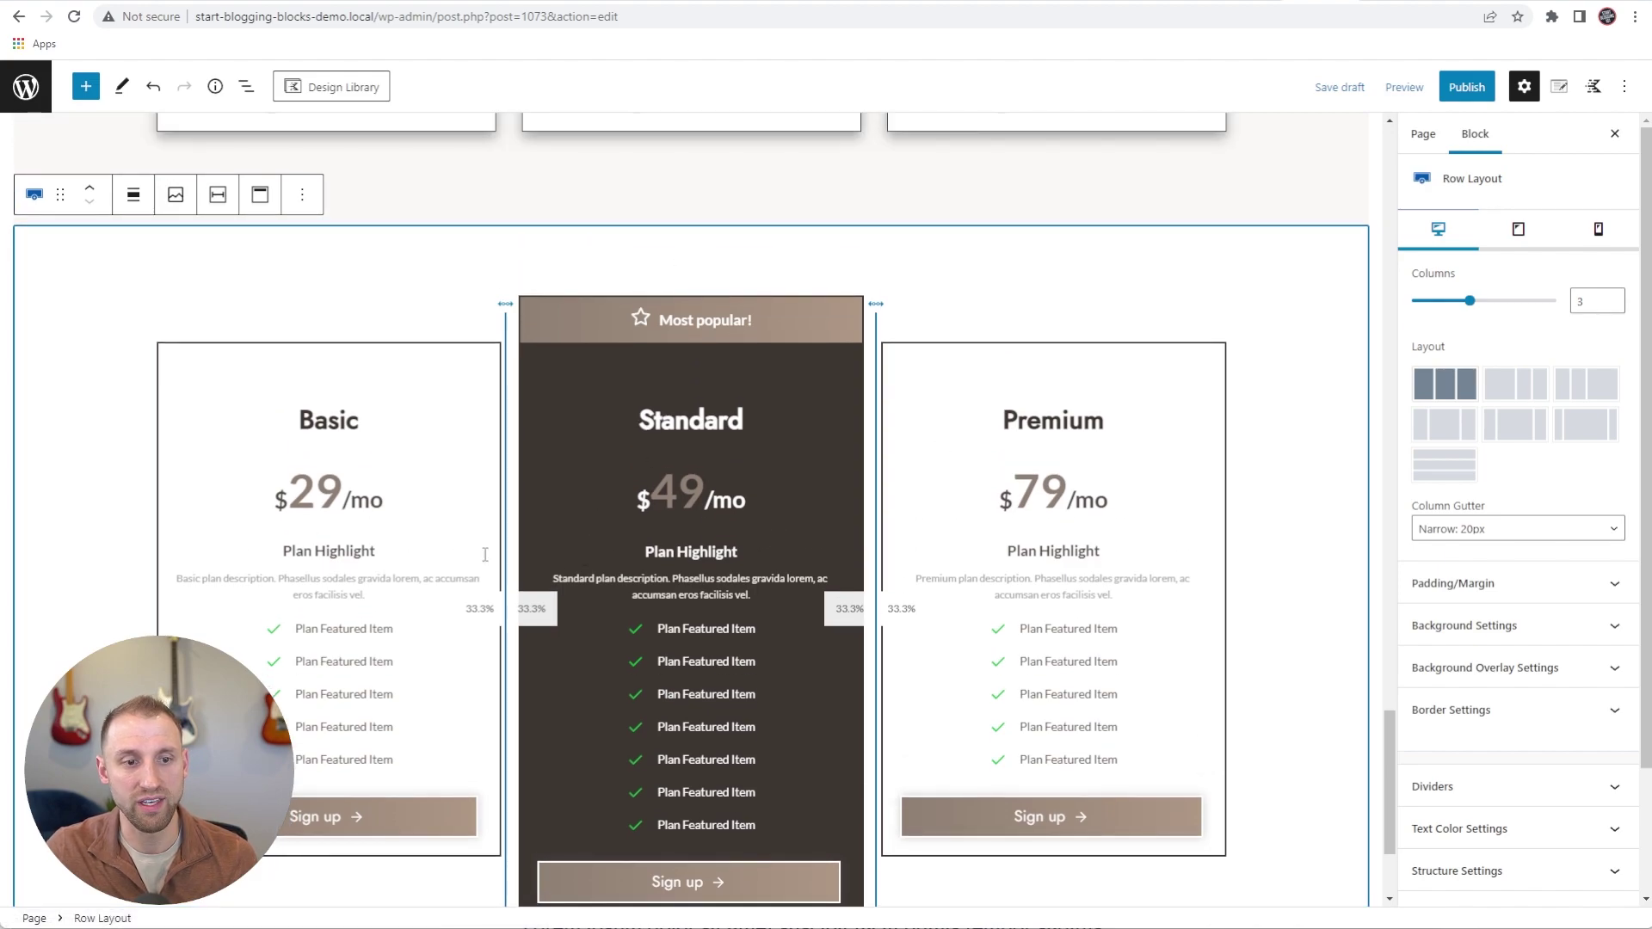
scroll(485, 555, down, 2)
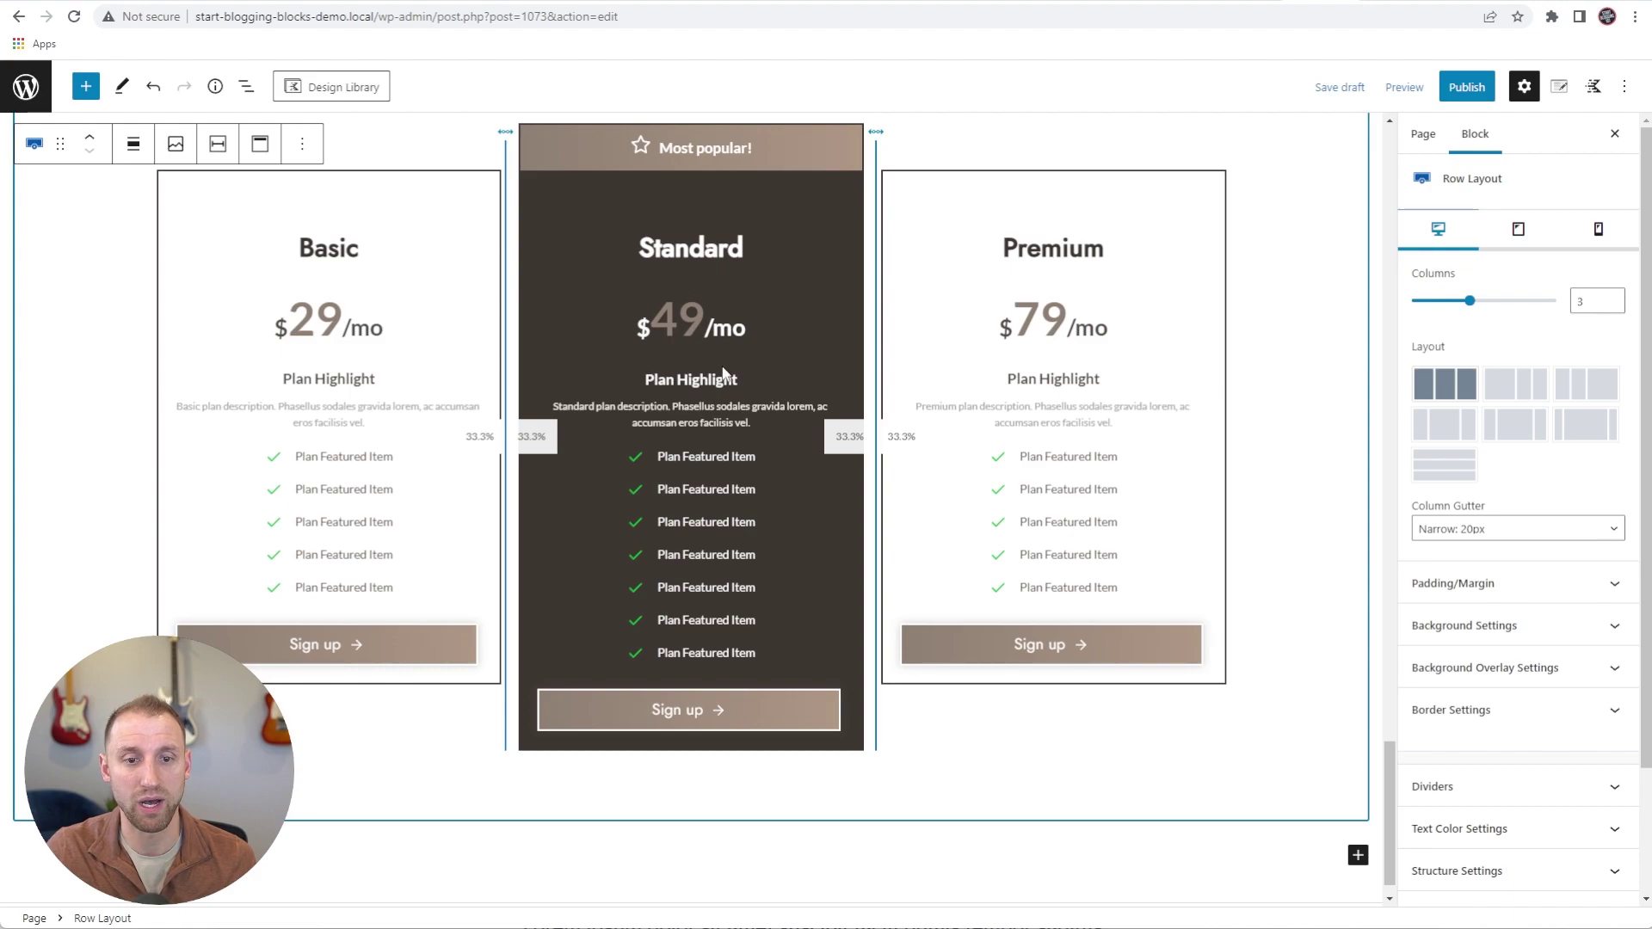
scroll(561, 392, up, 1)
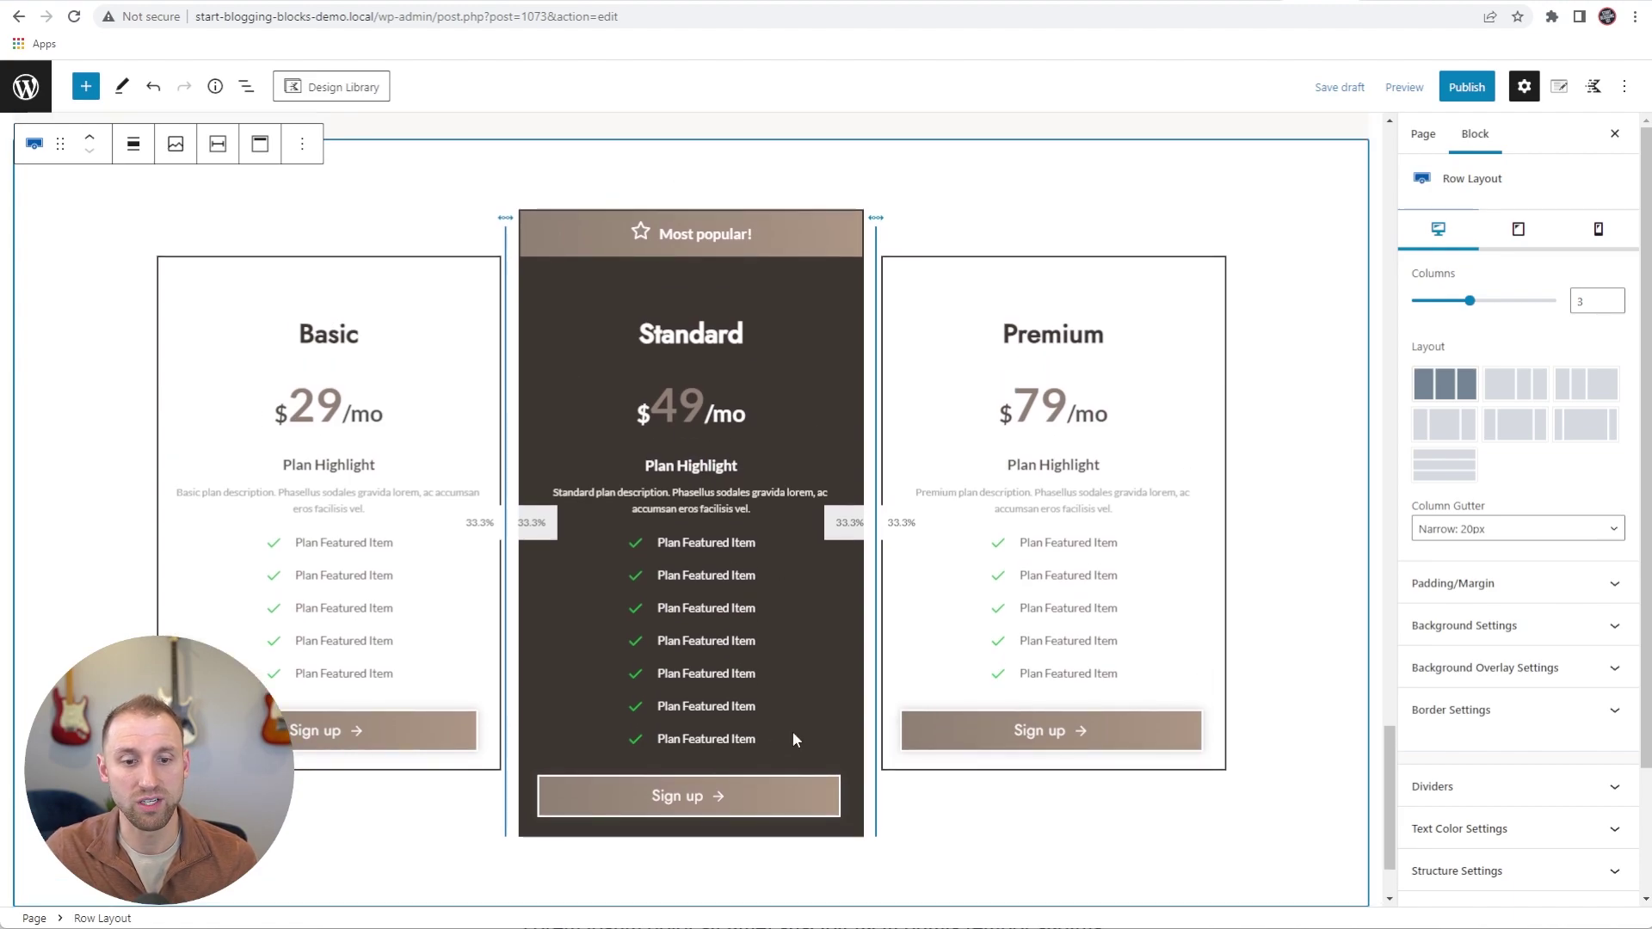
scroll(631, 569, down, 1)
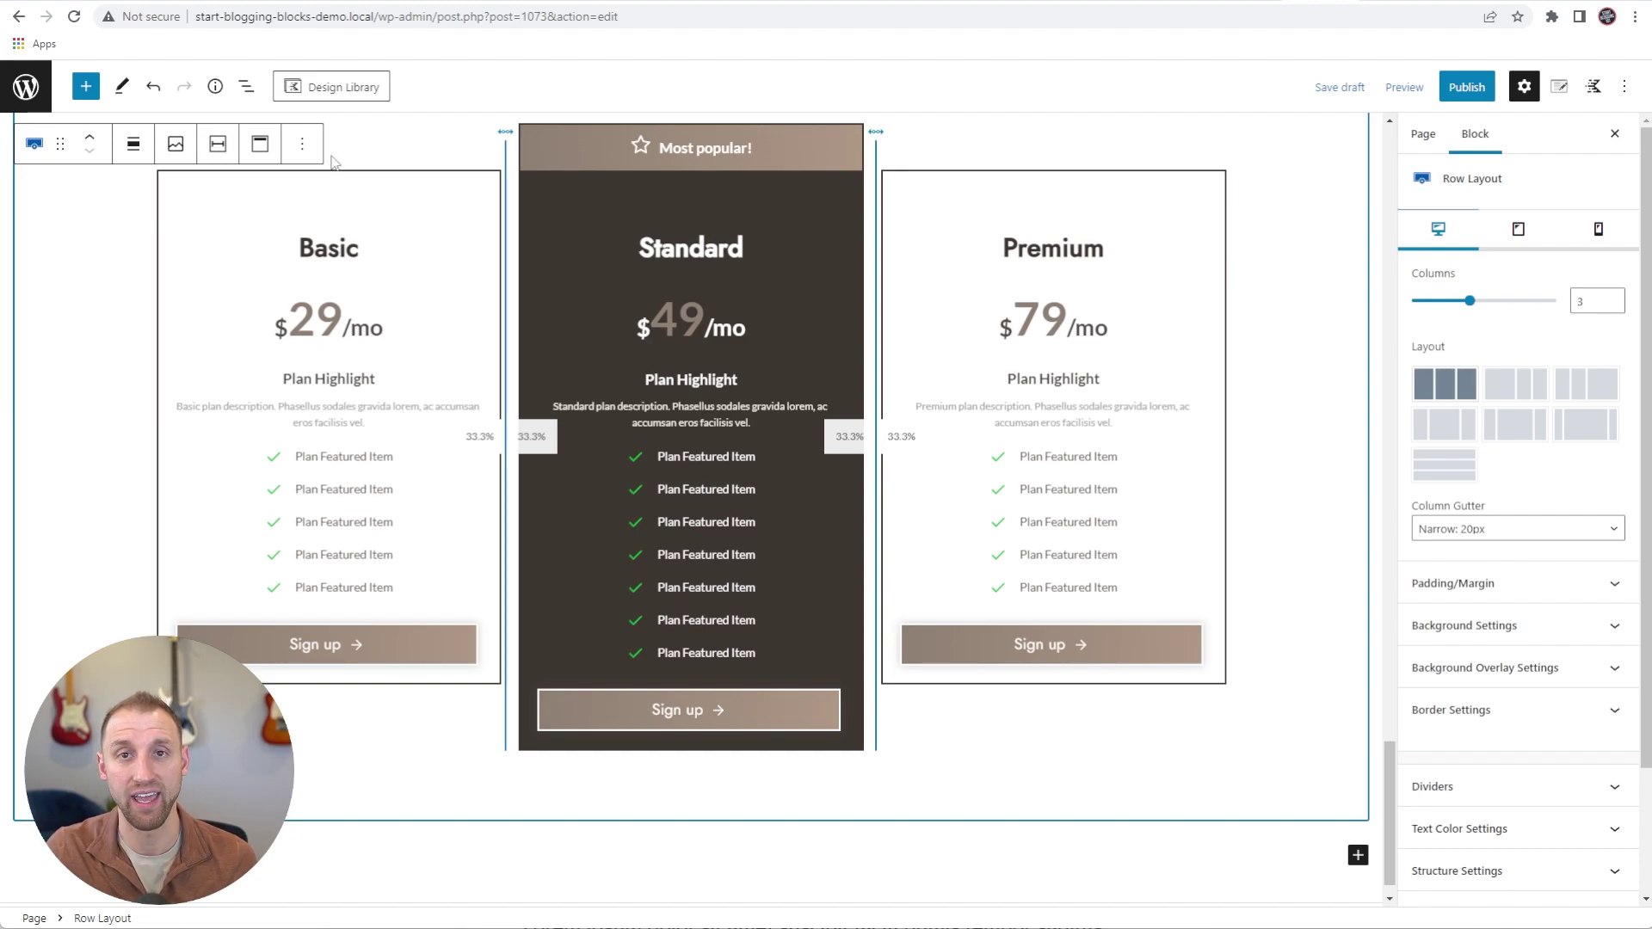
Insert the two-column 'Have Questions? We Have Answers.' FAQ design
click(330, 101)
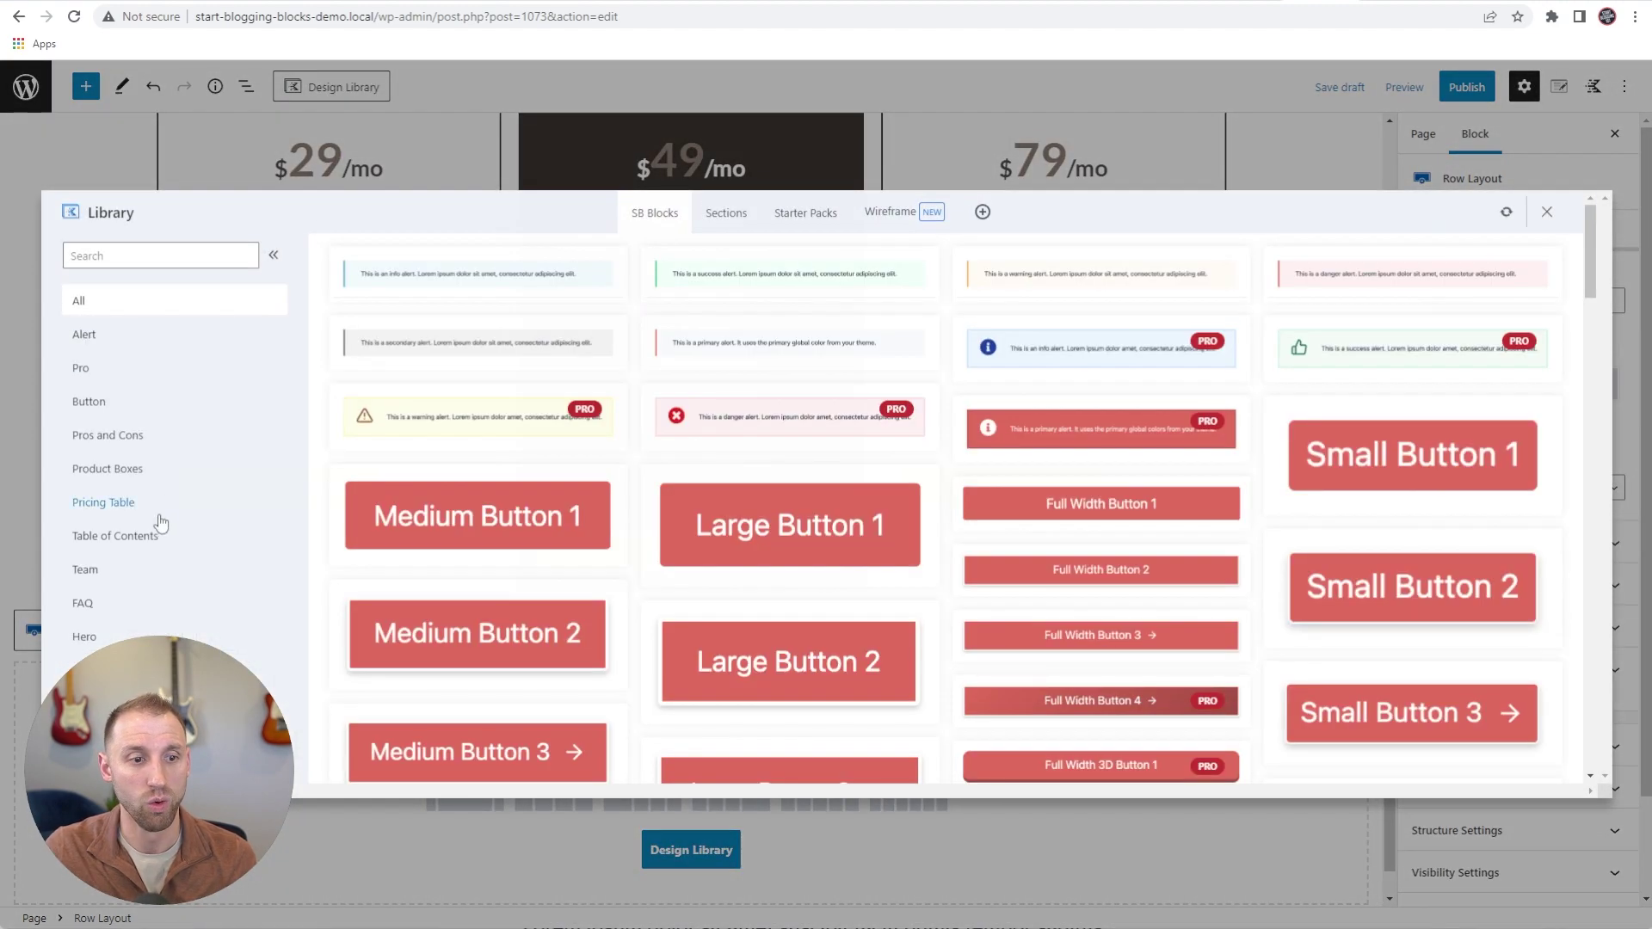
scroll(159, 520, down, 2)
click(79, 520)
scroll(680, 348, up, 2)
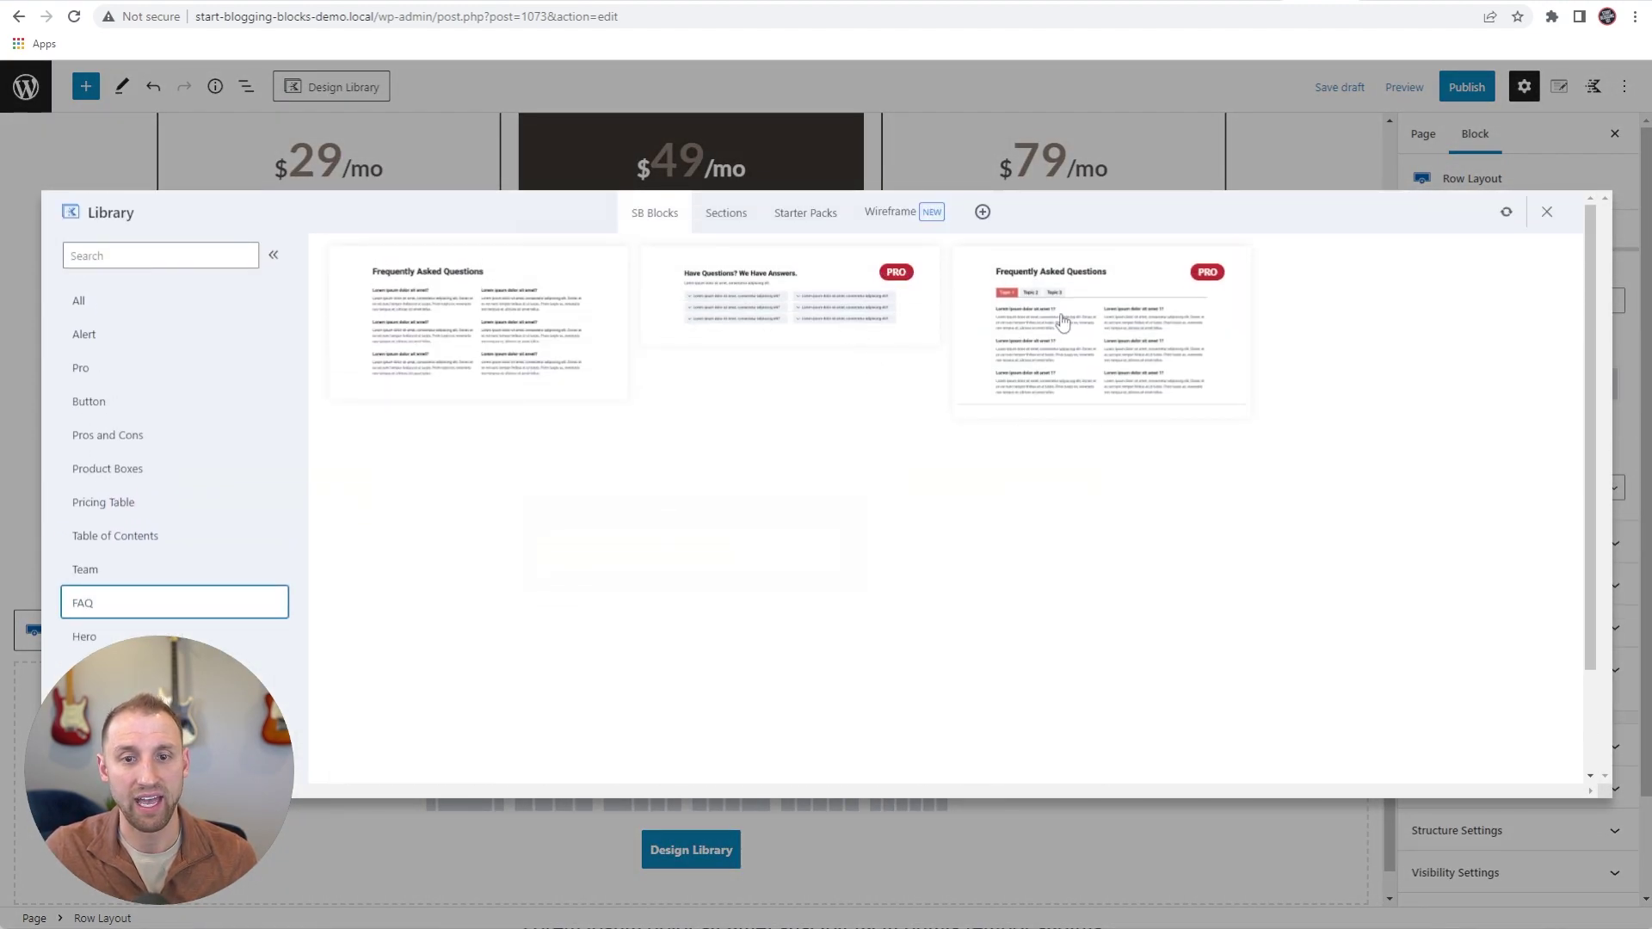
click(832, 286)
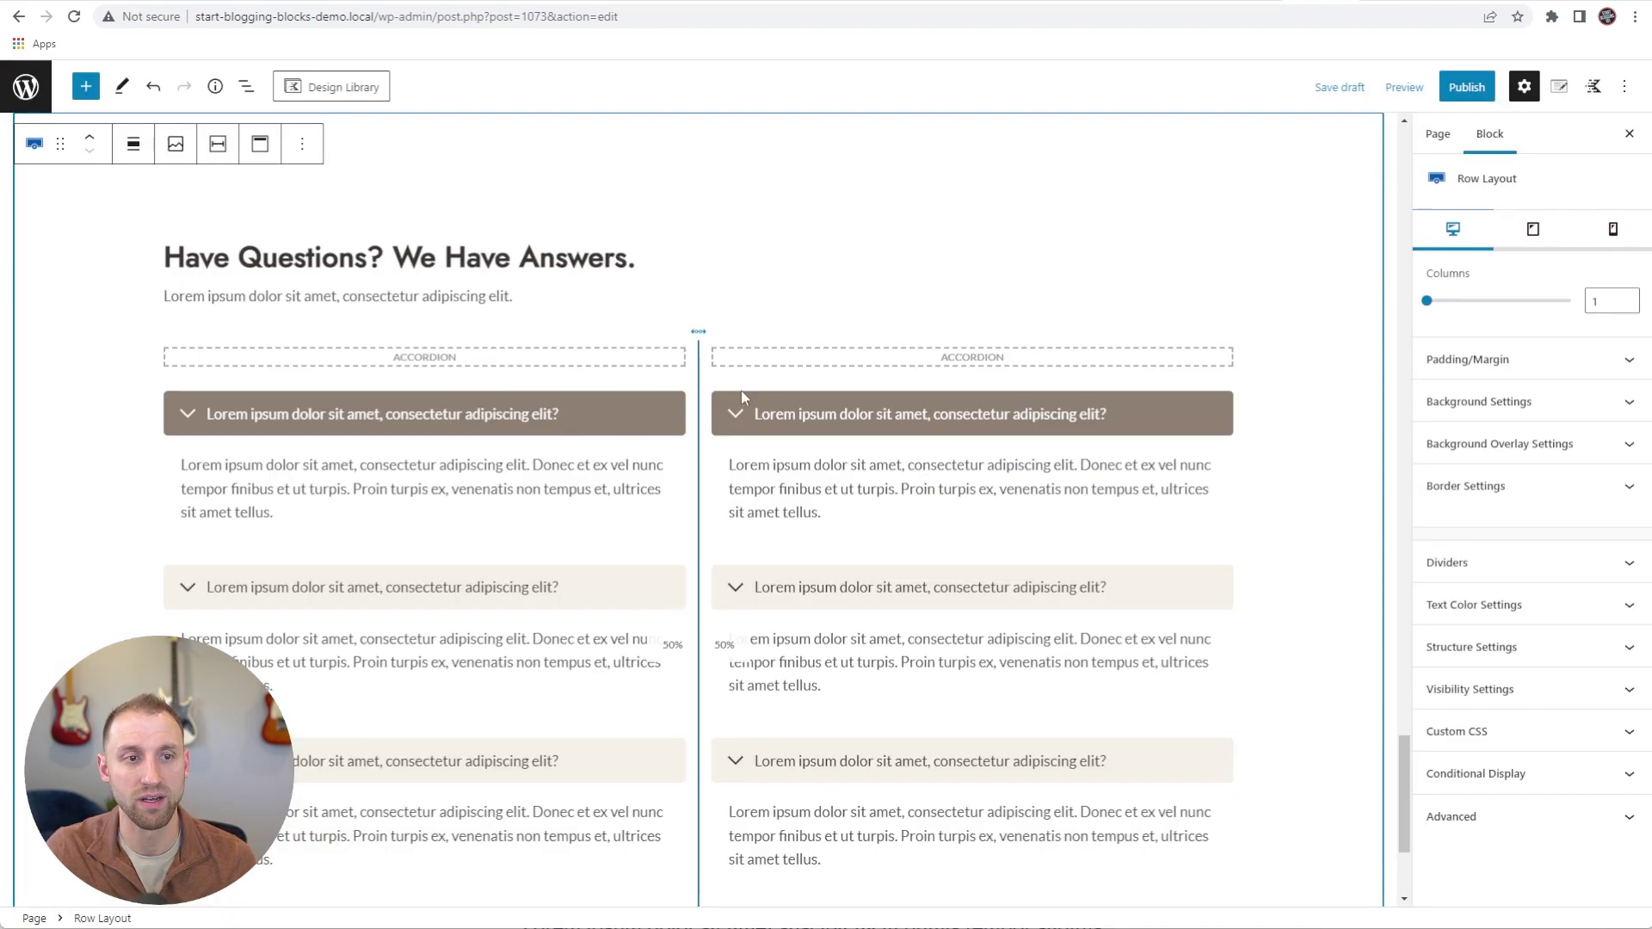
scroll(1116, 287, up, 2)
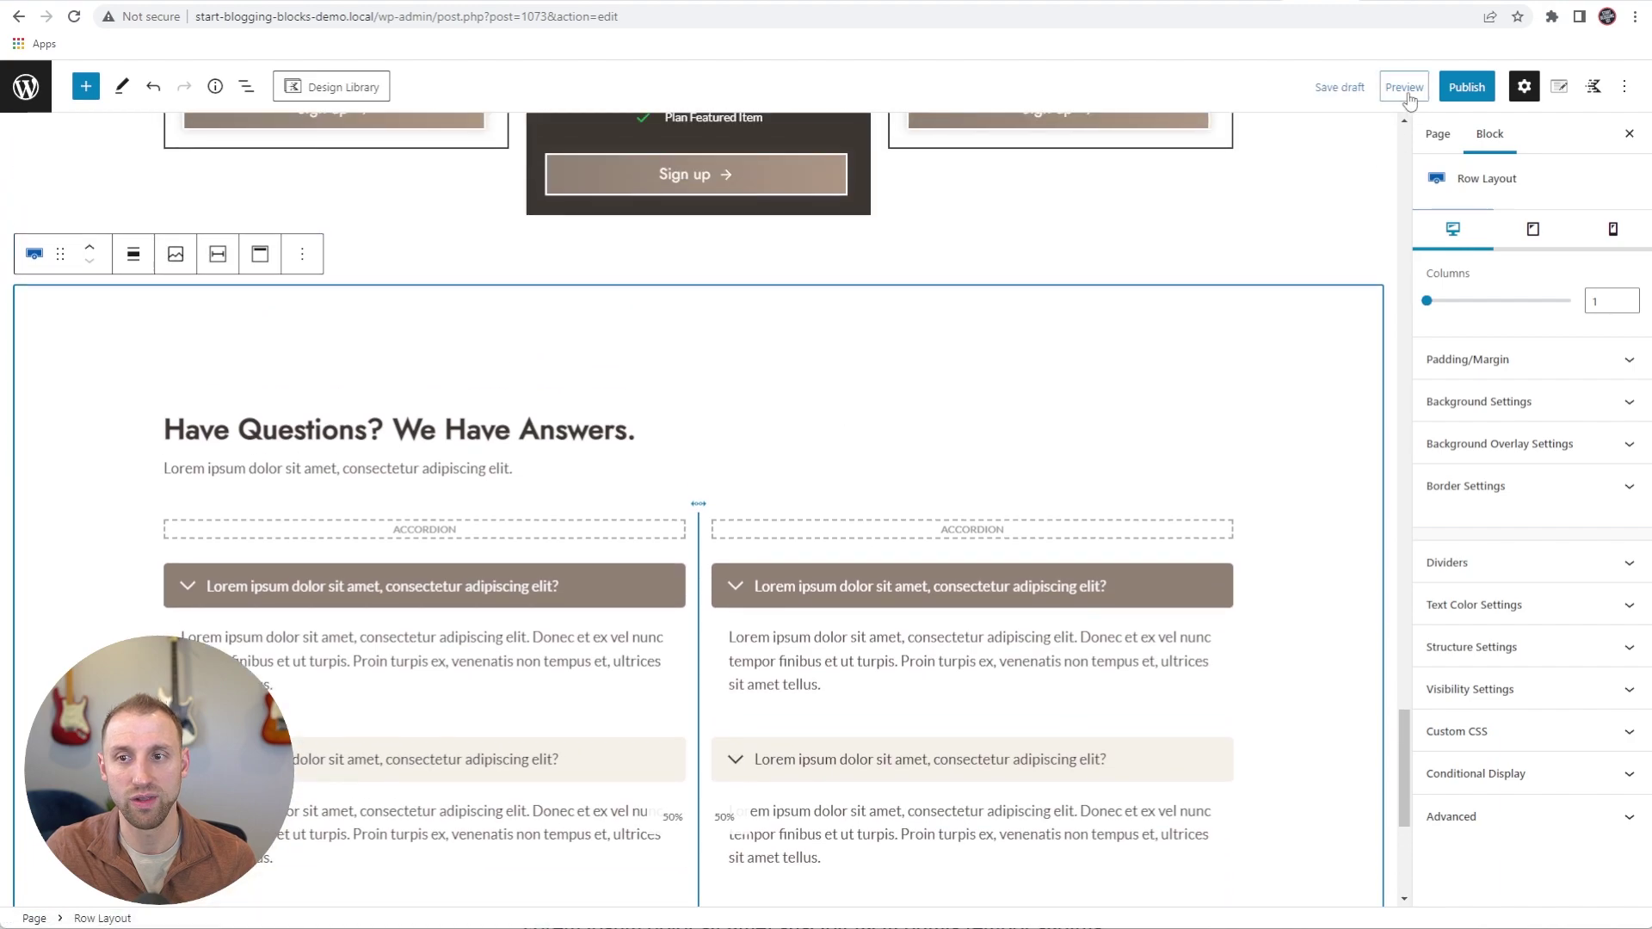
Preview the page in a new tab, scroll from hero to FAQ, then close the preview
click(1404, 87)
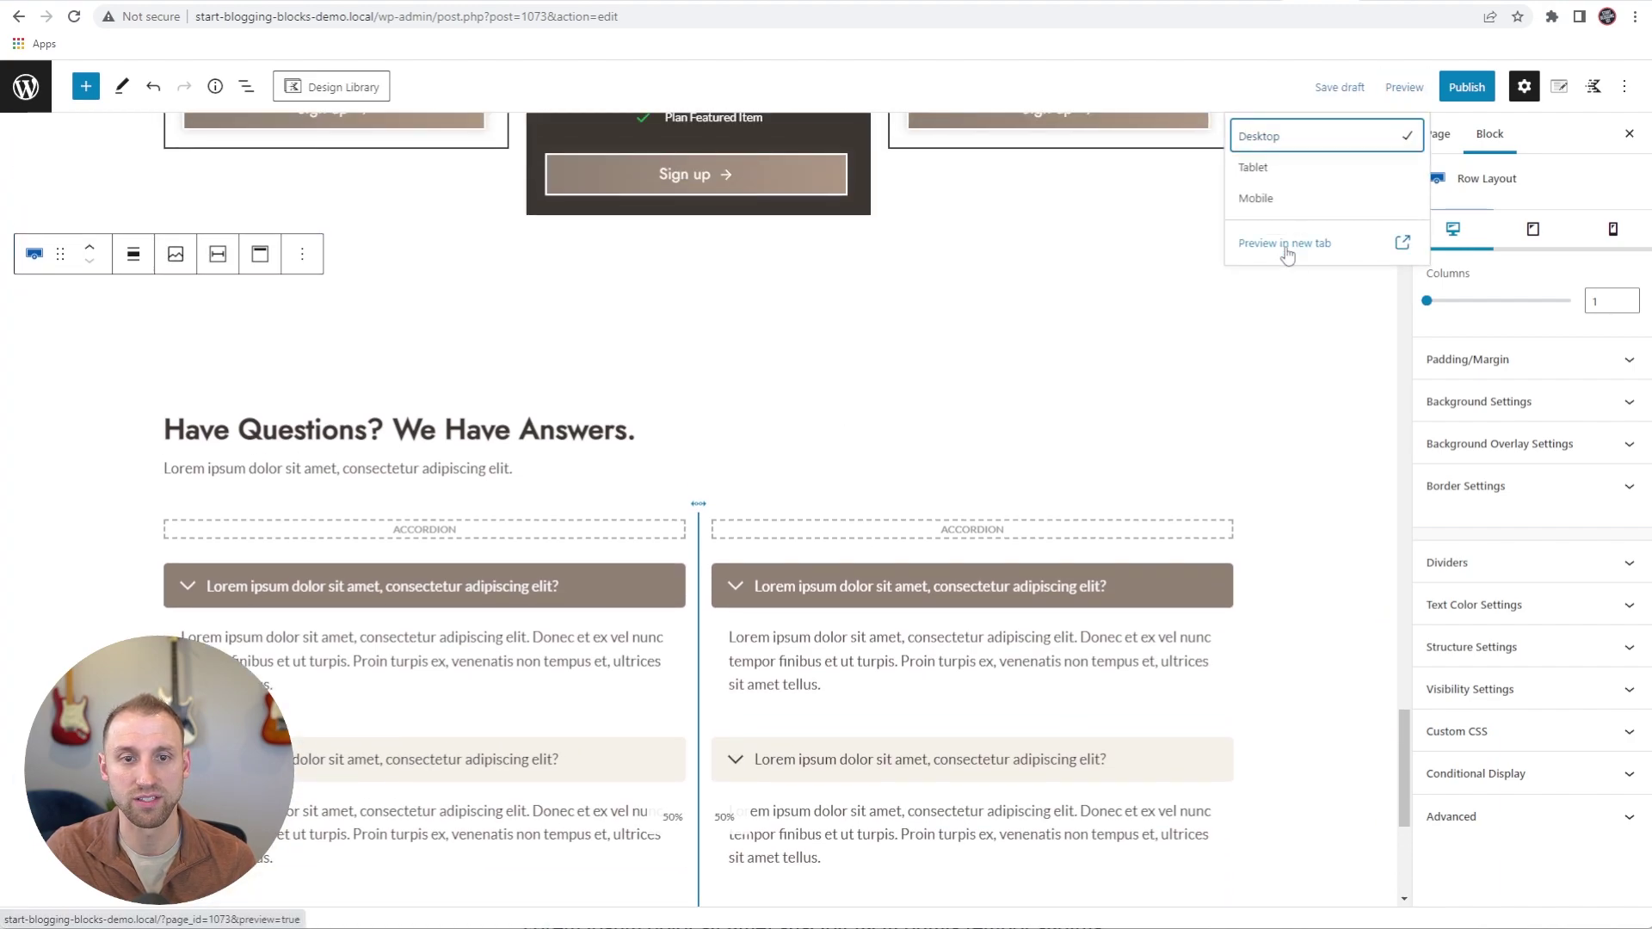
click(1287, 245)
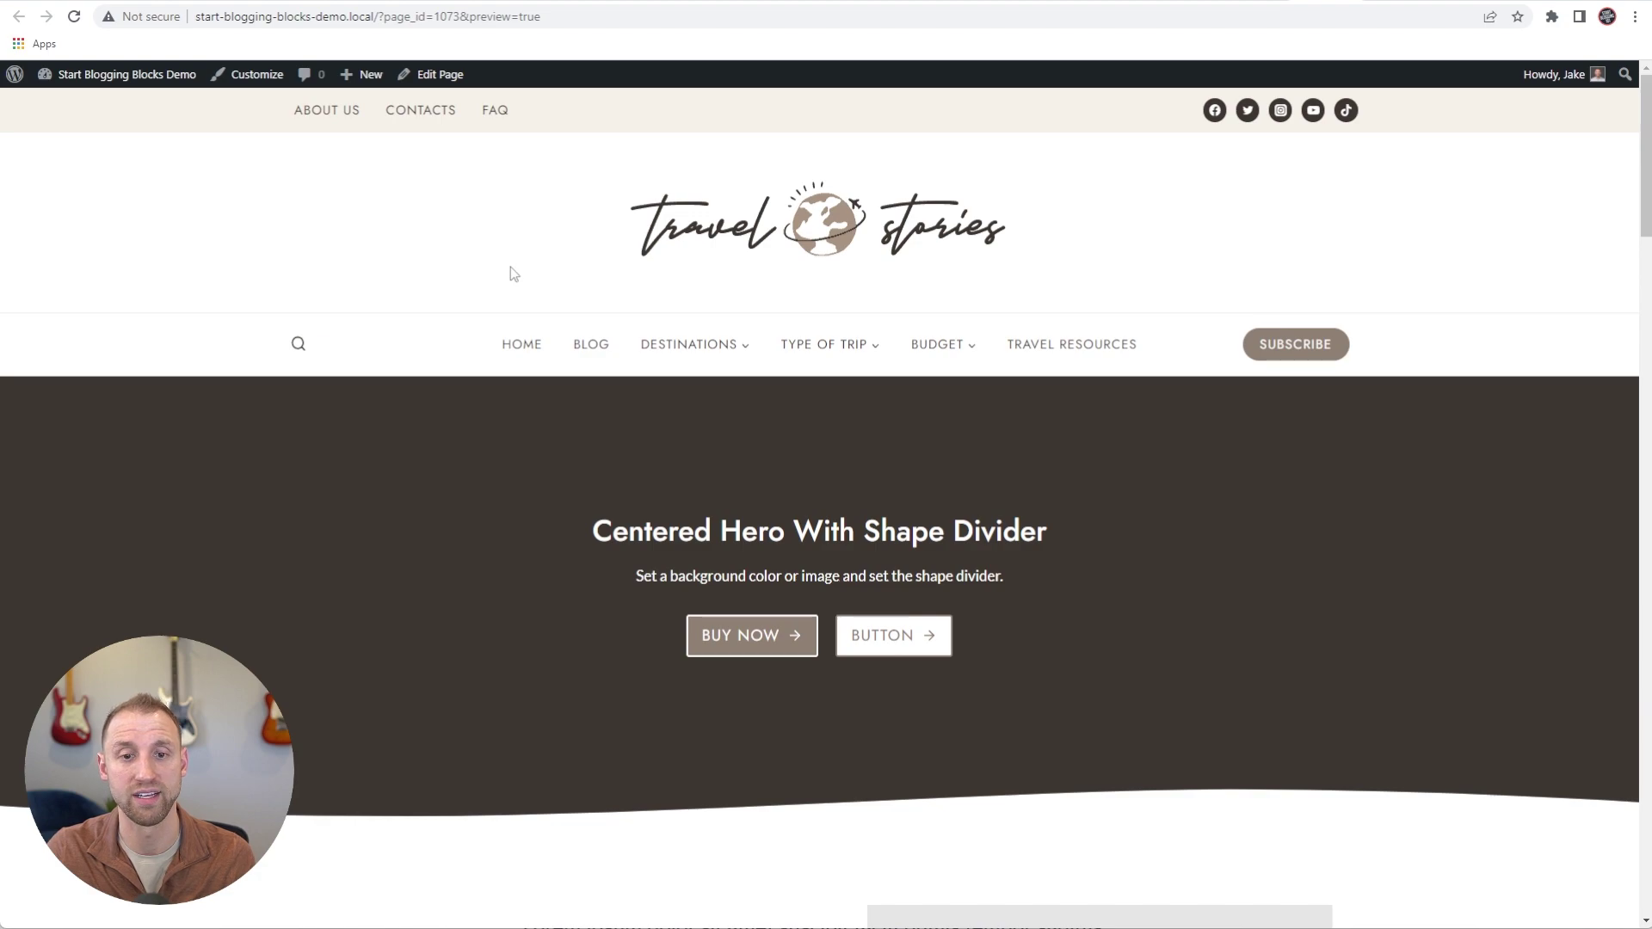
scroll(508, 269, down, 2)
scroll(819, 339, down, 6)
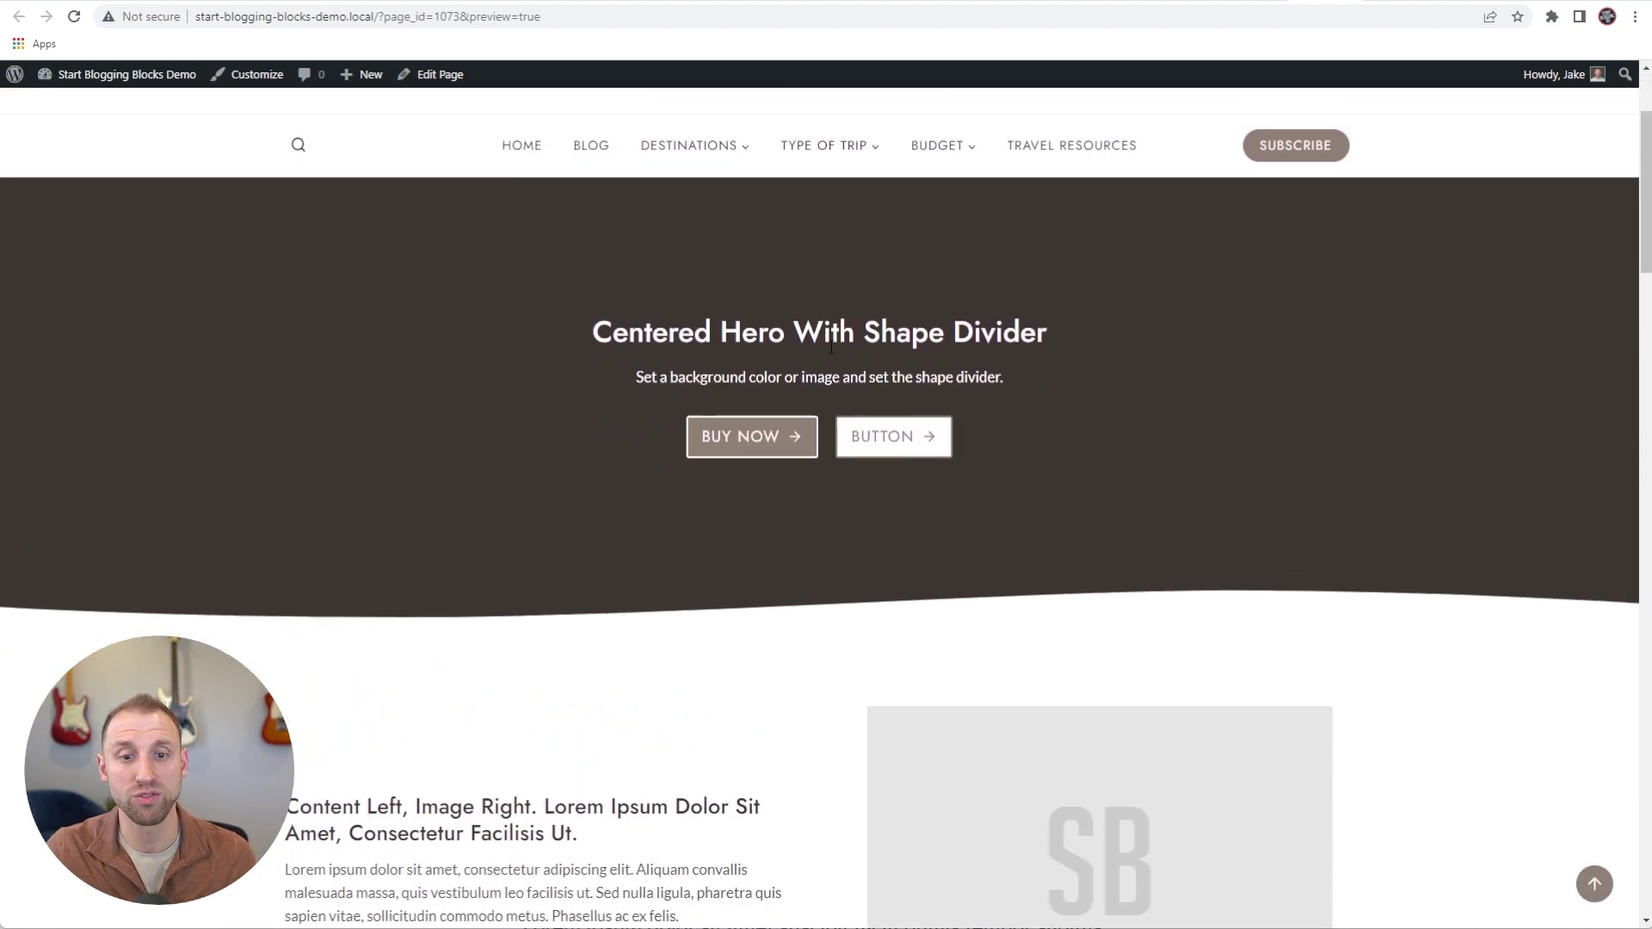
scroll(905, 388, down, 14)
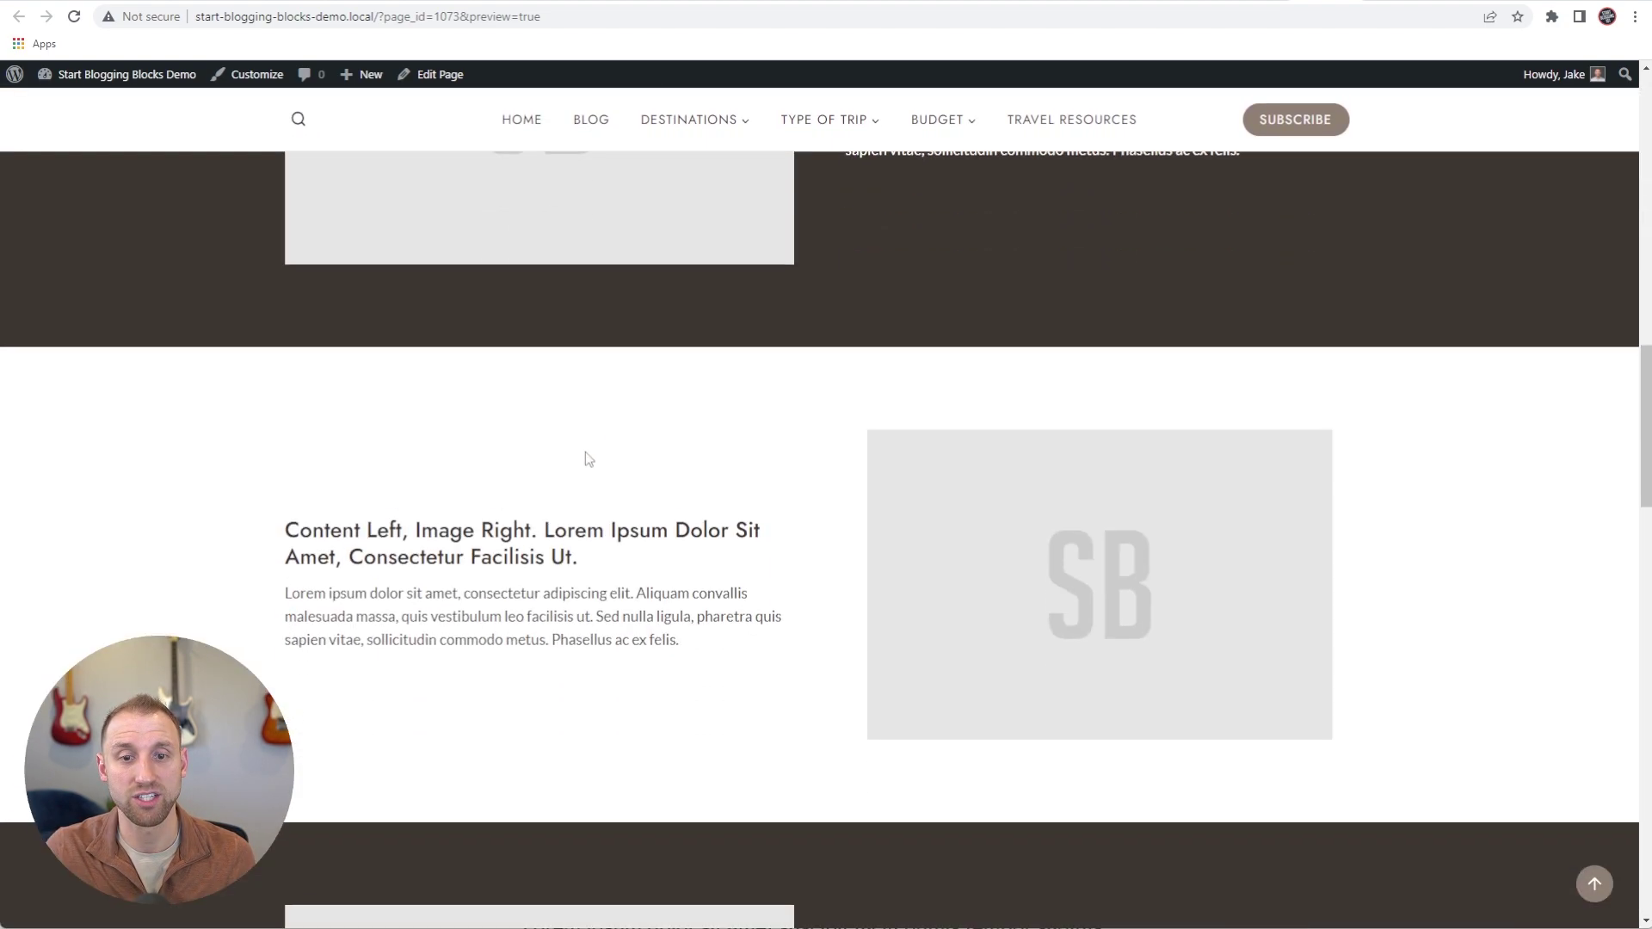
scroll(561, 437, down, 7)
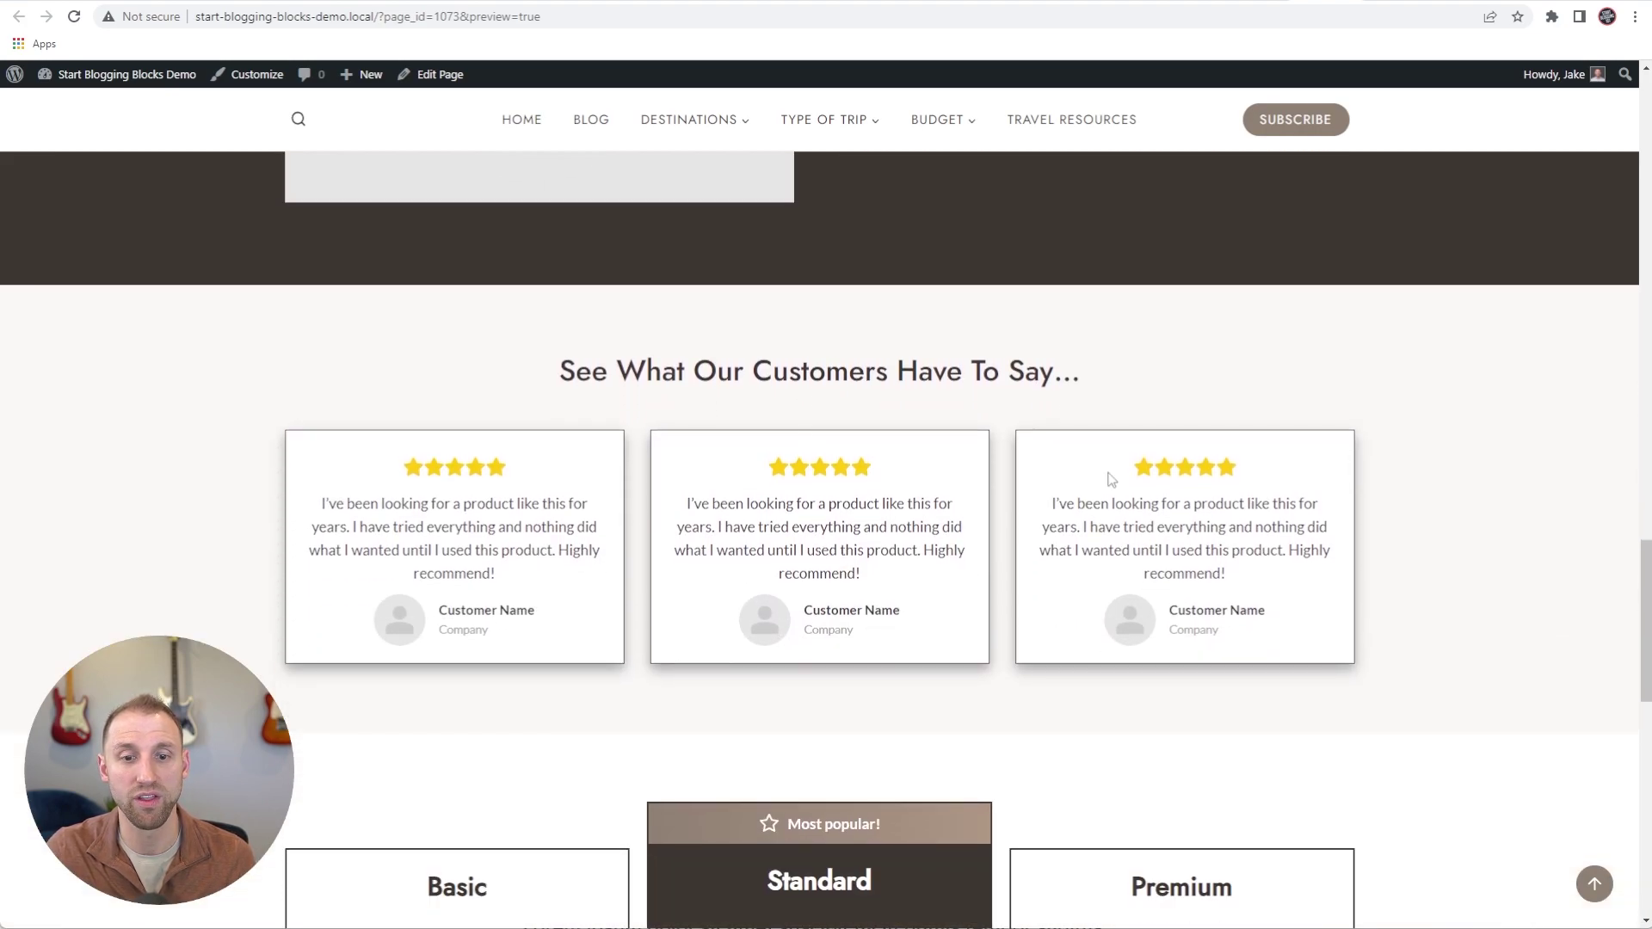
scroll(831, 600, down, 1)
scroll(829, 594, down, 7)
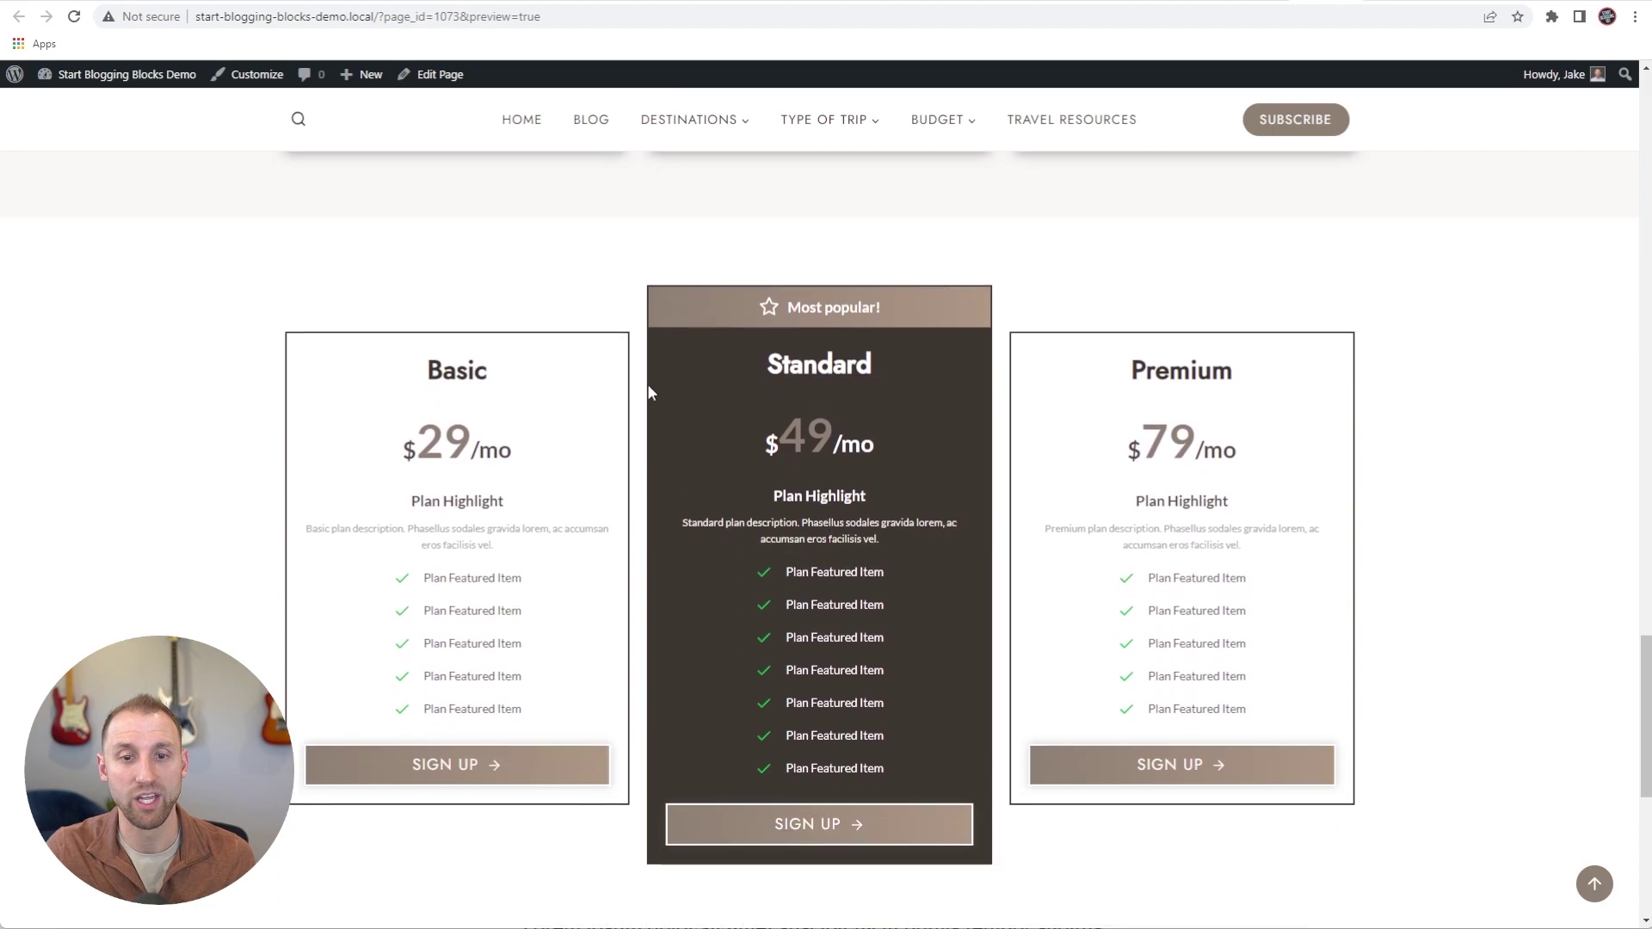
scroll(967, 376, up, 1)
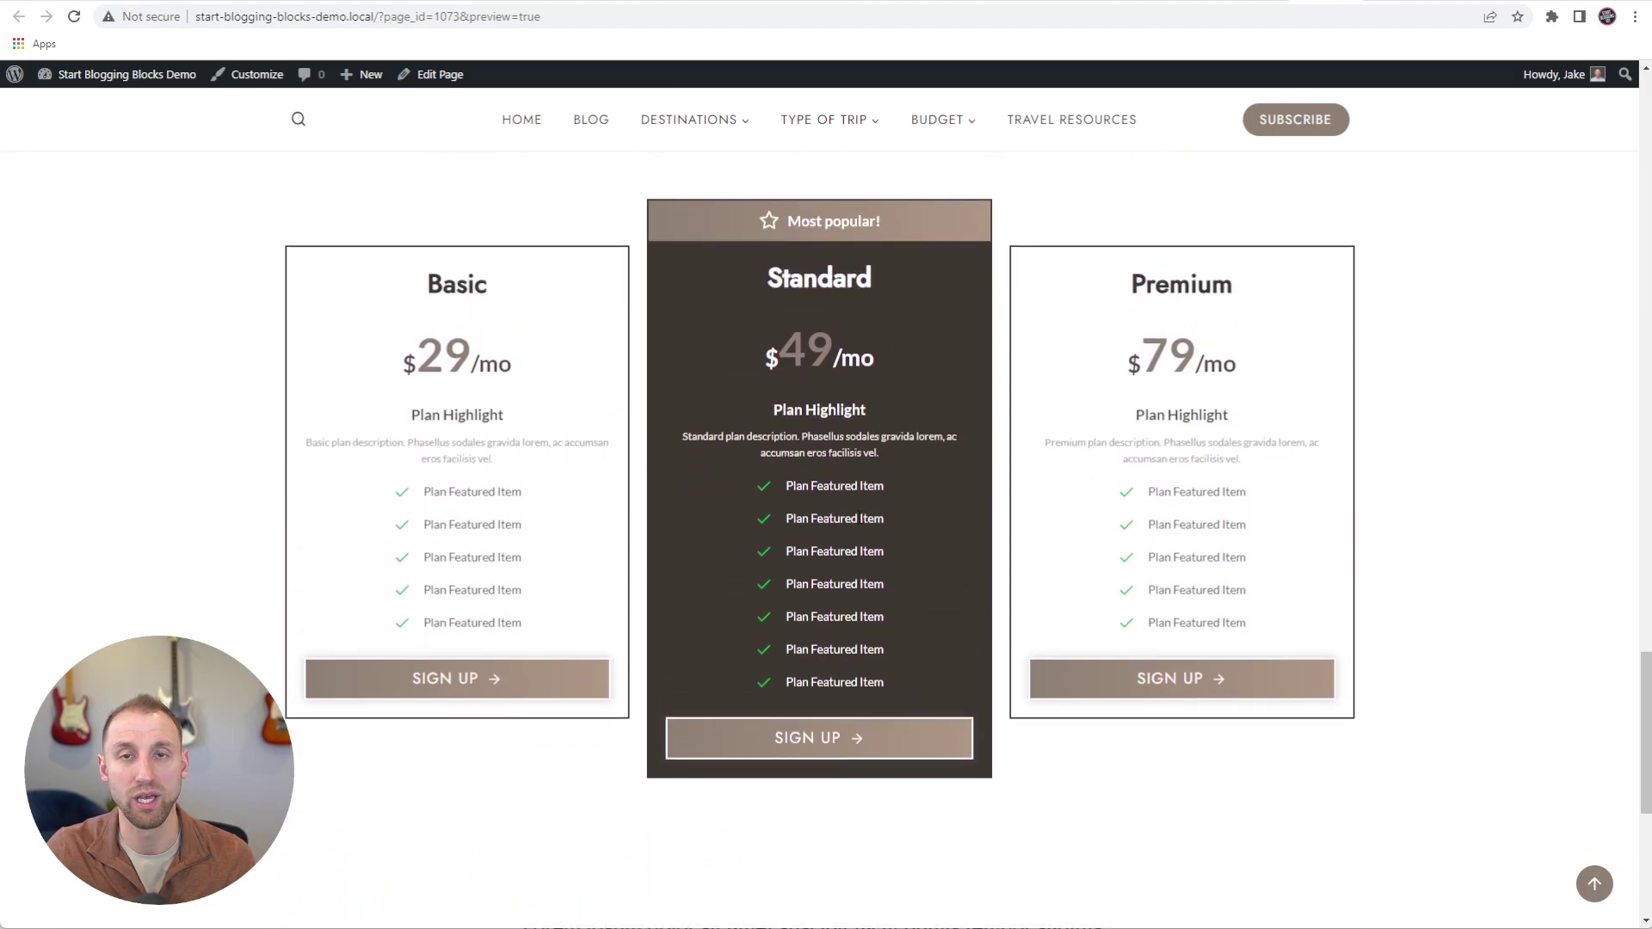
scroll(864, 464, down, 5)
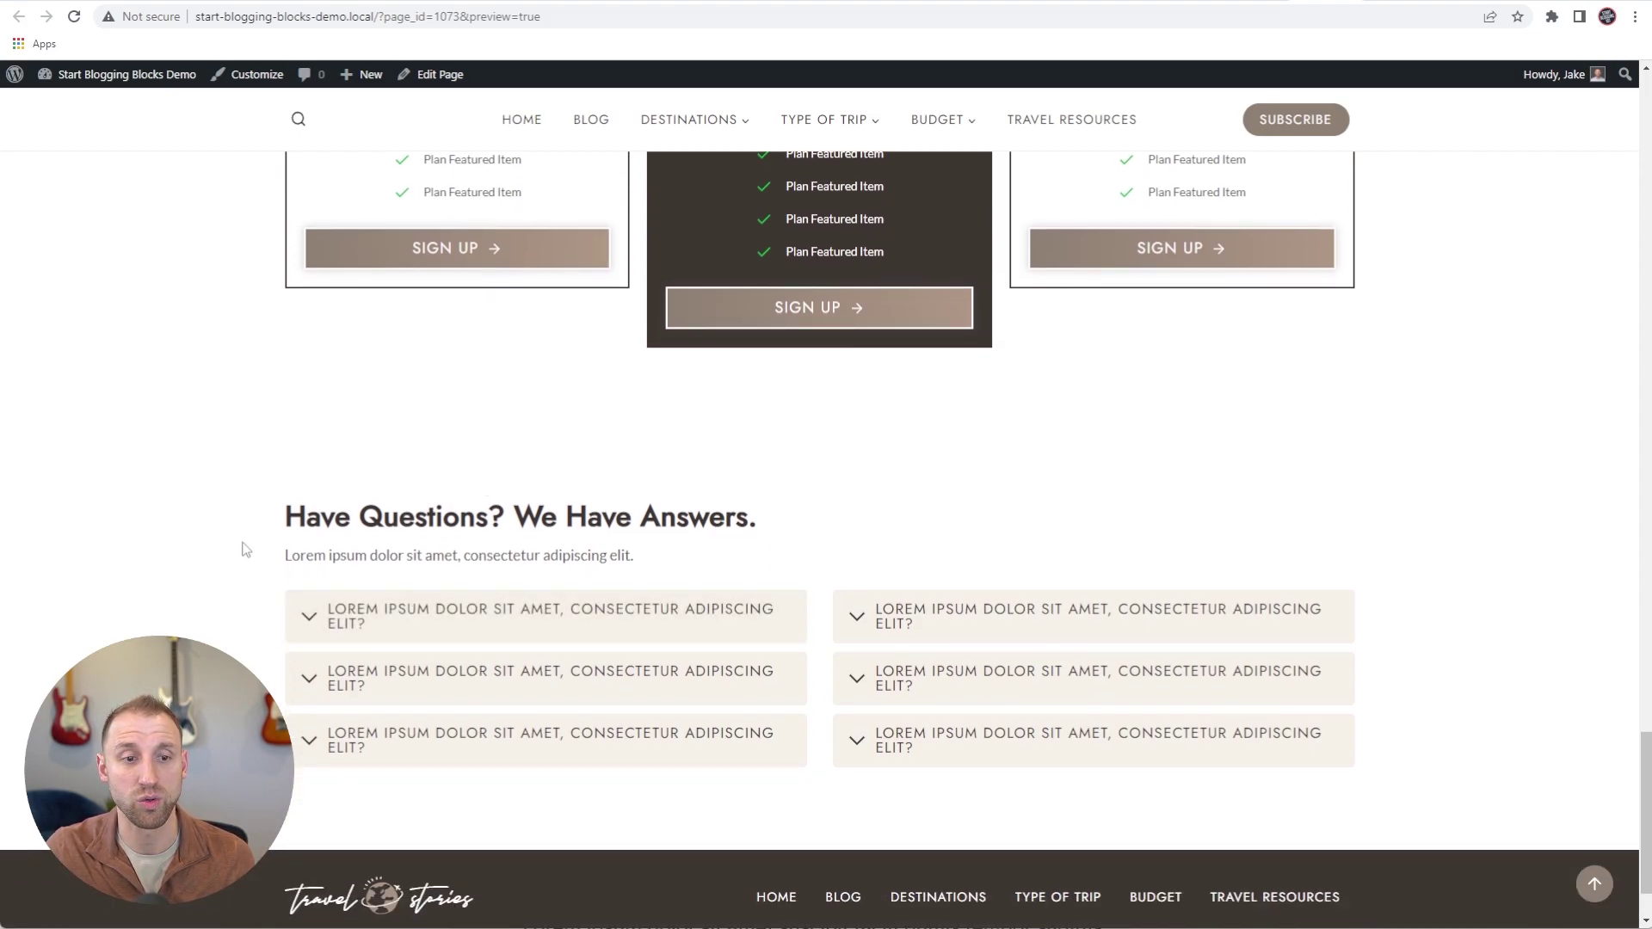
scroll(397, 667, up, 2)
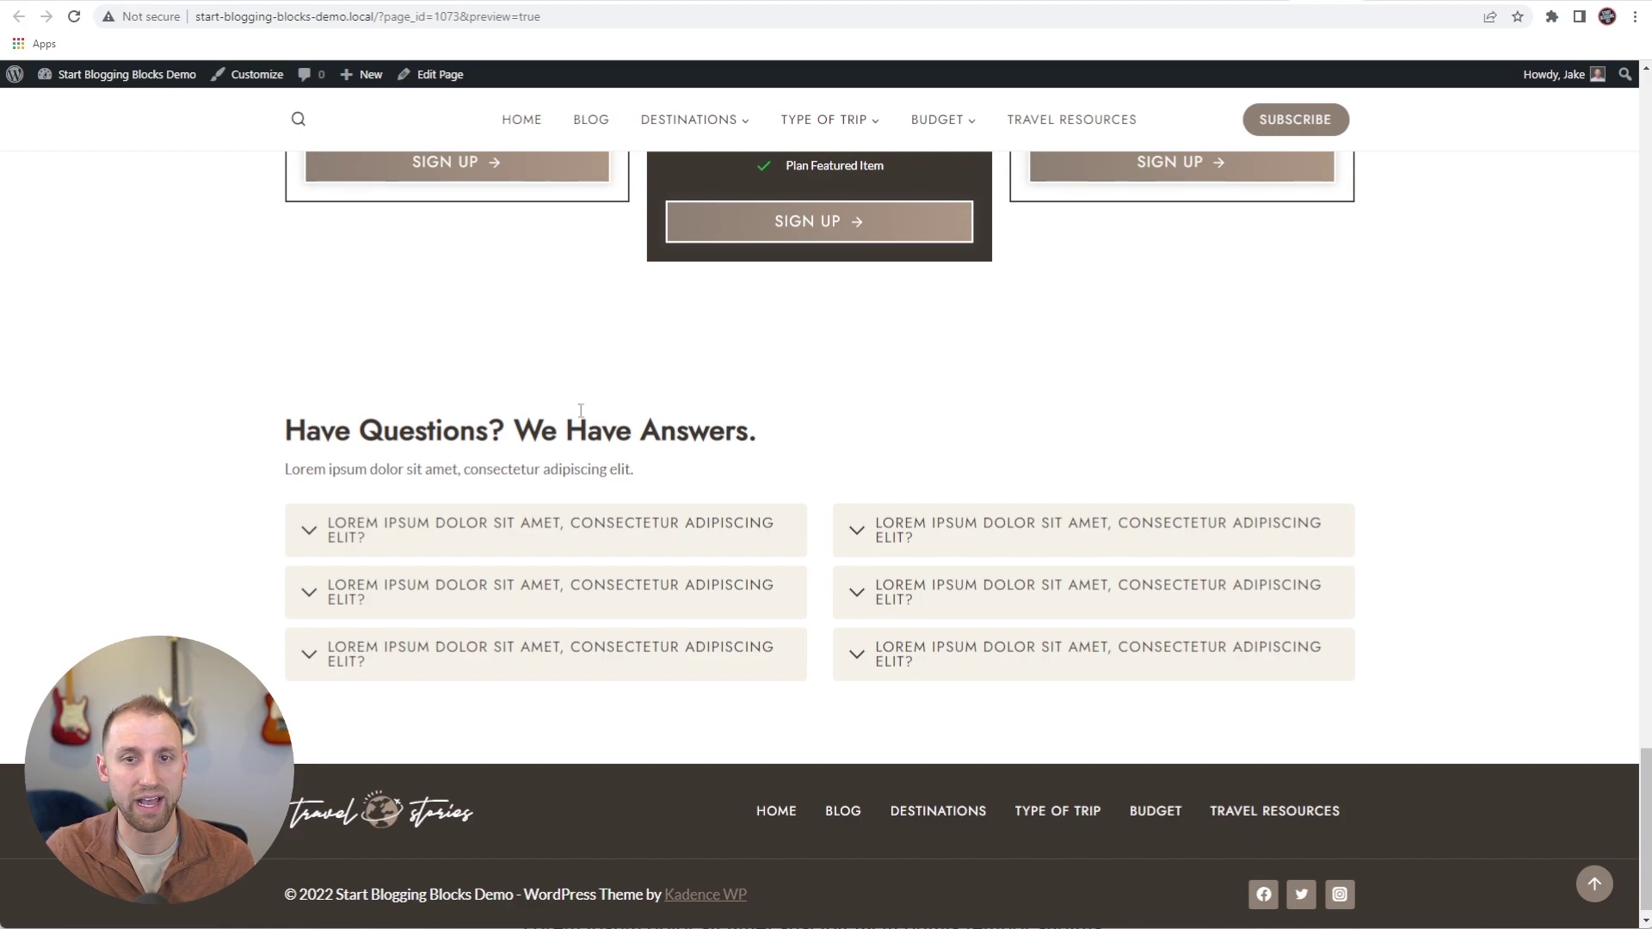
key(ctrl+w)
scroll(301, 479, down, 2)
Set the FAQ Row Layout background colour to FAF7F6 and preview the updated page in a new tab
click(92, 400)
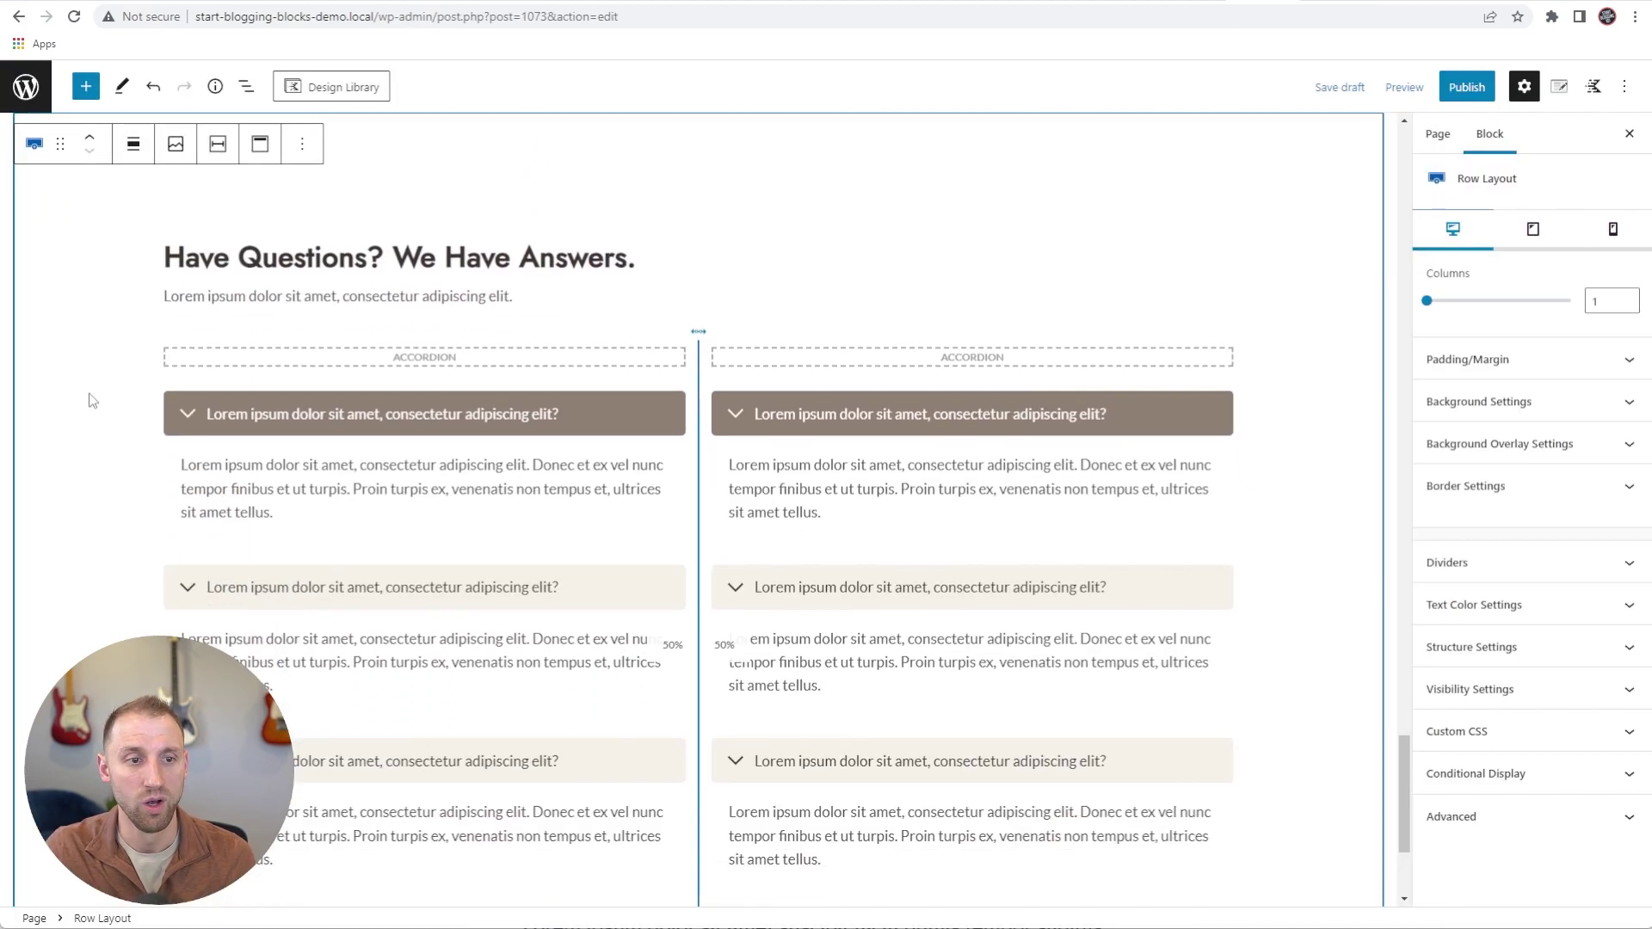
click(1524, 417)
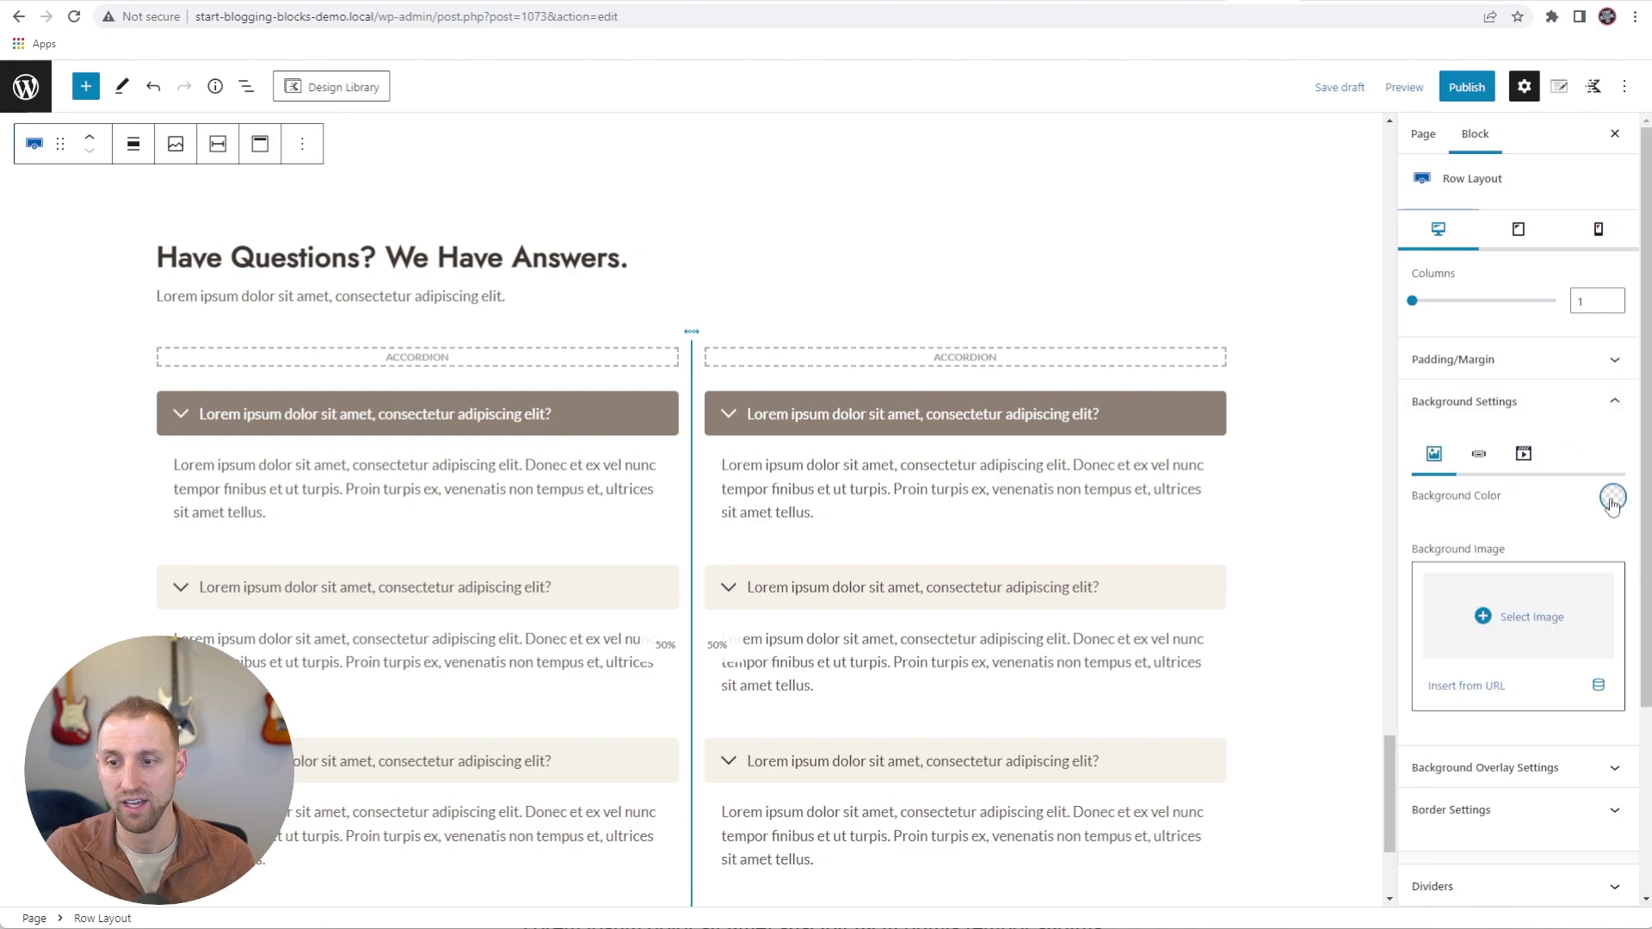
click(1612, 496)
click(1573, 450)
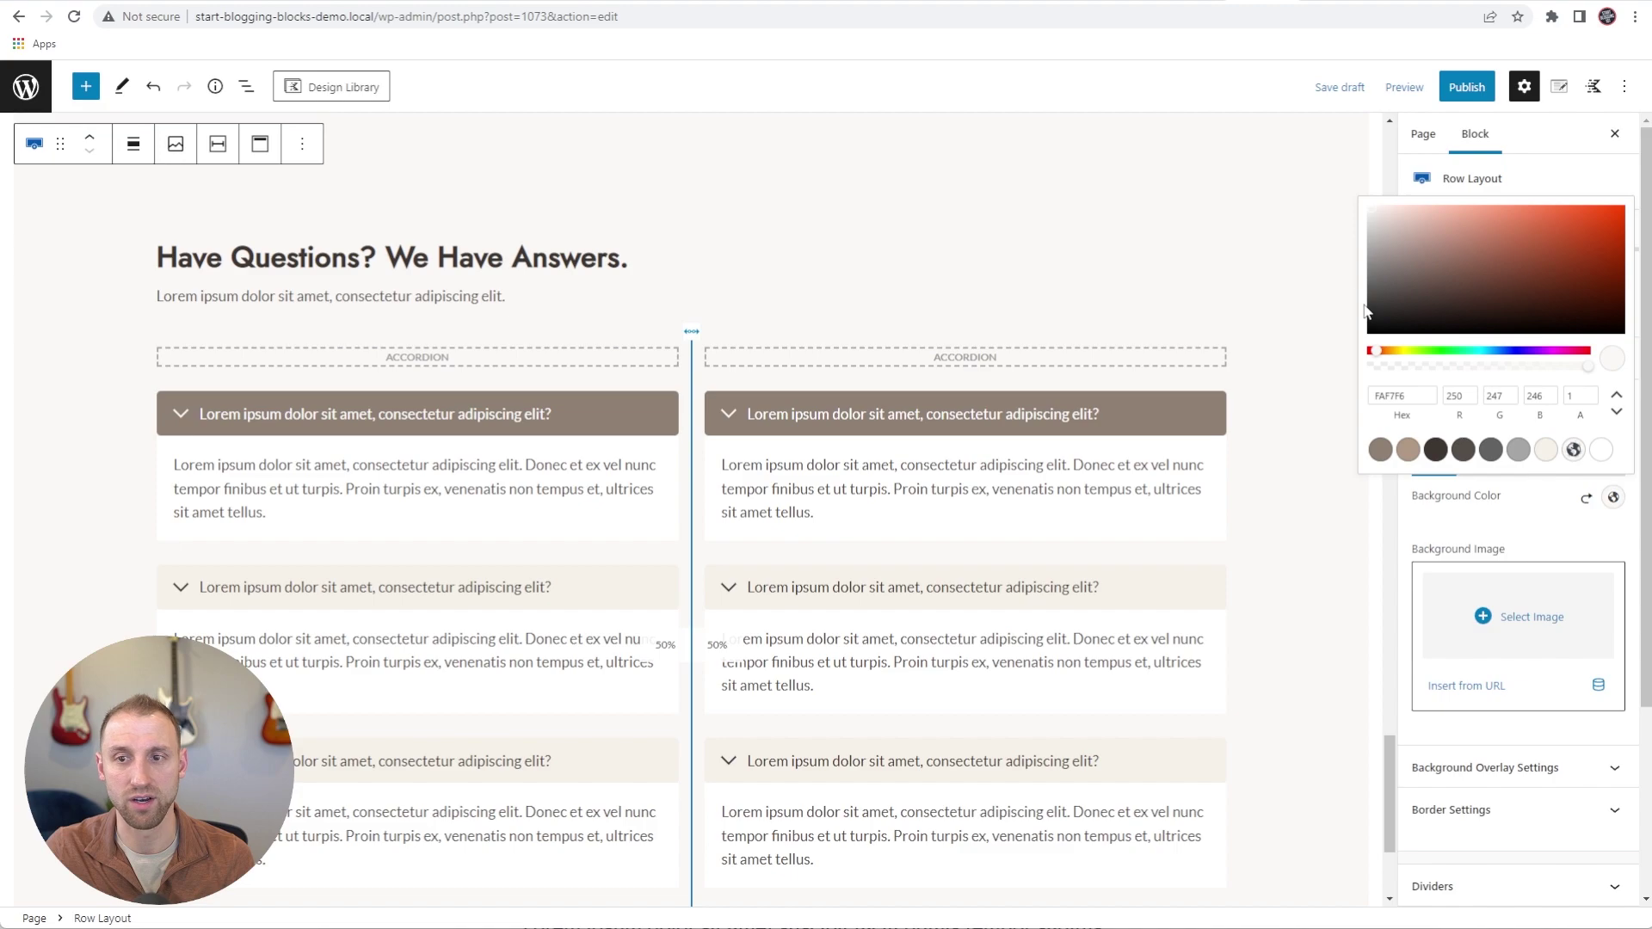
click(1403, 87)
click(1340, 240)
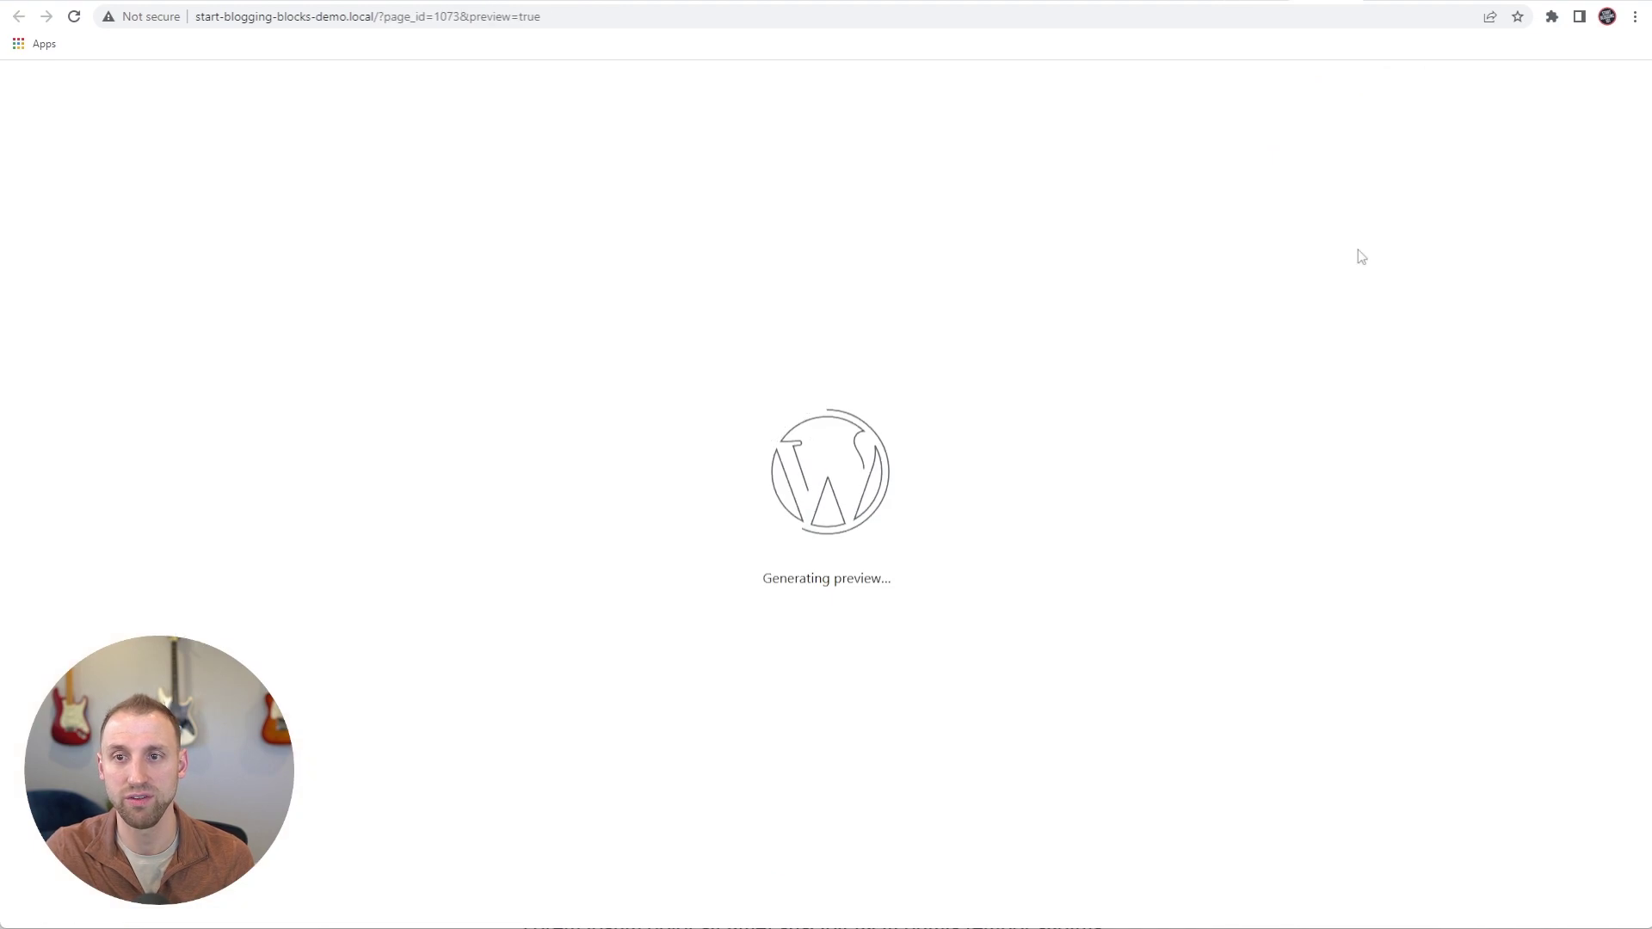
On the desktop preview, expand the left column's second FAQ and the right column's first and last FAQs
scroll(1209, 382, down, 10)
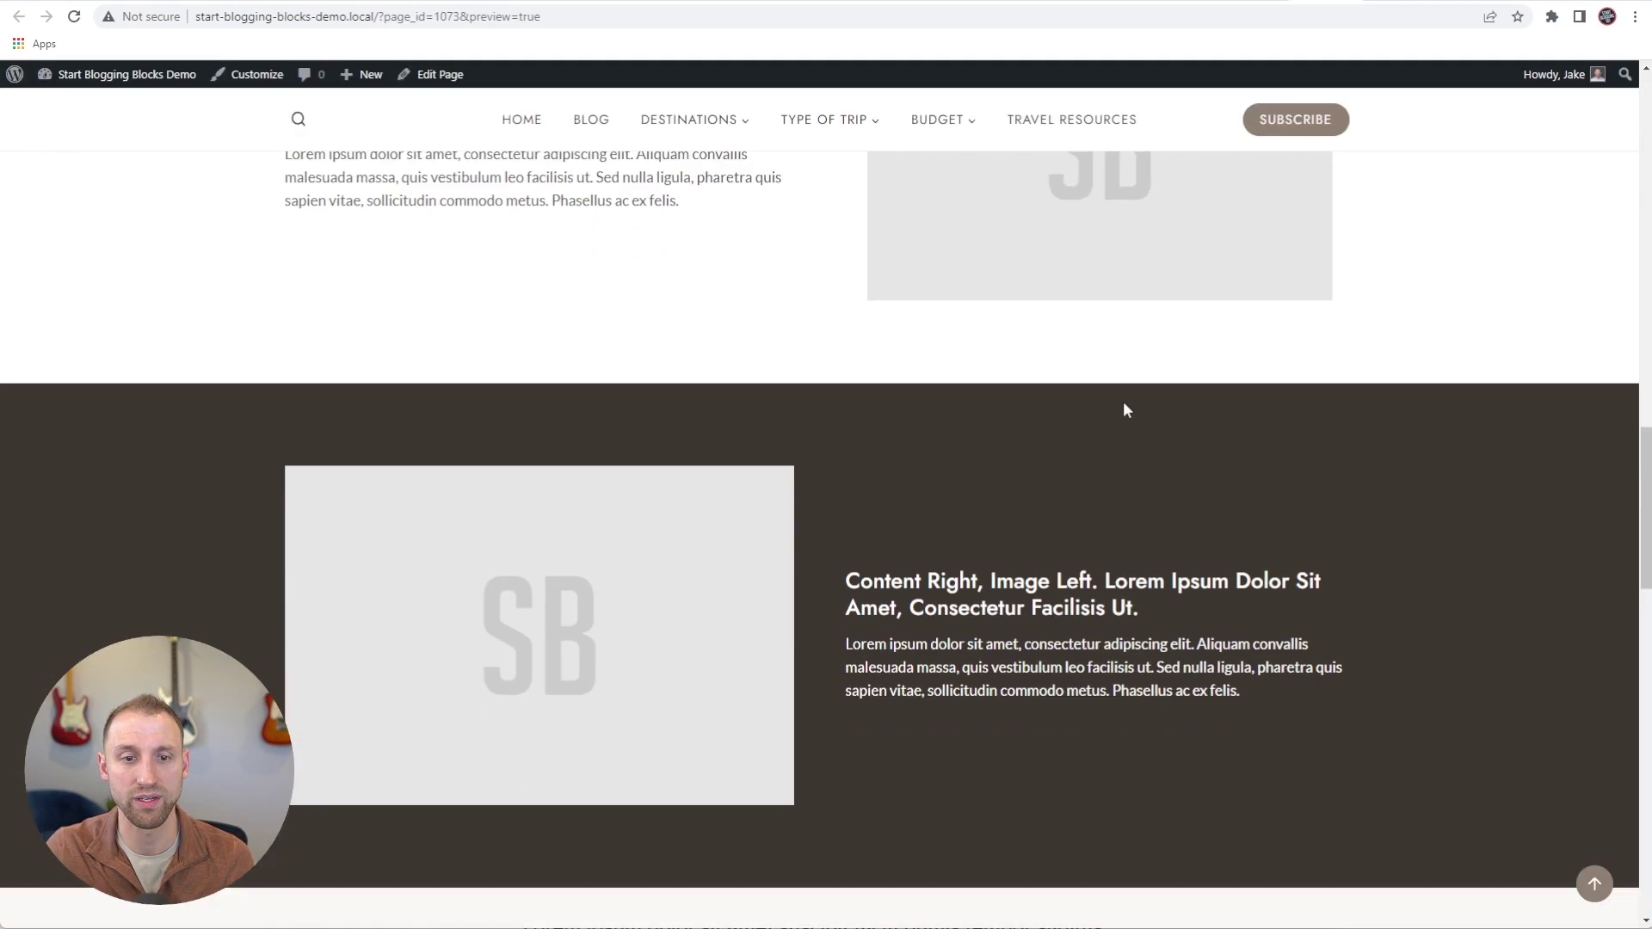
scroll(943, 419, down, 12)
scroll(229, 376, up, 2)
scroll(255, 605, down, 5)
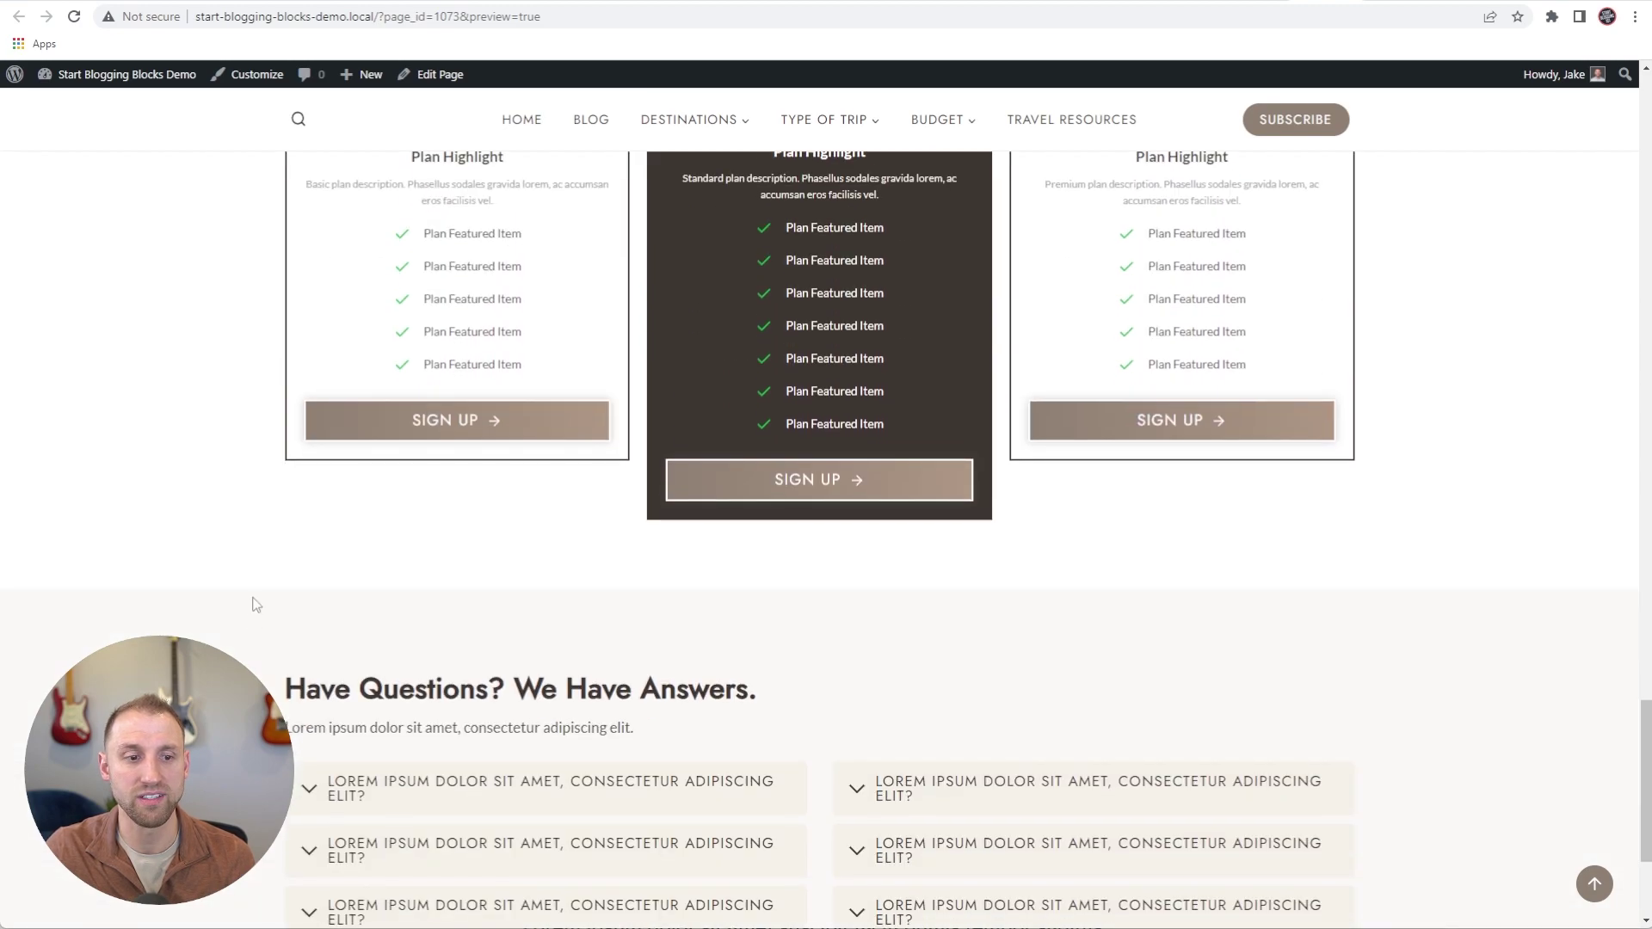
scroll(256, 605, down, 3)
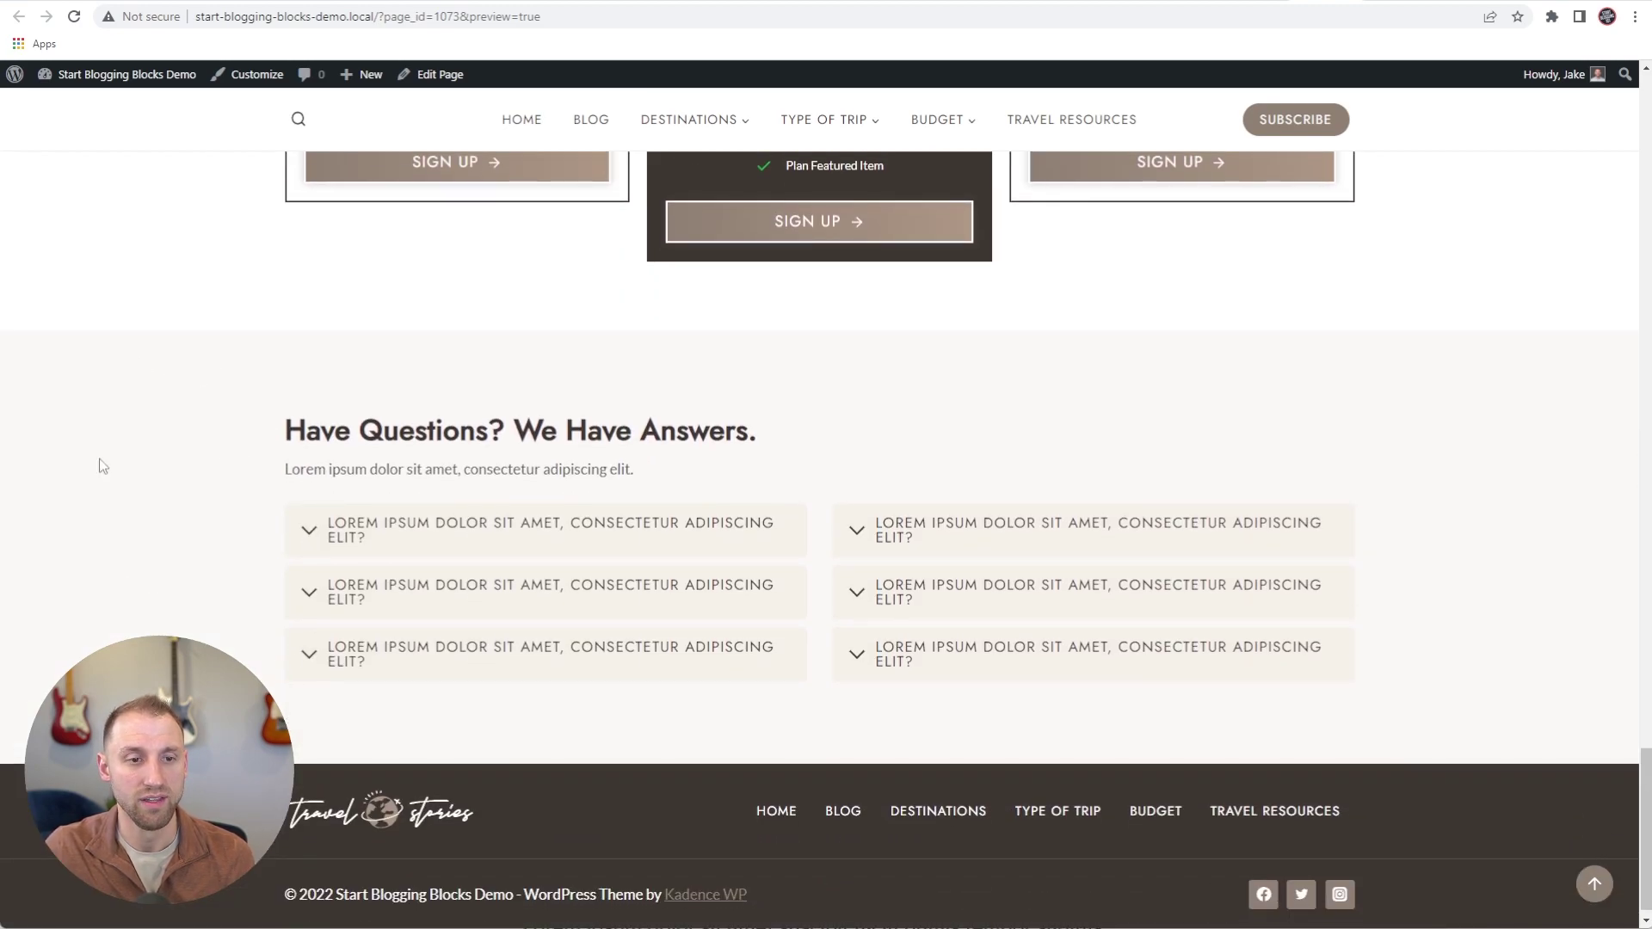
click(551, 602)
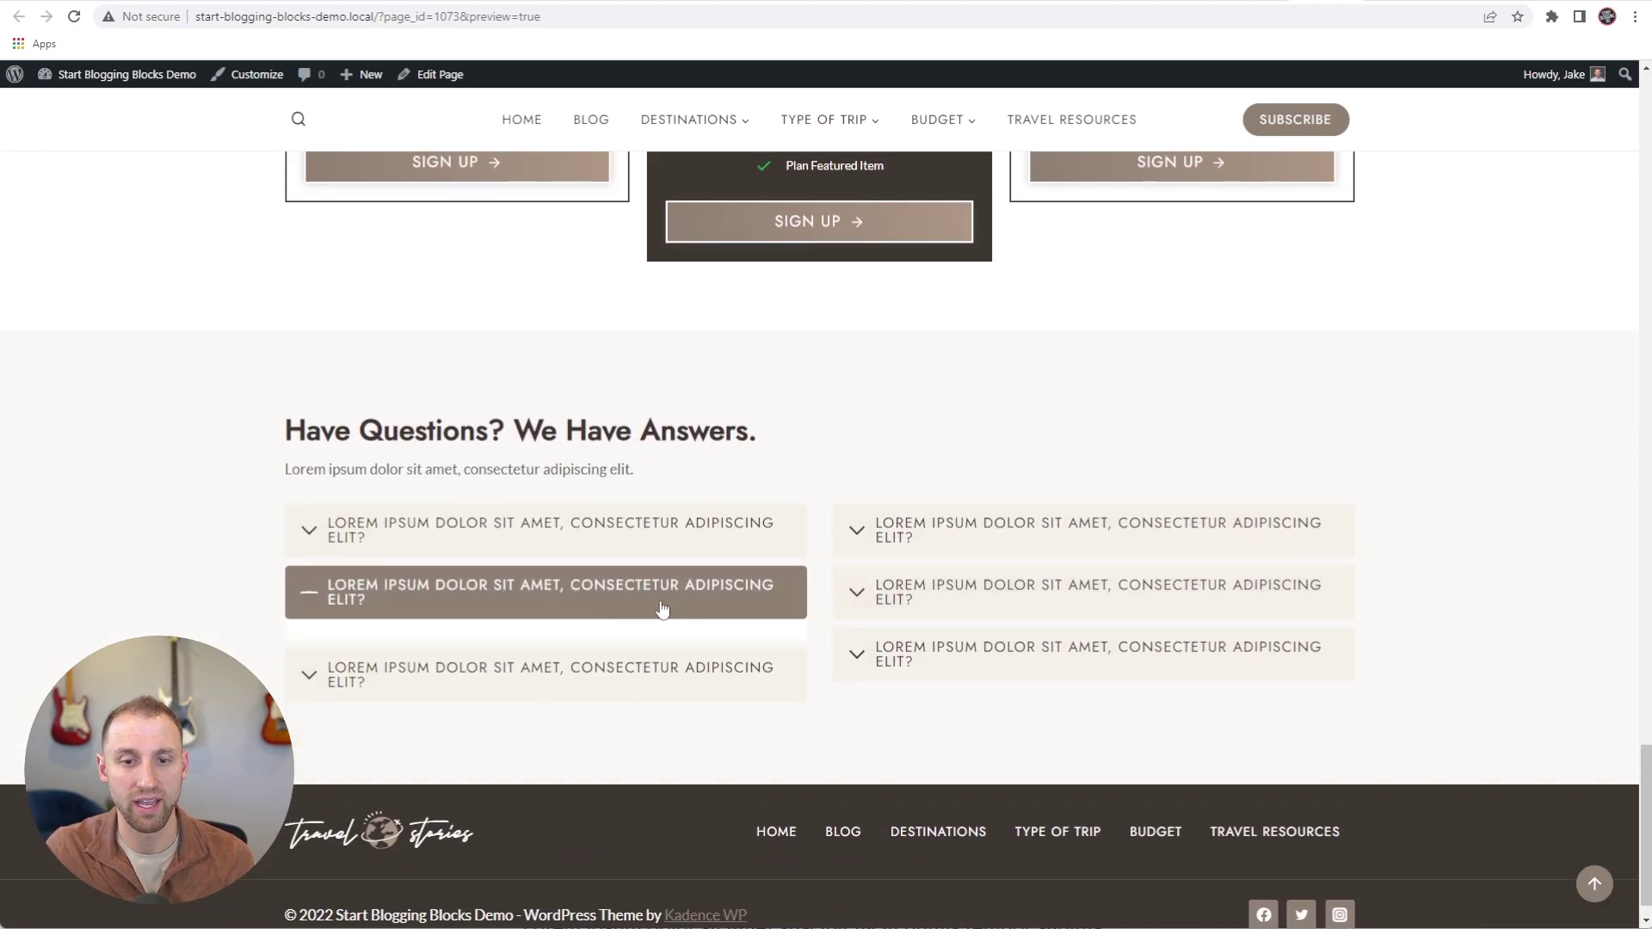
click(955, 534)
click(1032, 749)
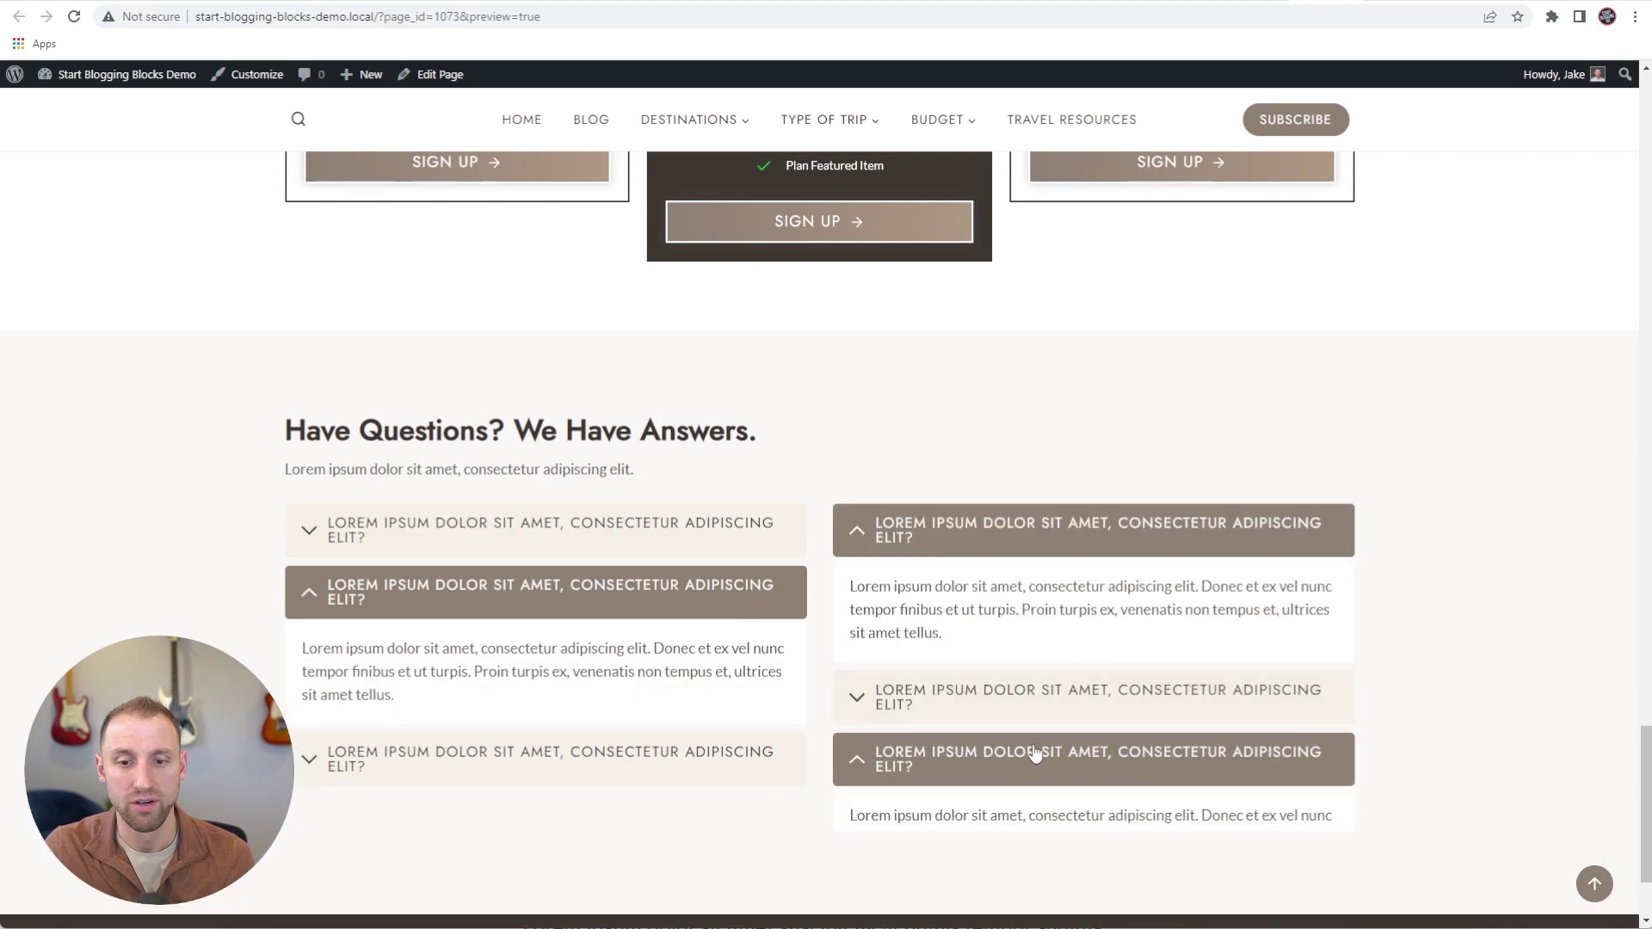
Collapse the three open FAQ answers again, right column first, then the left
scroll(946, 654, down, 2)
click(912, 588)
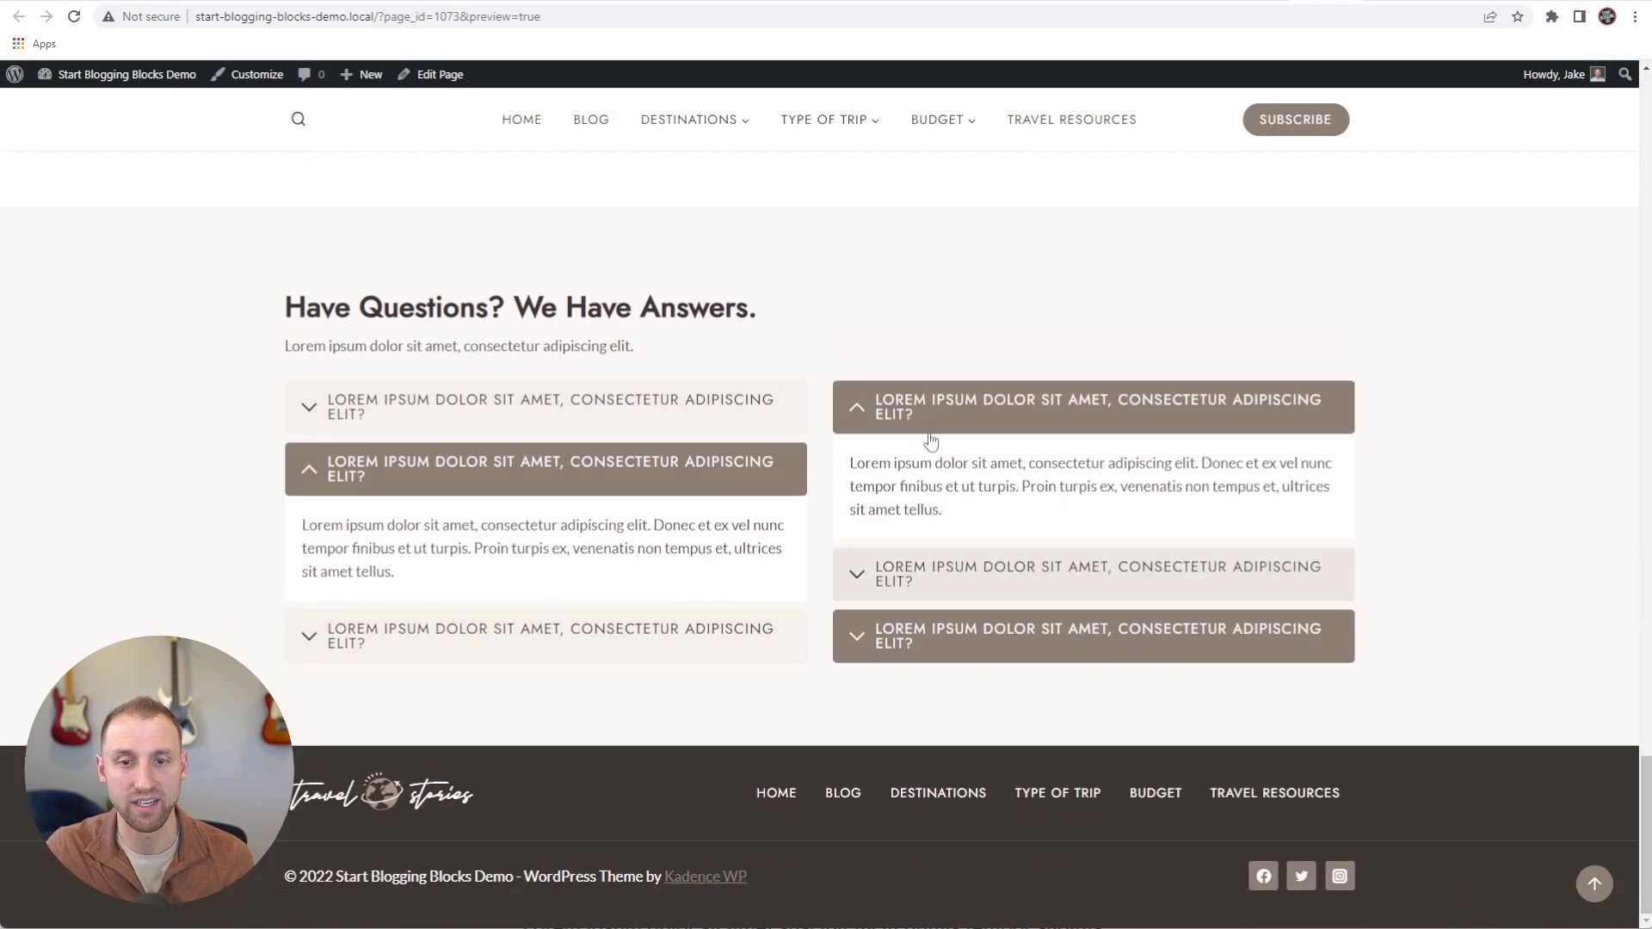
click(929, 430)
click(639, 489)
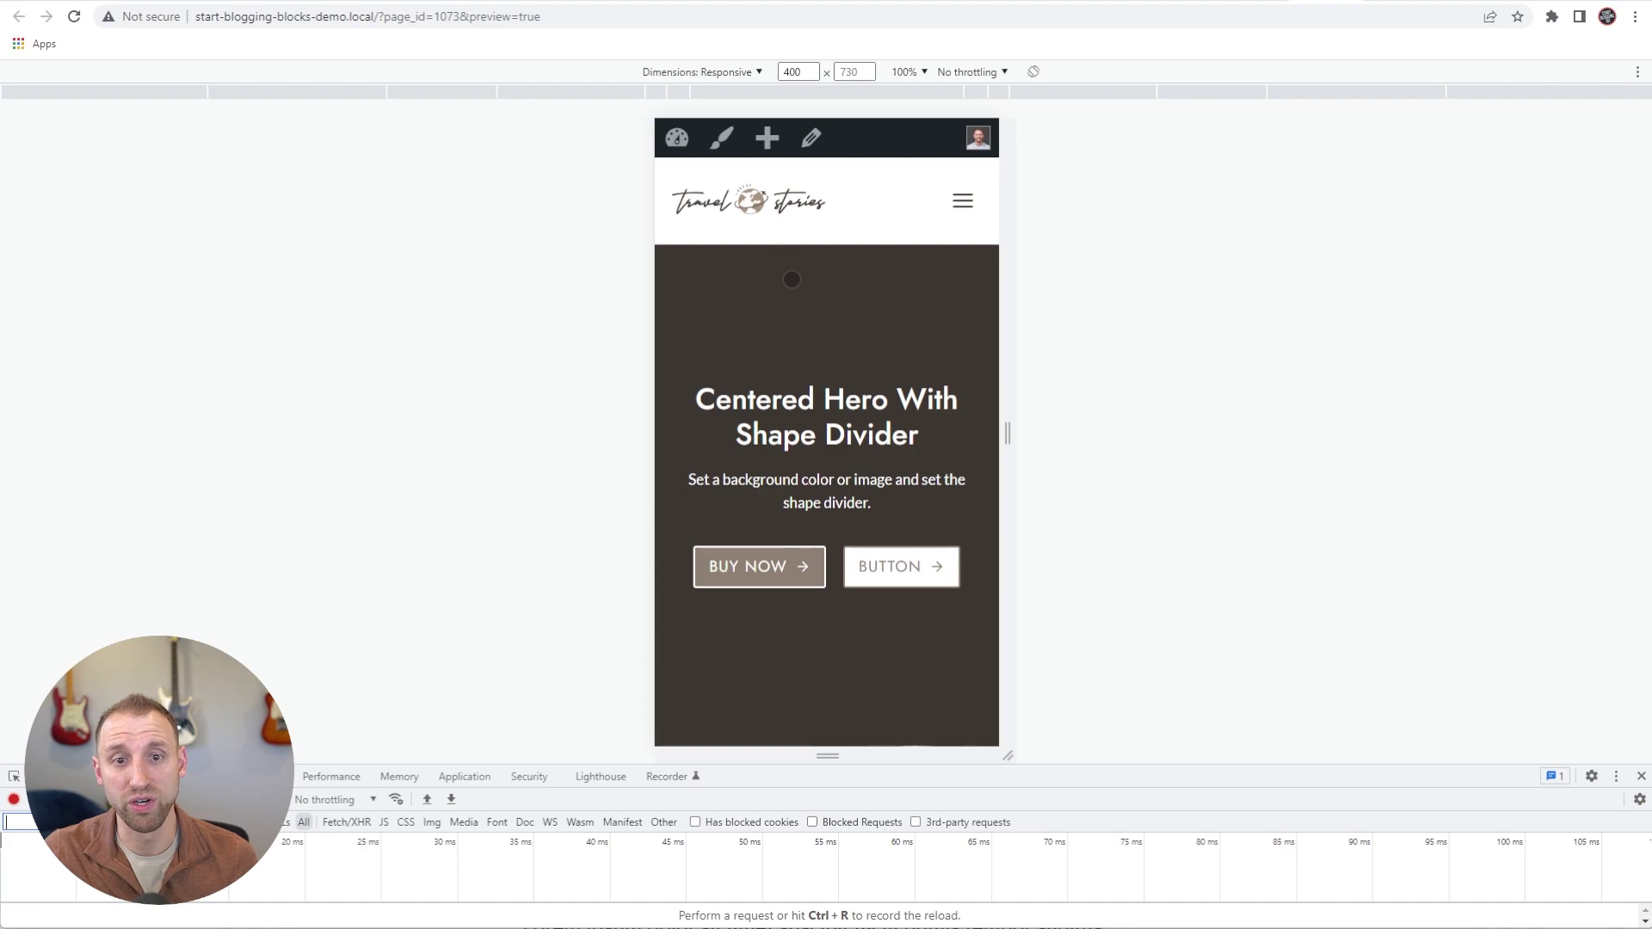
Scroll through every section of the 400×730 mobile preview down to the FAQ
scroll(826, 297, down, 1)
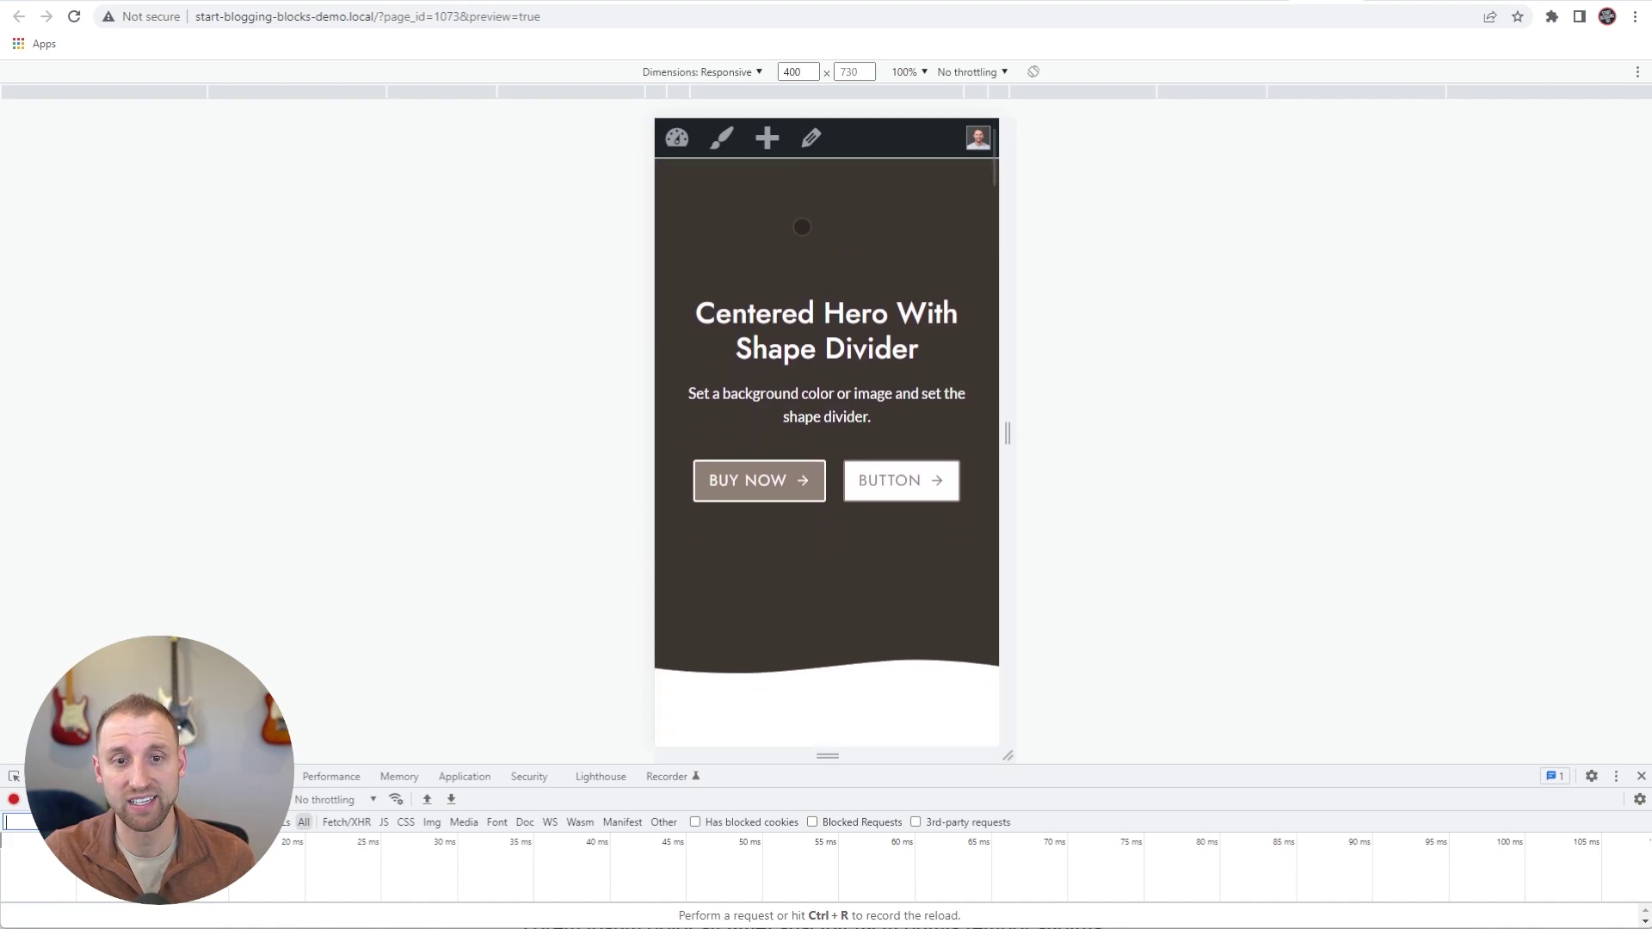
scroll(833, 337, down, 6)
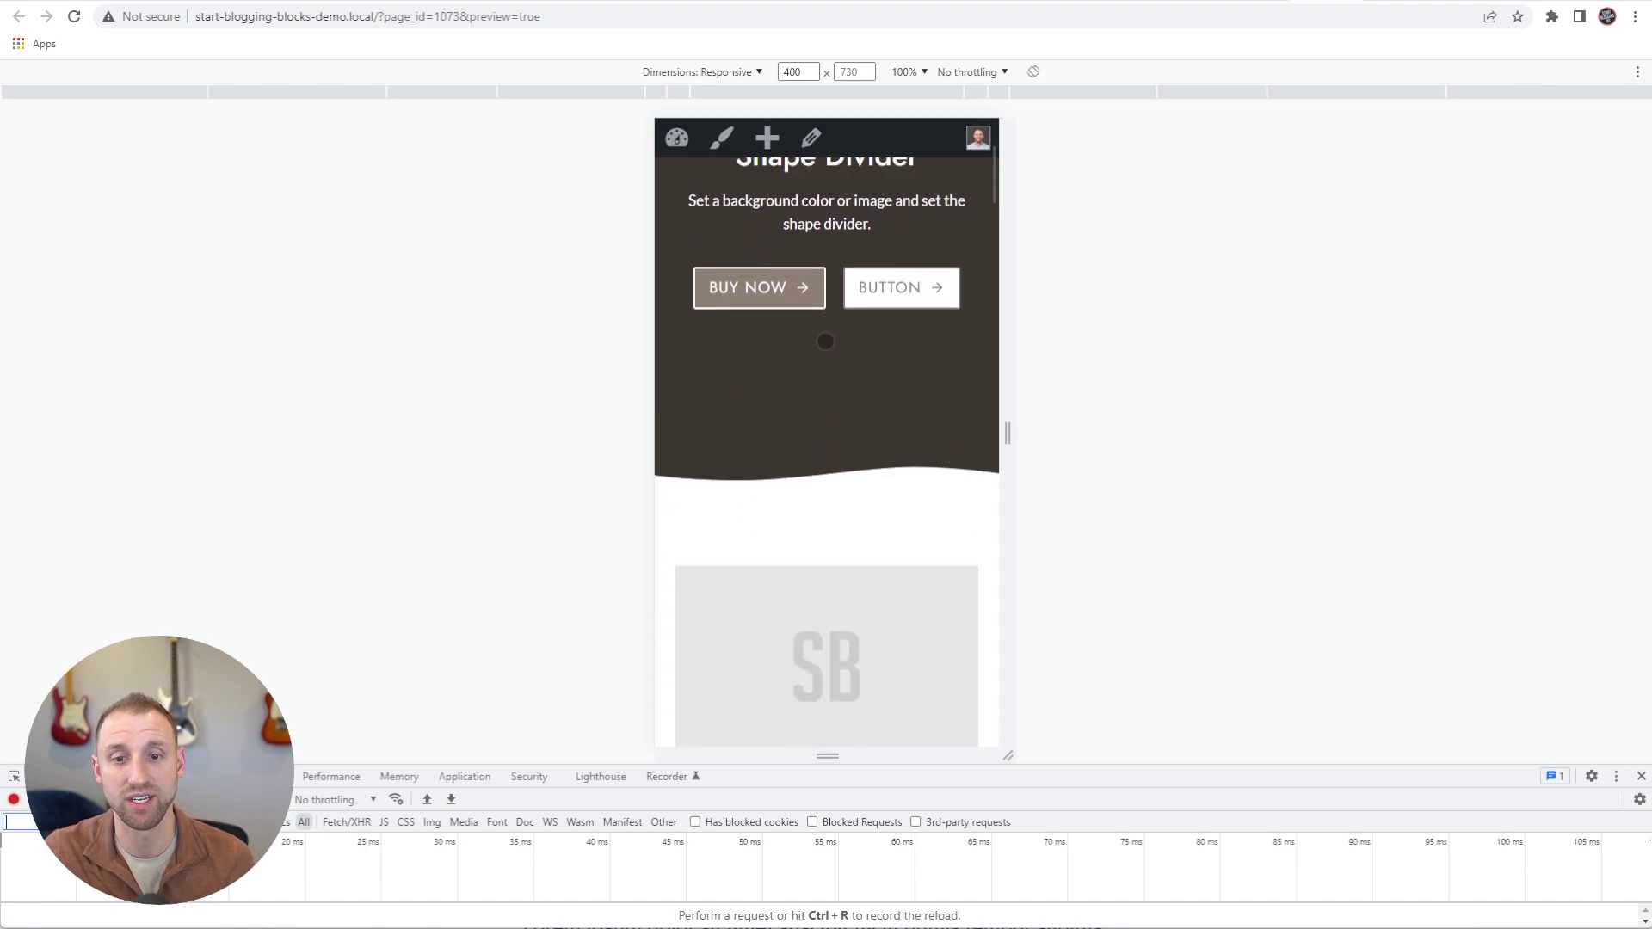
scroll(820, 317, down, 6)
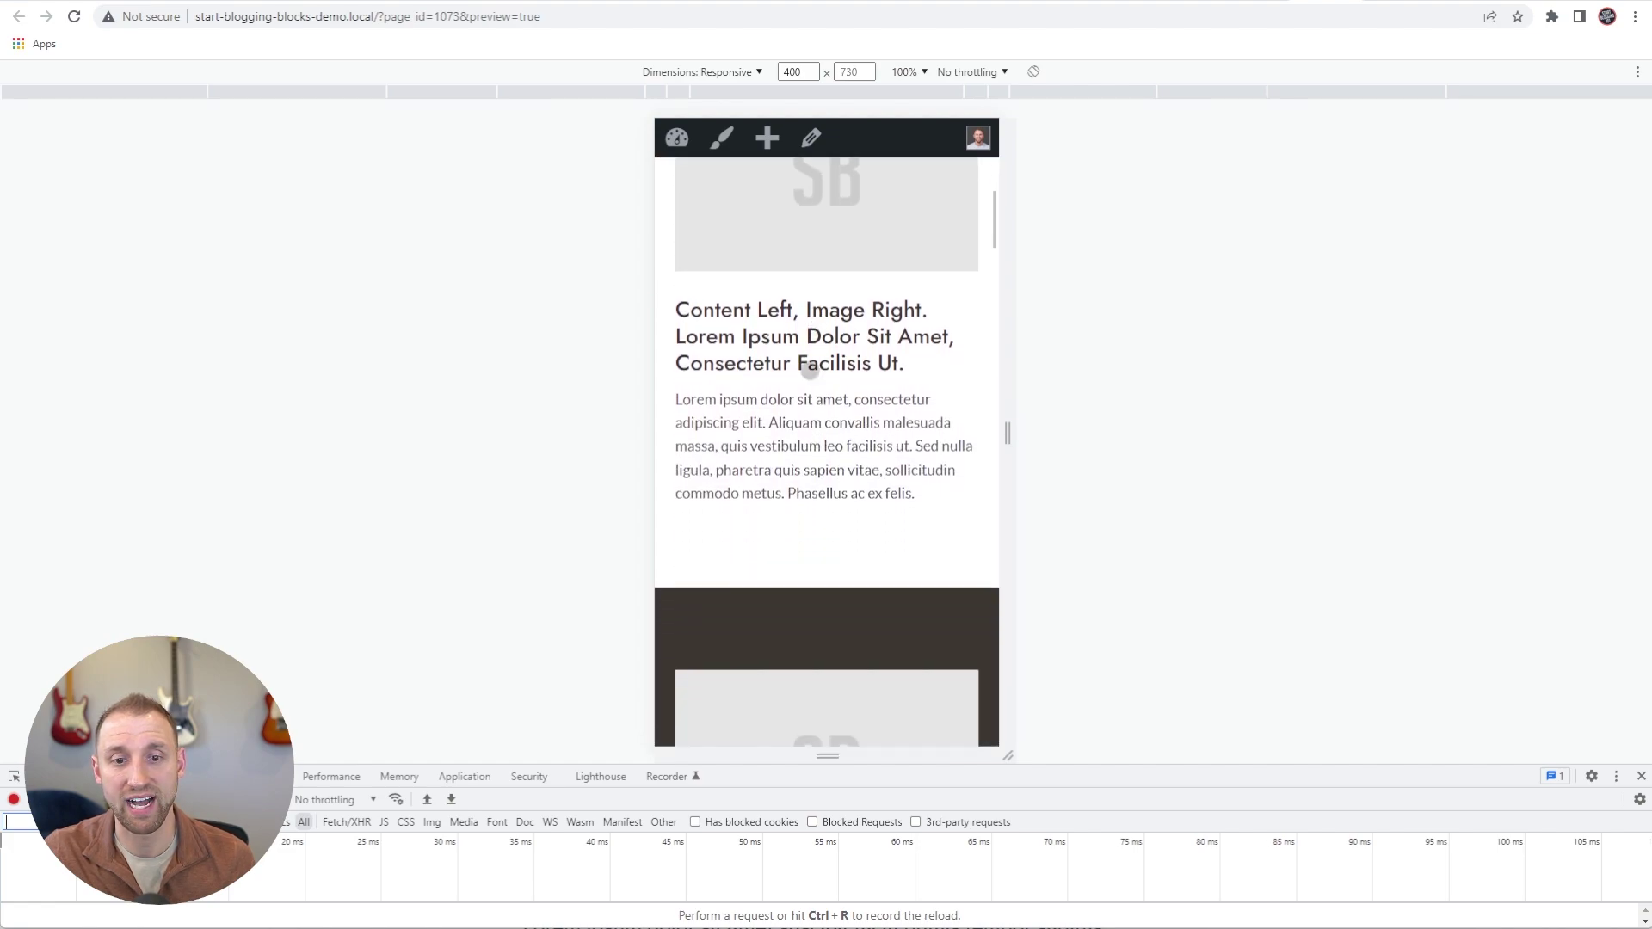
scroll(802, 401, up, 6)
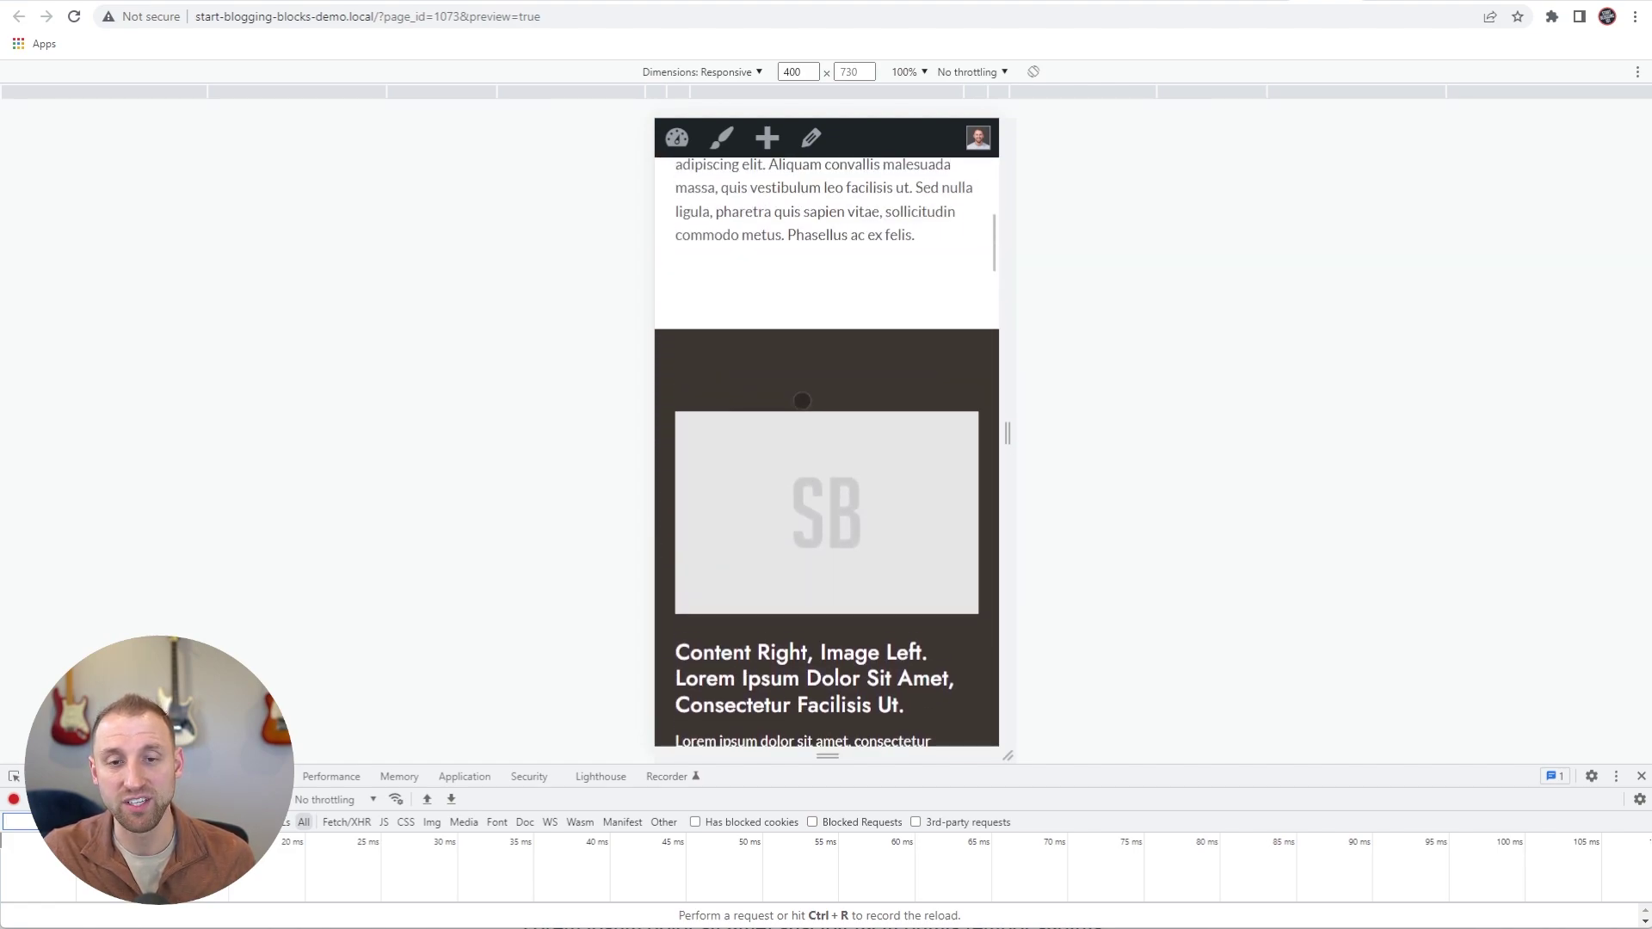
scroll(888, 378, up, 2)
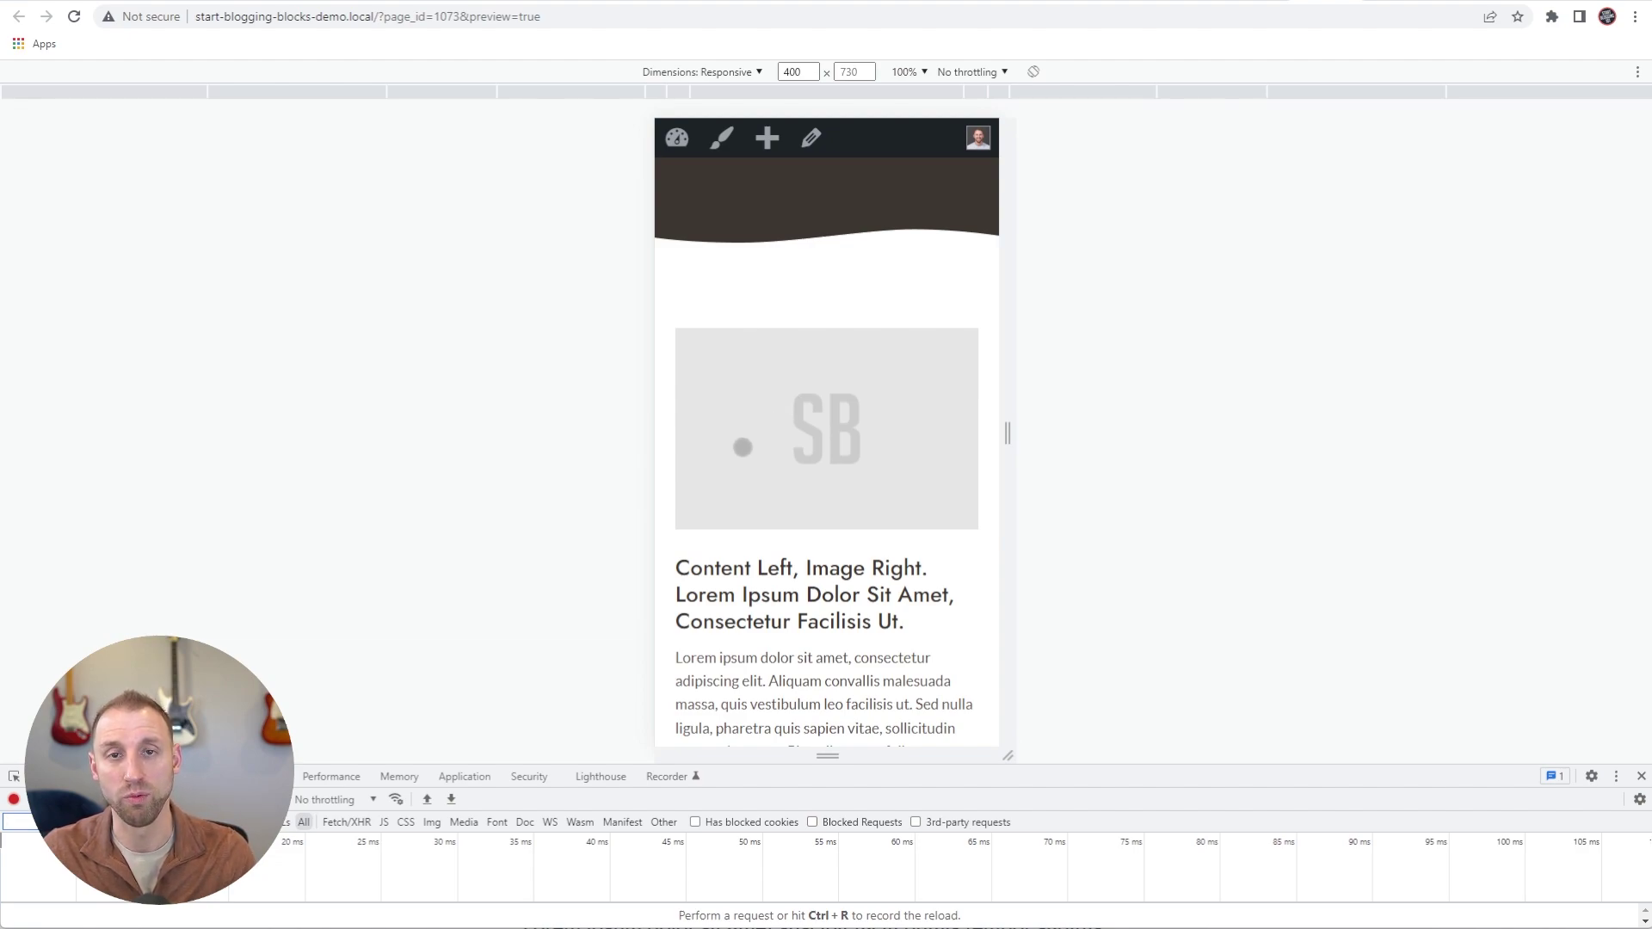
scroll(731, 434, down, 2)
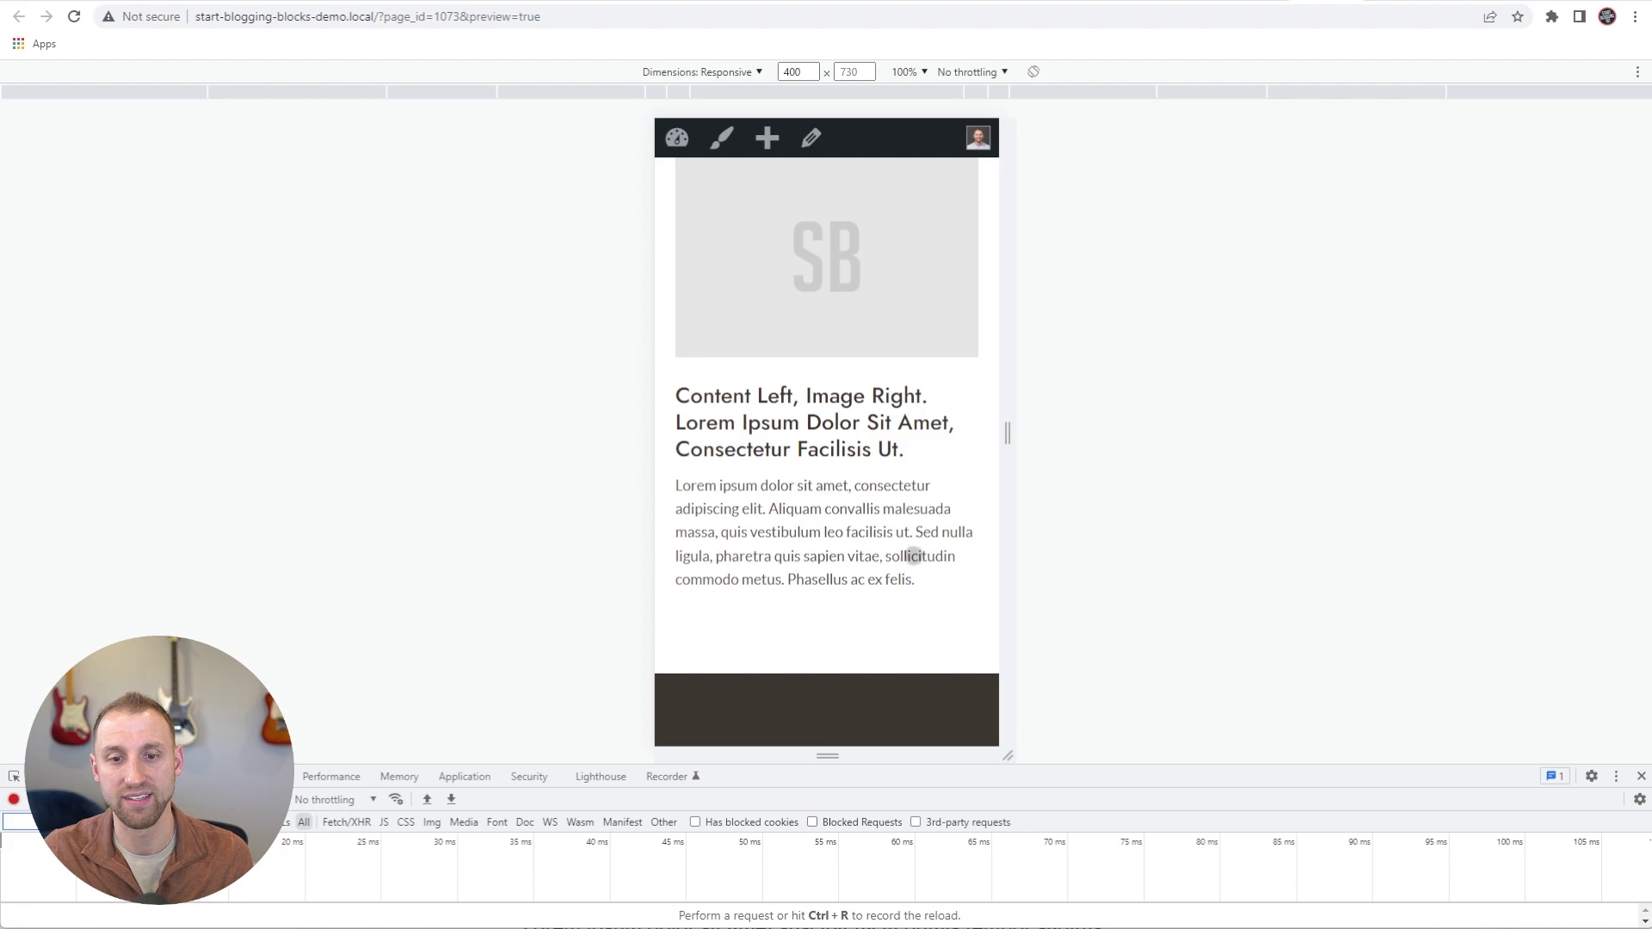
scroll(821, 556, down, 2)
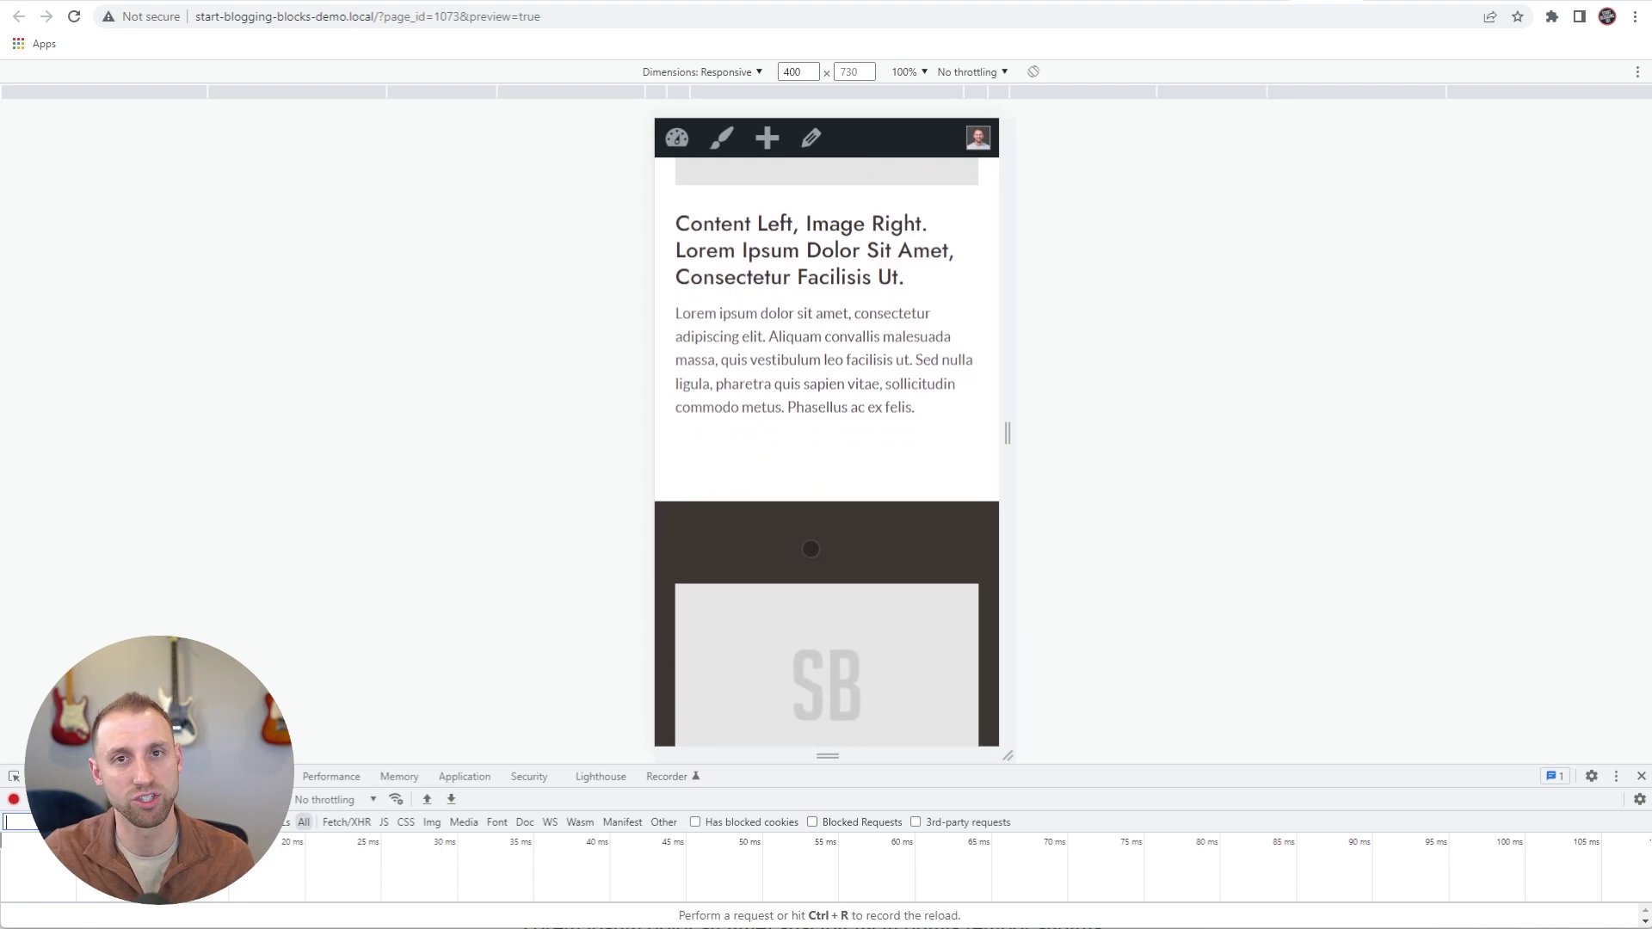
scroll(821, 556, up, 3)
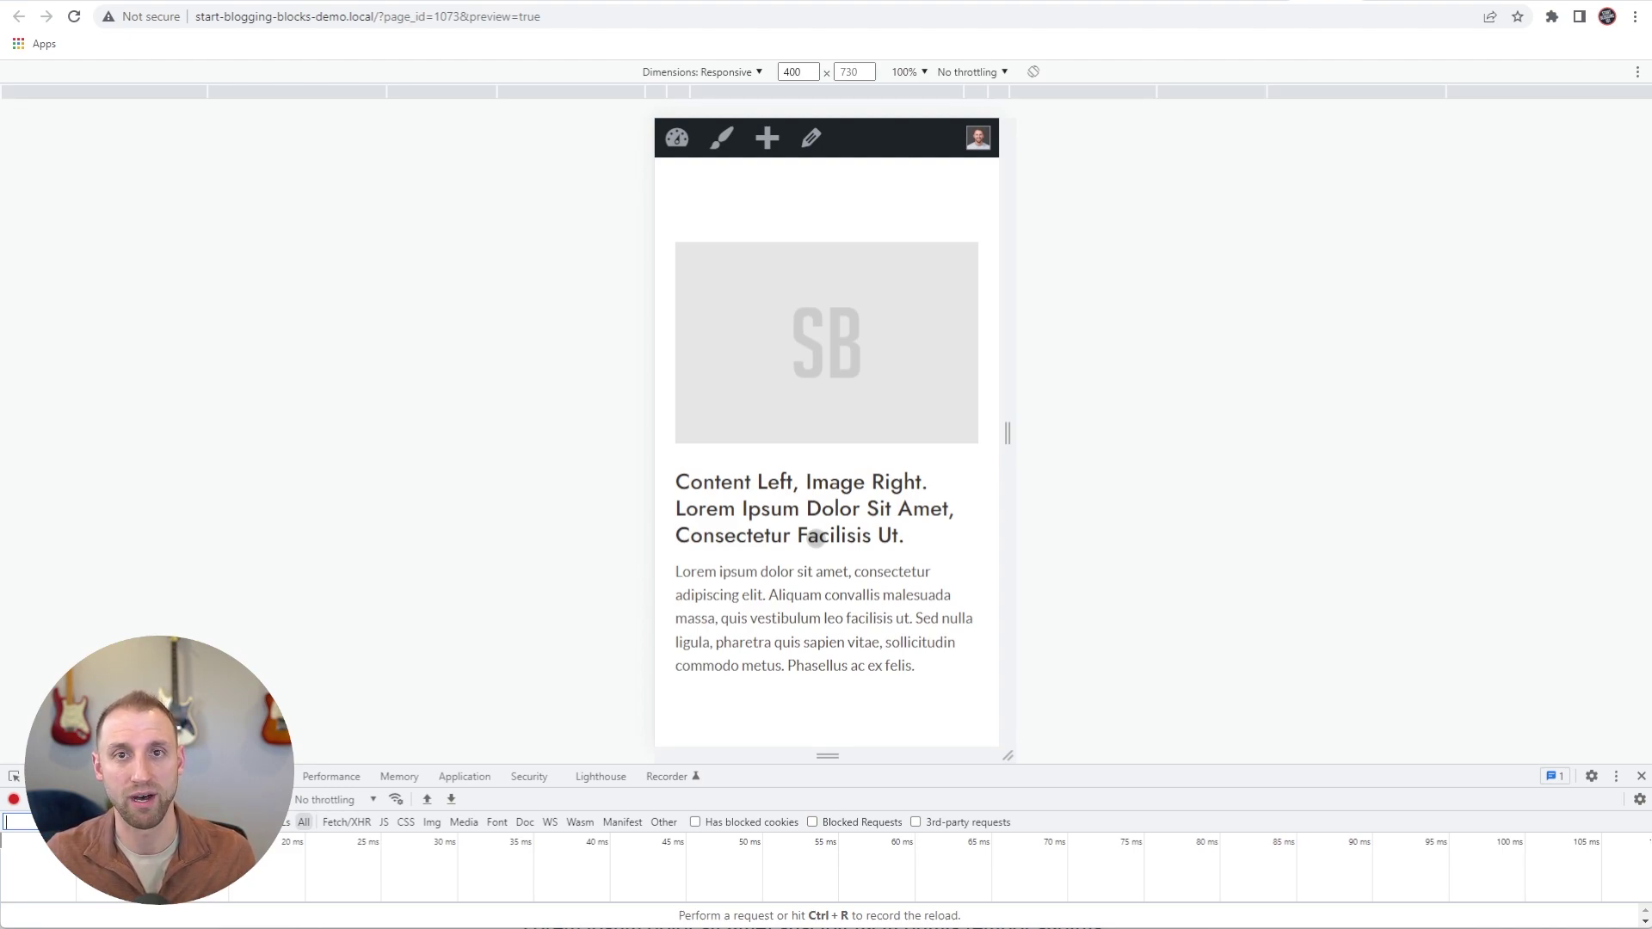
scroll(842, 469, up, 1)
scroll(791, 387, down, 2)
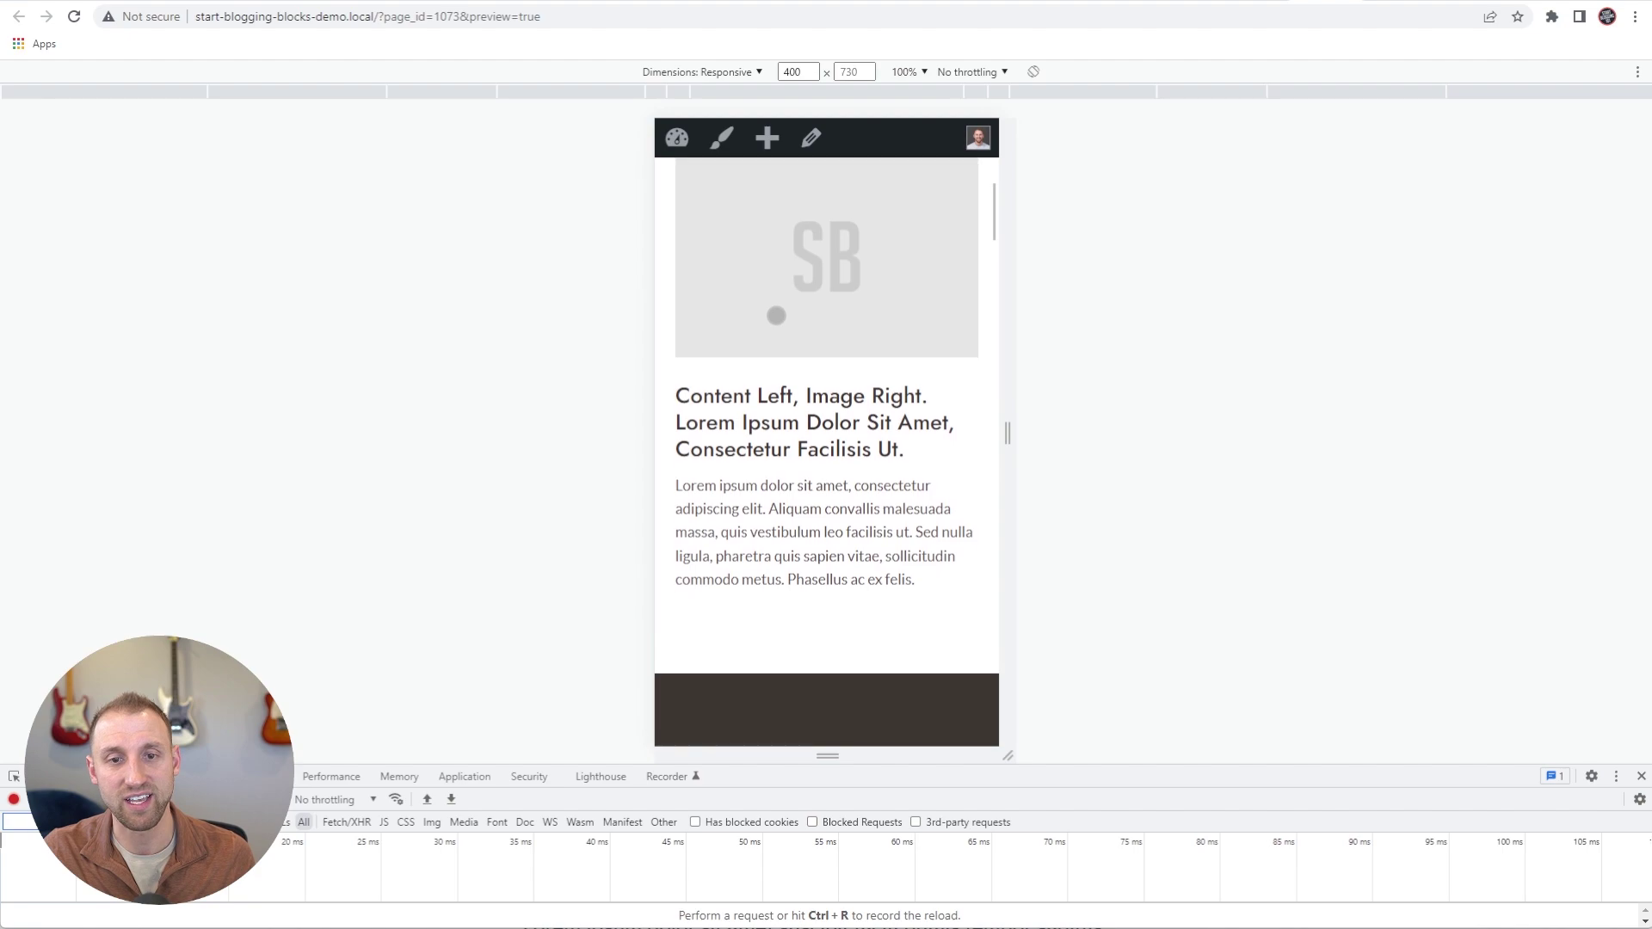
scroll(822, 286, up, 1)
scroll(779, 335, down, 3)
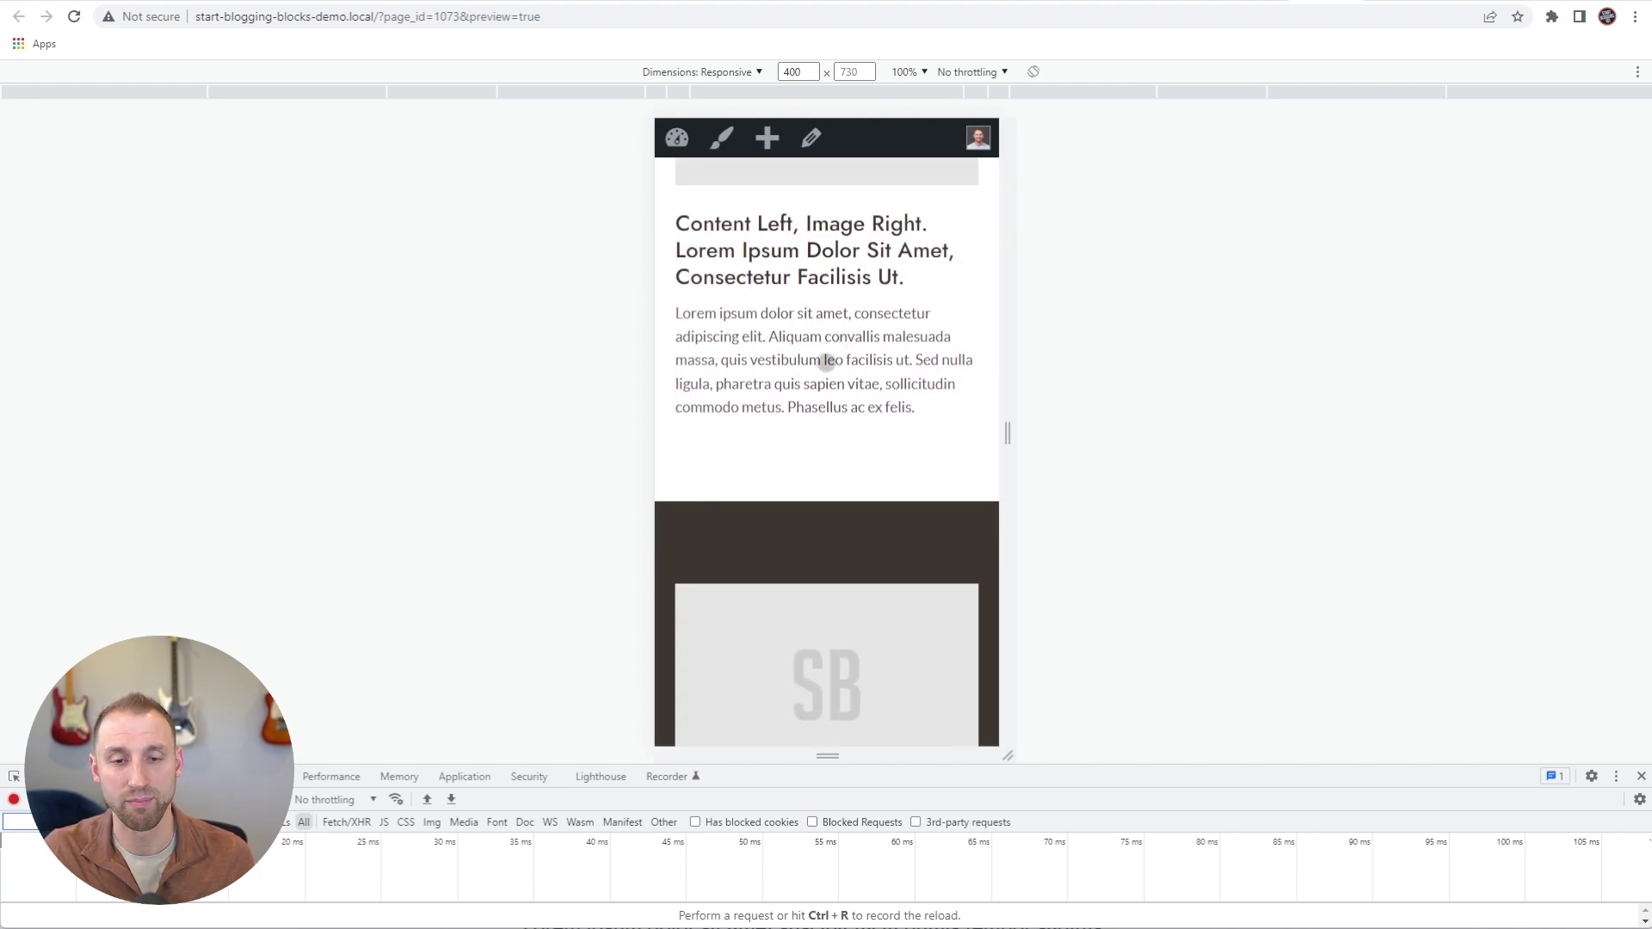
scroll(827, 364, down, 4)
scroll(836, 360, down, 2)
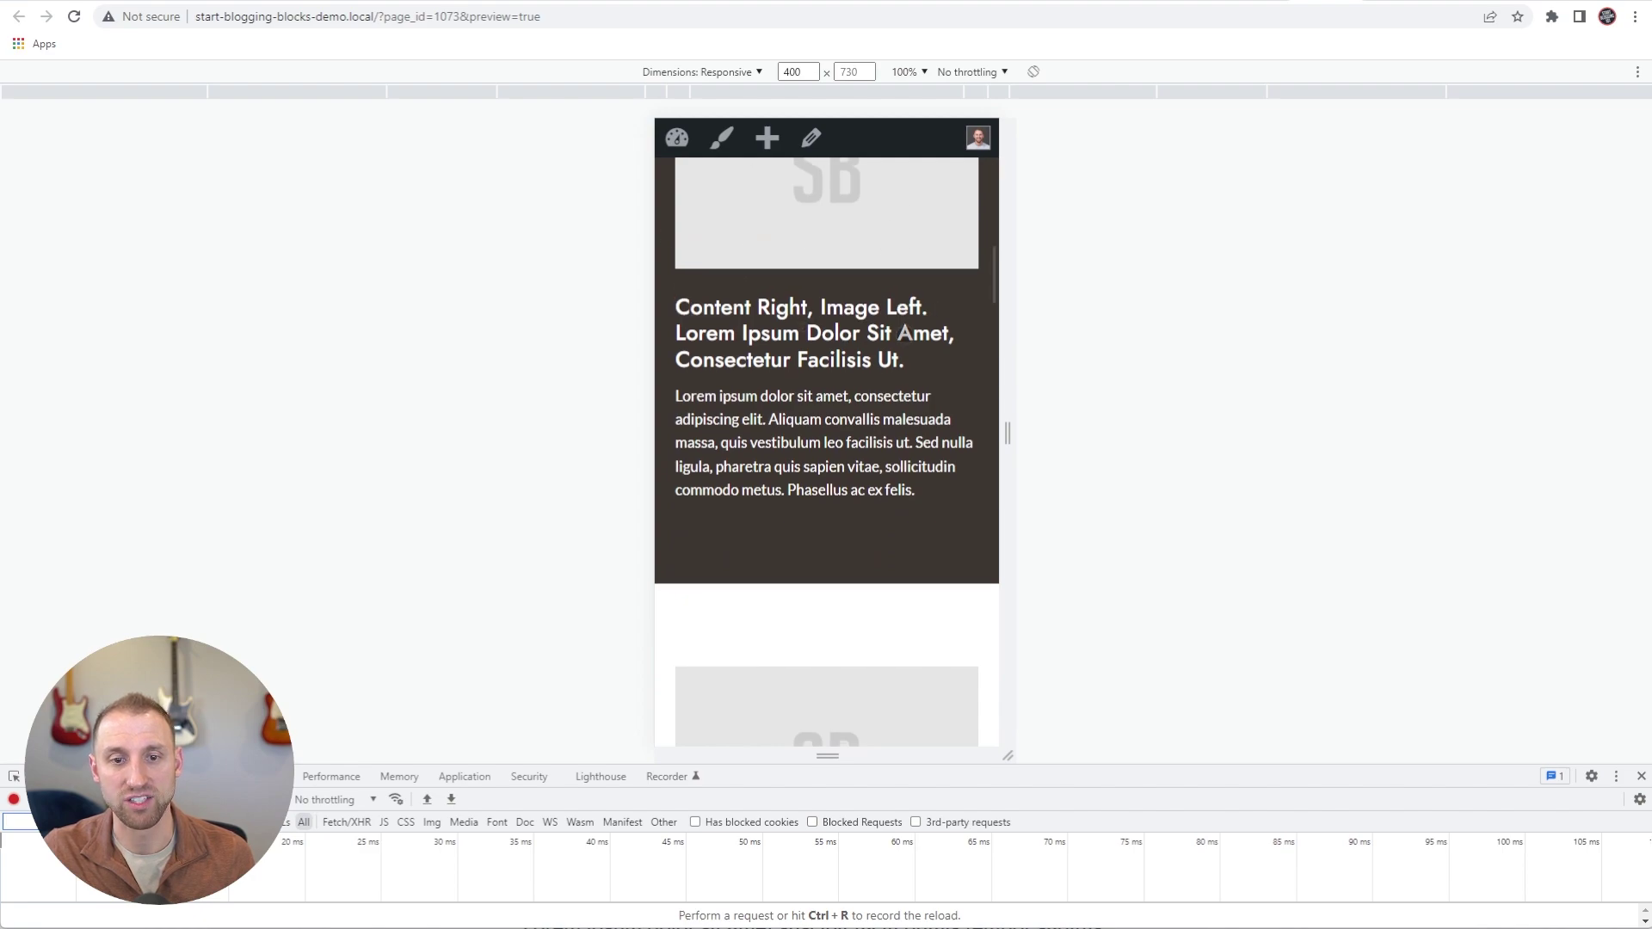
scroll(821, 372, down, 2)
scroll(821, 371, down, 4)
scroll(791, 361, down, 6)
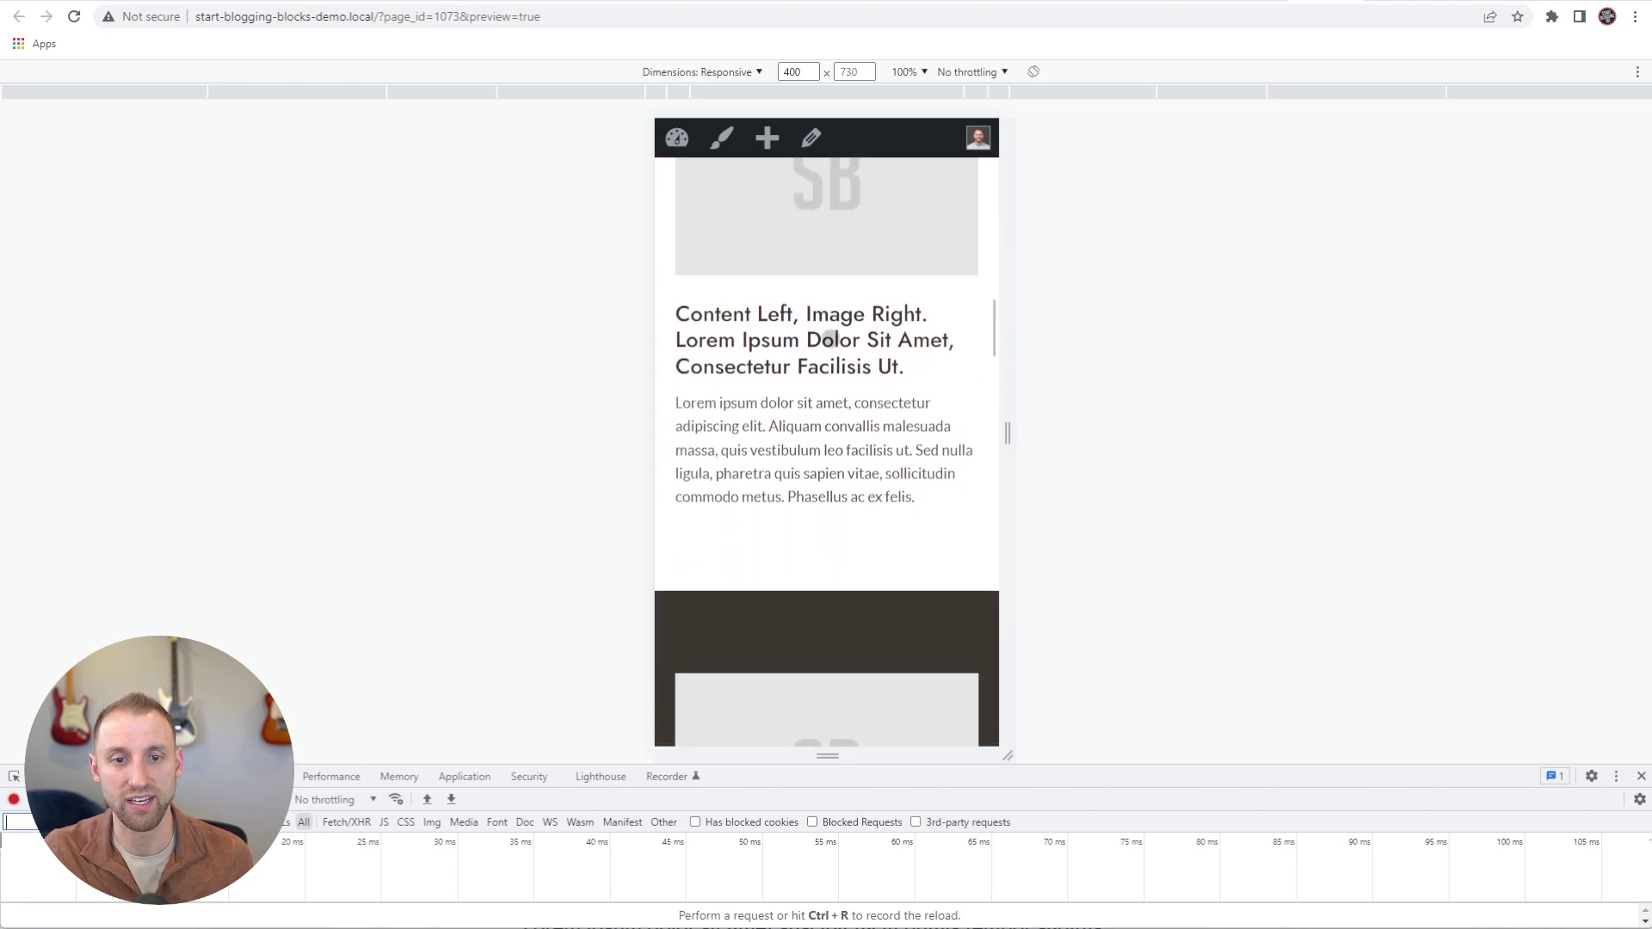
scroll(838, 387, down, 6)
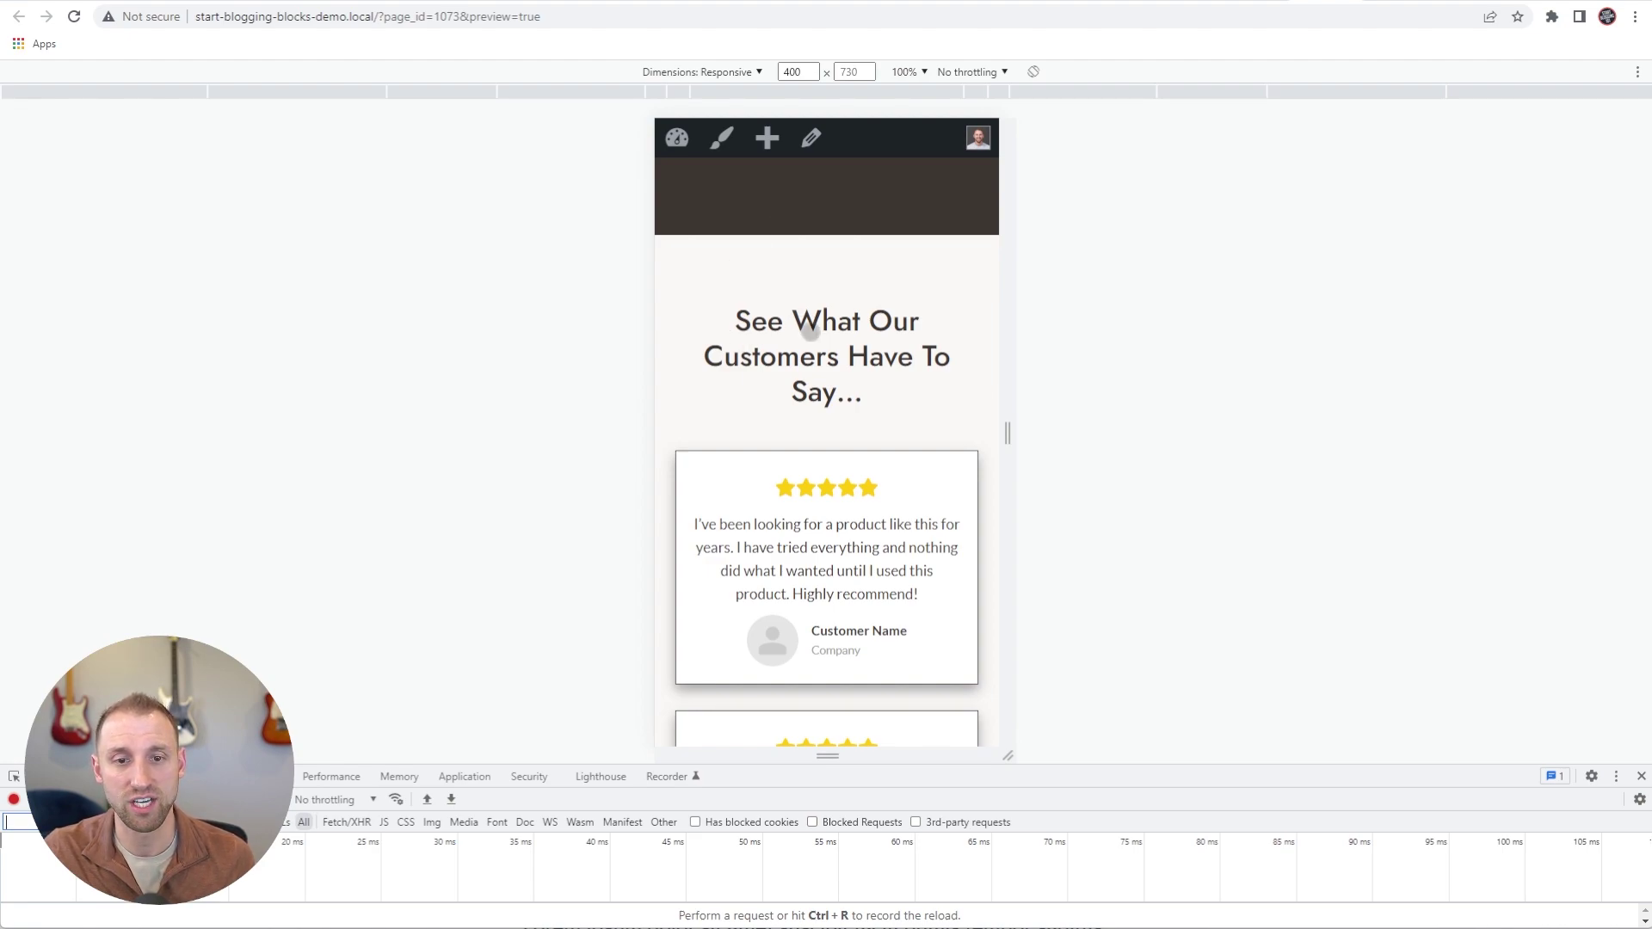
scroll(869, 341, down, 2)
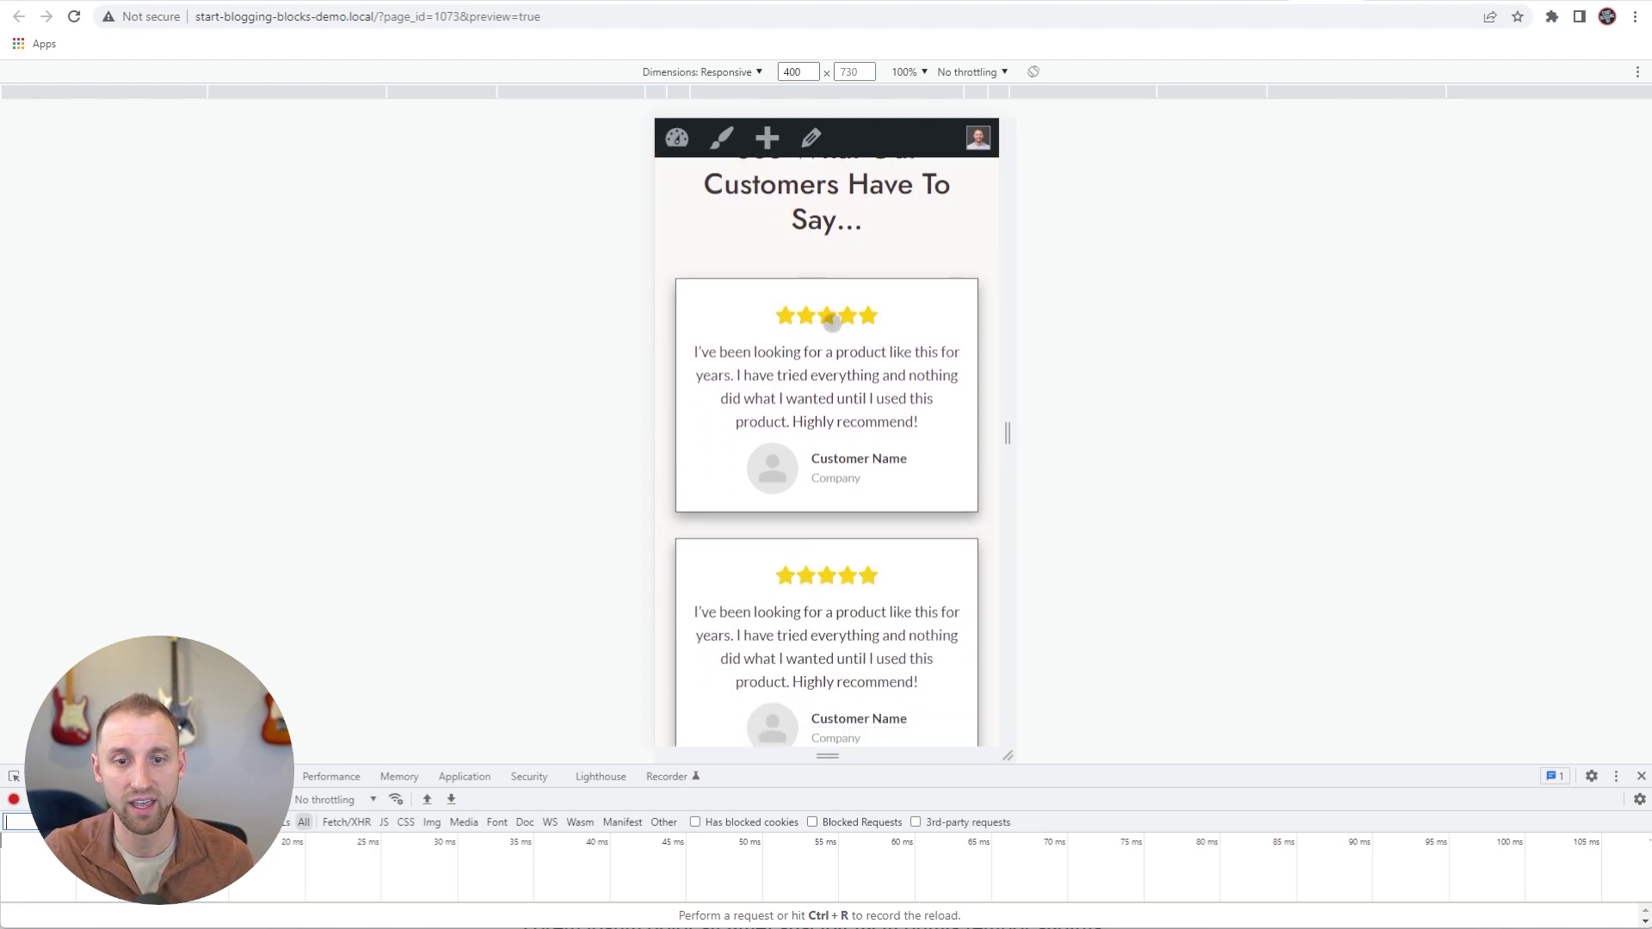
scroll(829, 321, down, 2)
scroll(800, 405, down, 1)
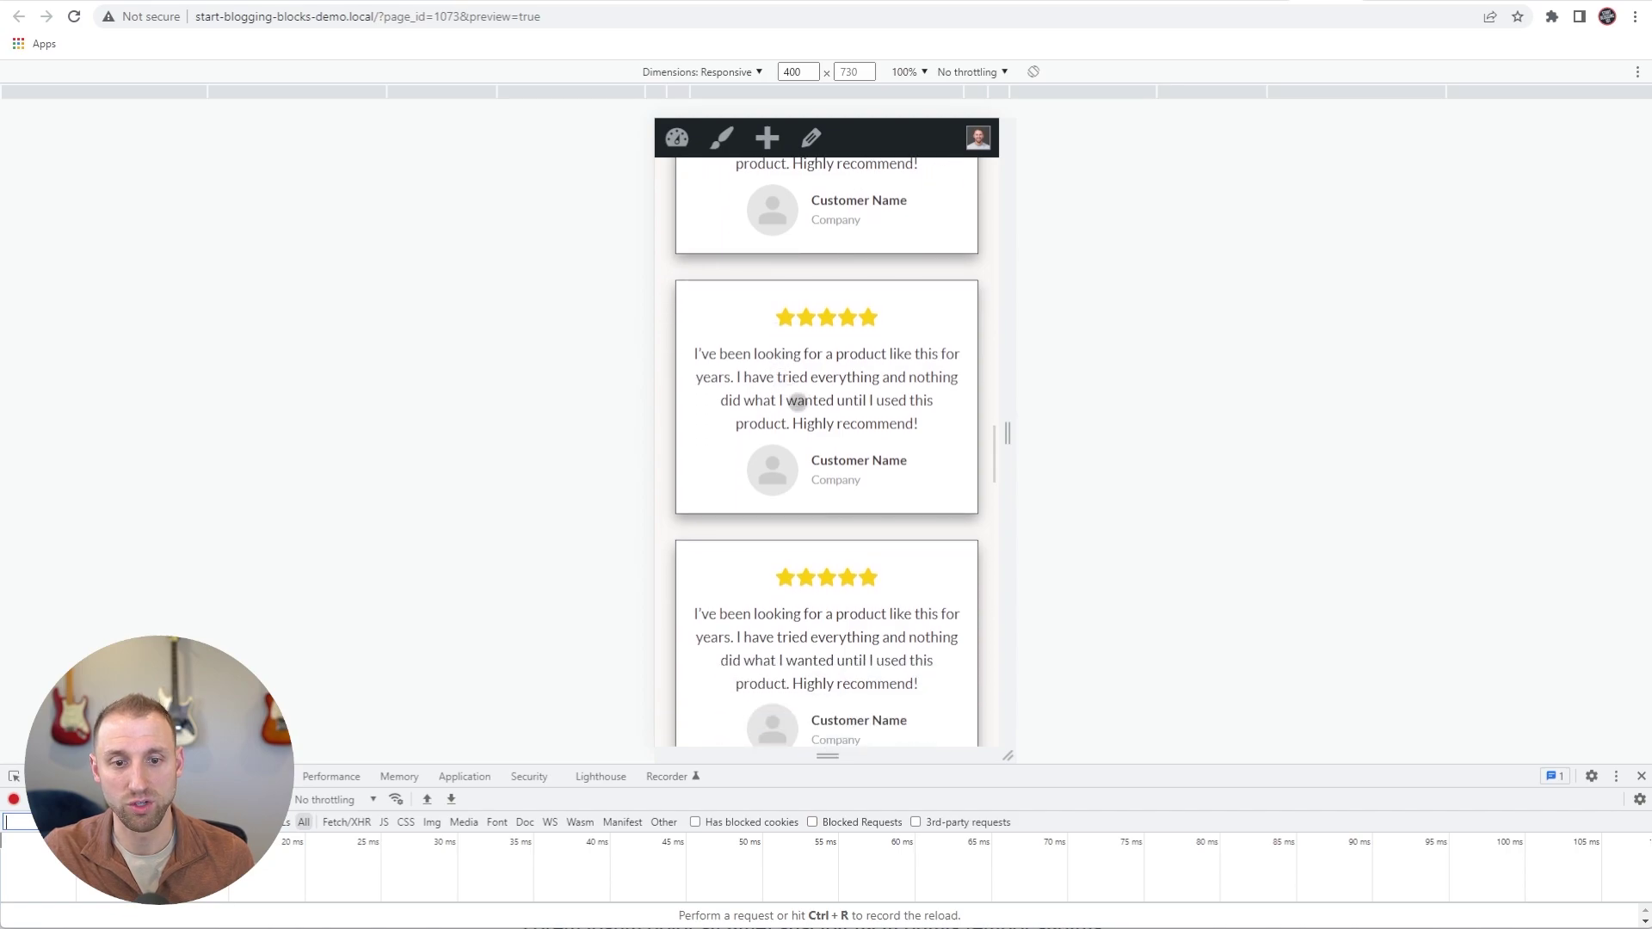
scroll(830, 453, down, 8)
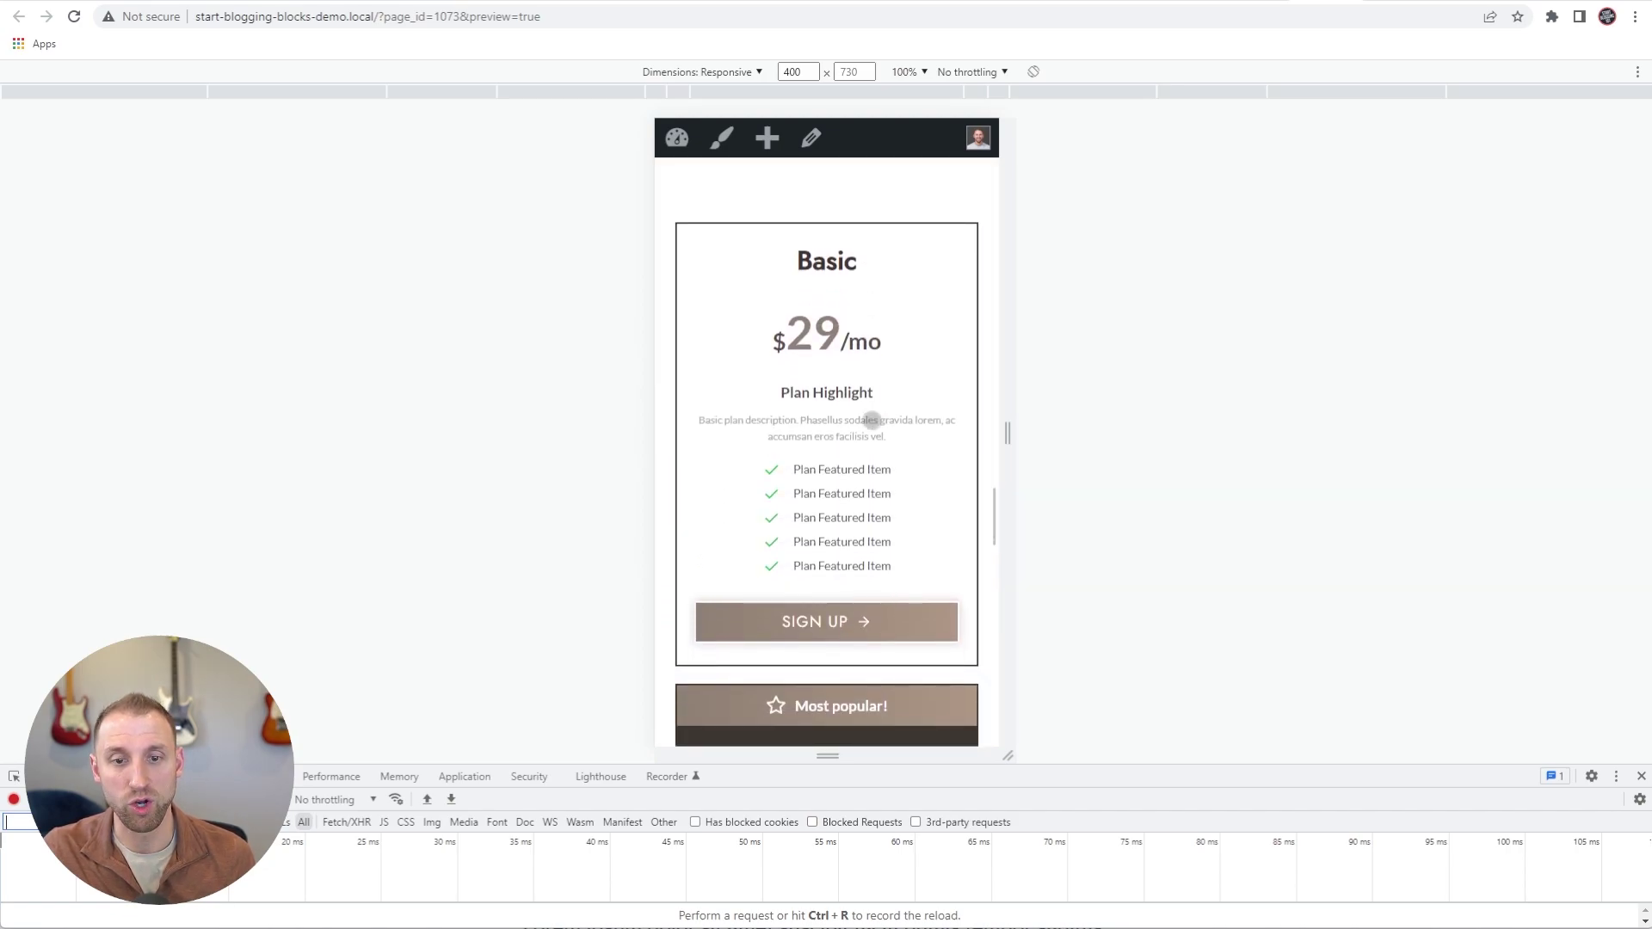
scroll(874, 430, down, 1)
scroll(877, 404, down, 5)
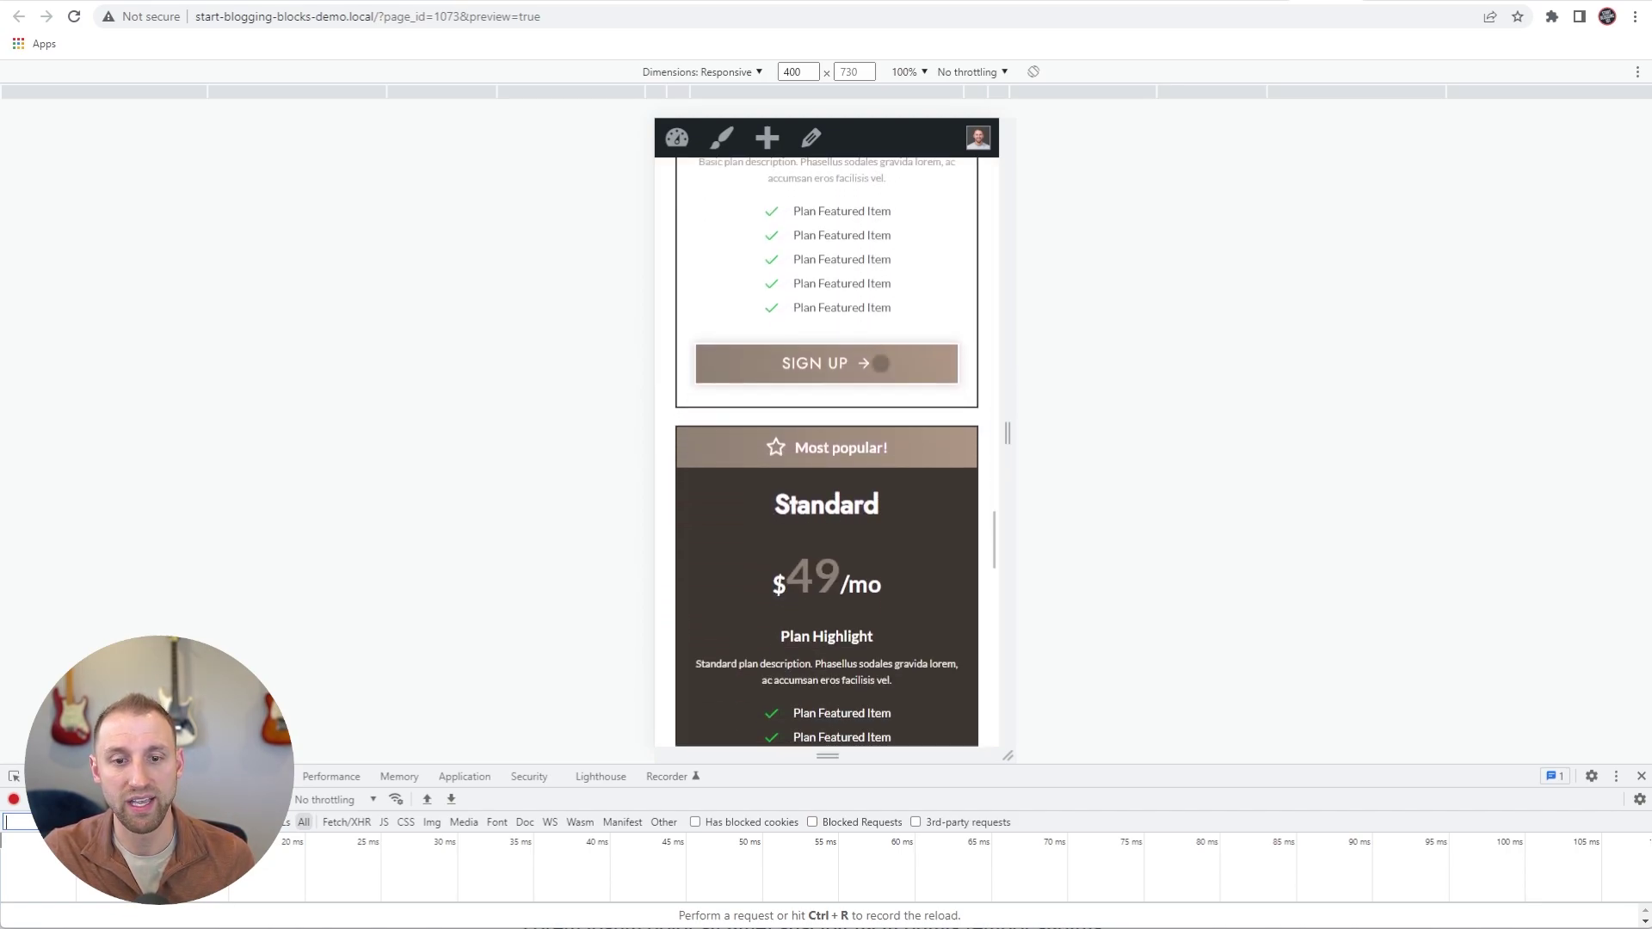
scroll(882, 388, down, 7)
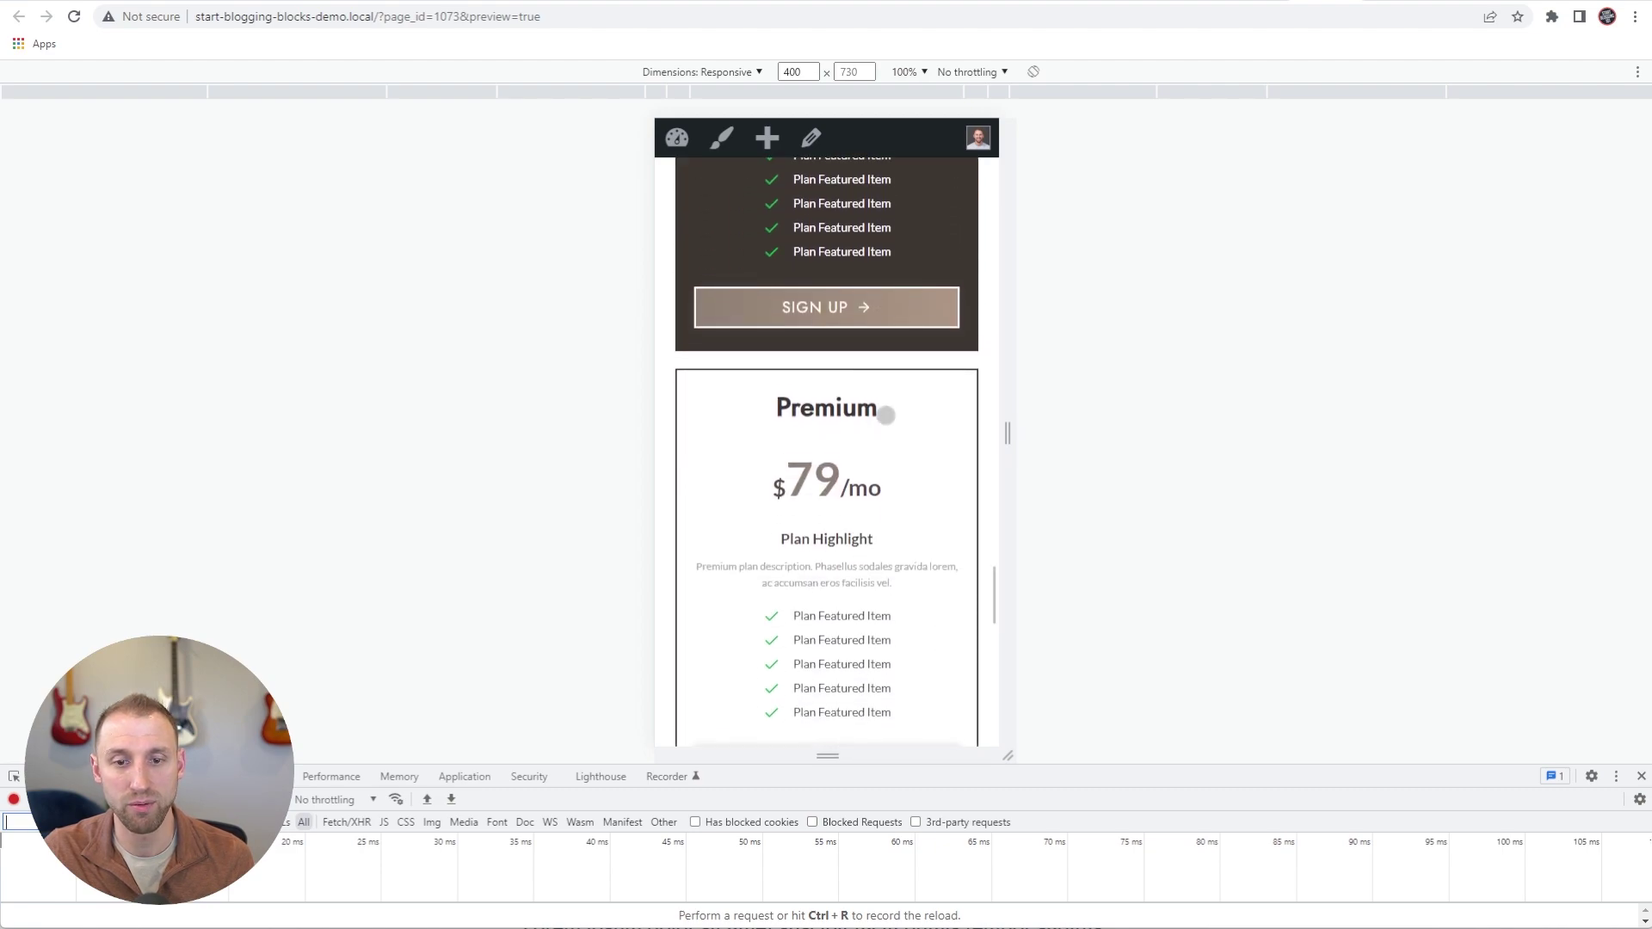
scroll(863, 395, down, 2)
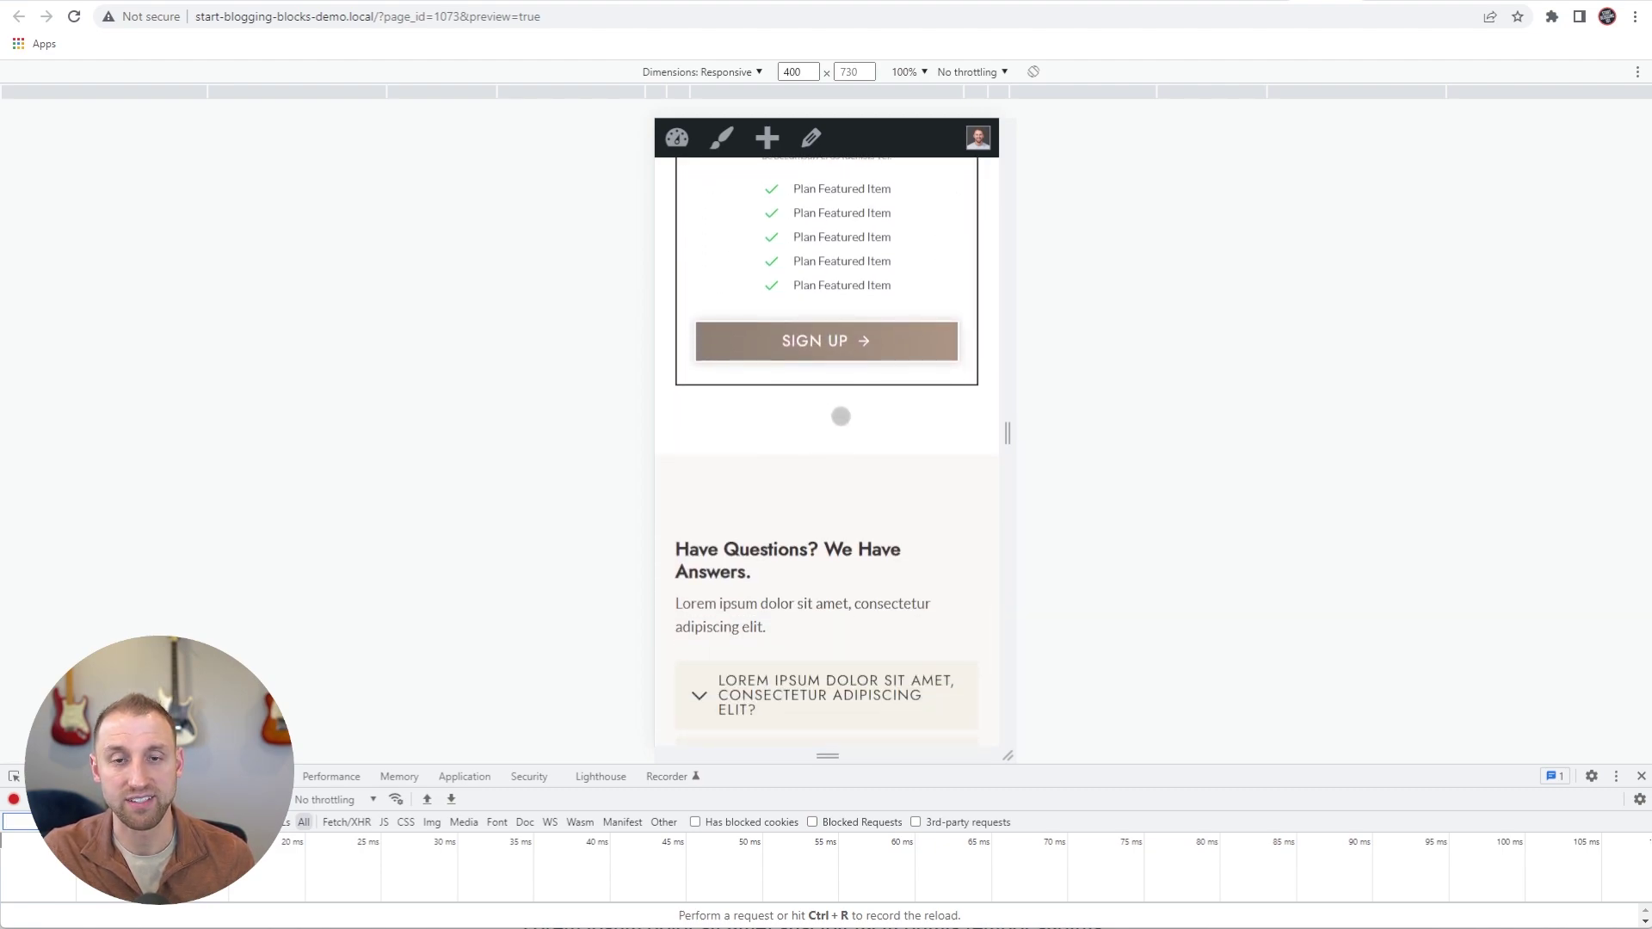
scroll(836, 421, down, 3)
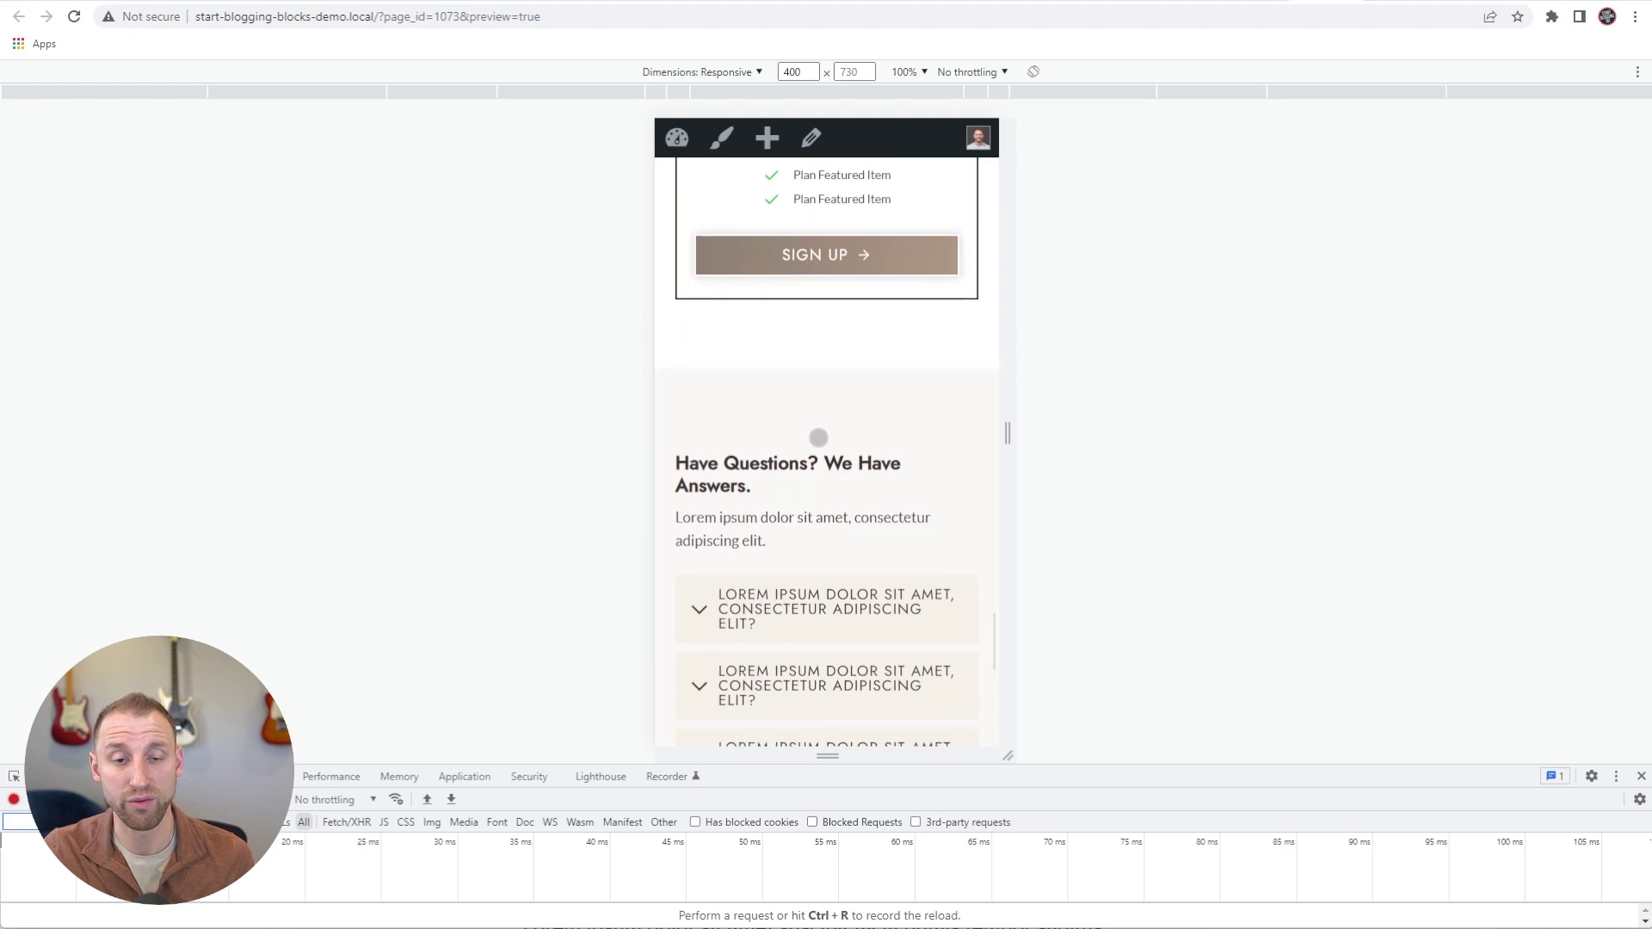
scroll(803, 386, down, 2)
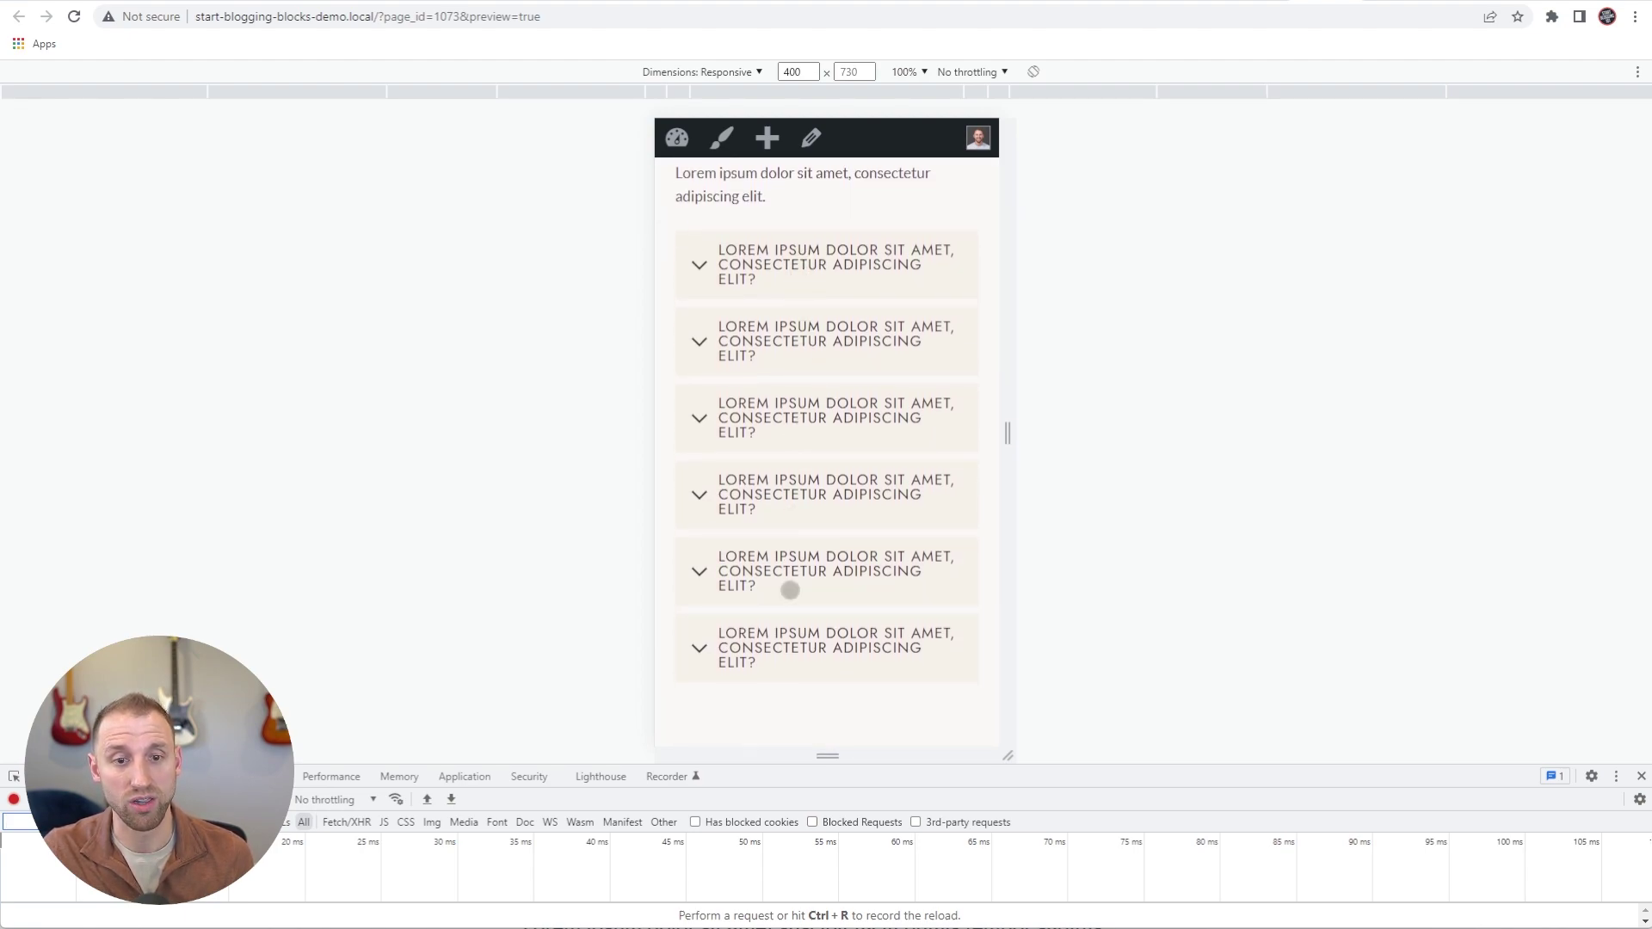
On mobile, expand the fourth, first and second FAQ answers, then collapse the second again
click(800, 509)
click(761, 288)
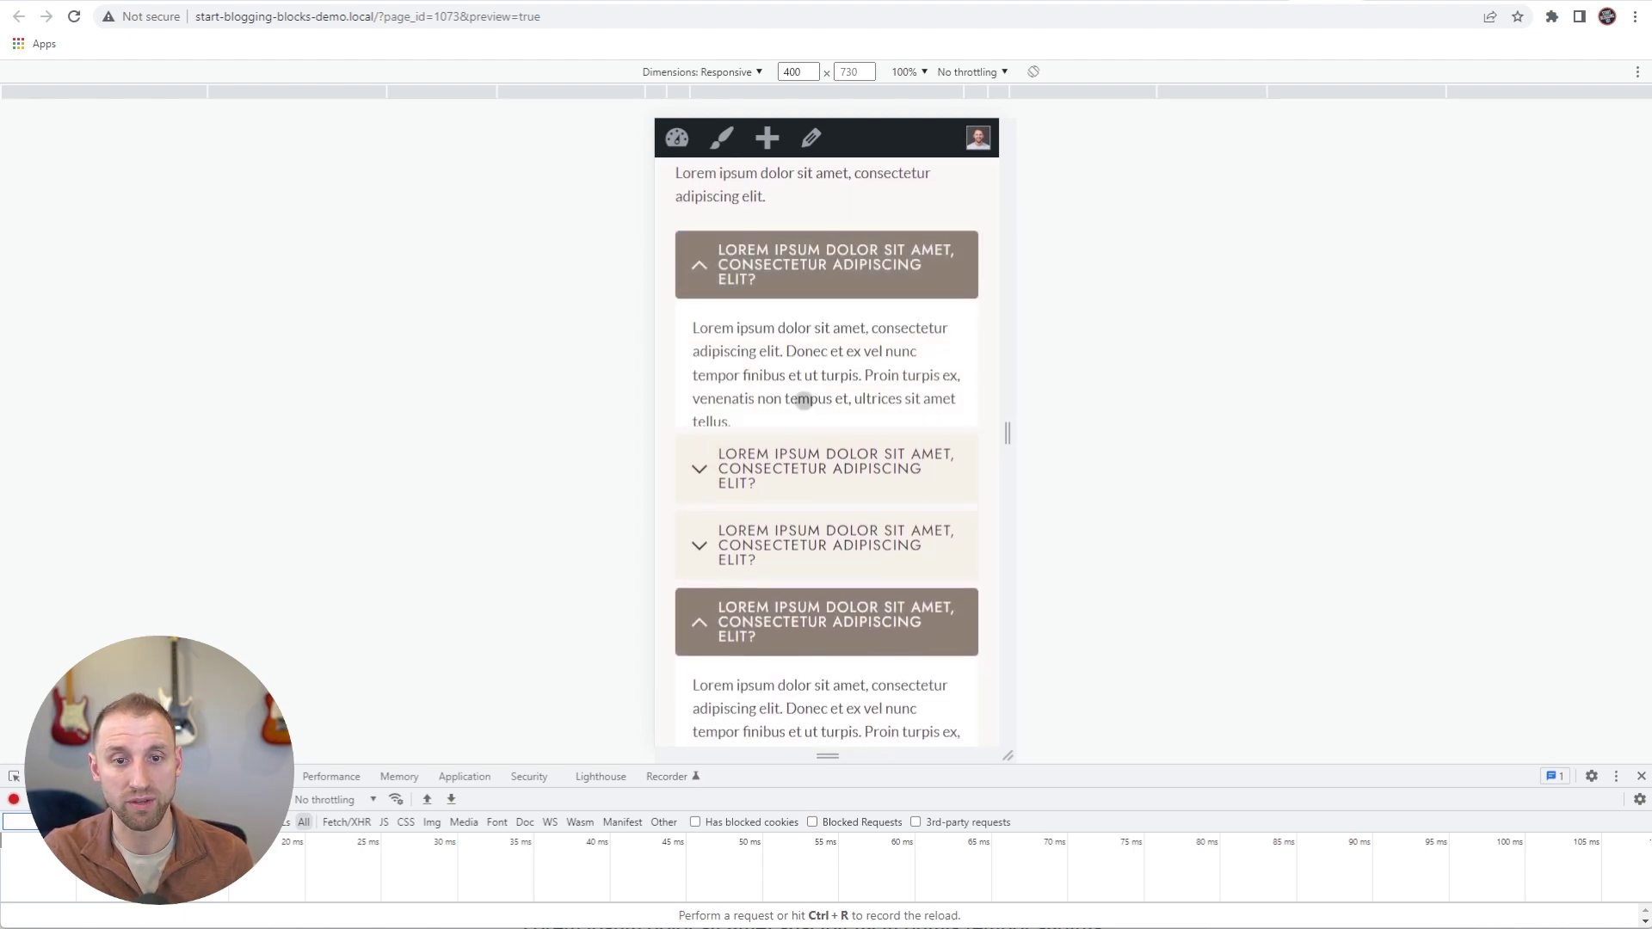
click(803, 482)
click(859, 511)
Remove the hero's existing Buy Now button block
scroll(847, 508, down, 5)
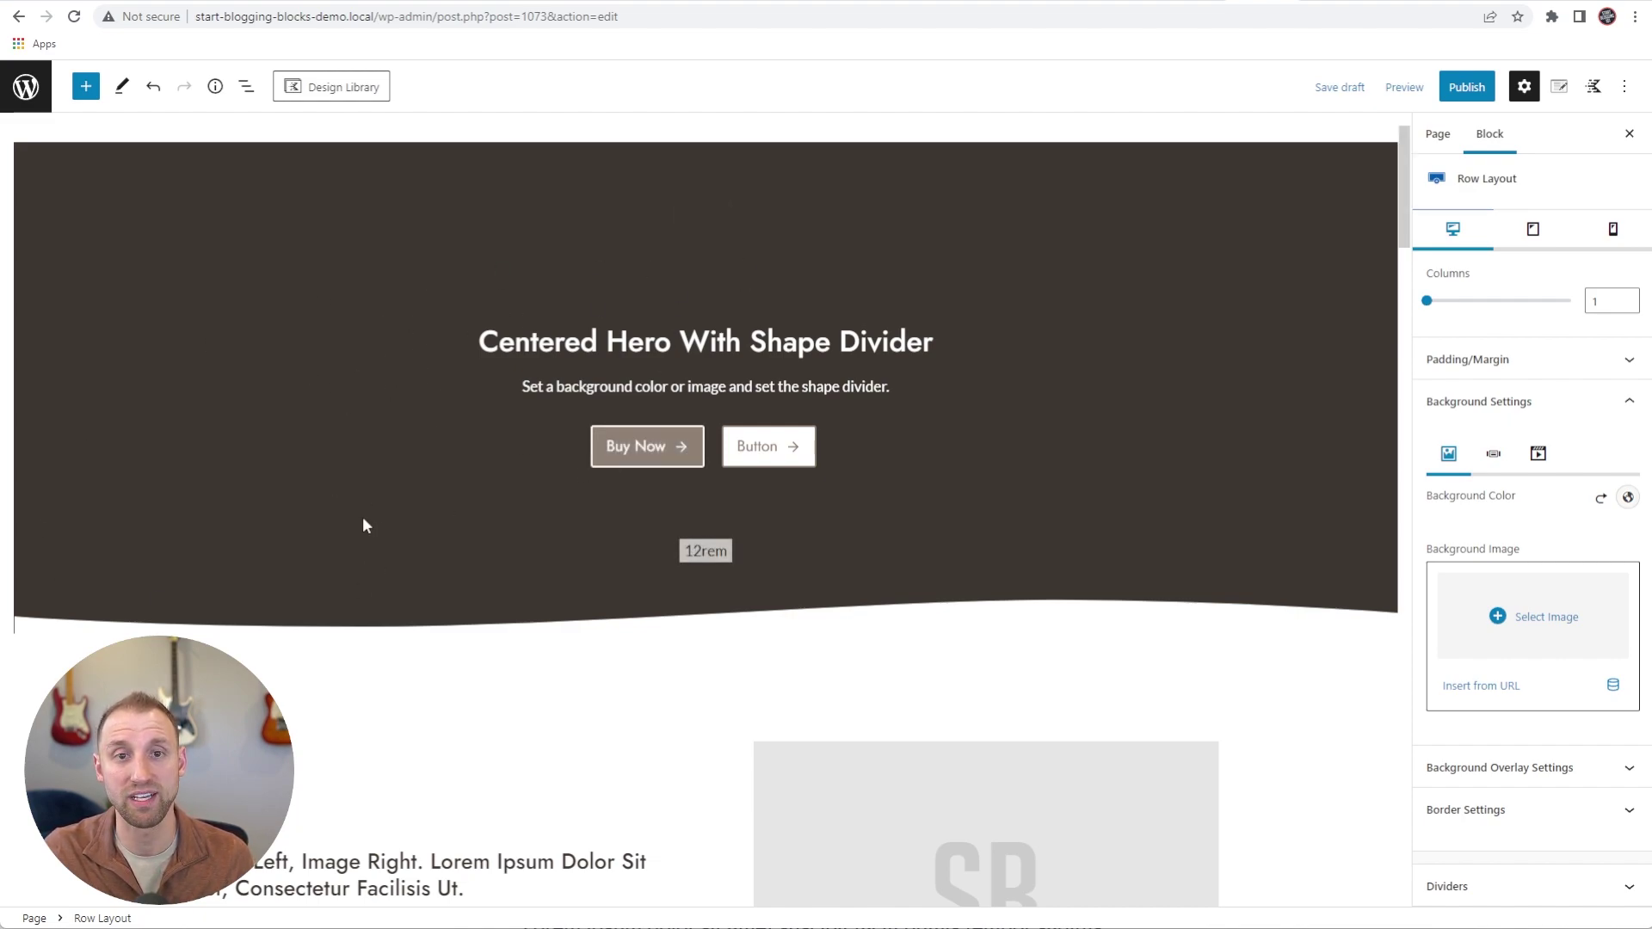
scroll(363, 516, down, 4)
scroll(389, 480, down, 3)
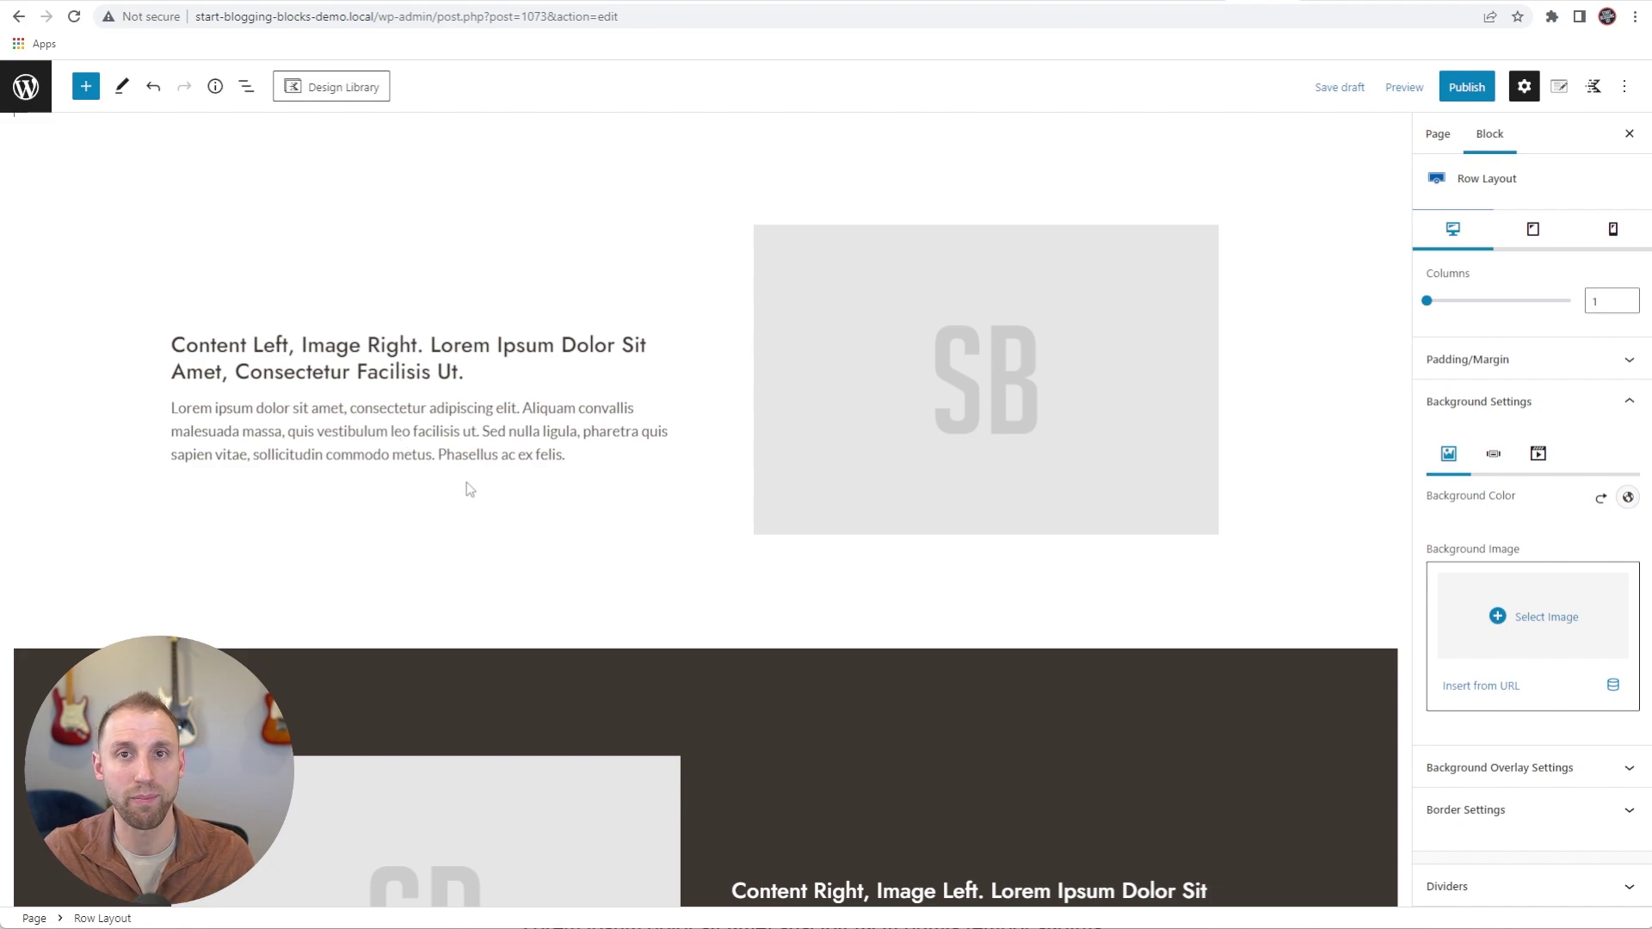
scroll(516, 508, up, 5)
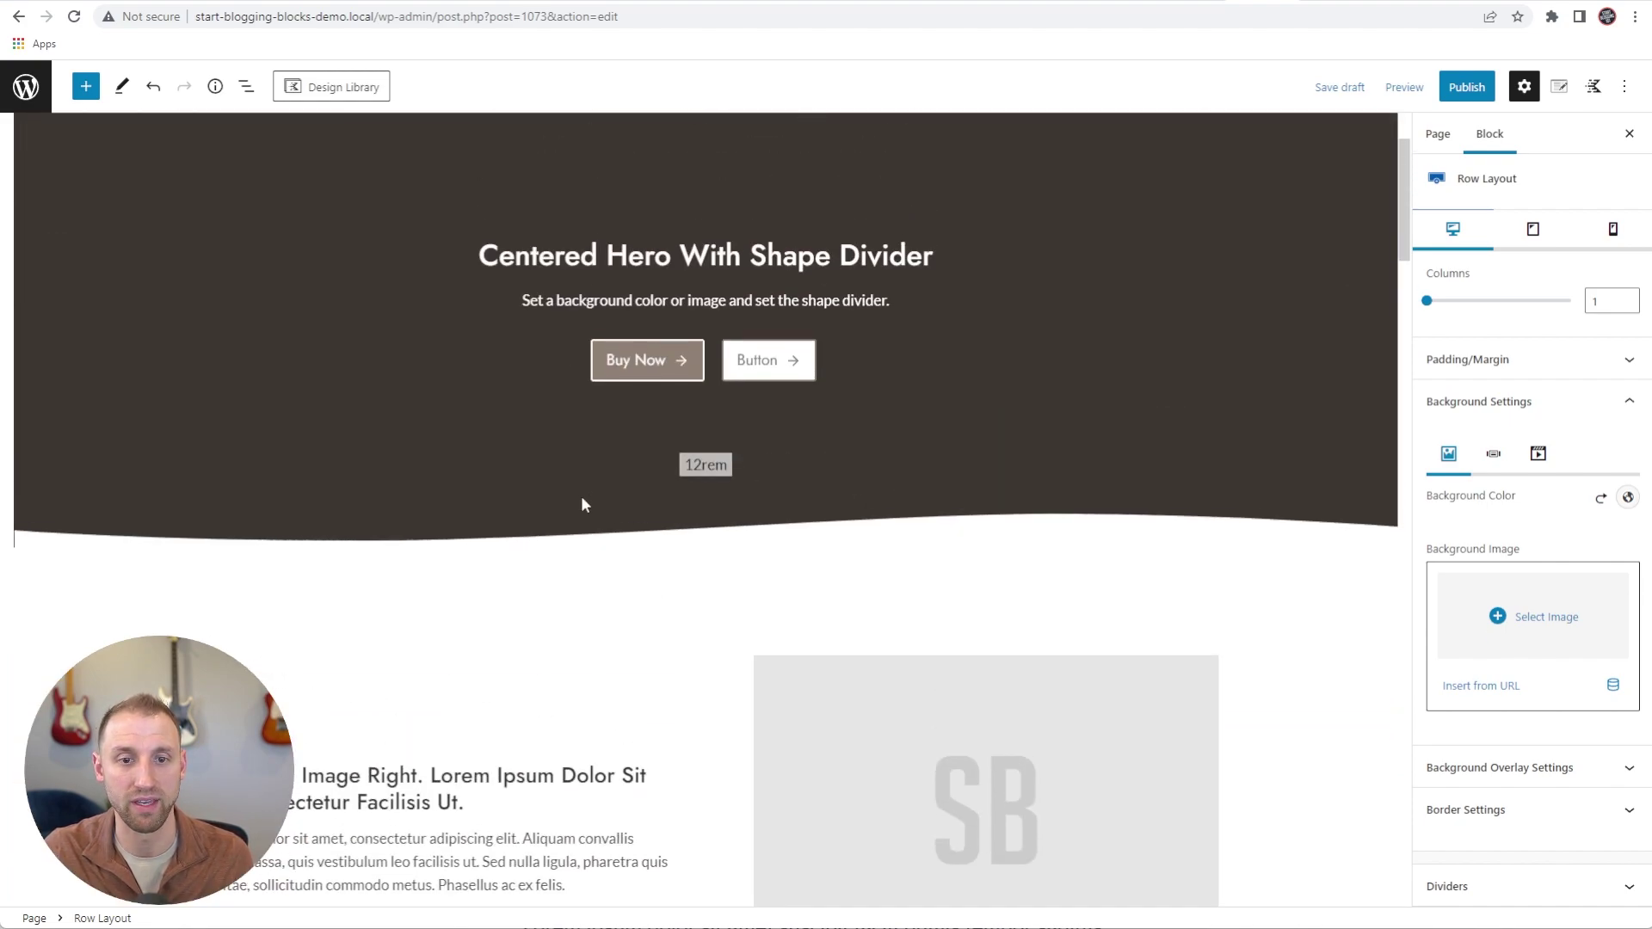
click(831, 362)
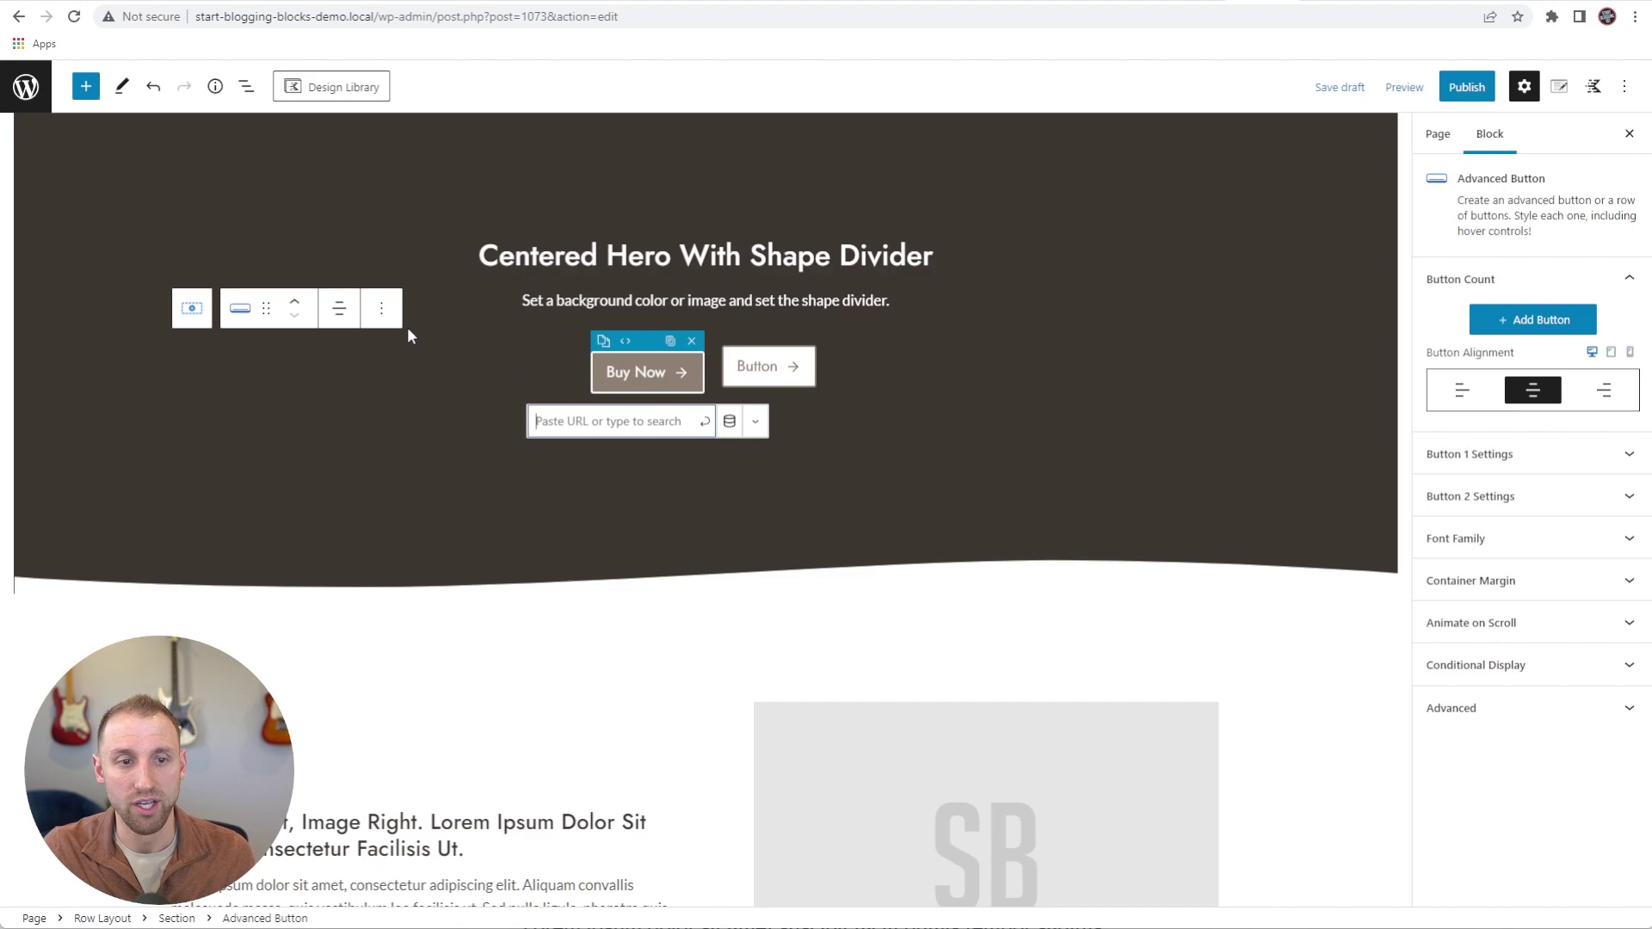
click(381, 308)
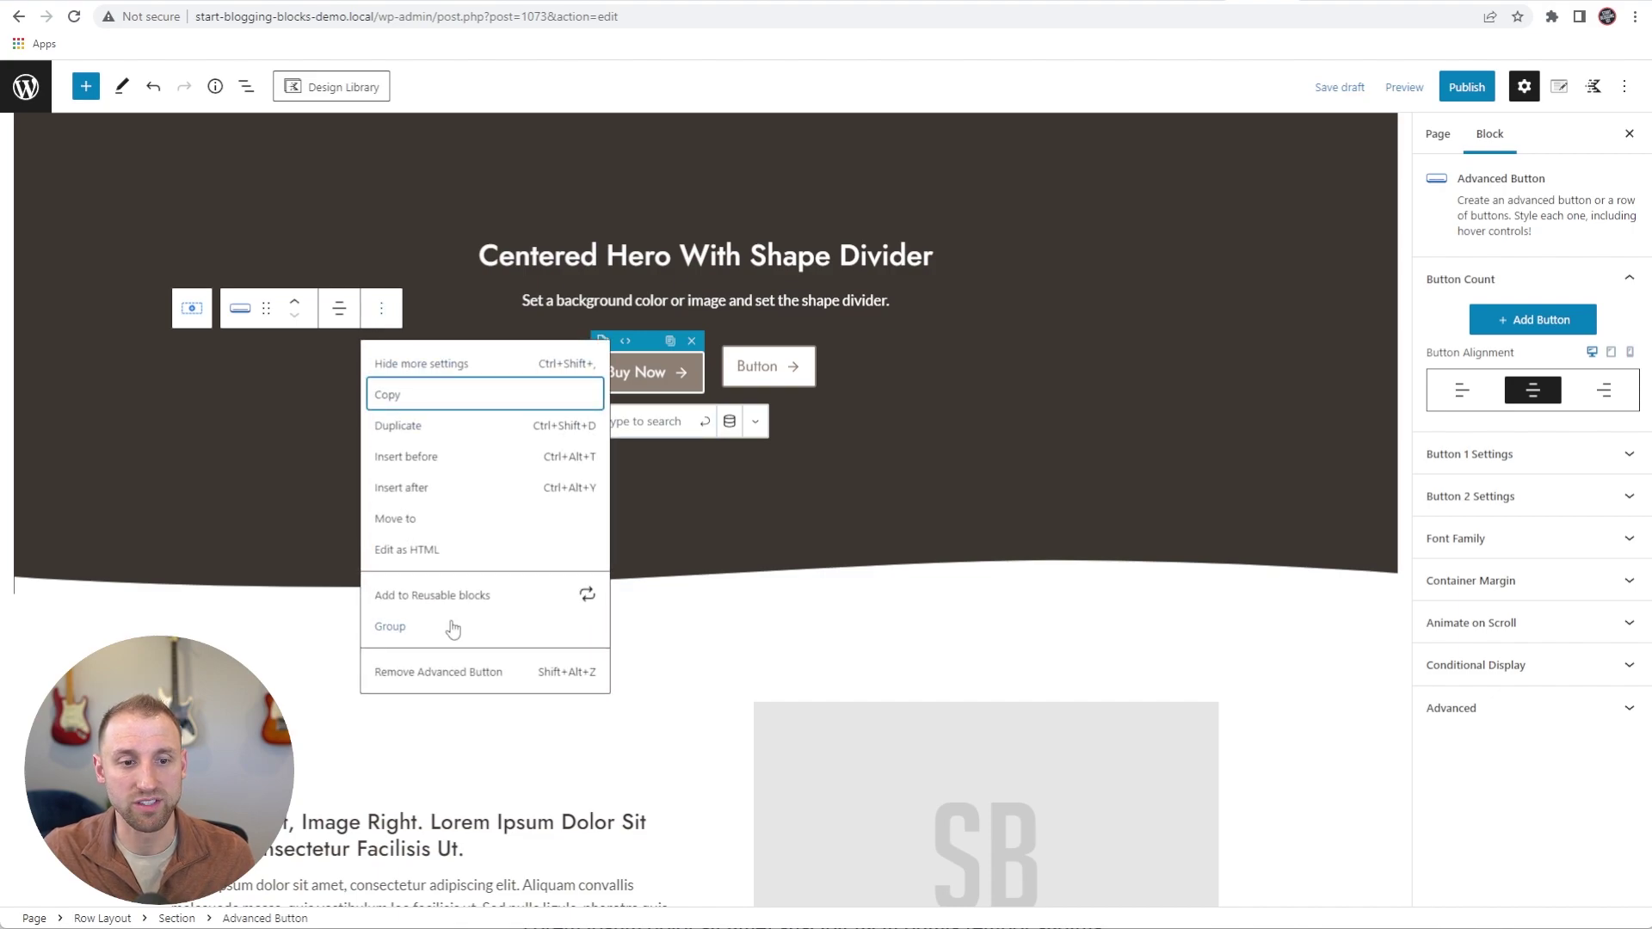
click(443, 669)
Insert a Row Layout block in the hero's empty paragraph using /row
scroll(402, 530, up, 2)
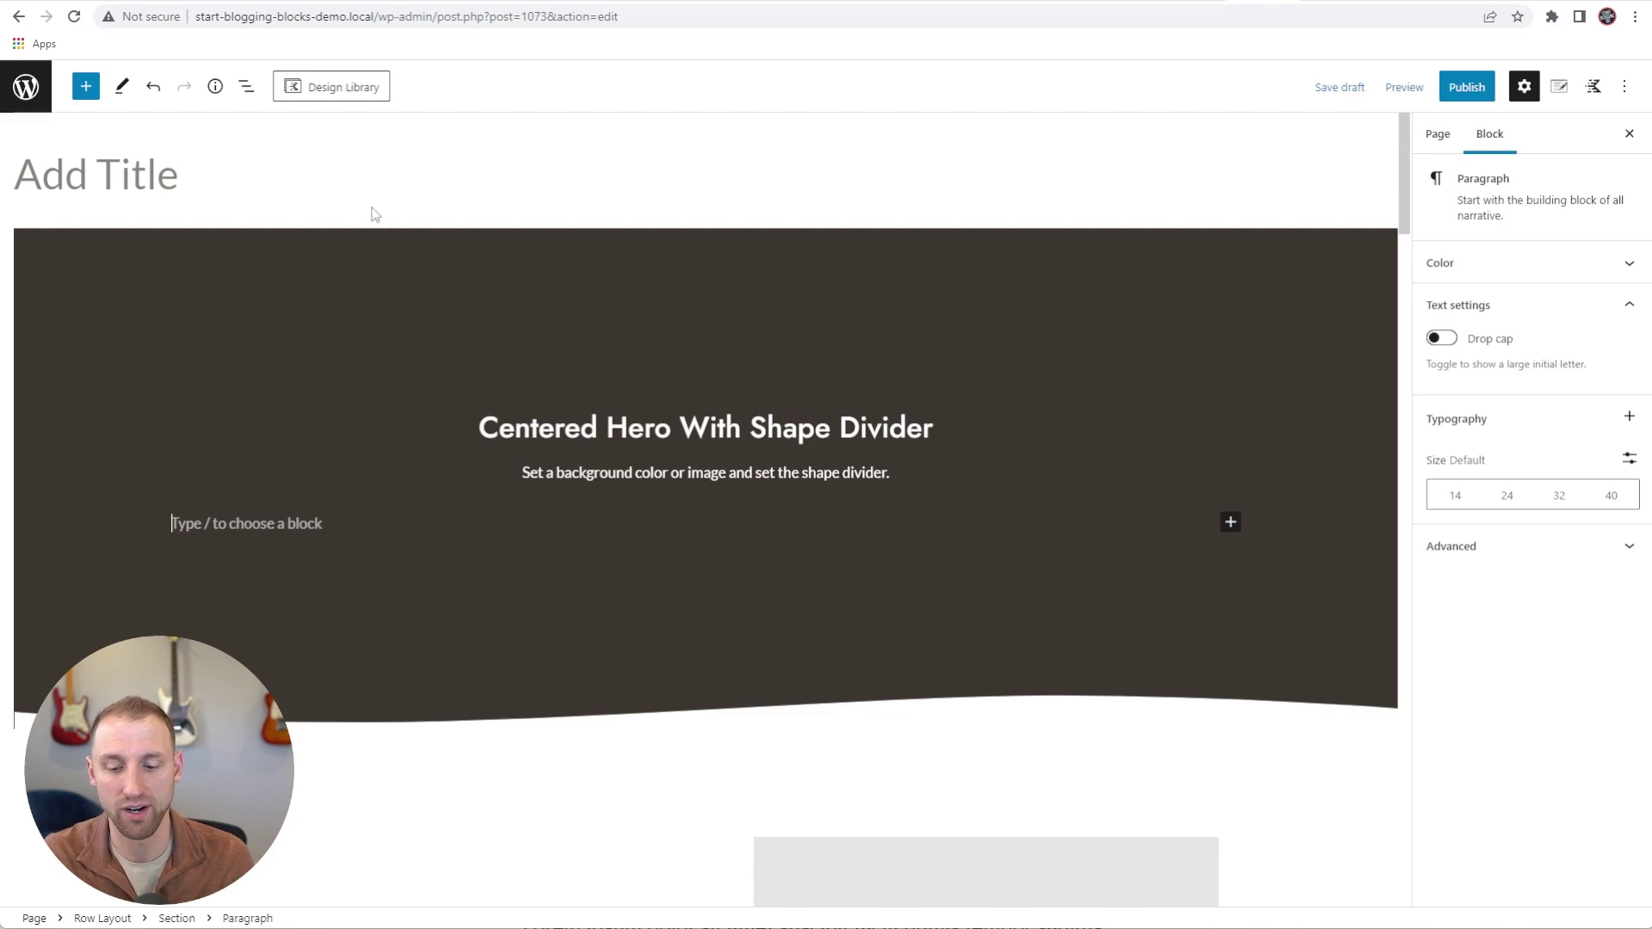
text(/ro)
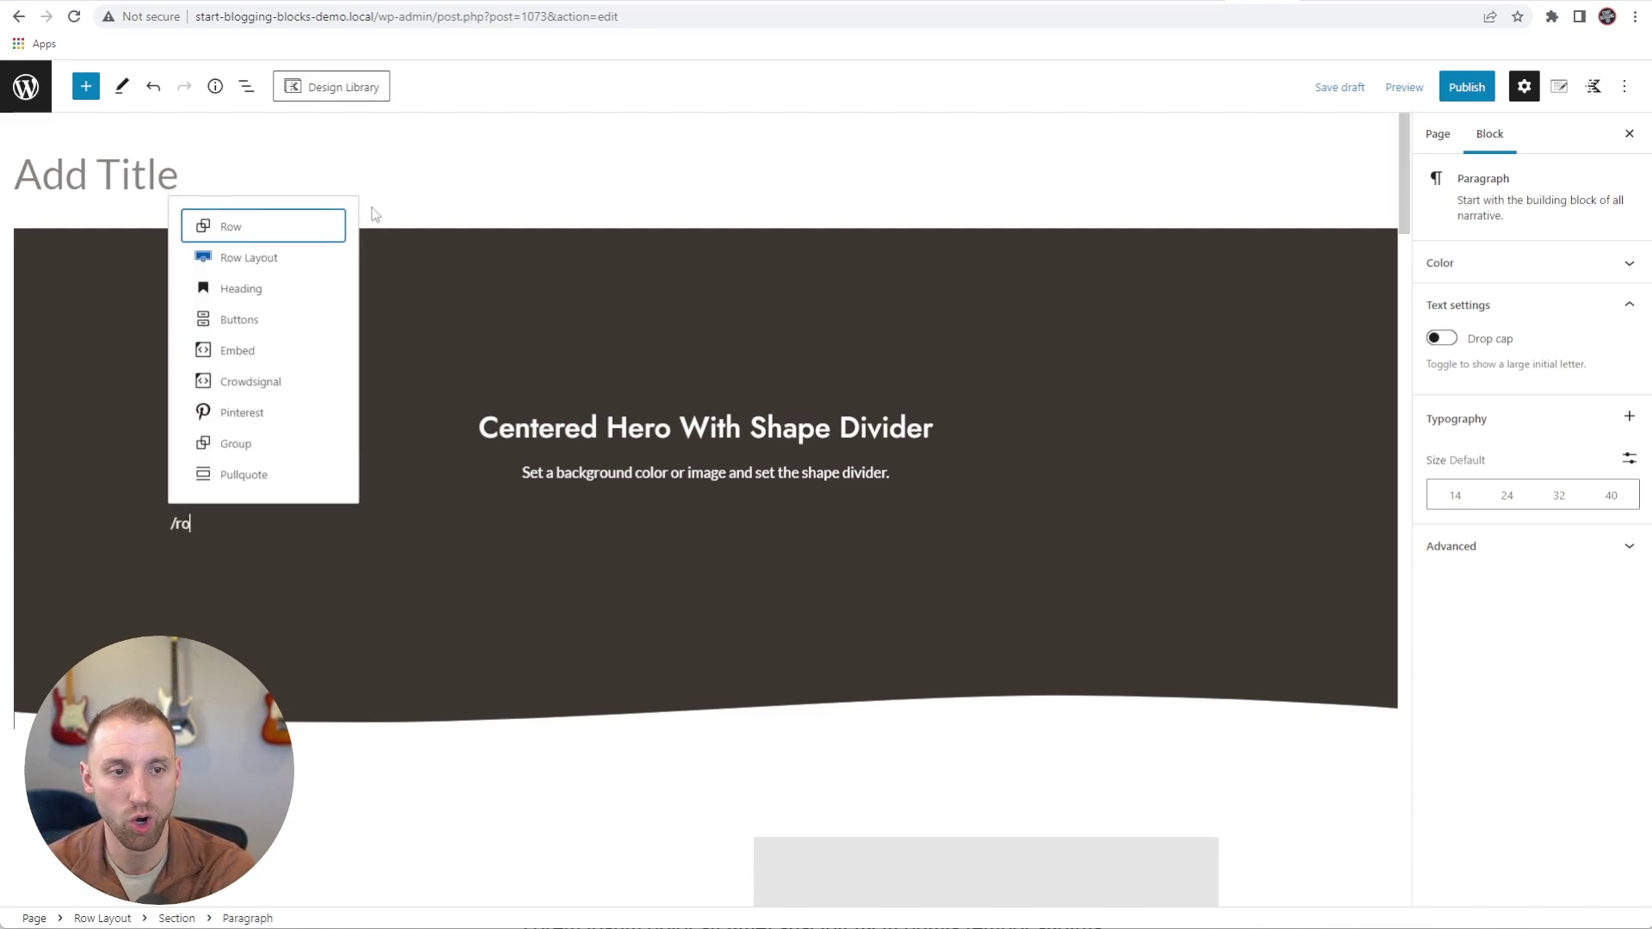
text(w)
key(Down)
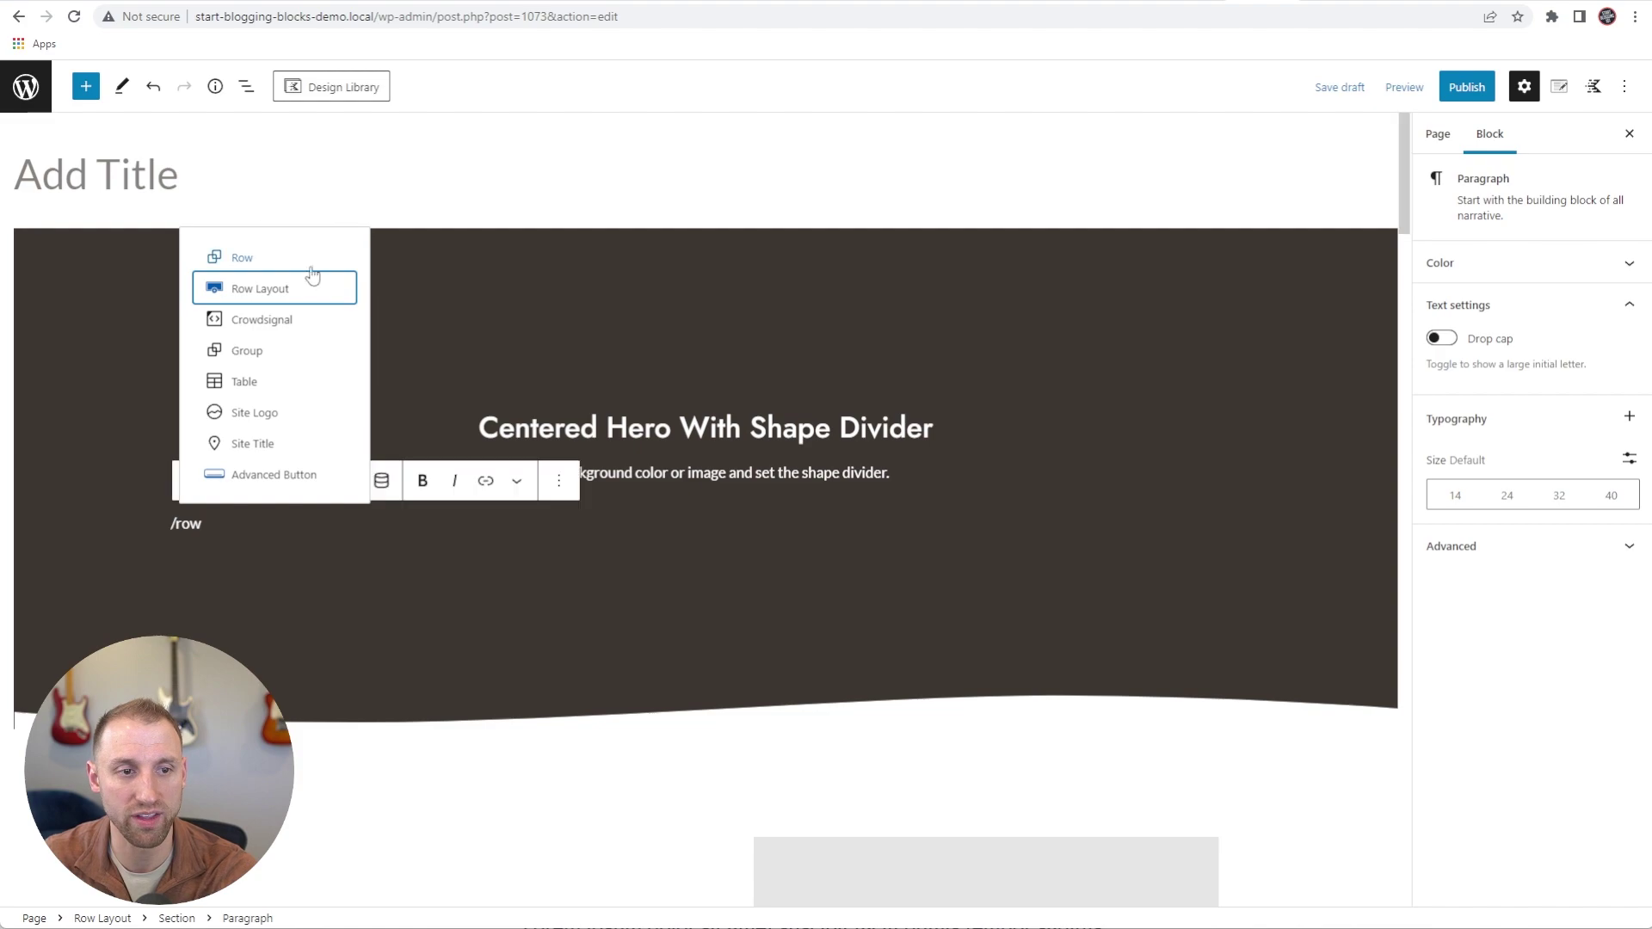
click(314, 286)
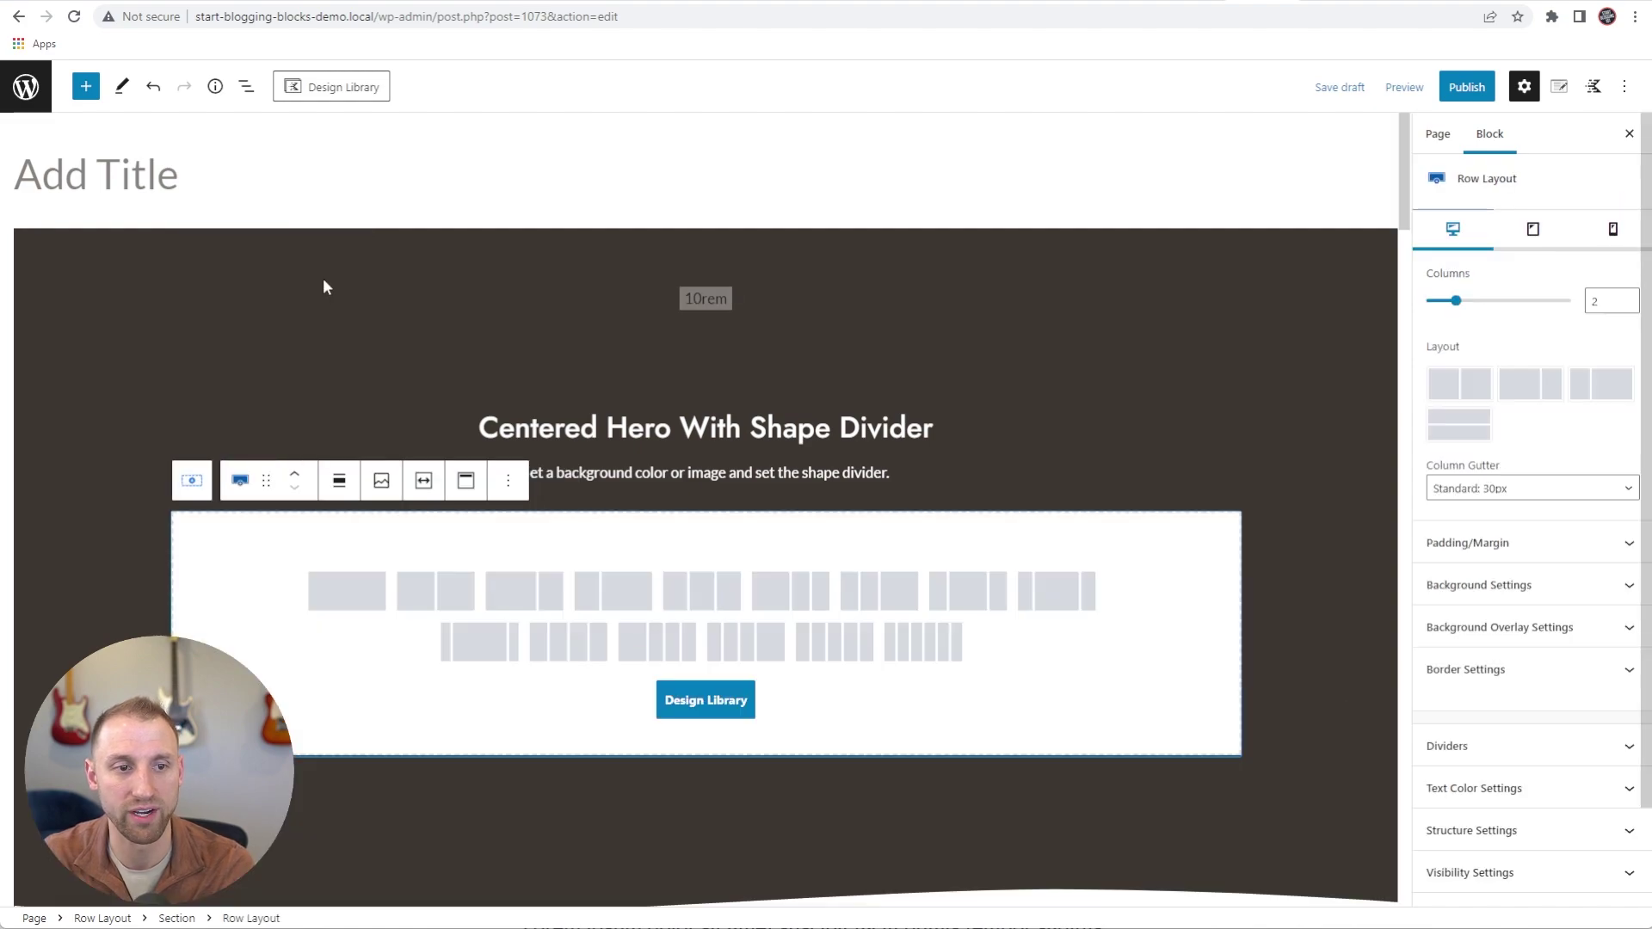
Insert the Medium 3D Button 1 design from the Design Library's Button category
click(699, 701)
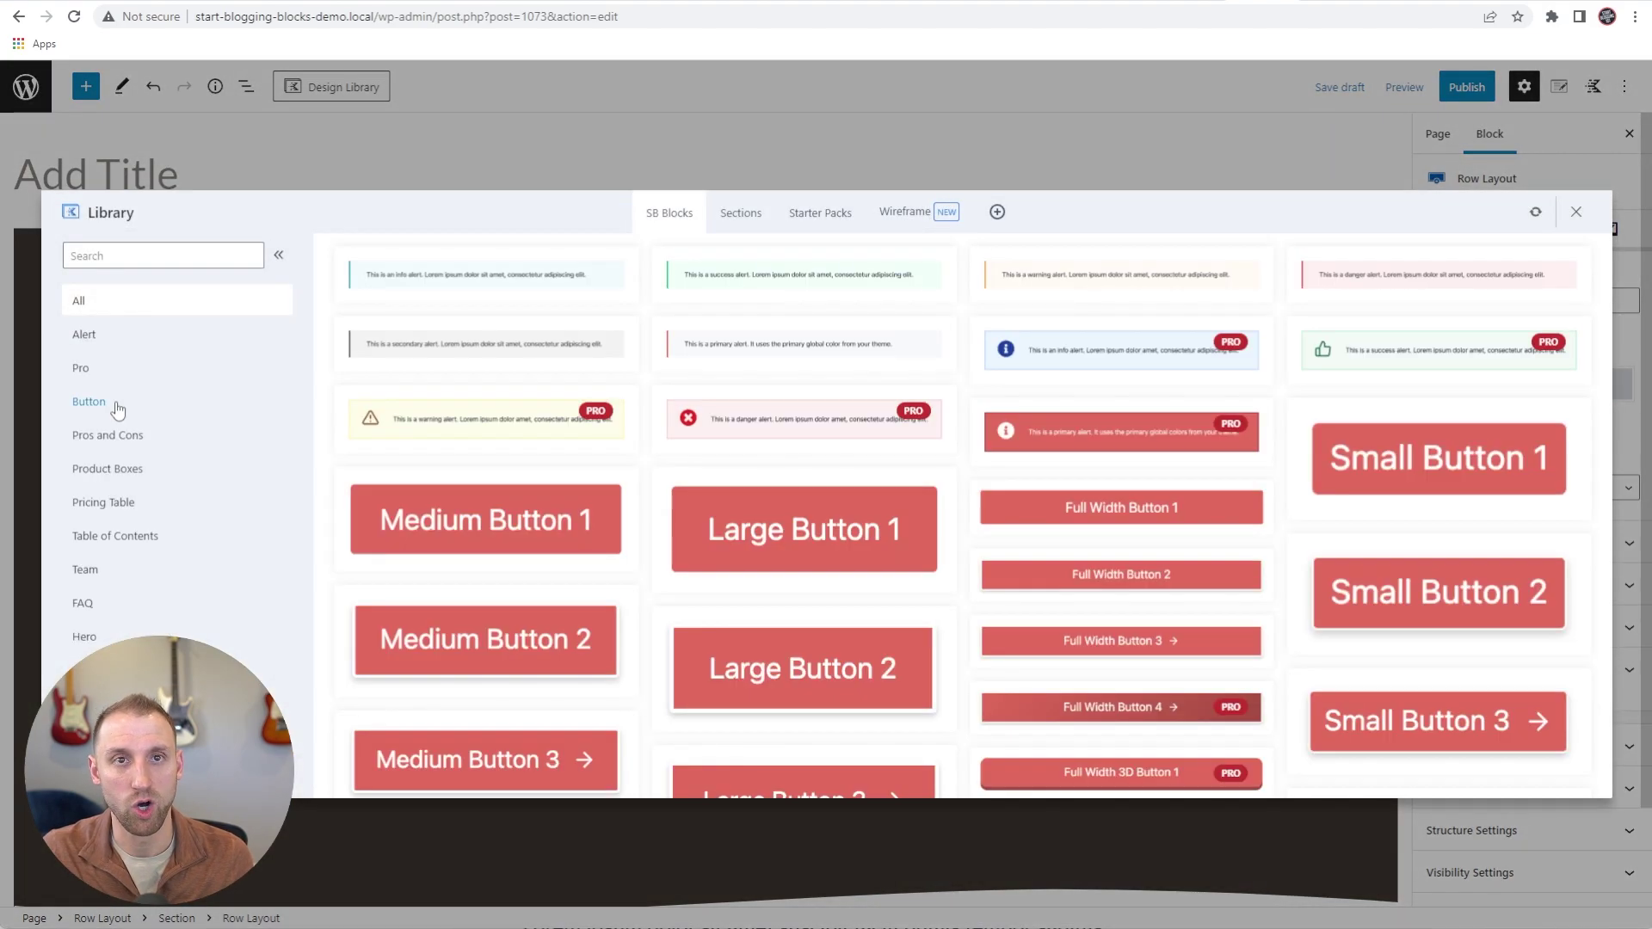
click(113, 403)
scroll(989, 473, down, 2)
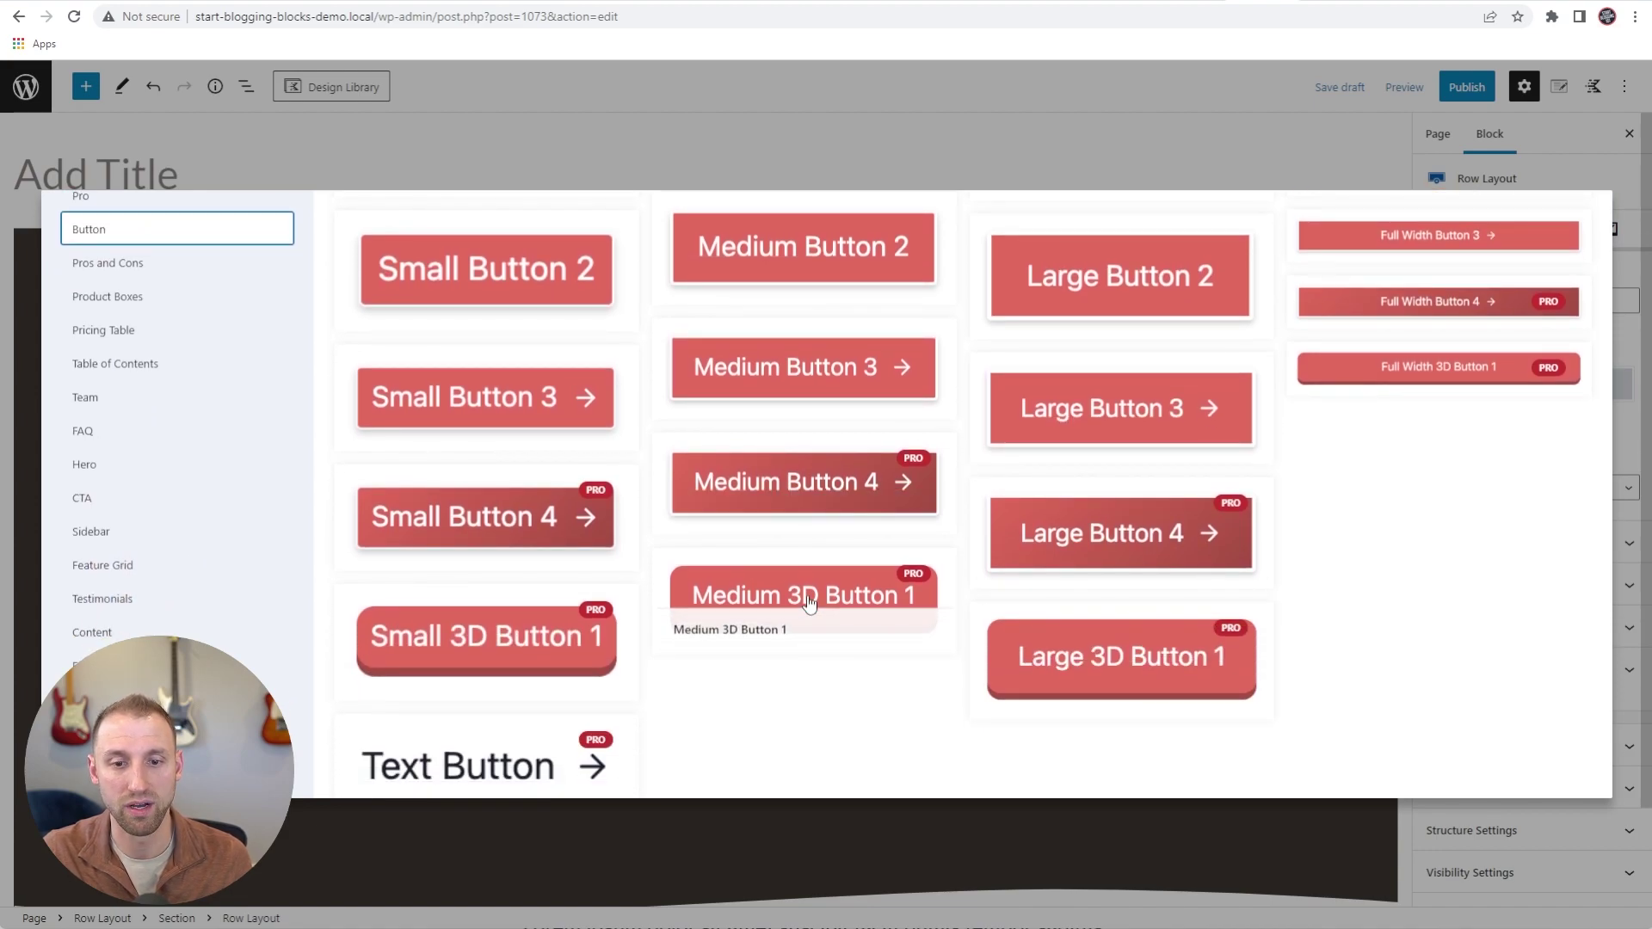
click(808, 596)
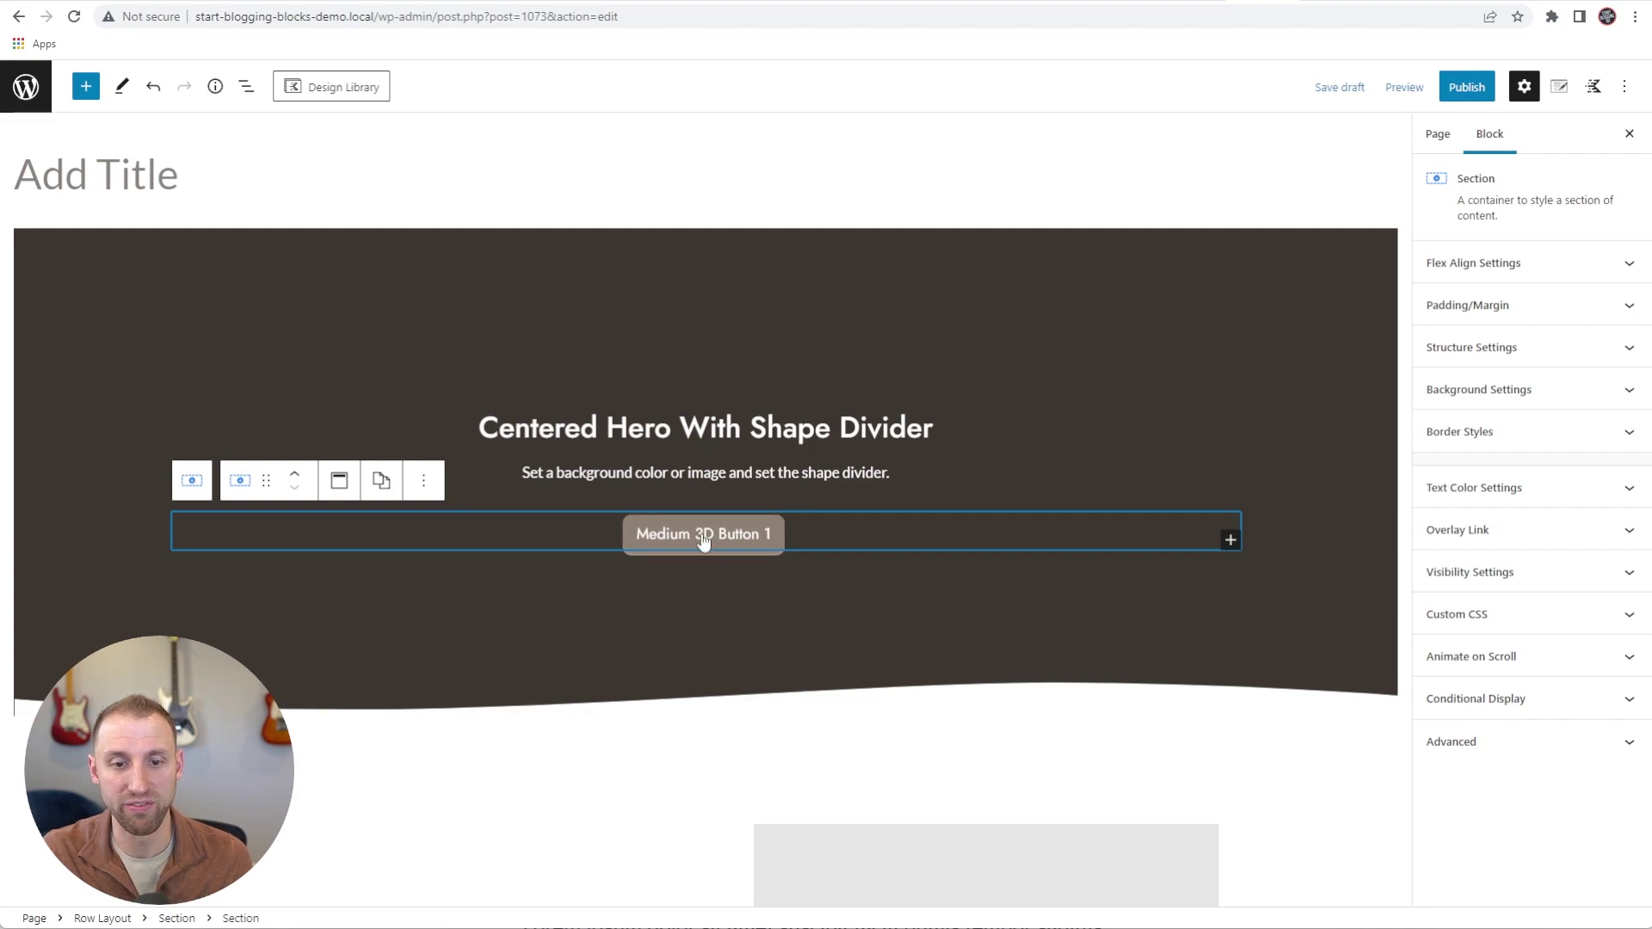
click(1404, 86)
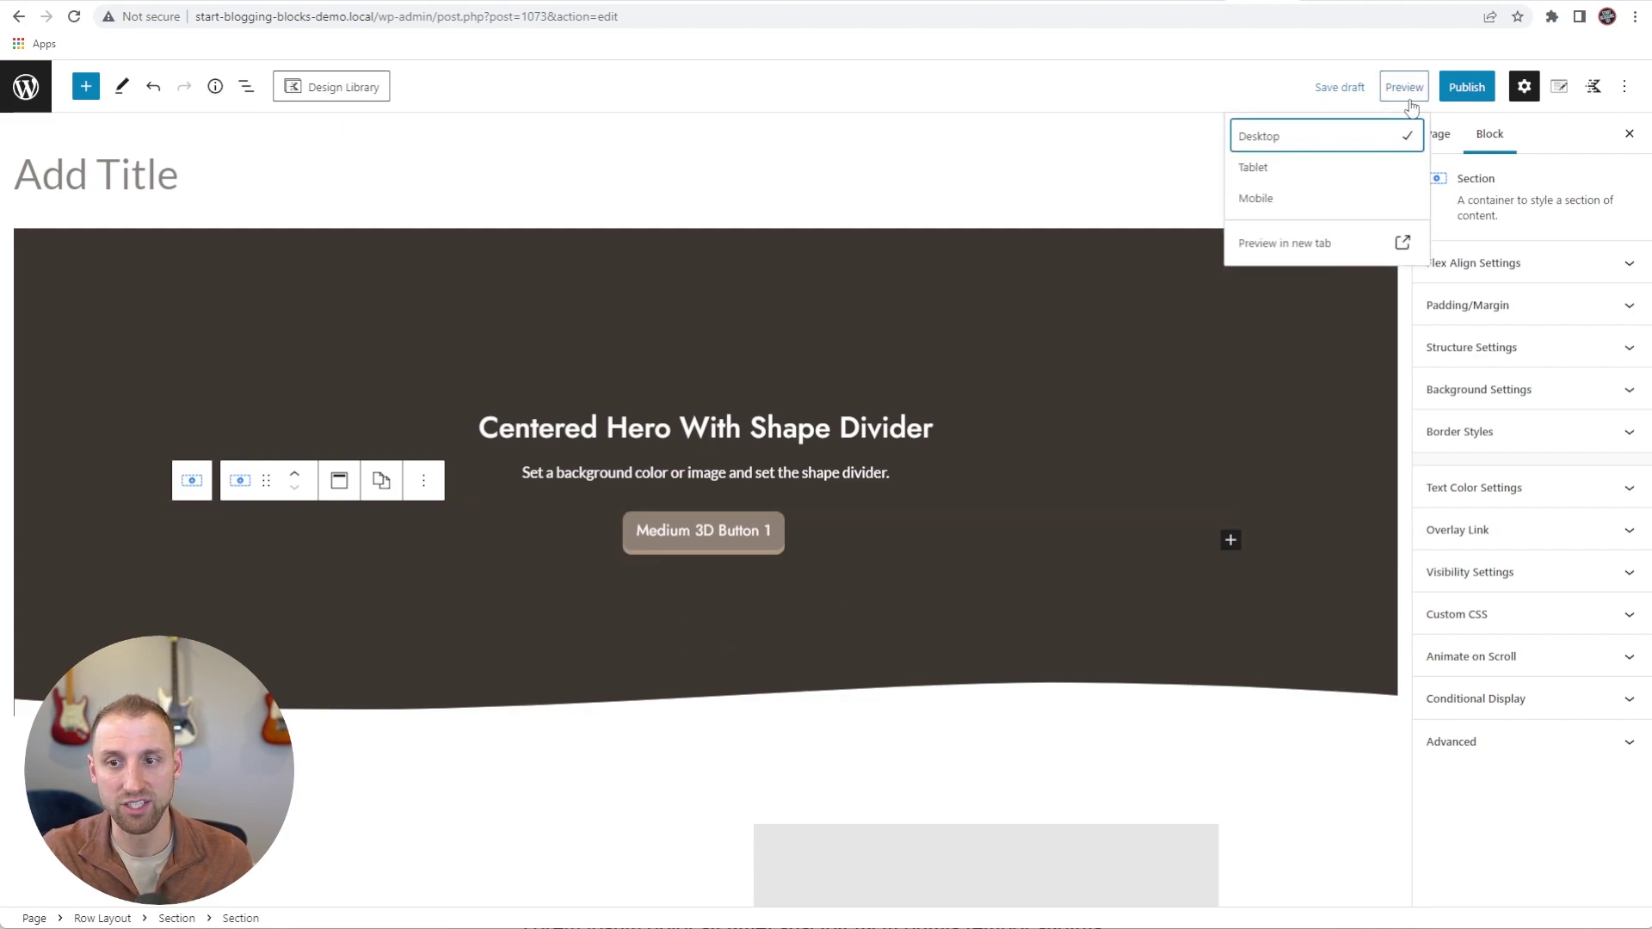
click(1306, 247)
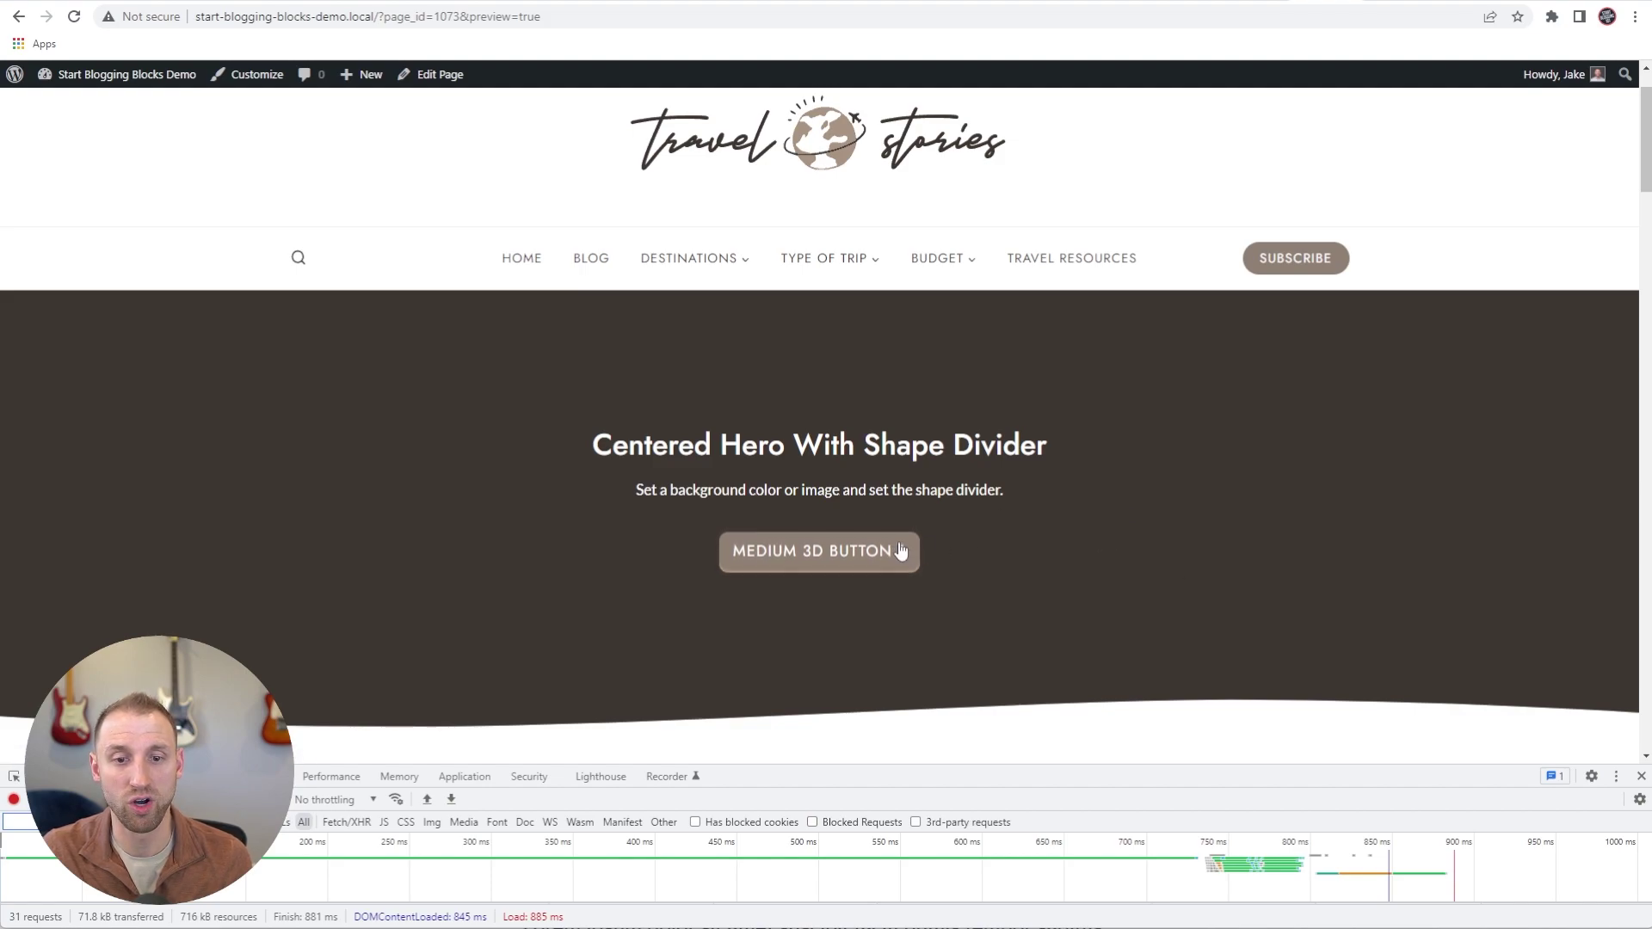
key(ctrl+w)
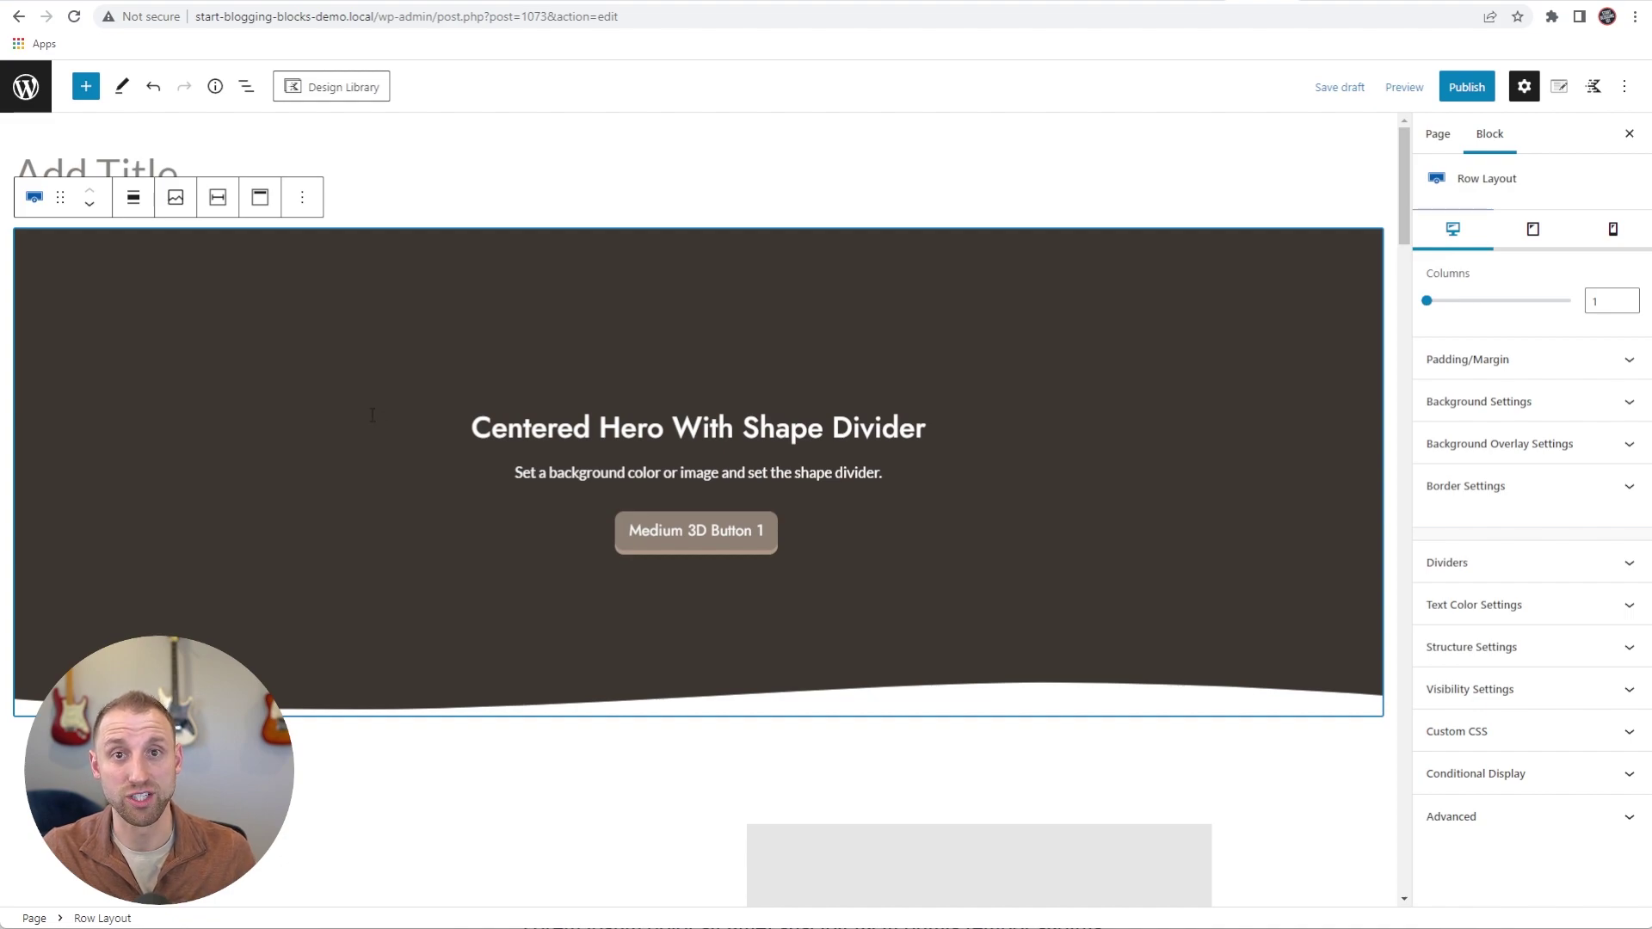
Add a Row Layout block directly below the Content Right, Image Left row
scroll(371, 415, down, 15)
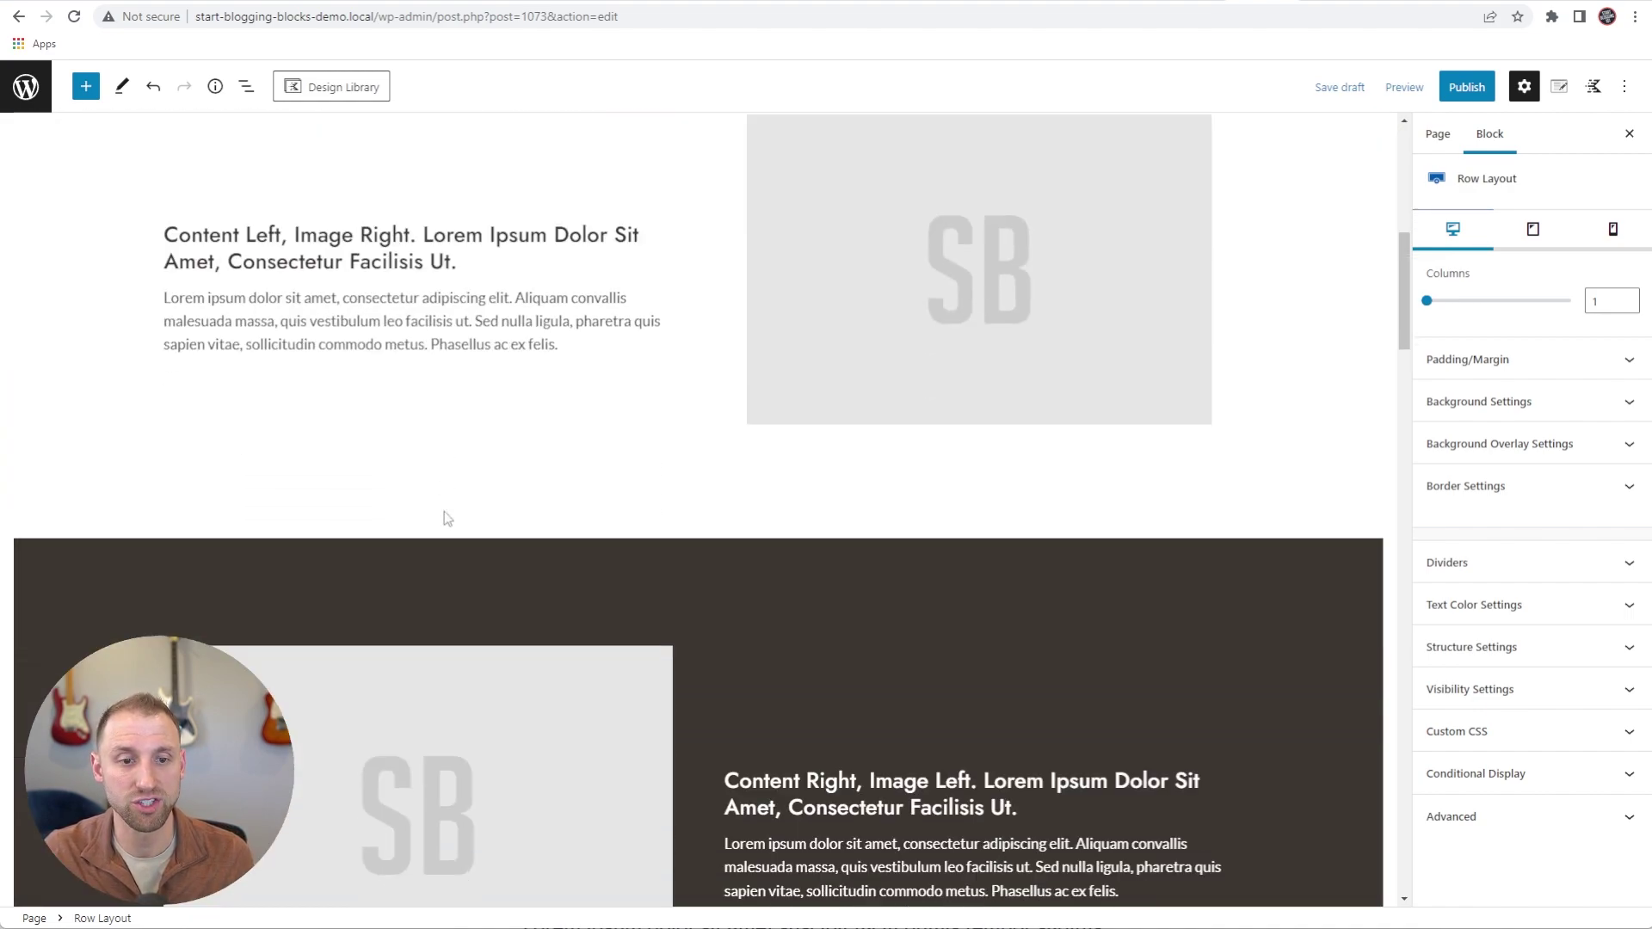
scroll(439, 502, down, 10)
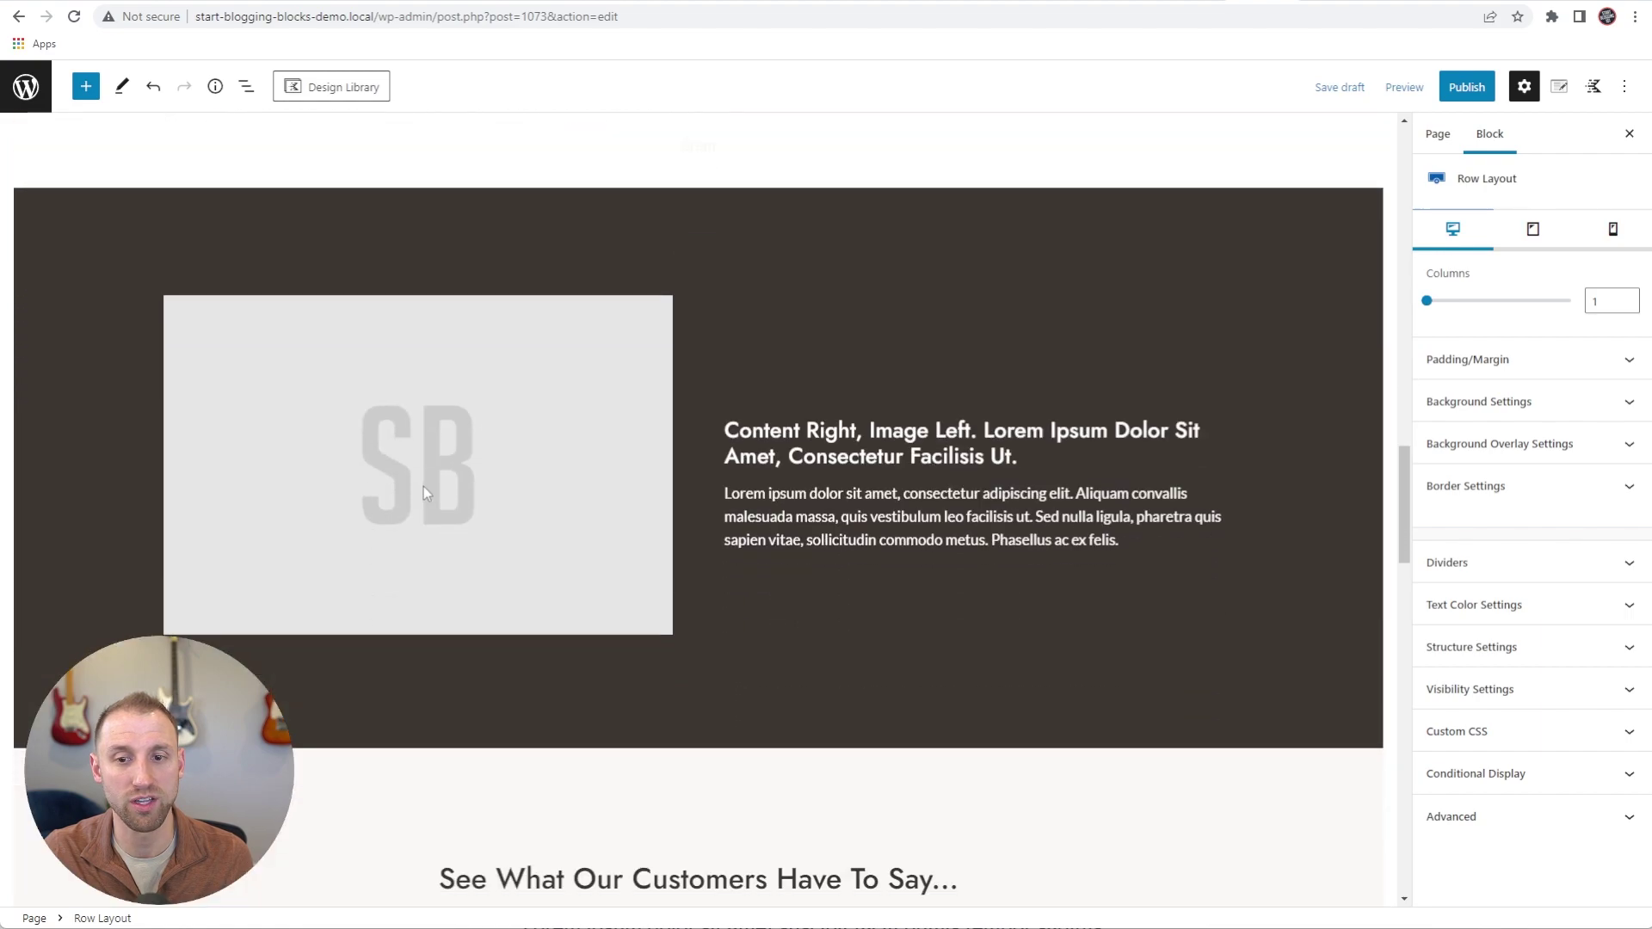
click(38, 463)
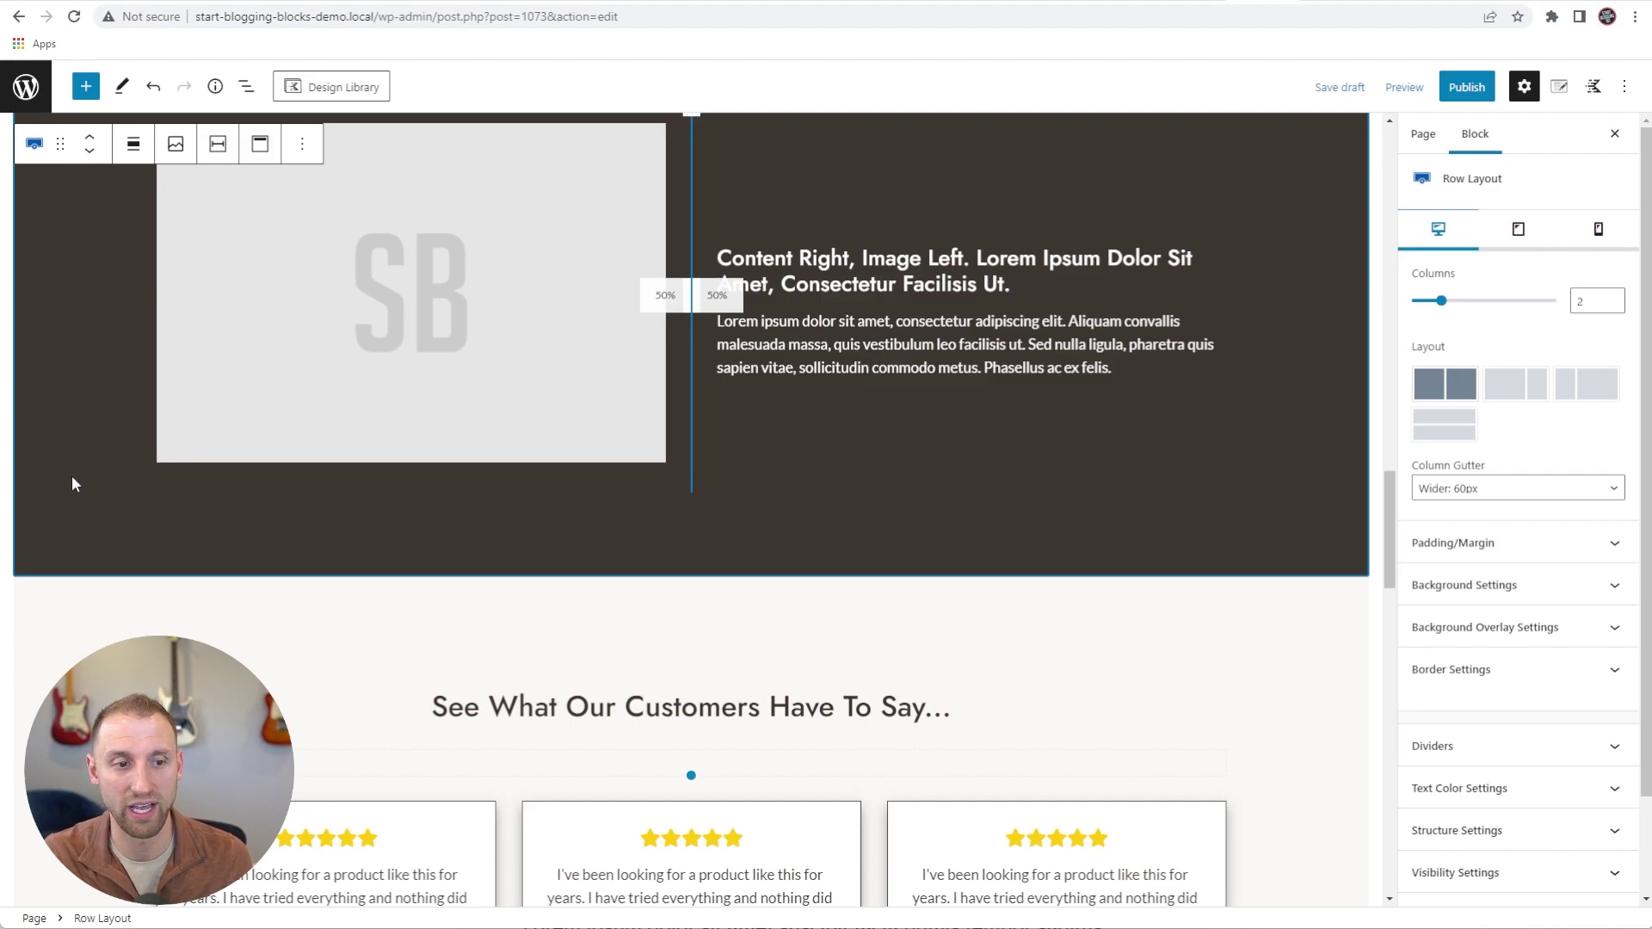
key(Return)
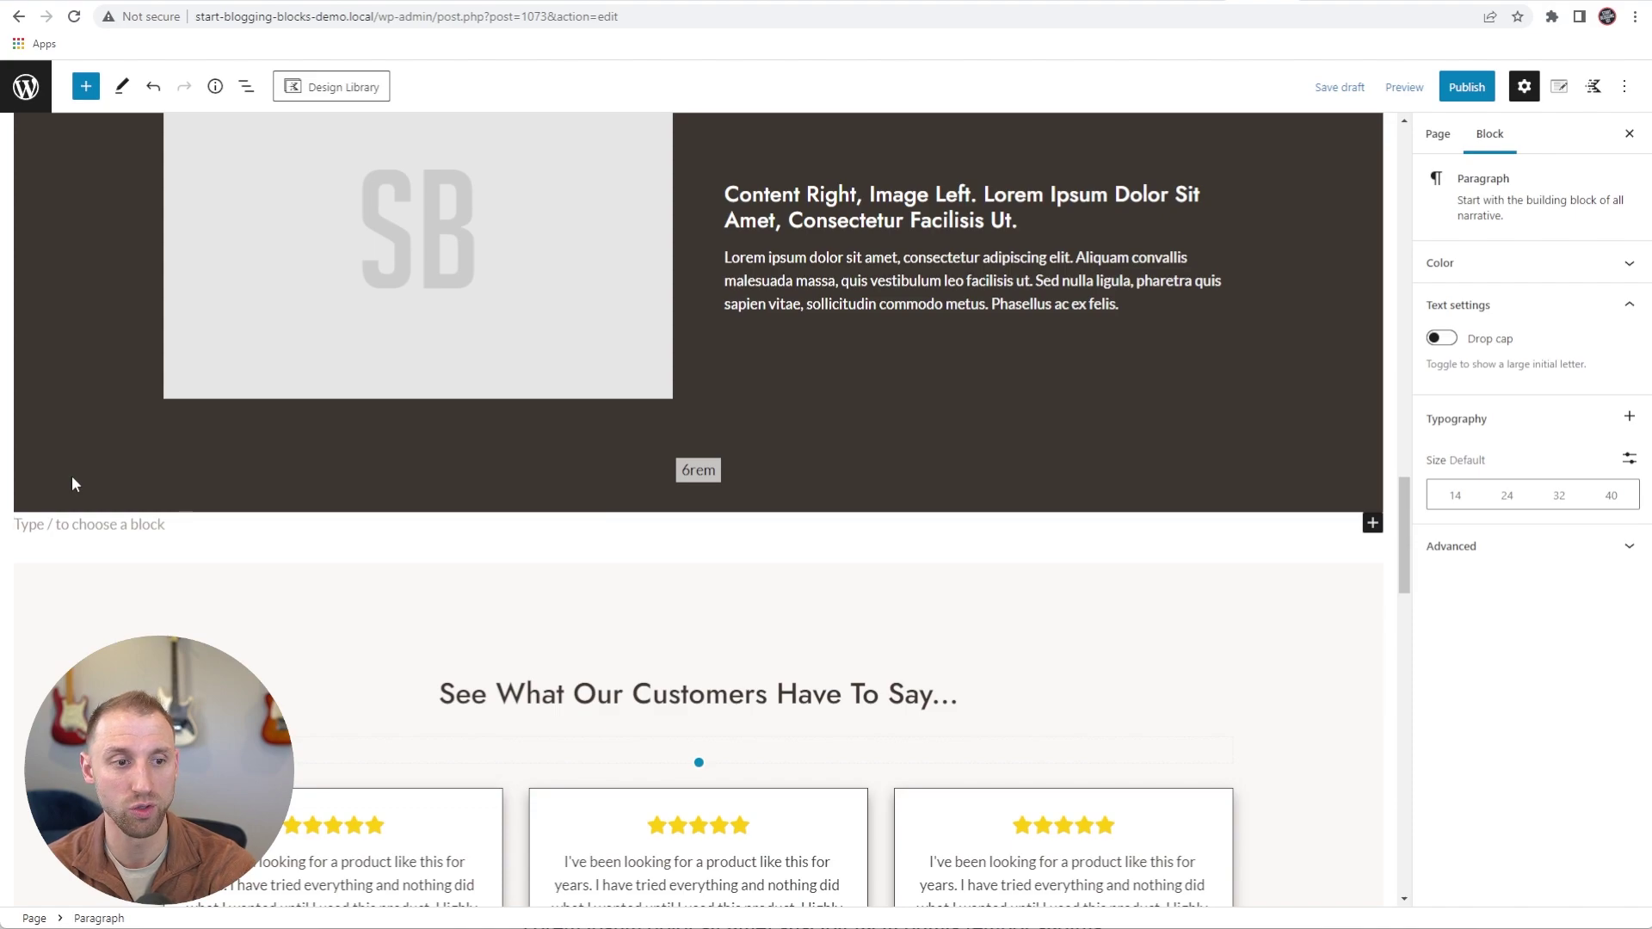
text(/row)
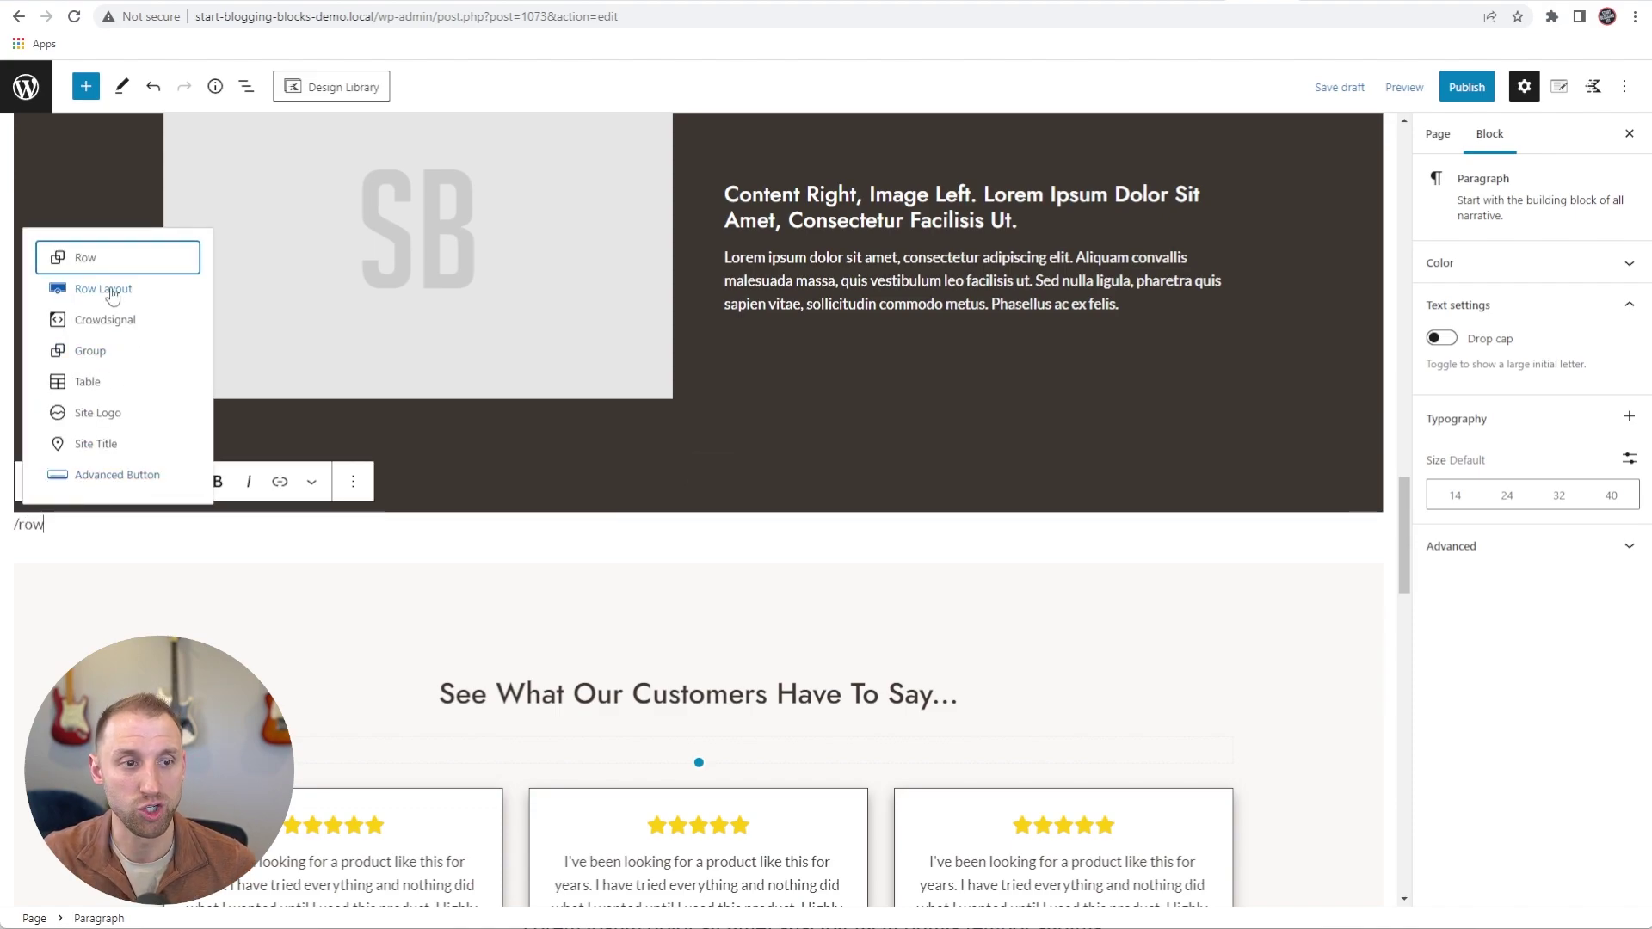
click(113, 293)
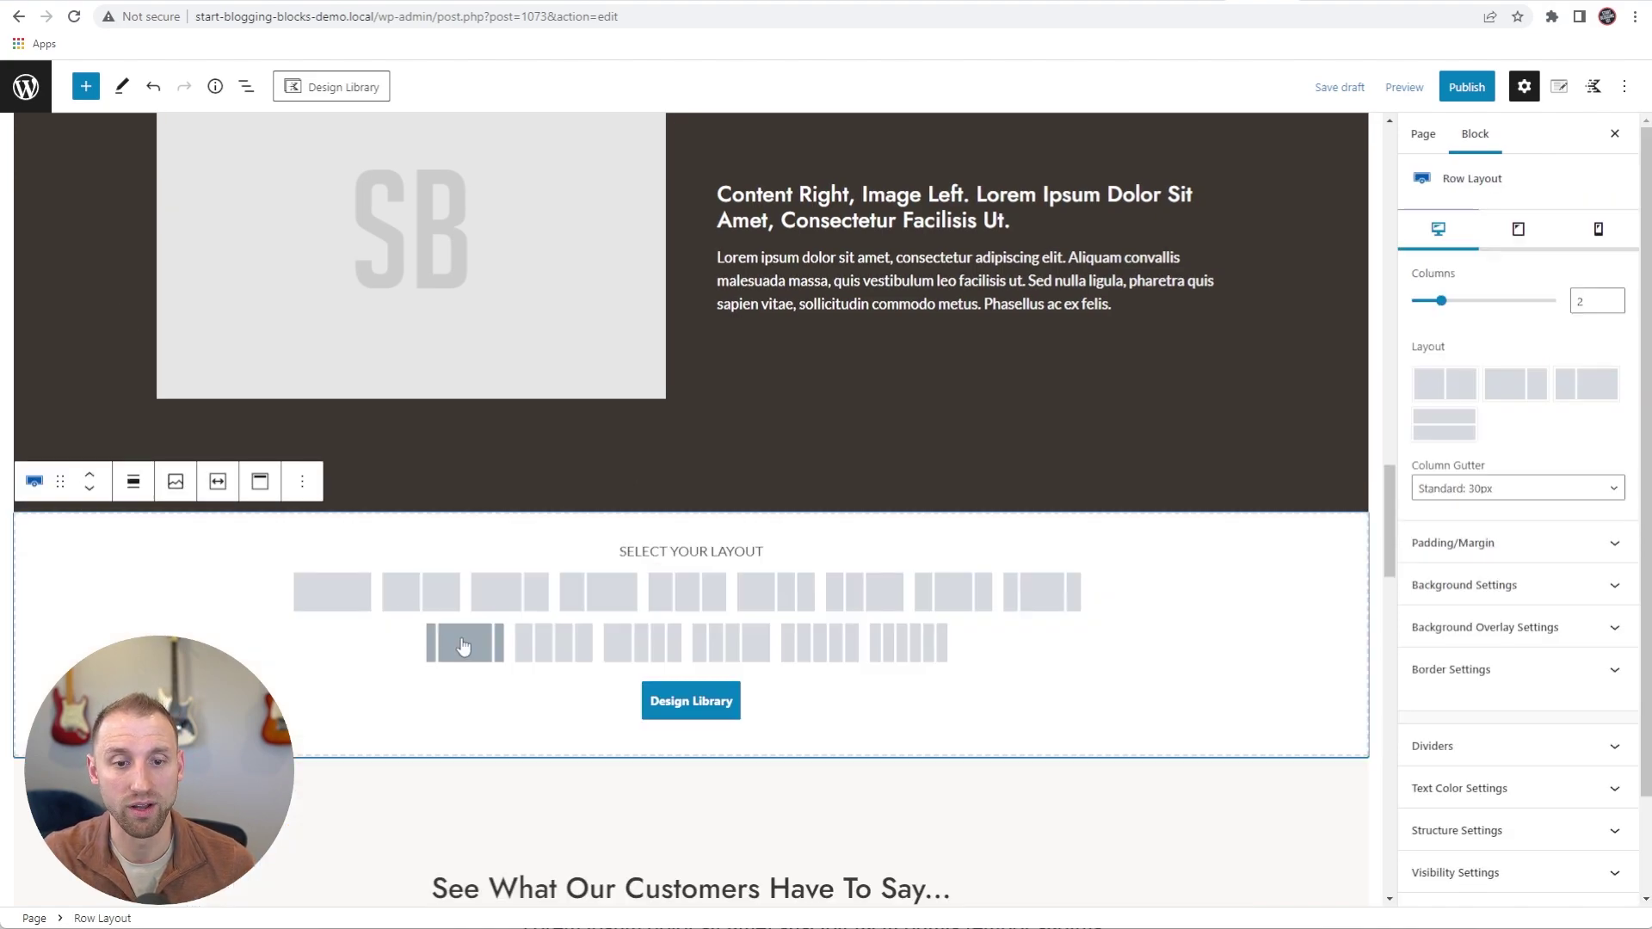
Fill the new row with the second CTA design from the Design Library
click(708, 714)
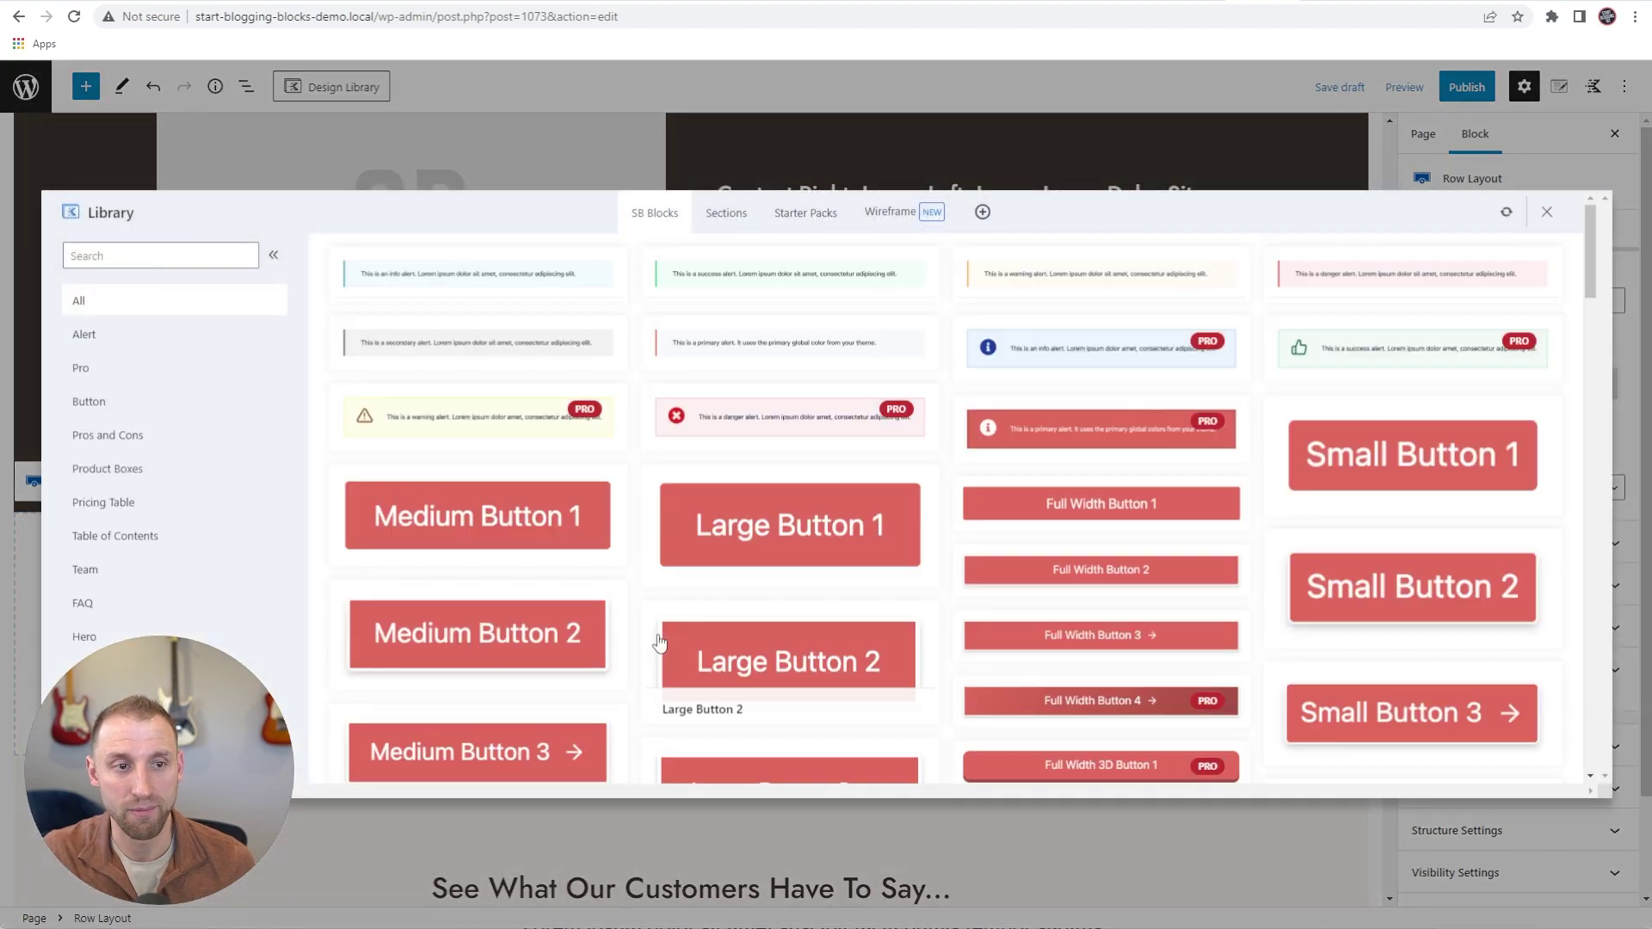
click(250, 669)
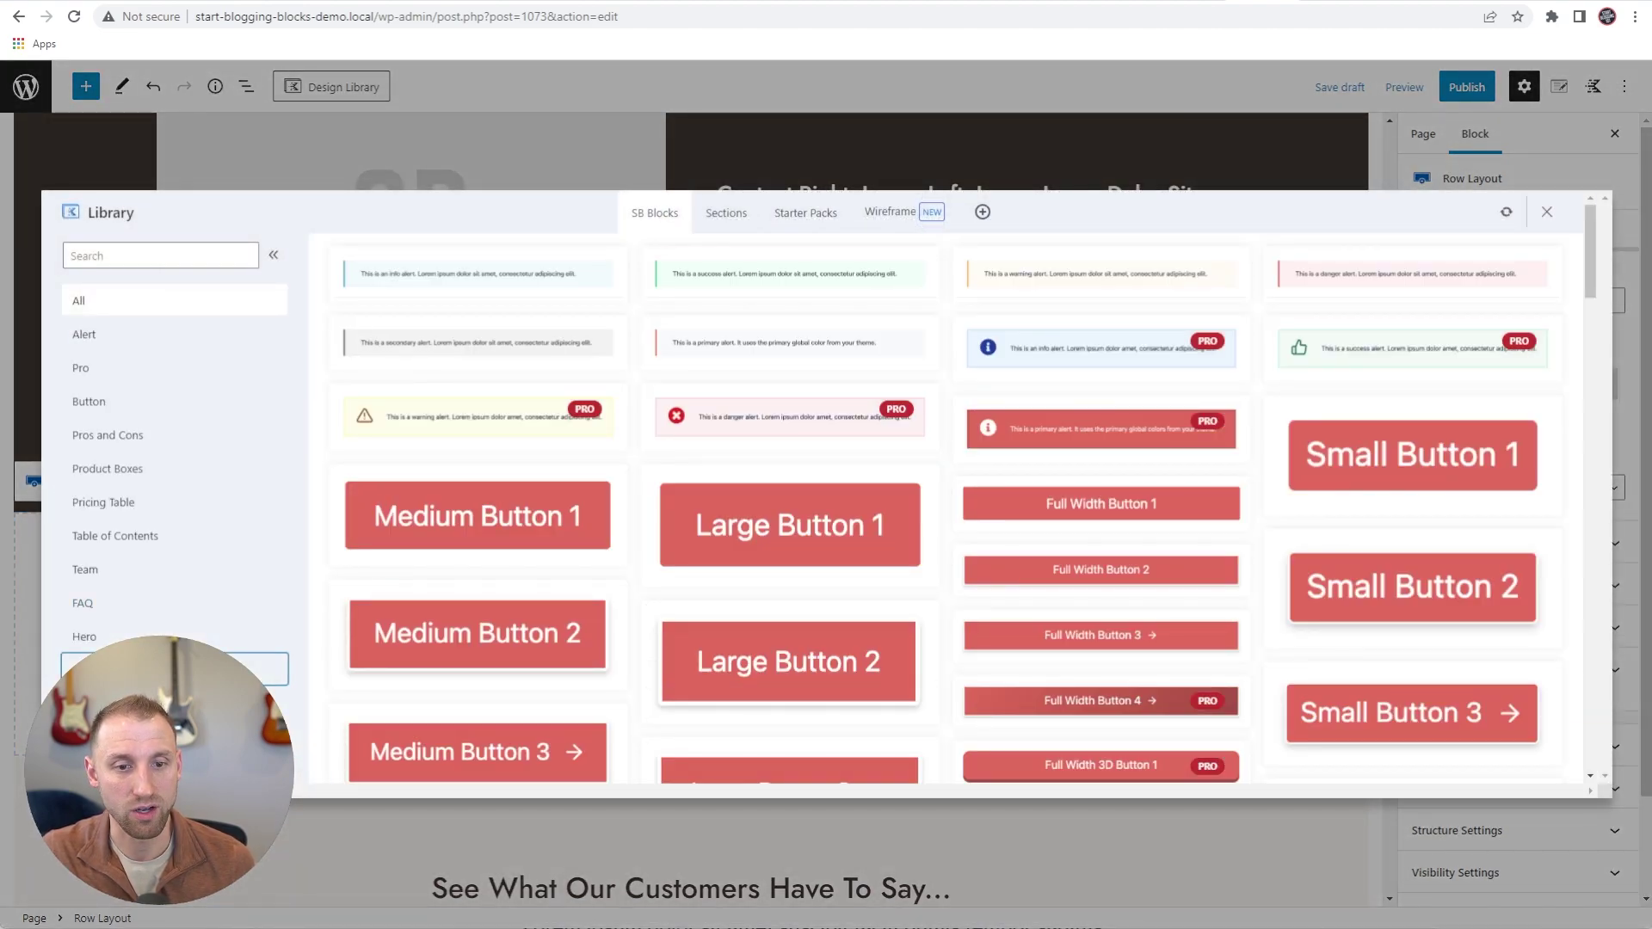
click(821, 275)
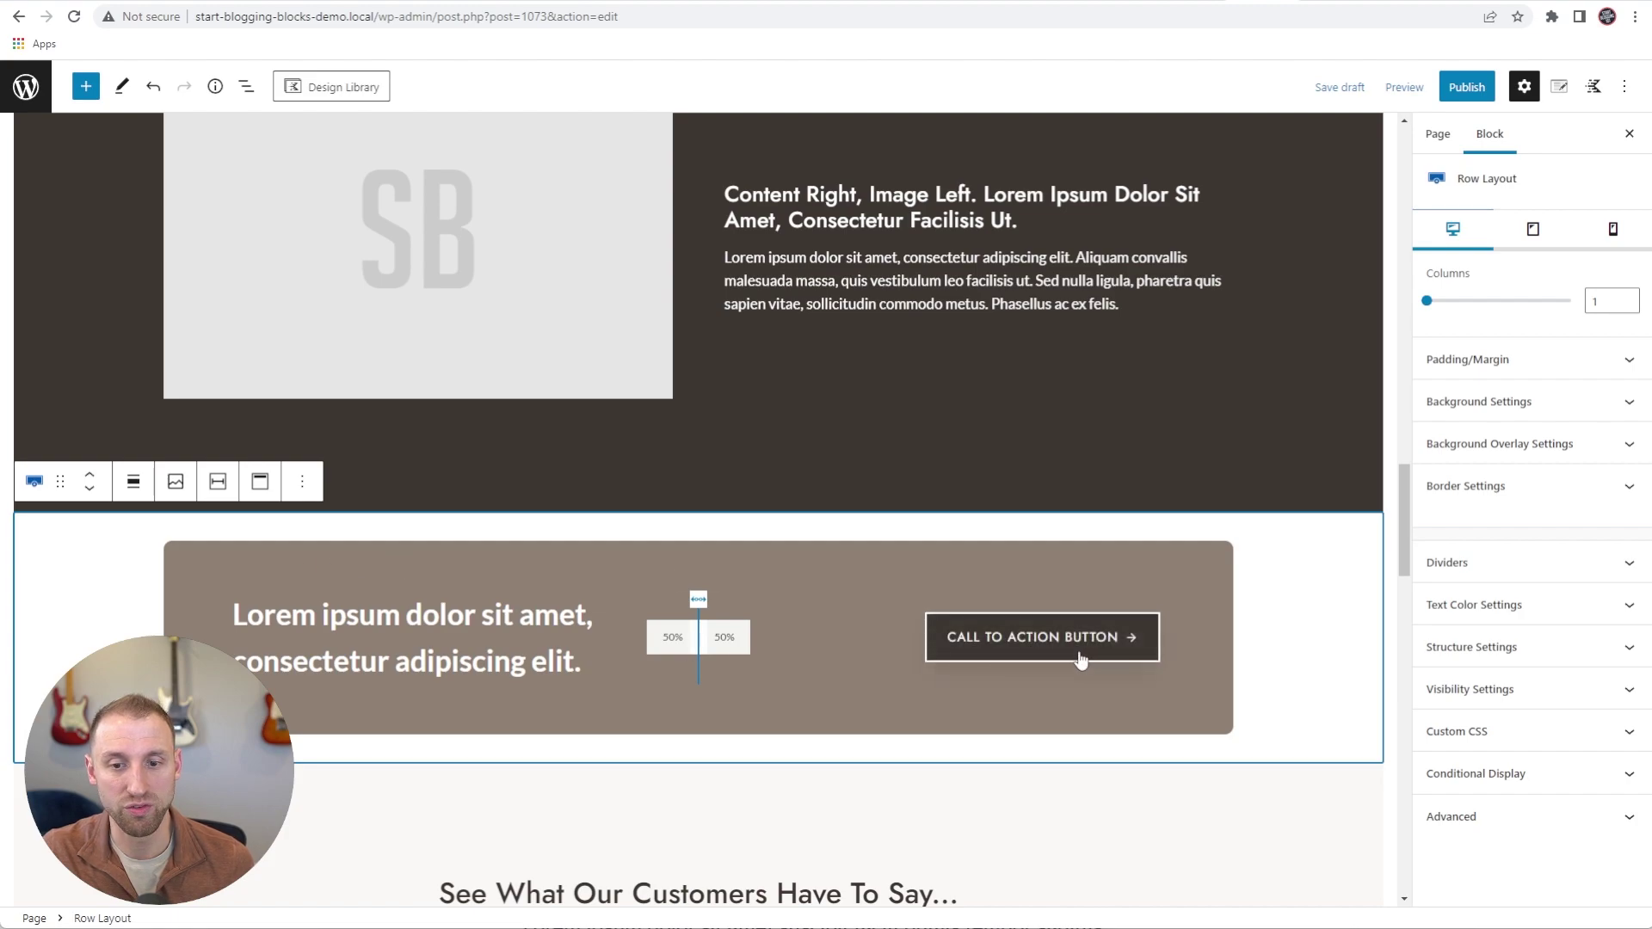
click(1394, 93)
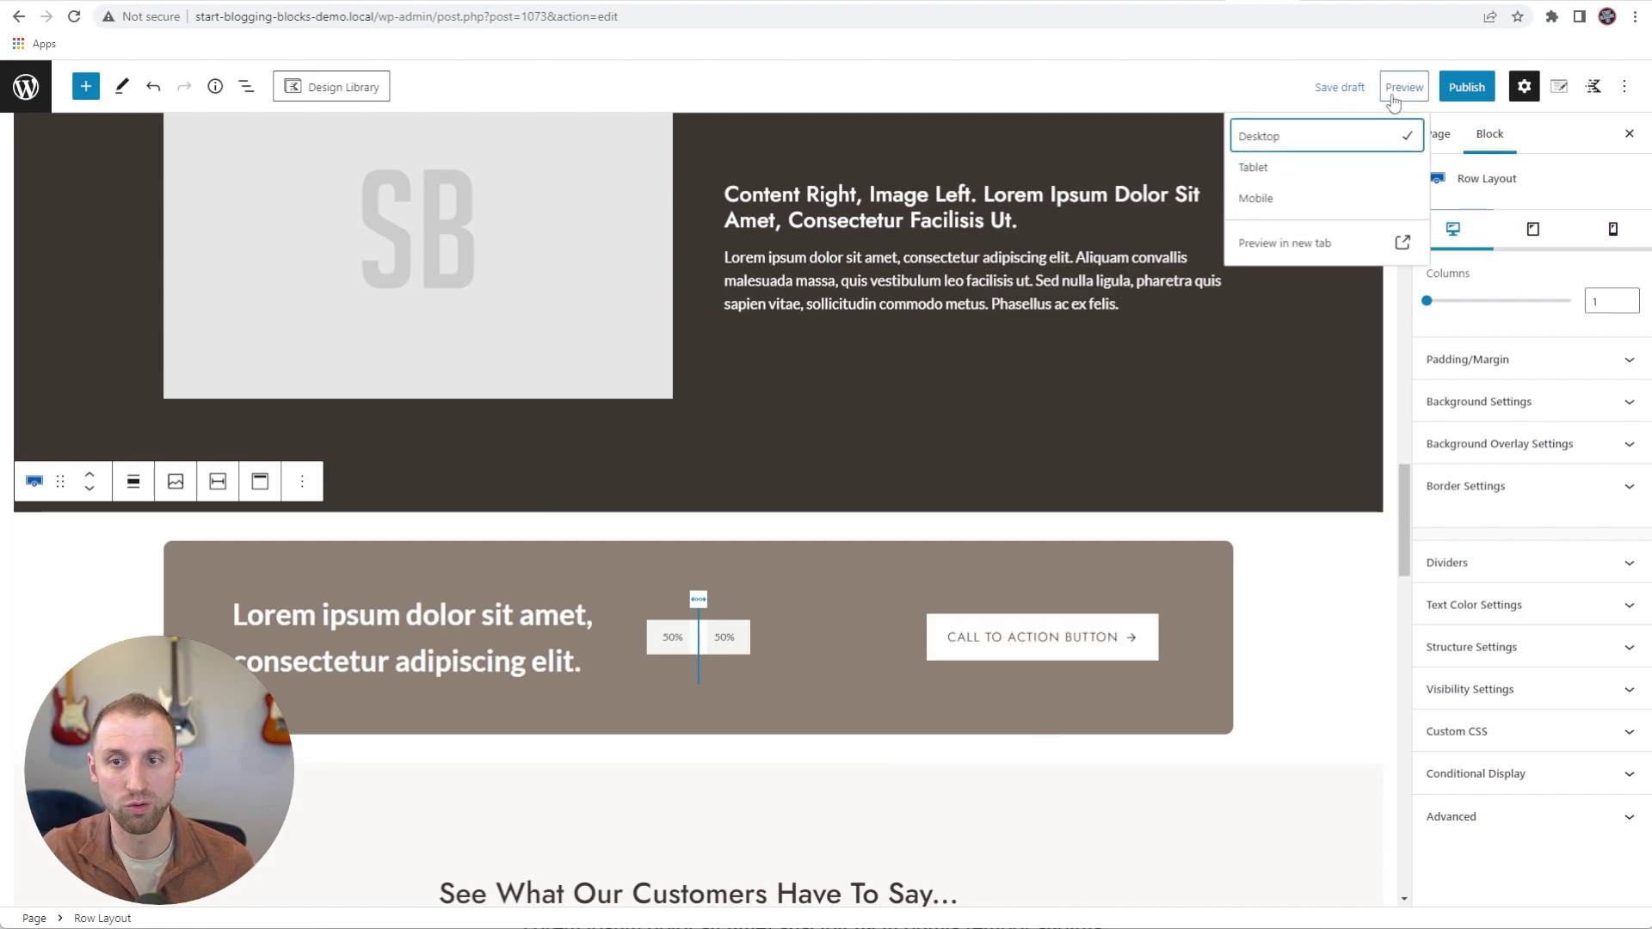
Preview the page in a new tab and scroll to the CTA banner on desktop
click(1311, 255)
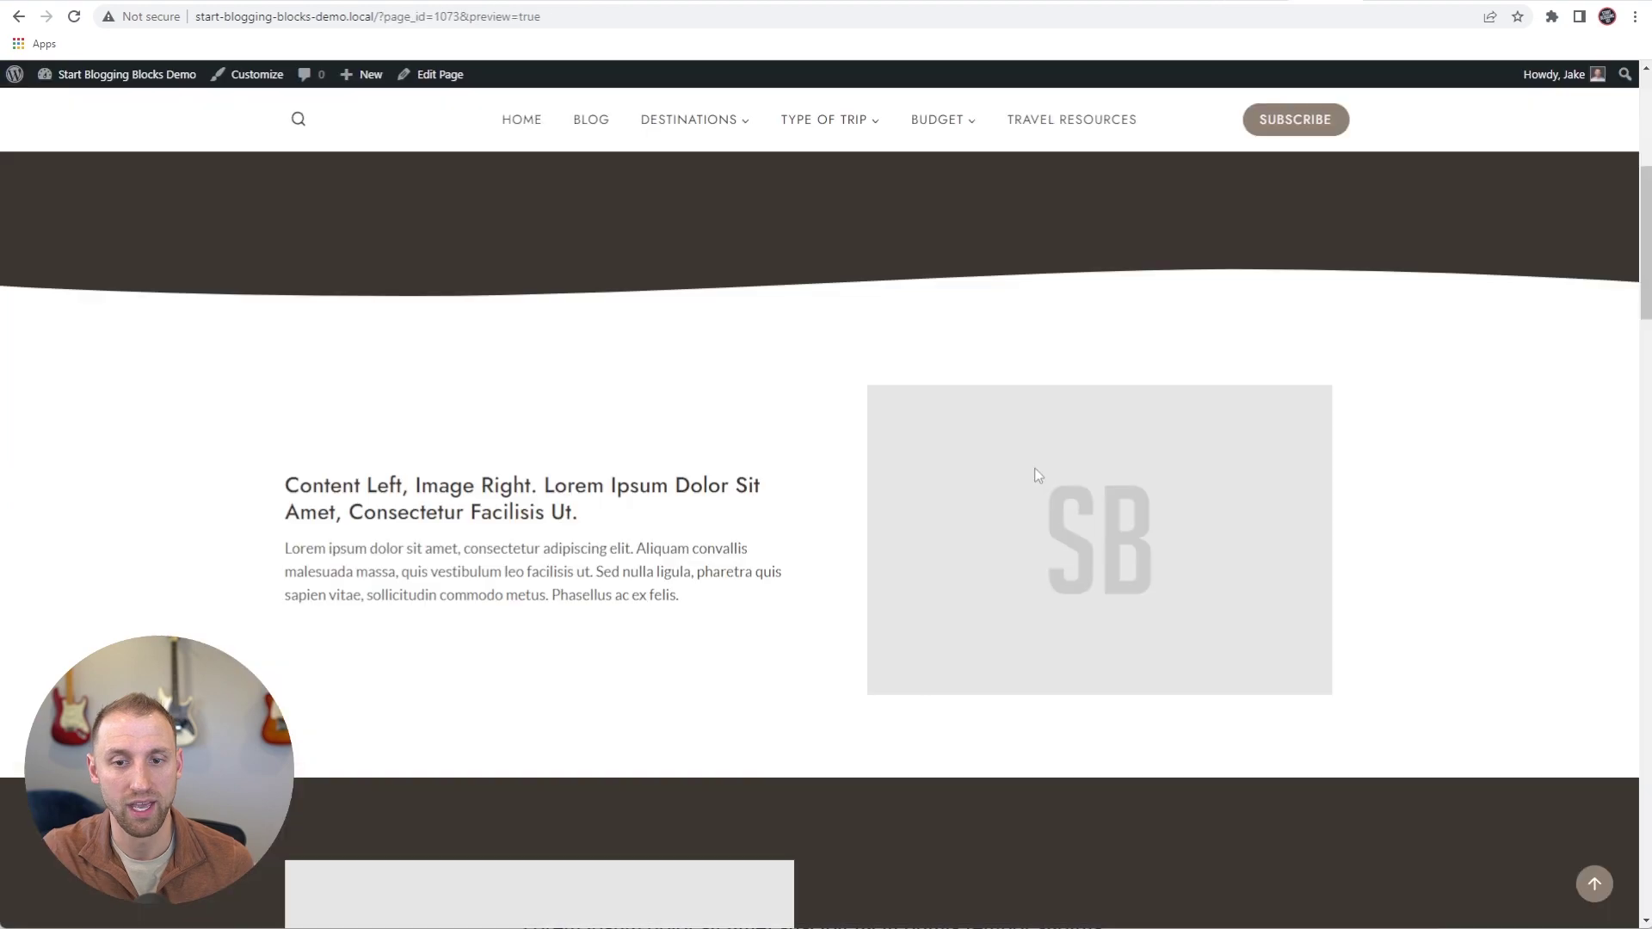
scroll(1034, 467, down, 10)
scroll(222, 442, up, 3)
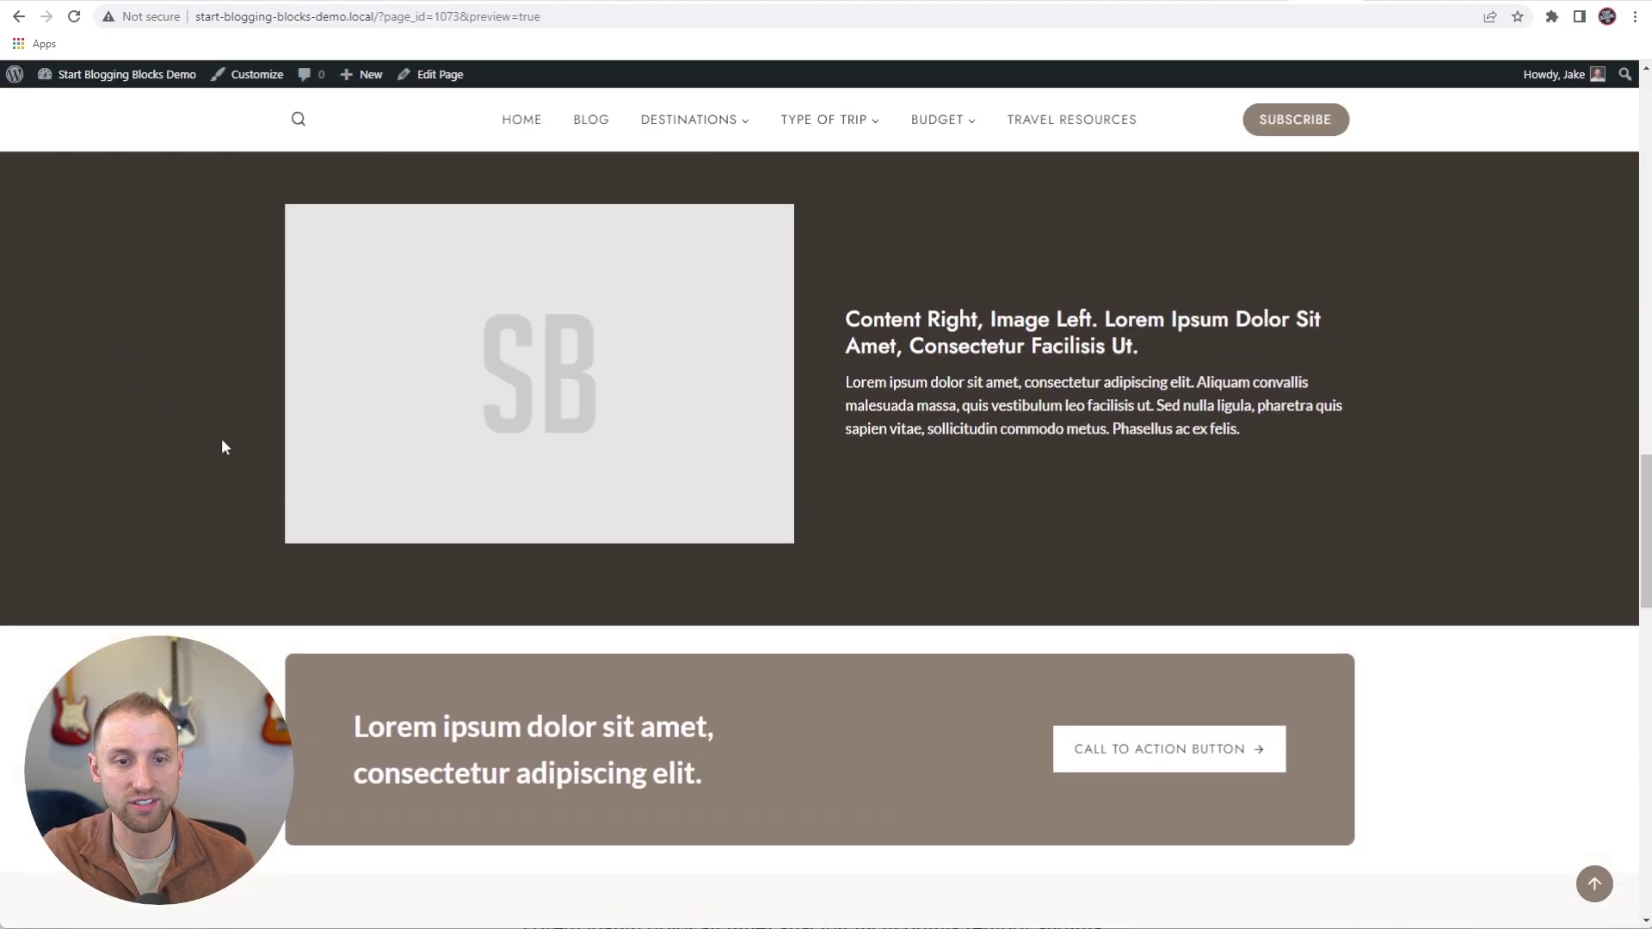
scroll(306, 469, down, 3)
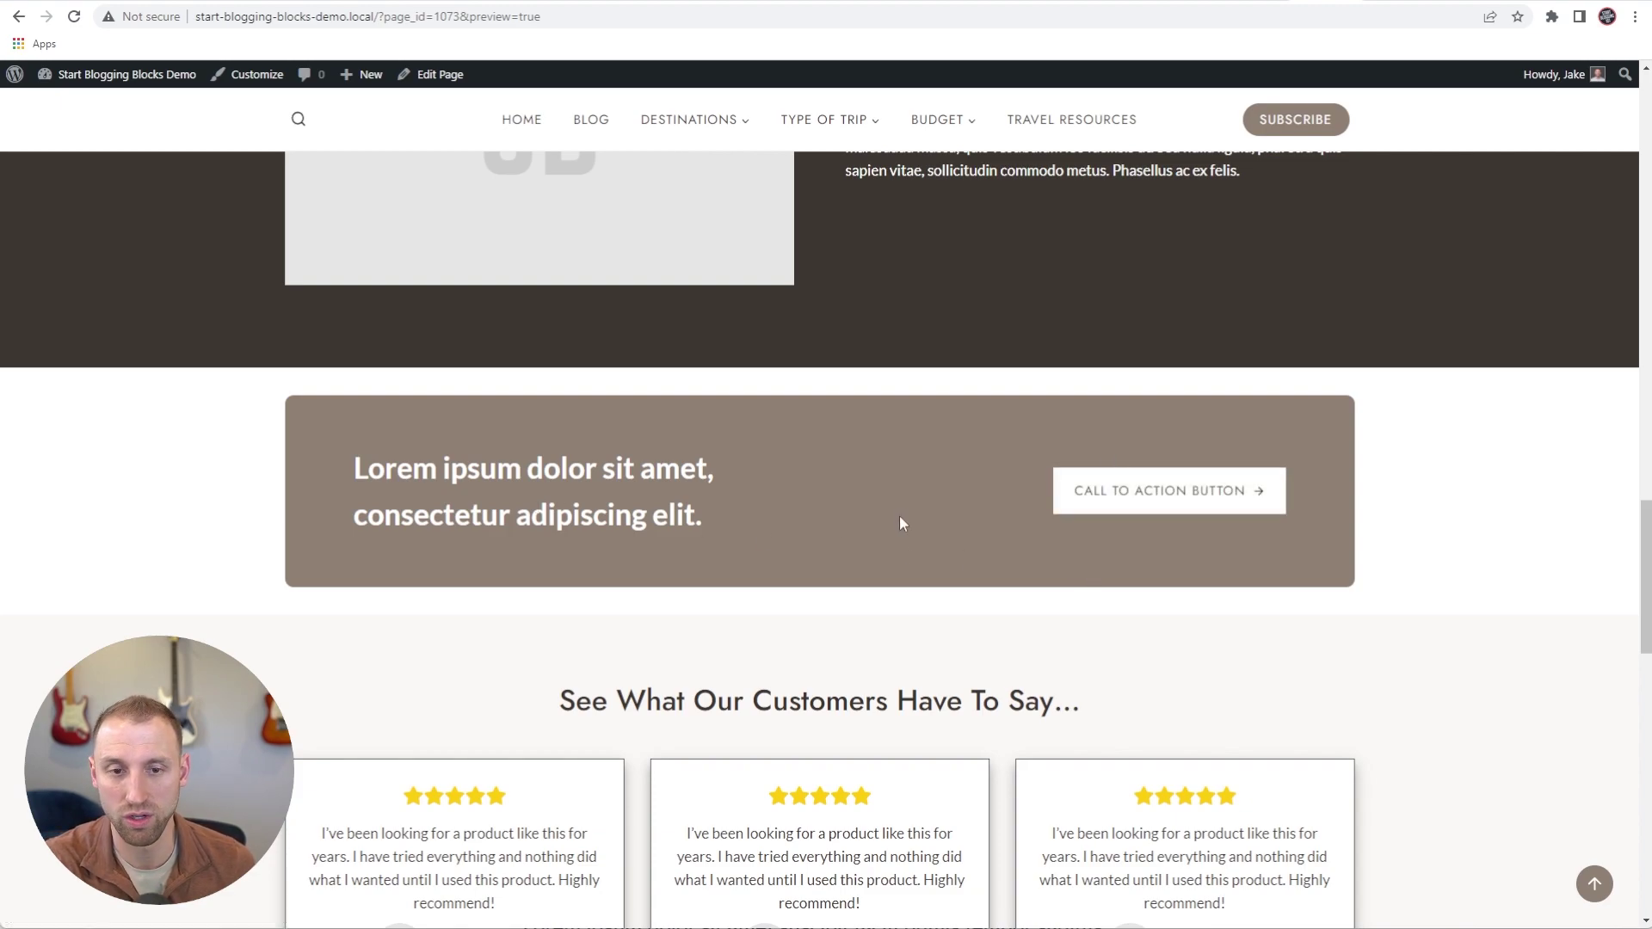
Switch the preview to a 400×730 responsive mobile view and check the CTA banner
key(ctrl+shift+i)
key(ctrl+shift+m)
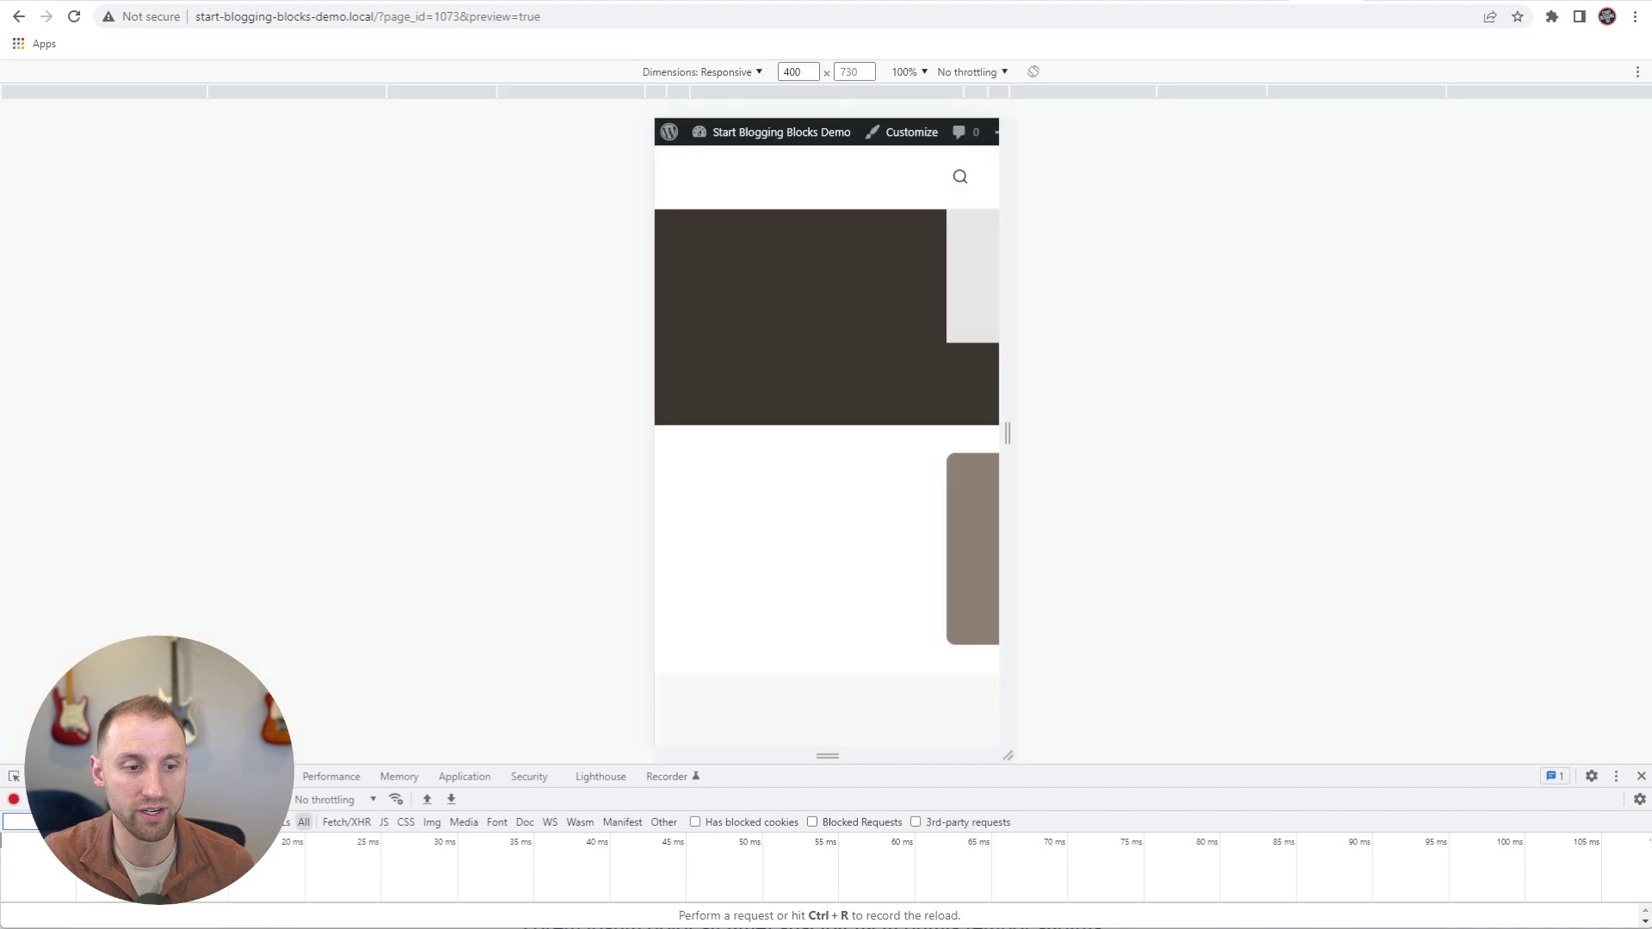
scroll(863, 467, down, 5)
scroll(862, 467, up, 5)
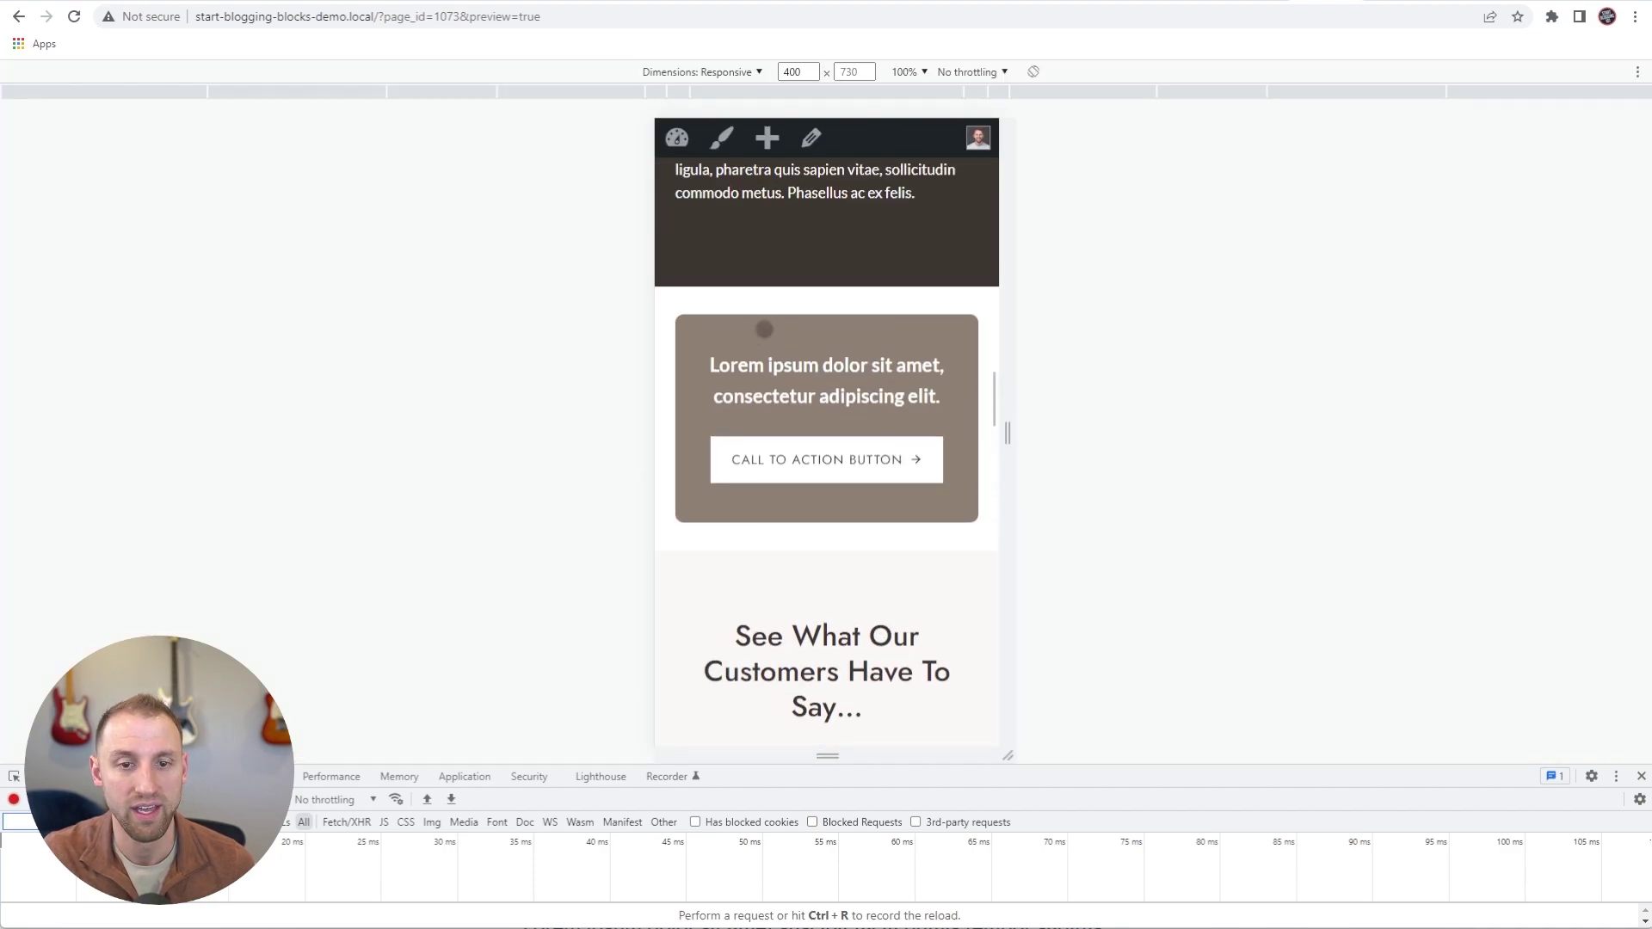